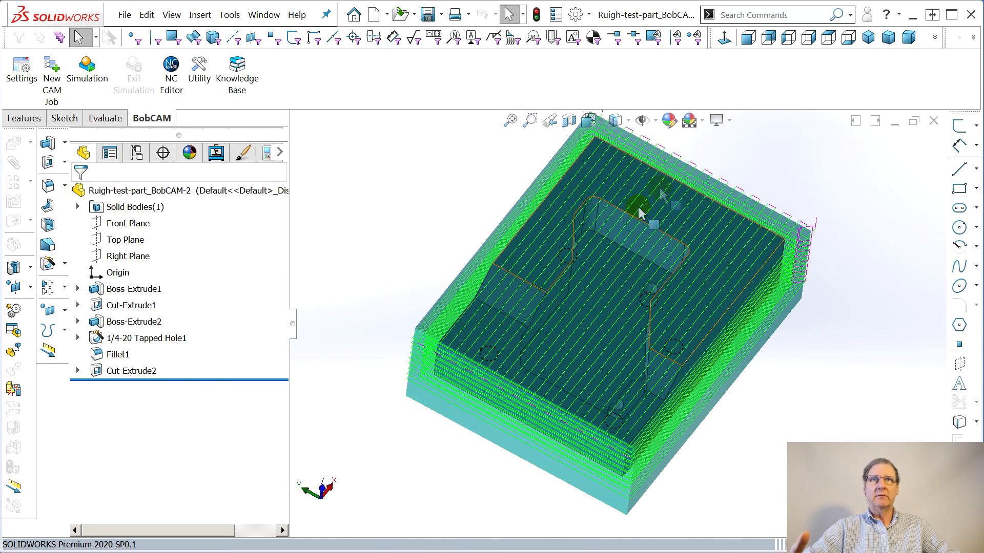
Step: Open the CAM tree of the milling job and blank all toolpaths and the stock, leaving only the part visible
middle_click_drag(461, 390, 429, 378)
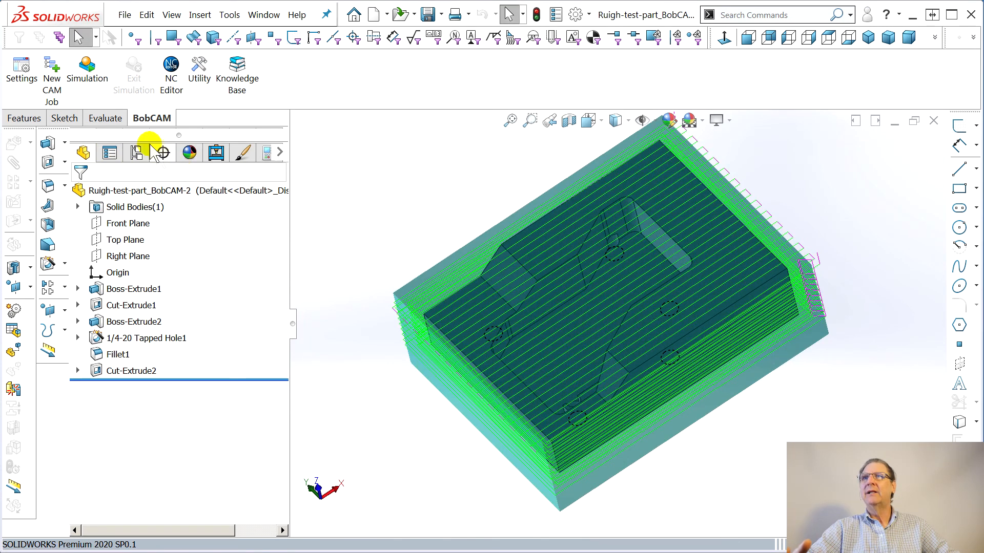
left_click(214, 163)
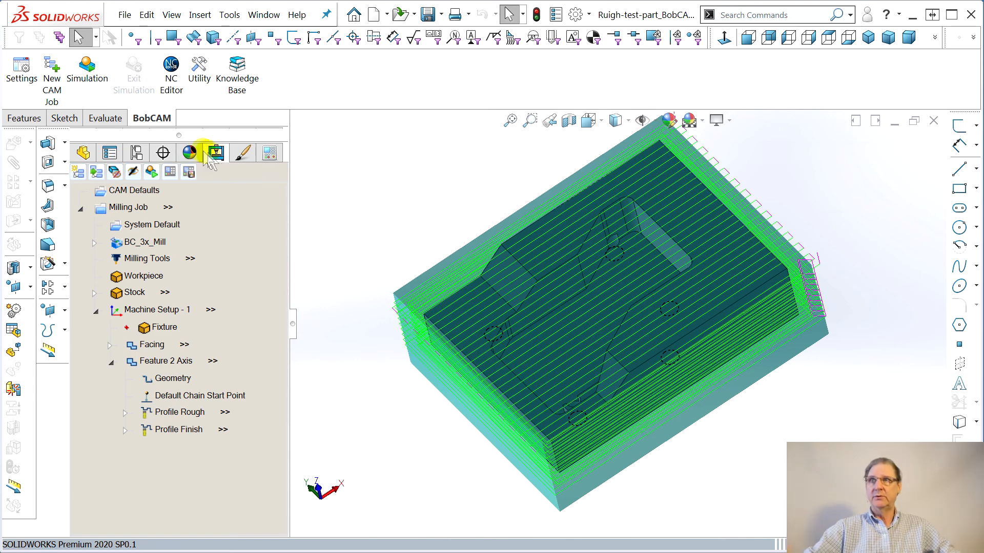
left_click(213, 312)
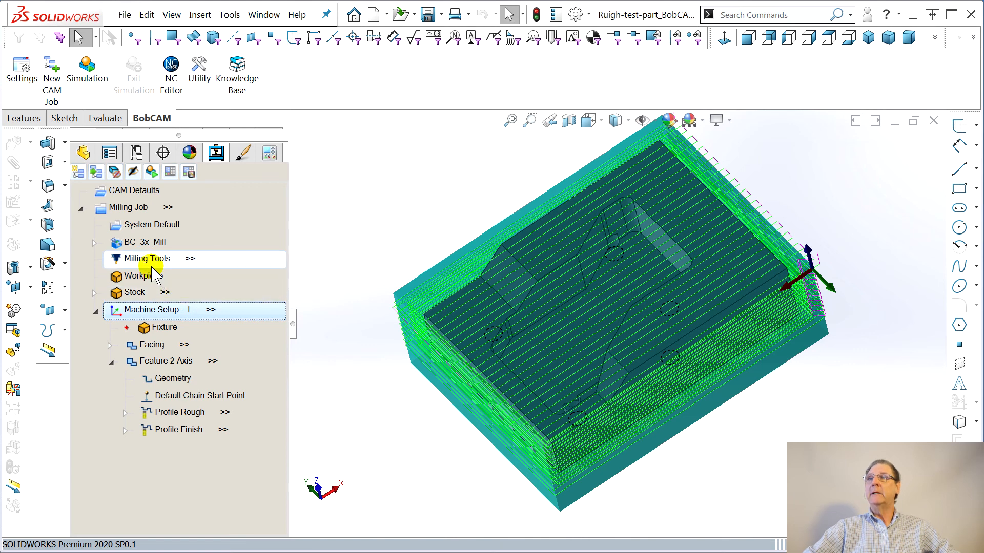
left_click(135, 173)
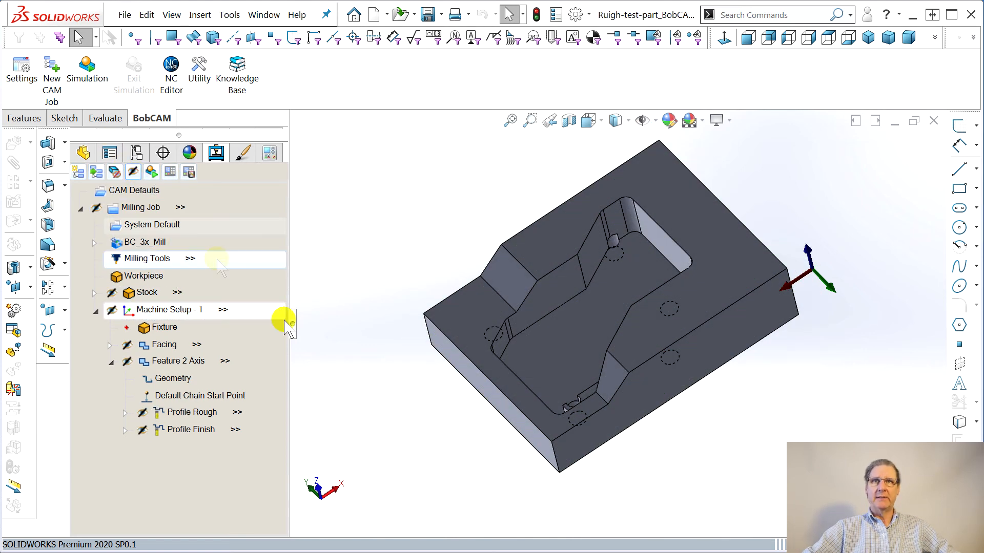
middle_click_drag(375, 338, 386, 391)
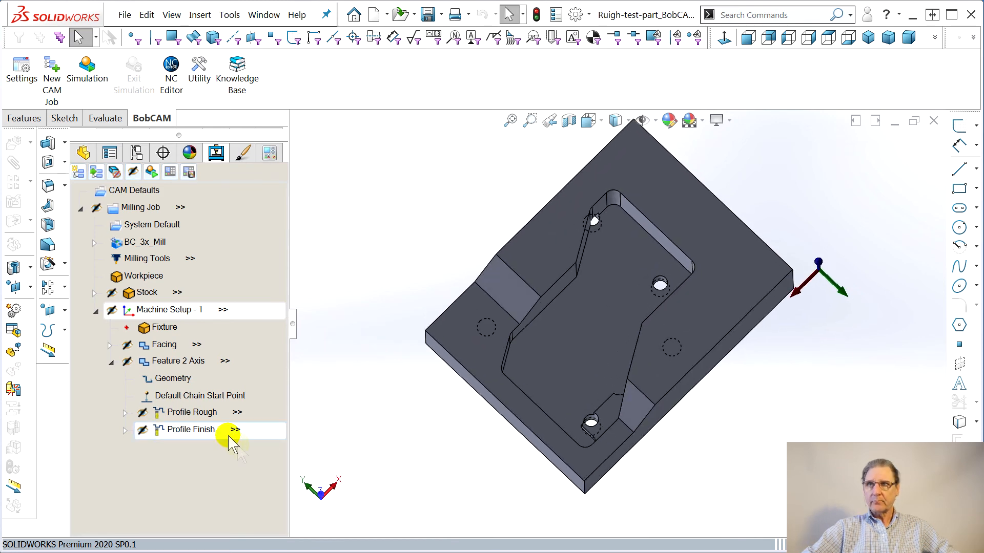
Step: Examine the machine setup origin and the geometry assigned to the Facing and Feature 2 Axis features on the part
right_click(151, 360)
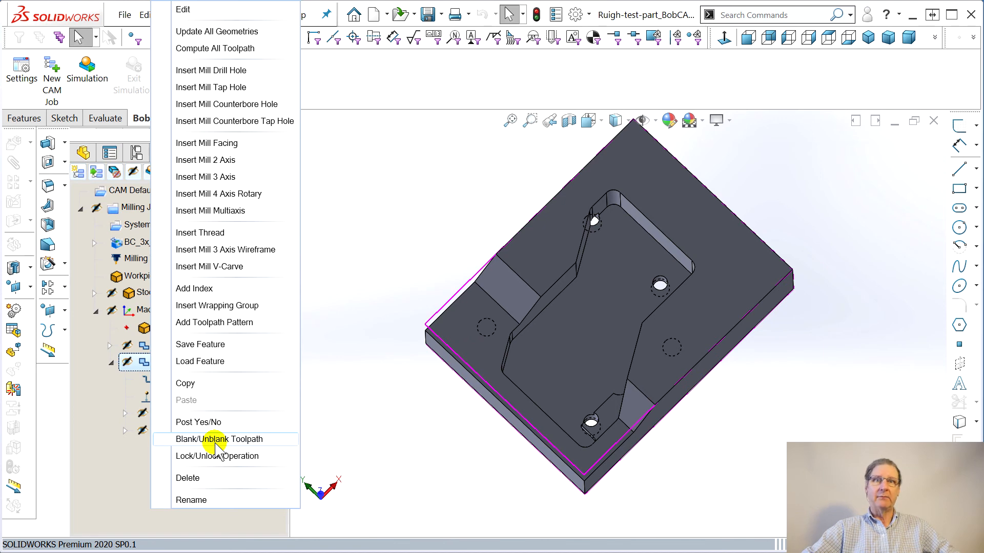
left_click(387, 334)
mouse_move(419, 430)
middle_mouse_down()
mouse_move(387, 334)
mouse_move(417, 308)
mouse_move(413, 281)
mouse_move(388, 326)
mouse_move(409, 333)
middle_mouse_up()
left_click(553, 367)
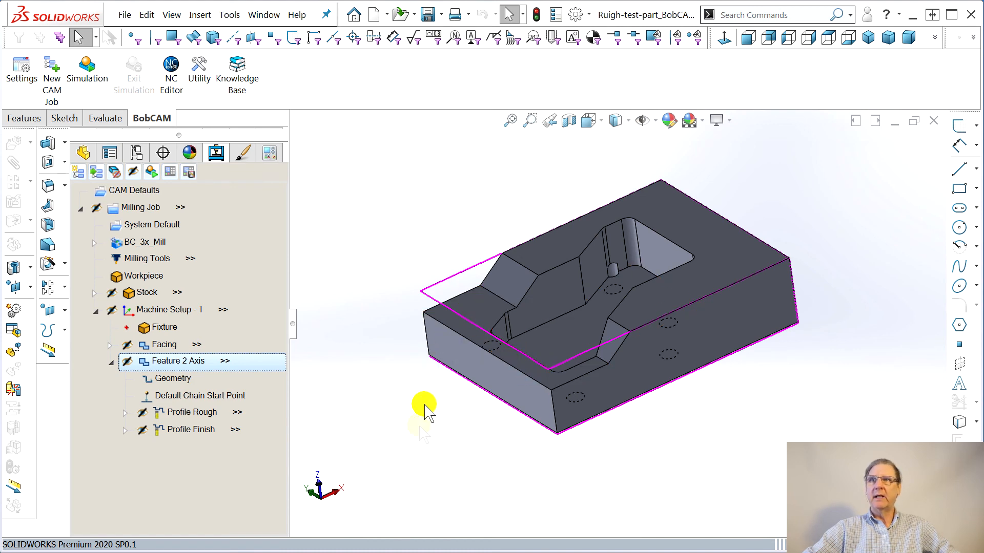
left_click(153, 310)
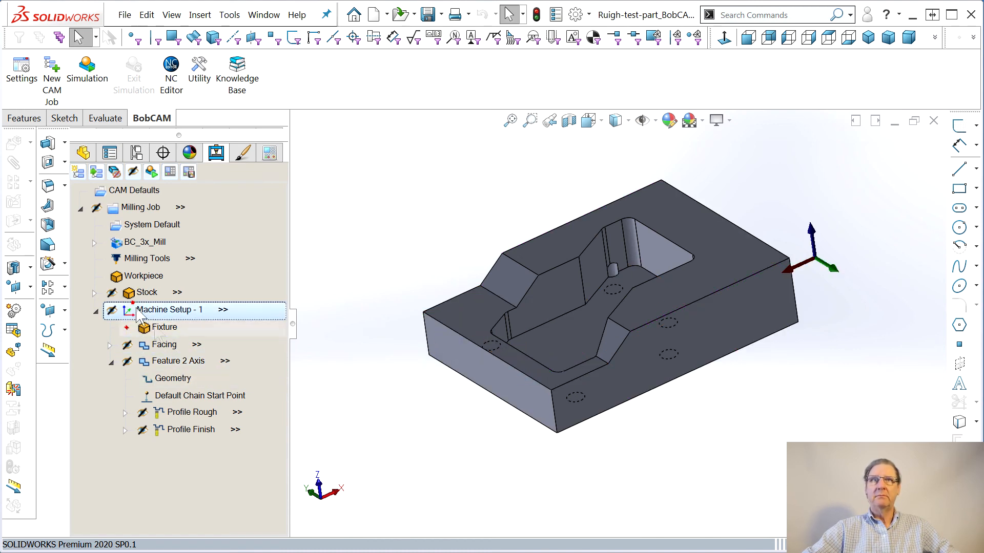
left_click(163, 344)
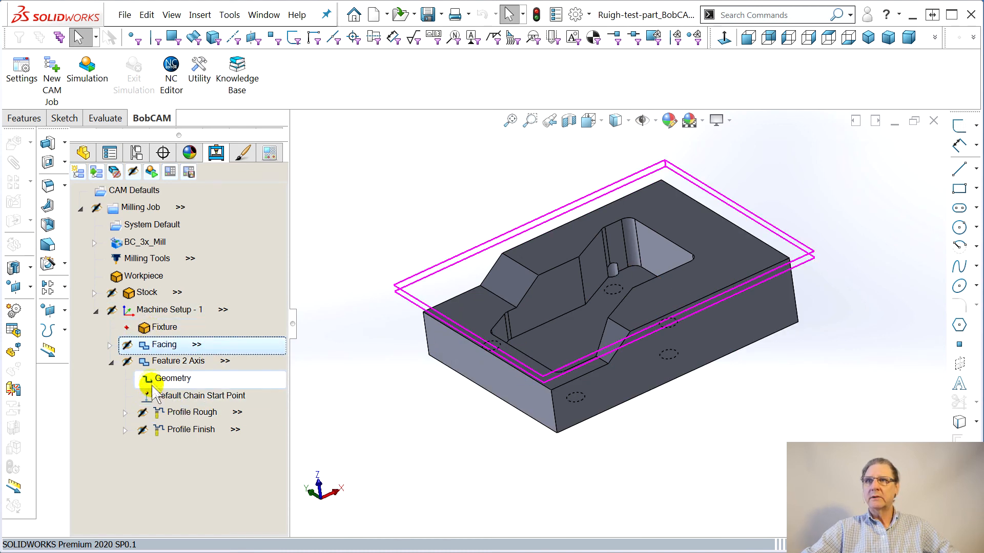
left_click(167, 360)
middle_click_drag(499, 369, 507, 397)
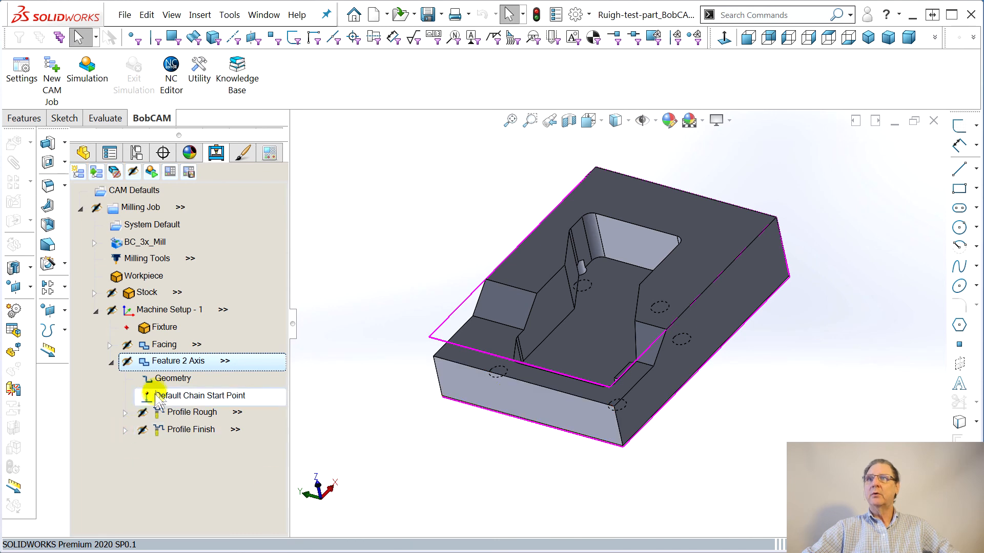
Step: Rename Machine Setup - 1 as "Top setup"
left_click(146, 312)
right_click(146, 314)
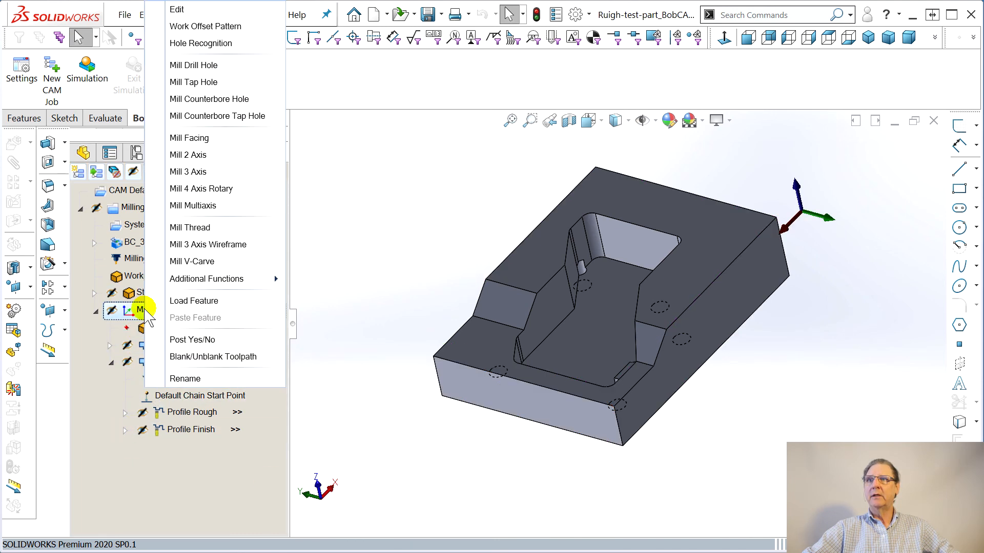
left_click(187, 377)
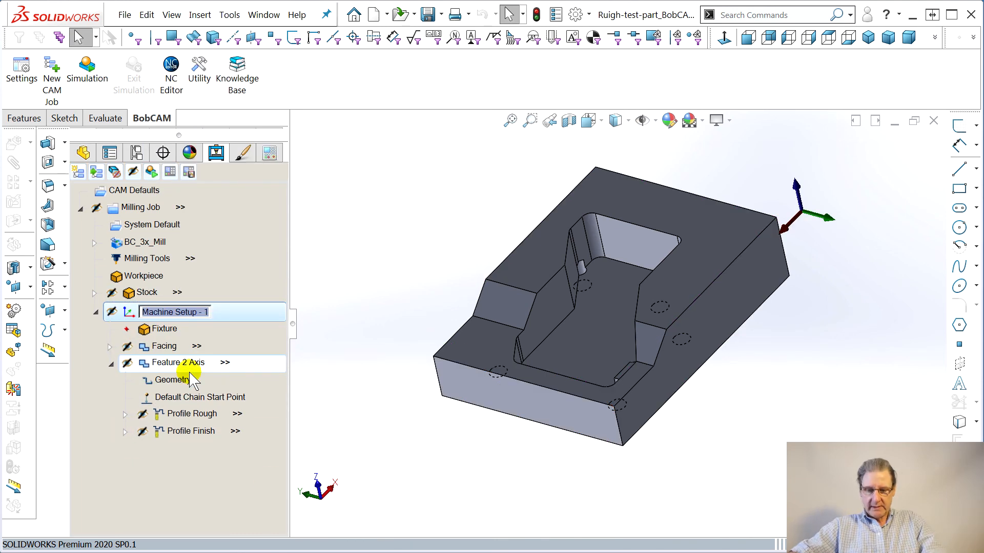
type("Top setu")
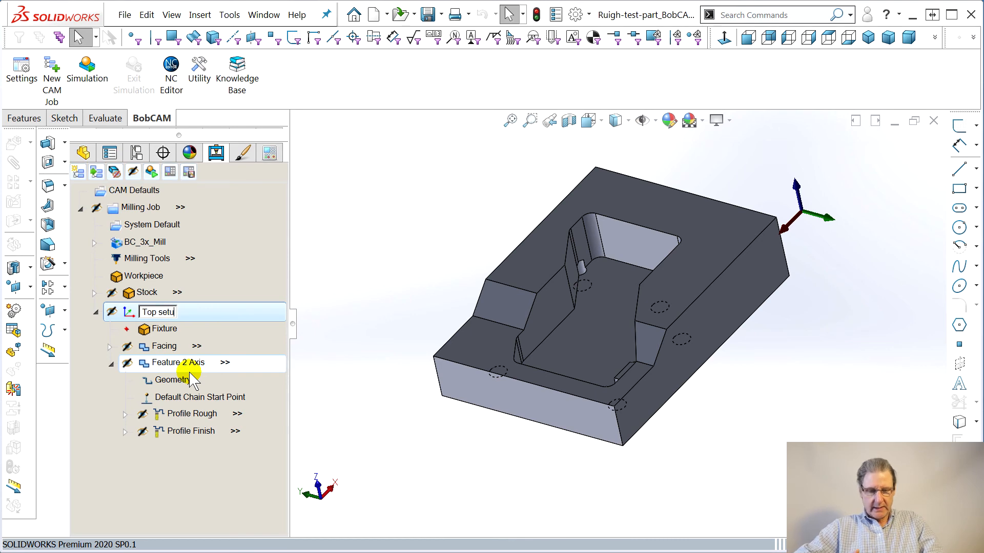
key("Return")
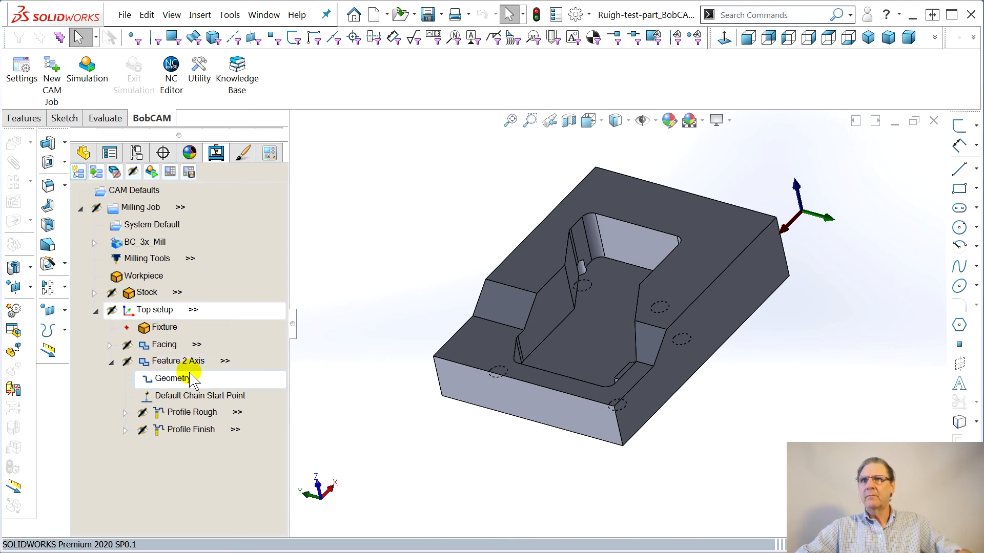
Step: Rename the Feature 2 Axis entry under Top setup as "Perimeter"
right_click(153, 361)
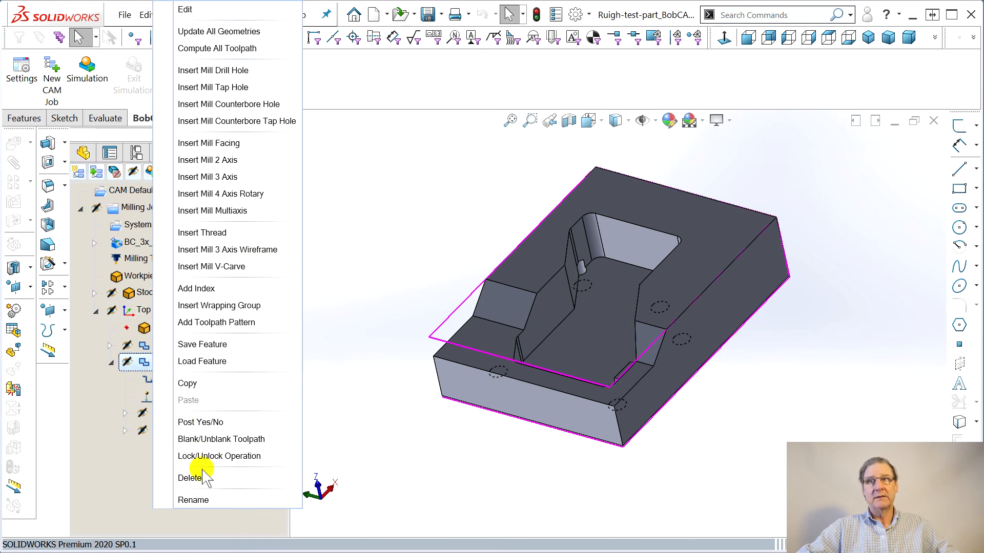
left_click(195, 499)
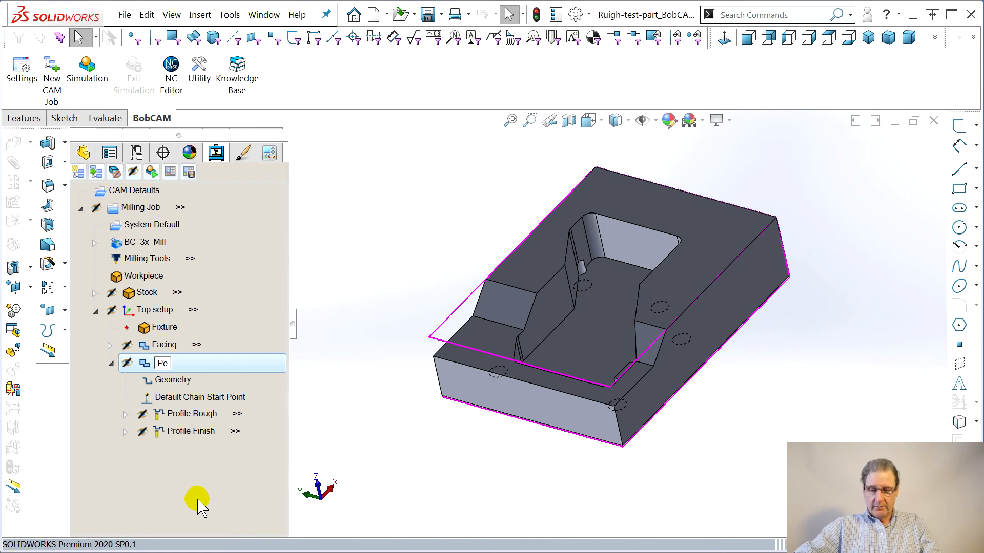
key("Return")
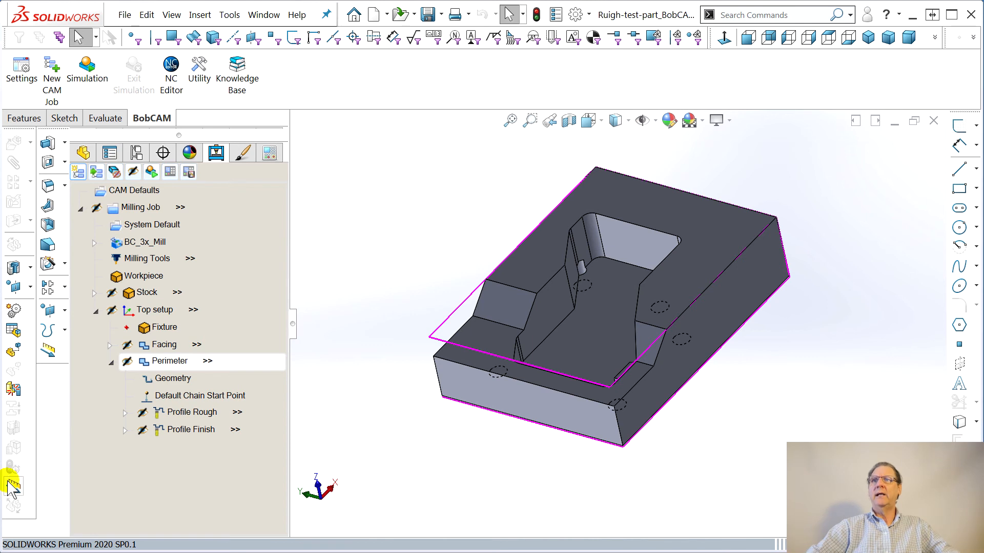
Step: Unblank the toolpath of the Perimeter feature so its profile passes show around the part
left_click(110, 362)
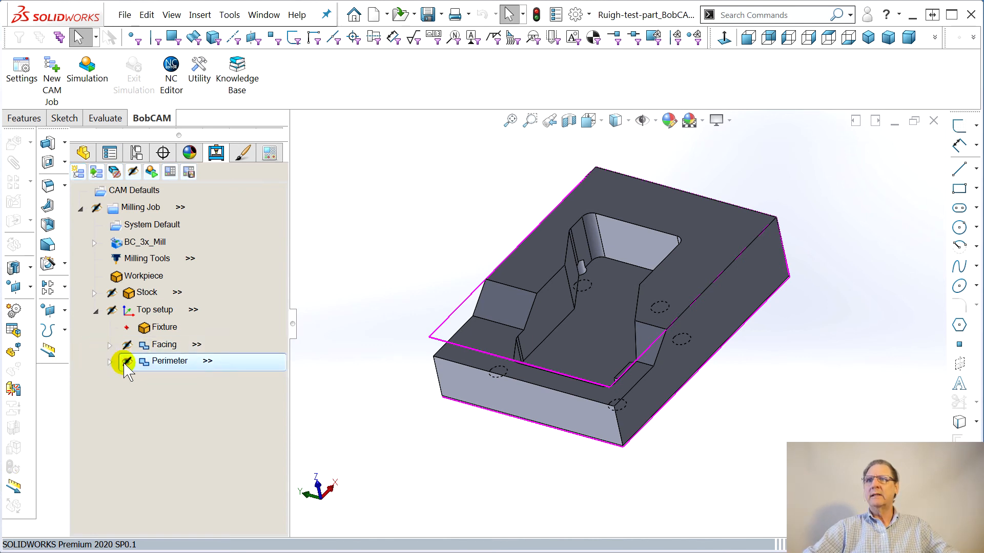
left_click(153, 345)
left_click(152, 358)
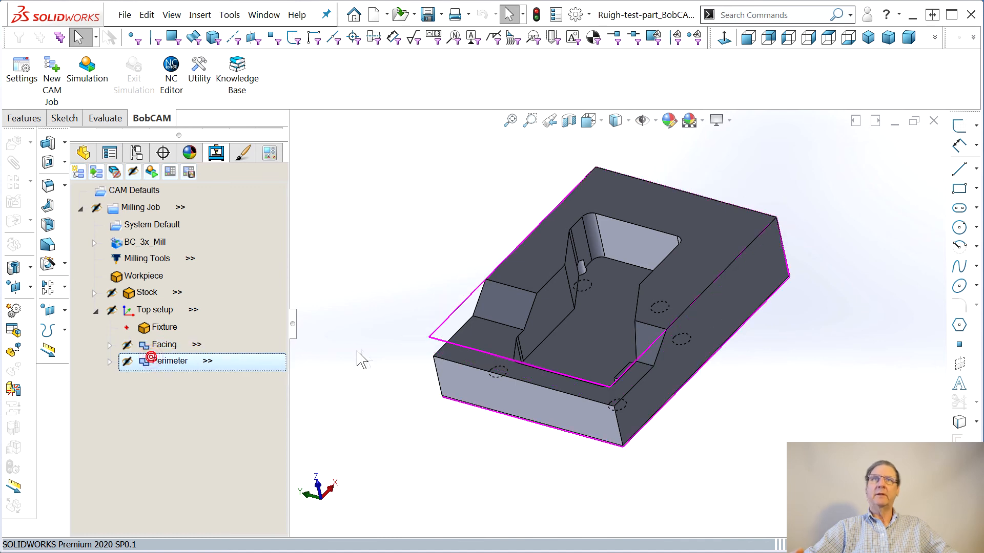
left_click(110, 364)
middle_click_drag(392, 391, 361, 445)
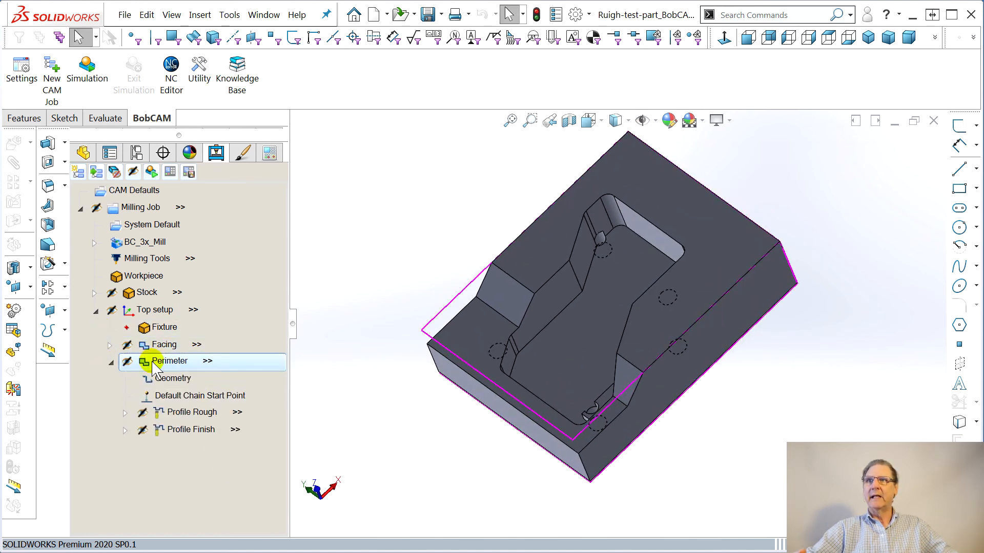
right_click(155, 365)
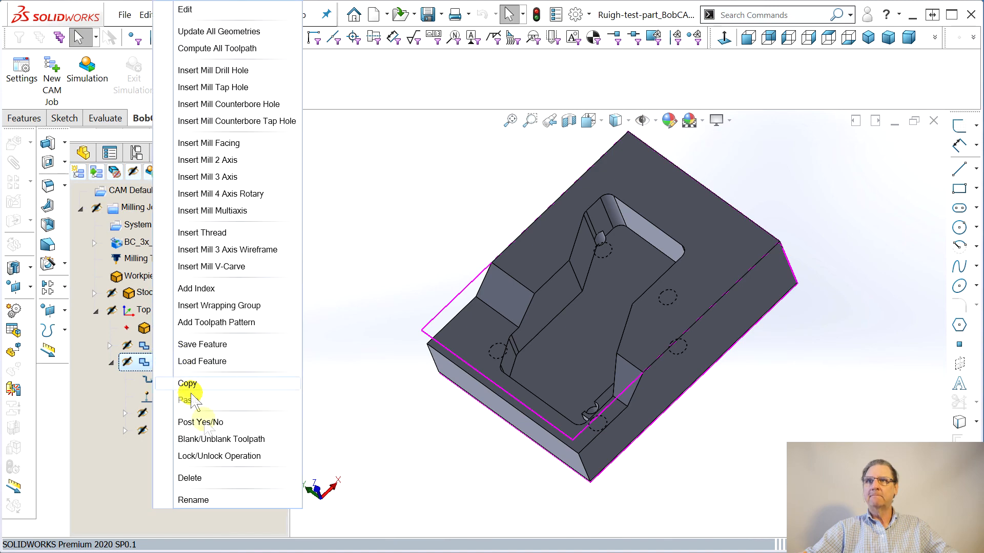
left_click(215, 439)
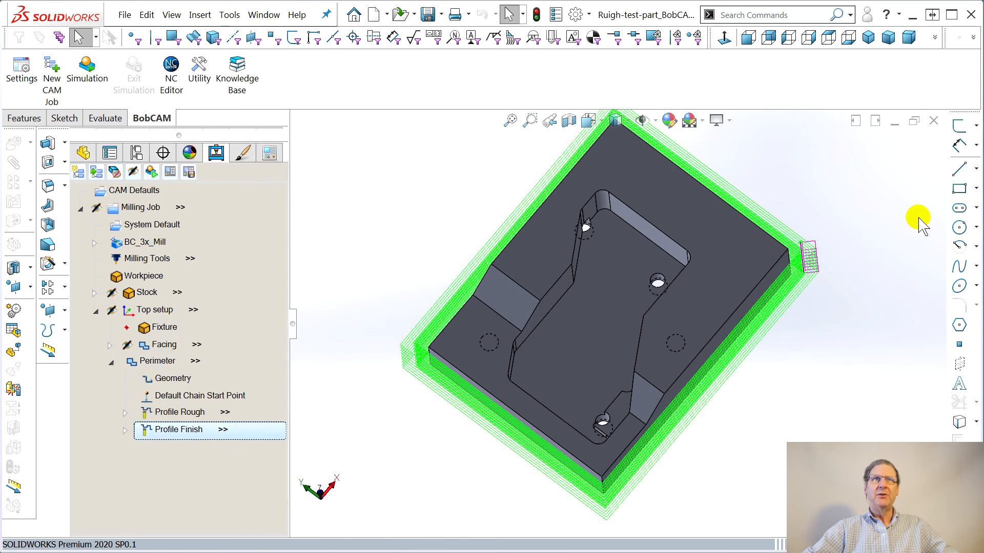
Step: Unblank the stock and compare it with the Perimeter toolpath's entry point at the part's corner
scroll(866, 241, "down", 5)
scroll(705, 327, "down", 3)
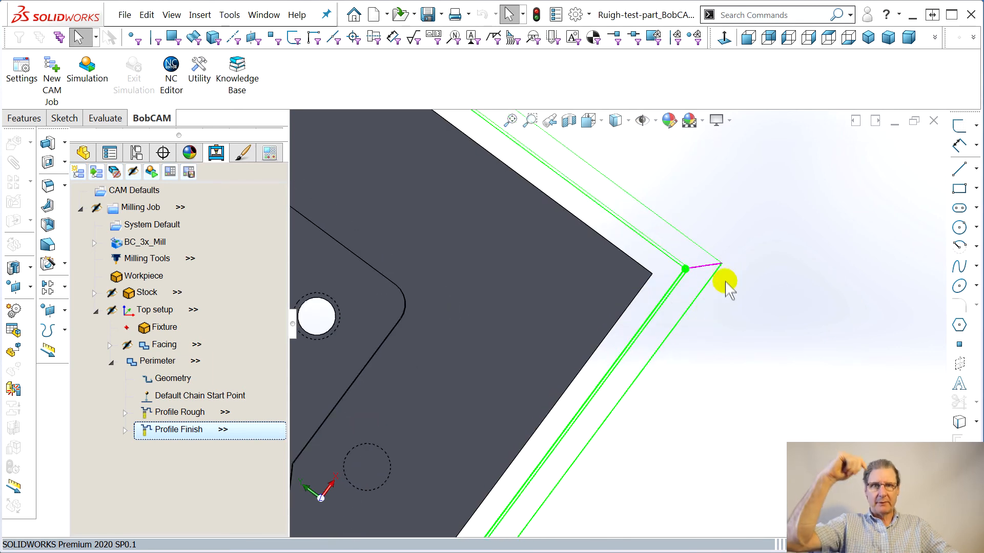
right_click(98, 297)
left_click(156, 358)
mouse_move(791, 333)
middle_mouse_down()
mouse_move(784, 282)
mouse_move(795, 263)
mouse_move(799, 294)
mouse_move(784, 338)
mouse_move(794, 329)
middle_mouse_up()
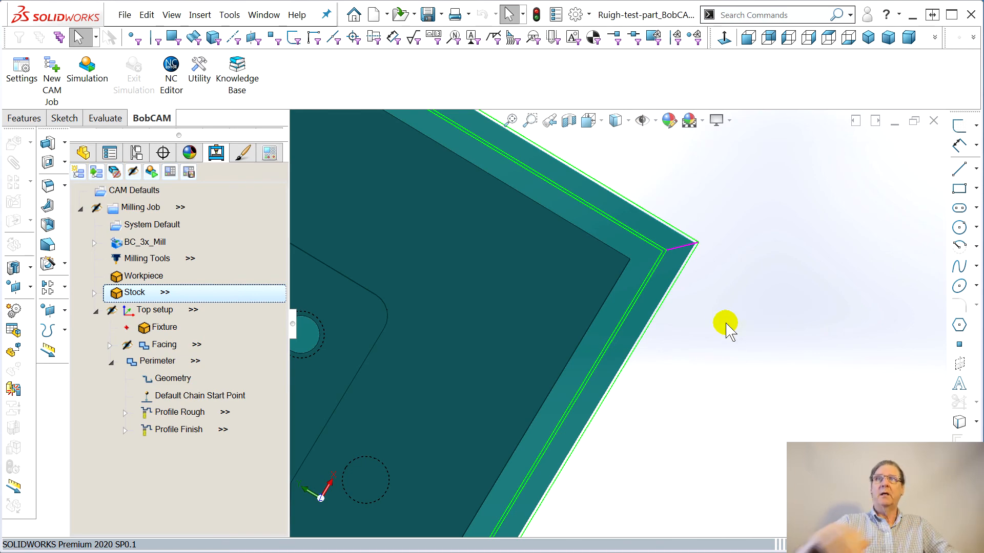
middle_click_drag(687, 345, 725, 406)
scroll(752, 398, "down", 5)
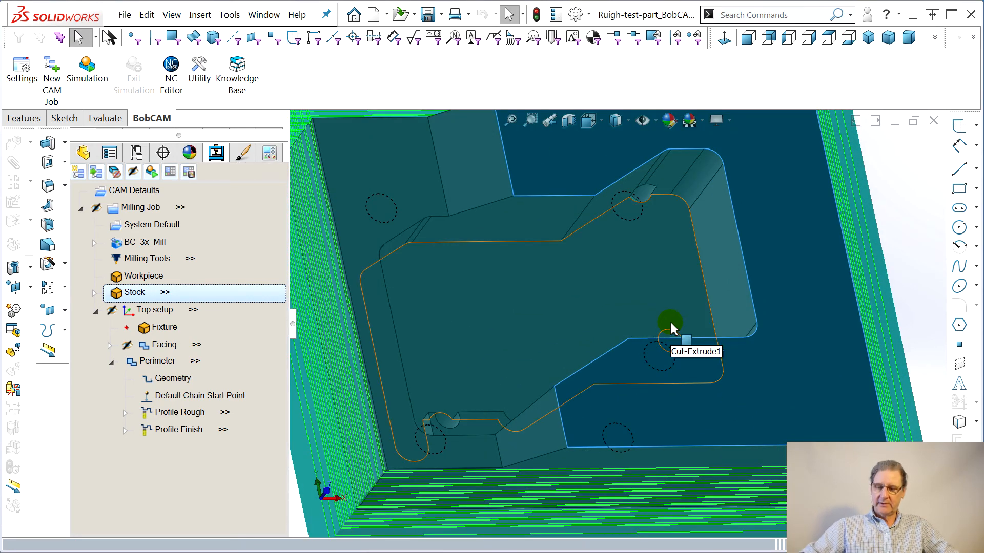
middle_click_drag(668, 316, 622, 292, "ctrl")
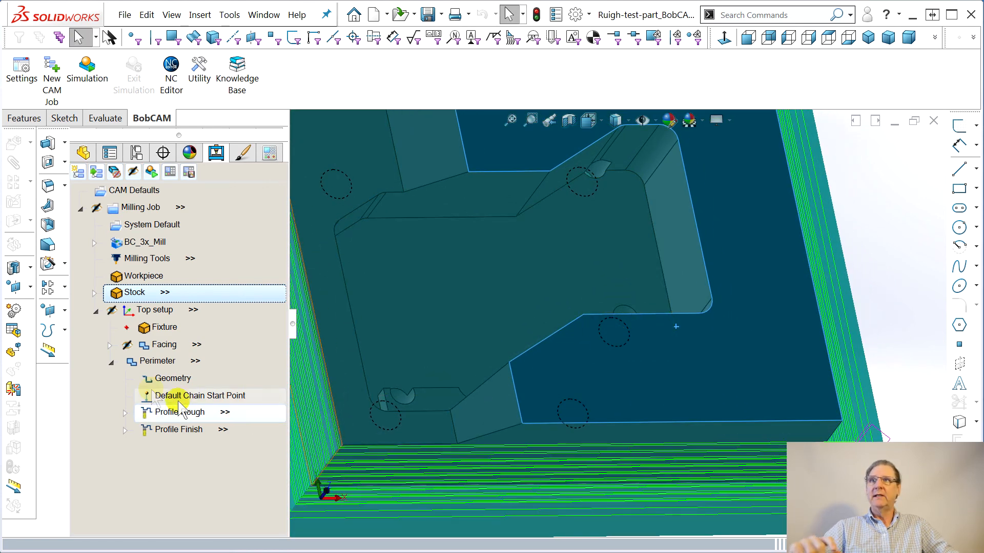
Step: Edit the Perimeter feature, set its Profile Rough lead-in to Right Angle with a length of 0.55, and compute the toolpath
left_click(140, 362)
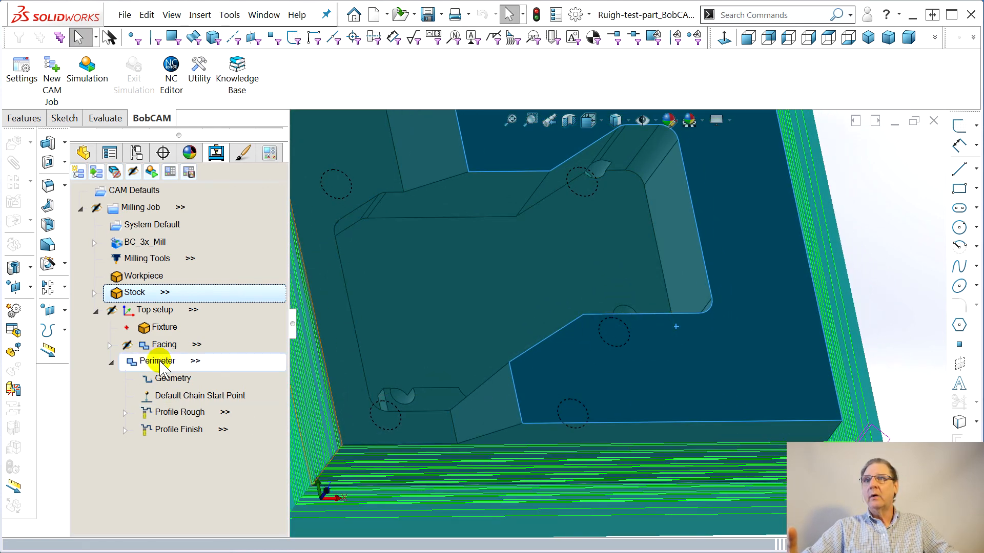
right_click(159, 362)
left_click(194, 10)
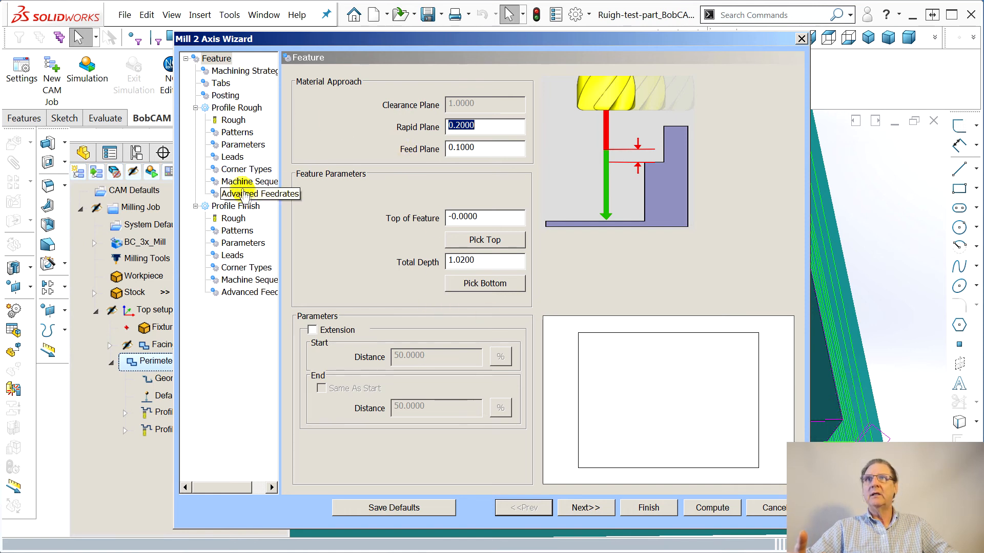
left_click(231, 157)
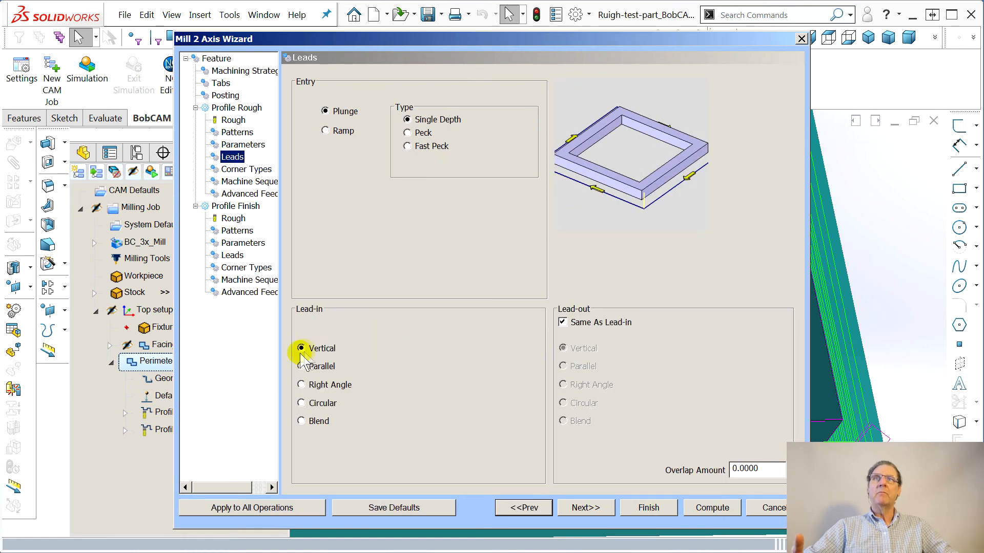
left_click(306, 385)
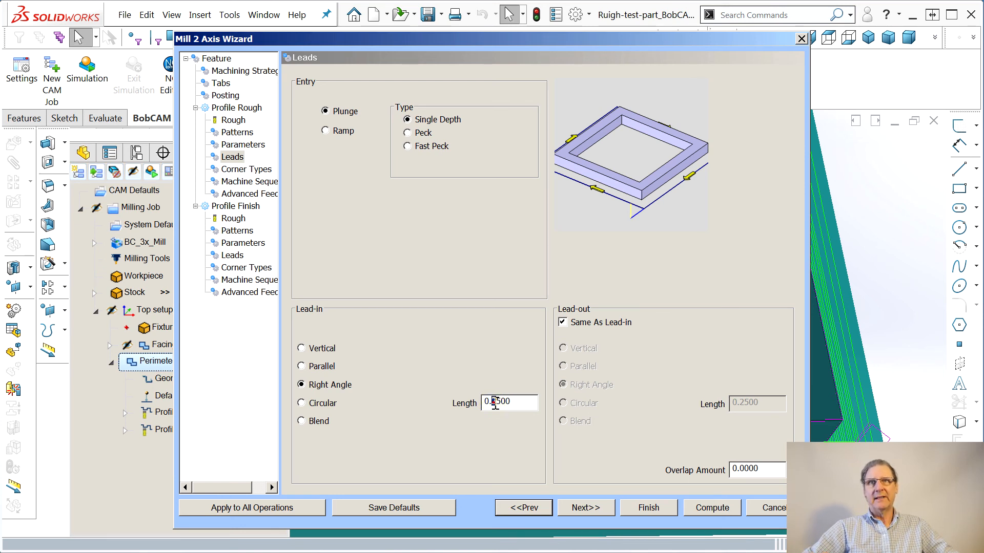
type("5")
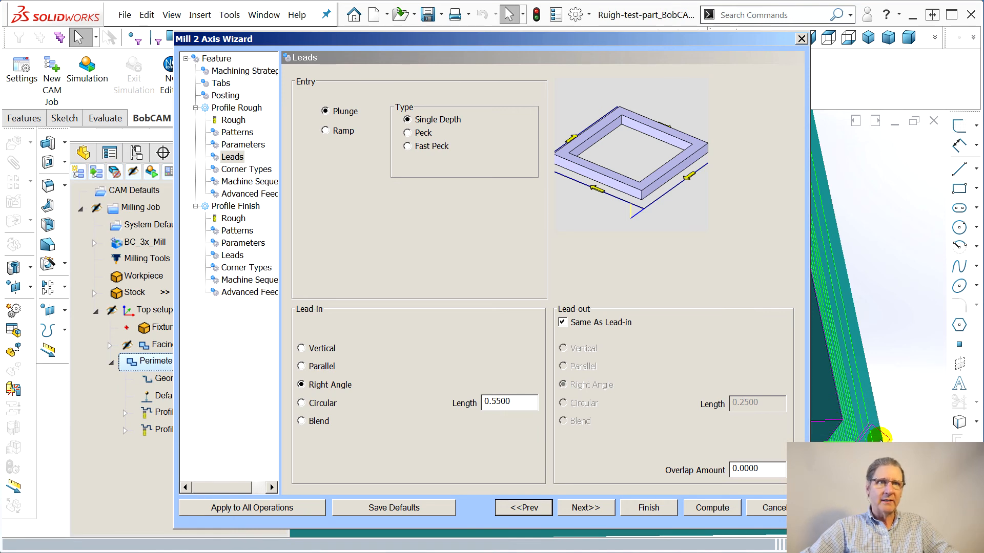
left_click(711, 518)
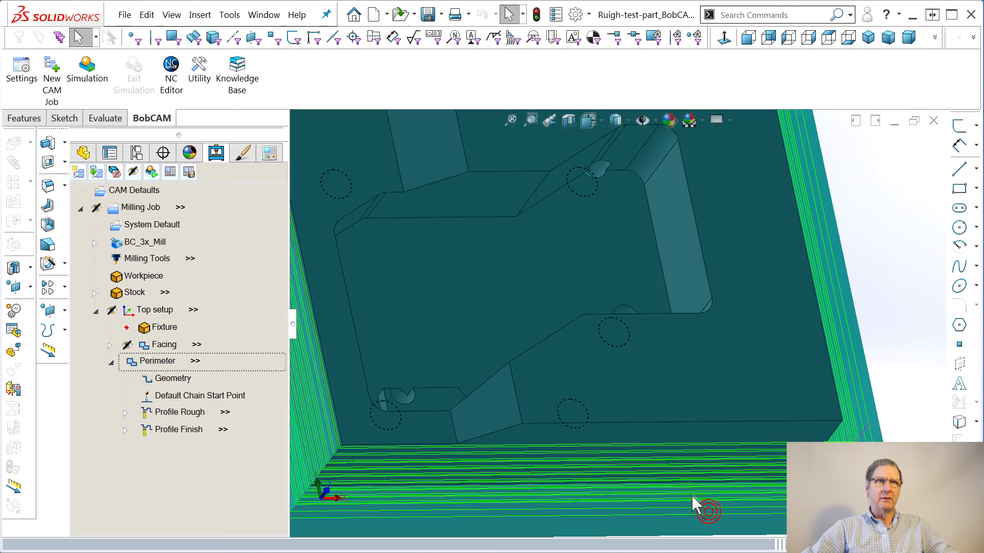
Step: Examine the recomputed Perimeter roughing leads outside the stock from several viewing angles
left_click(687, 413)
scroll(795, 422, "up", 3)
scroll(795, 430, "down", 1)
middle_click_drag(795, 430, 775, 329)
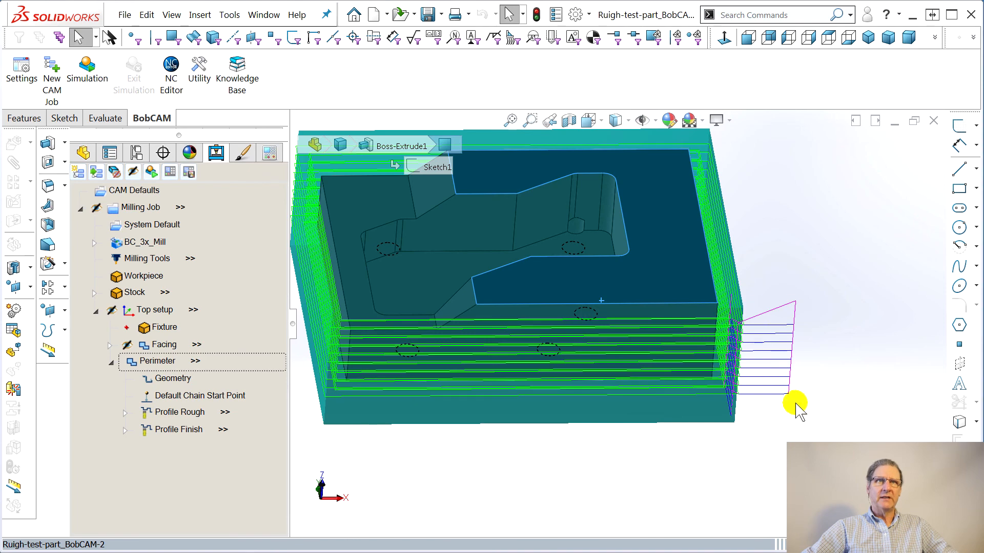
scroll(516, 308, "up", 3)
scroll(509, 271, "down", 4)
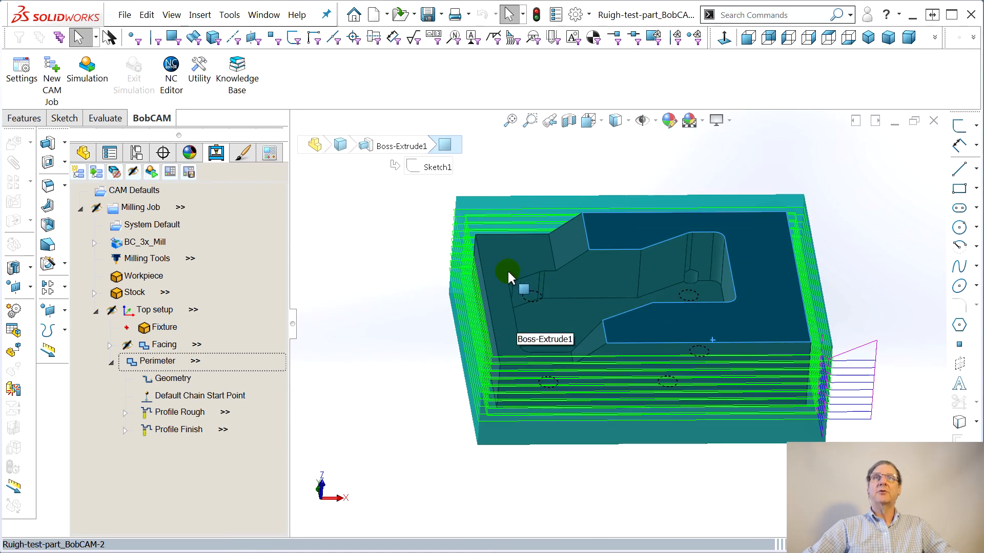
scroll(683, 254, "up", 3)
scroll(683, 255, "down", 3)
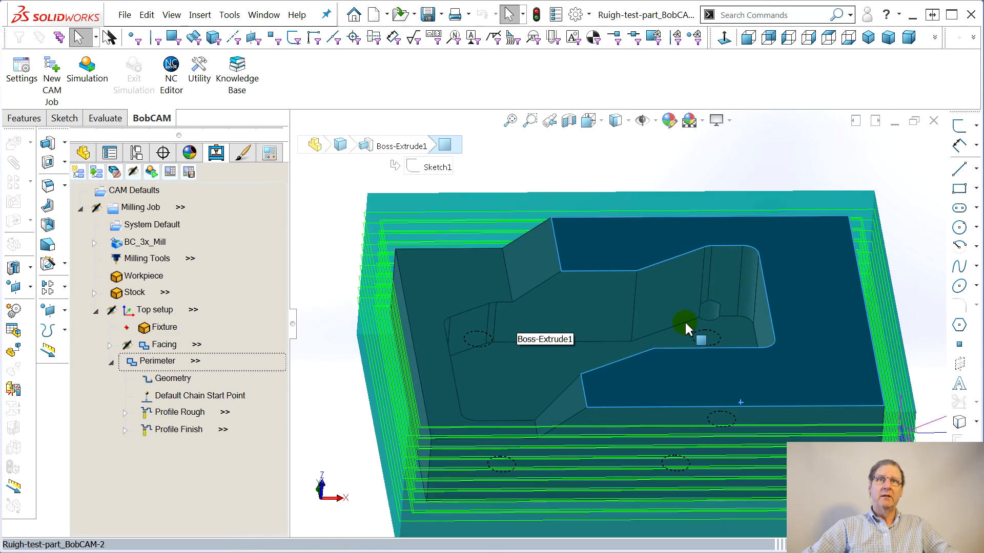
Step: Launch the machining simulation of the milling job and view the Machine Simulator's About information
scroll(685, 328, "up", 2)
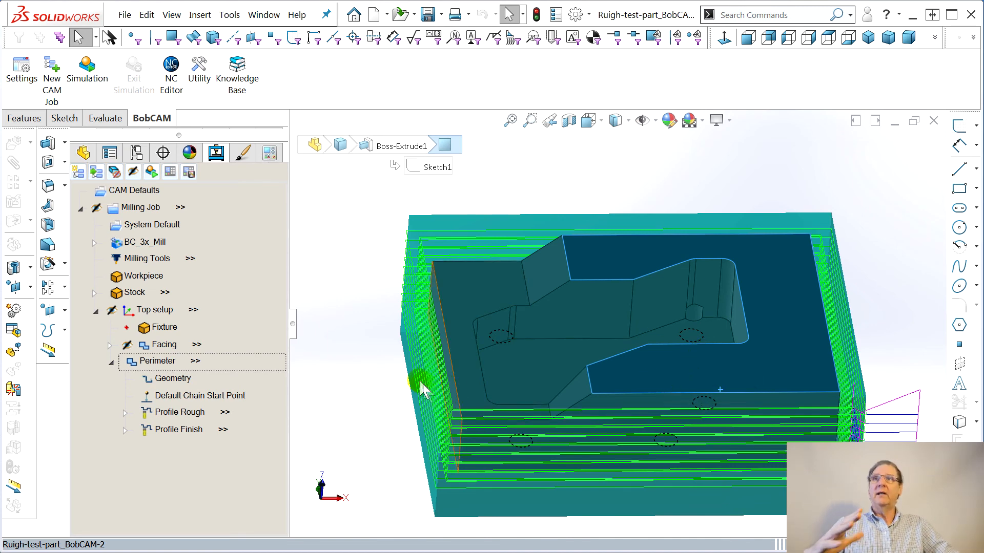
left_click(150, 173)
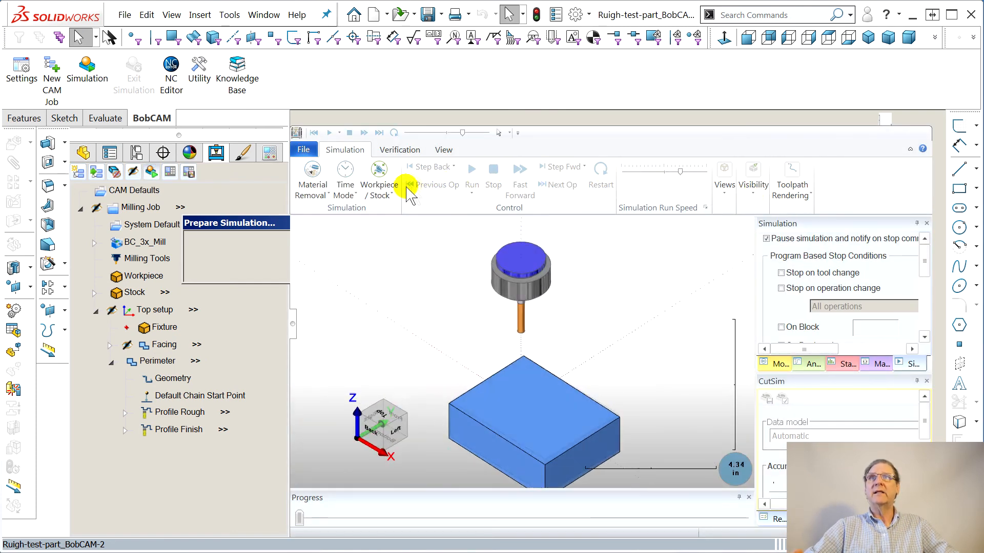
left_click(304, 150)
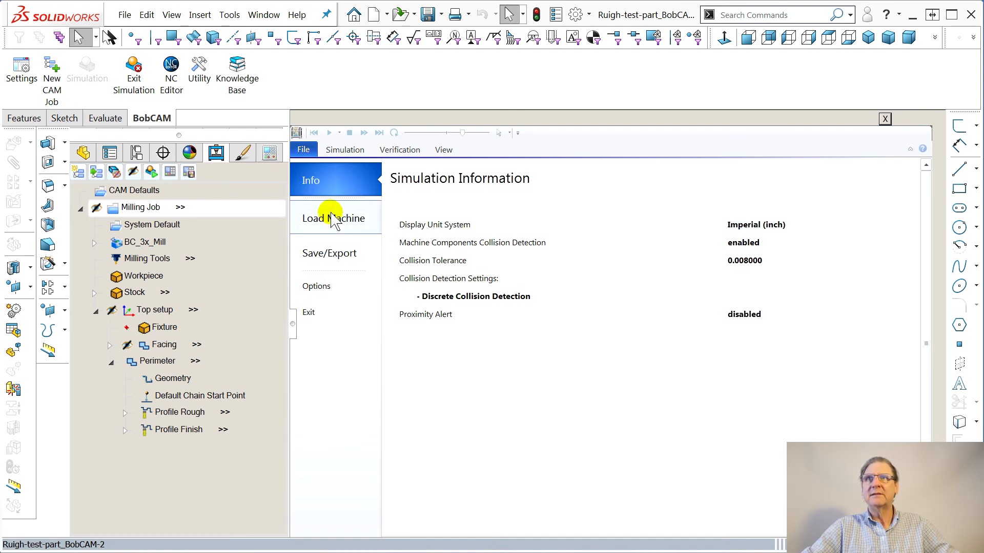
left_click(318, 287)
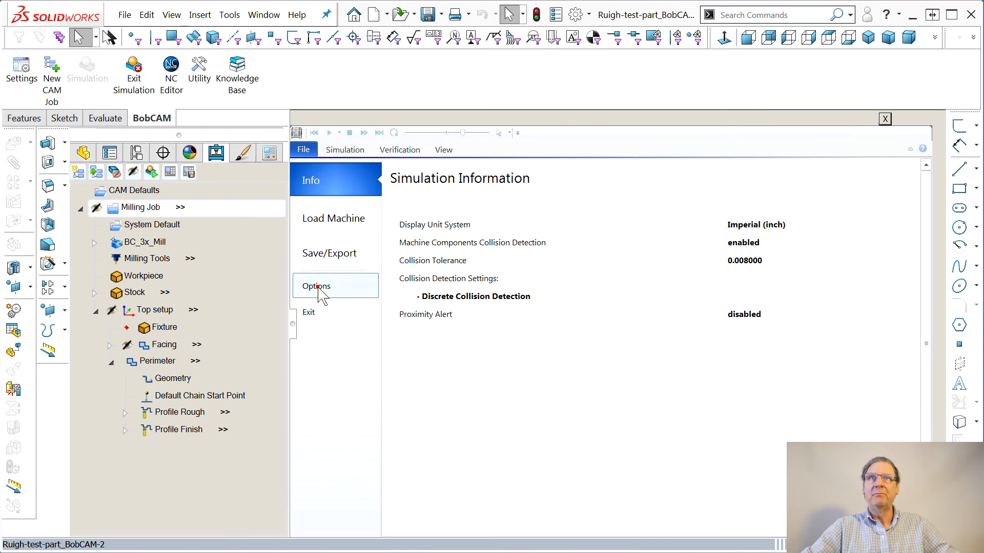
left_click(316, 196)
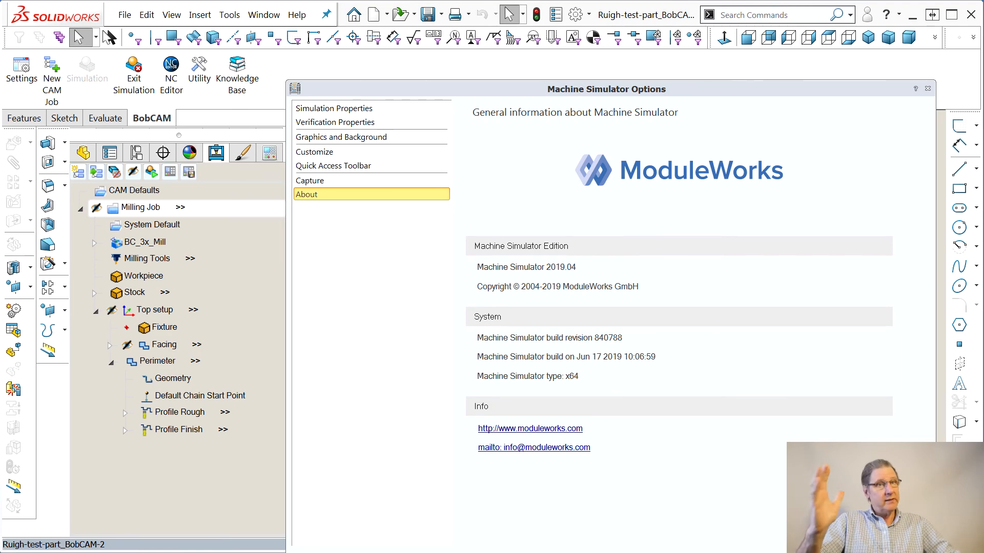
key("Escape")
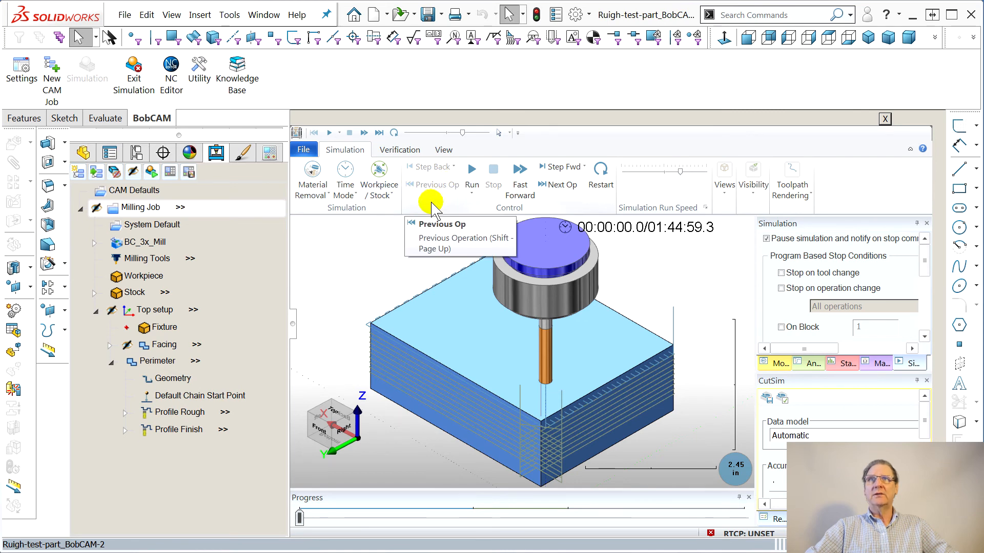
Step: Fast-forward the simulation to the end, run the Gouge & Excess Report and show the excesses on the machined stock
left_click(521, 187)
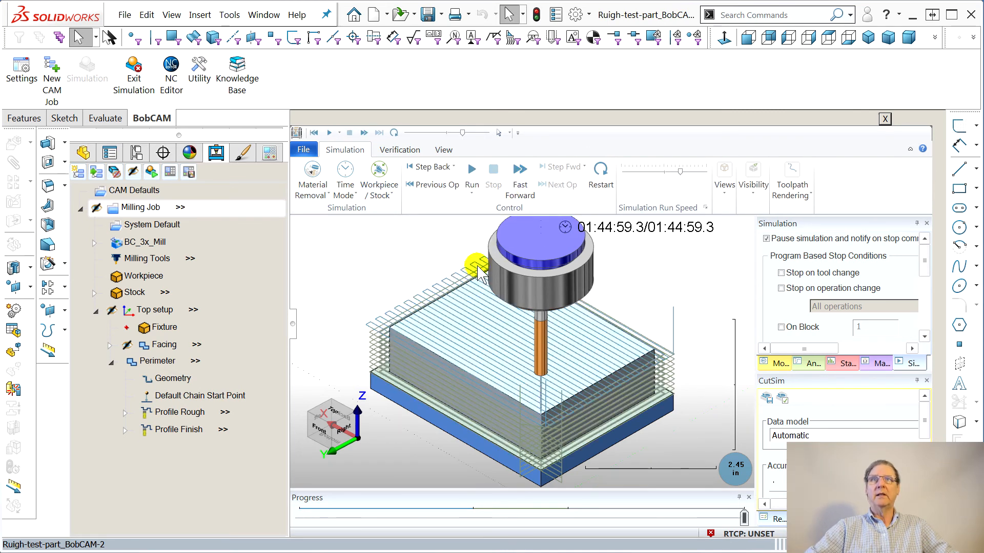
left_click(393, 152)
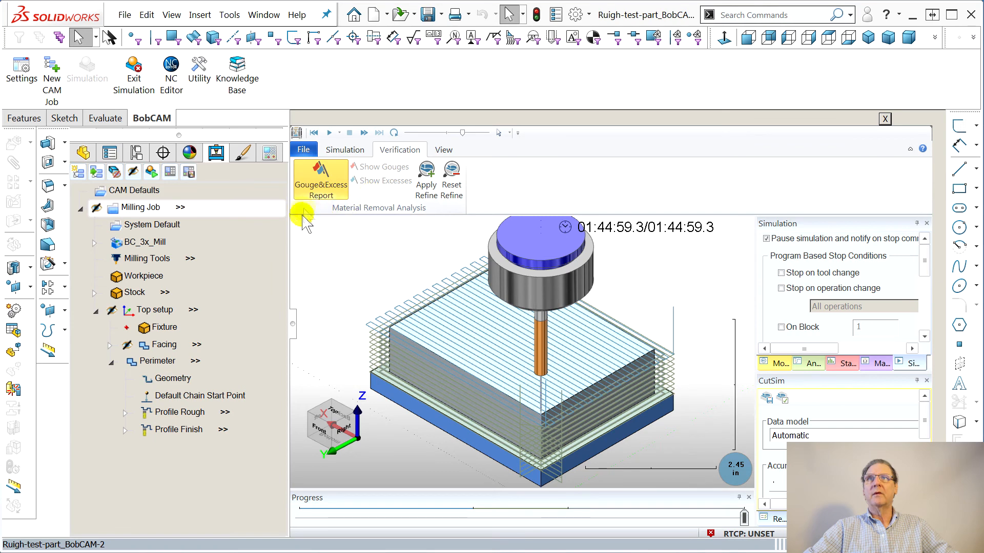
left_click(323, 198)
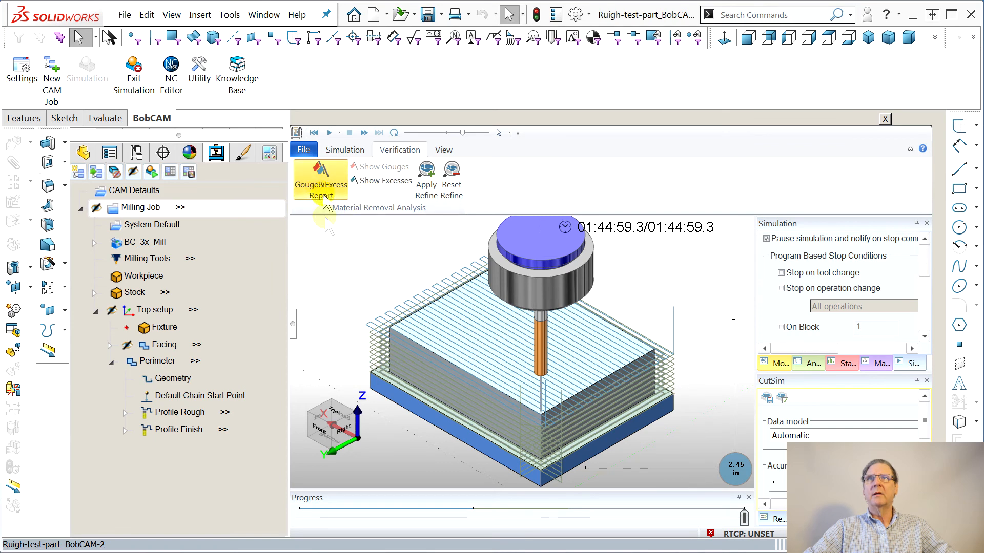
left_click(394, 181)
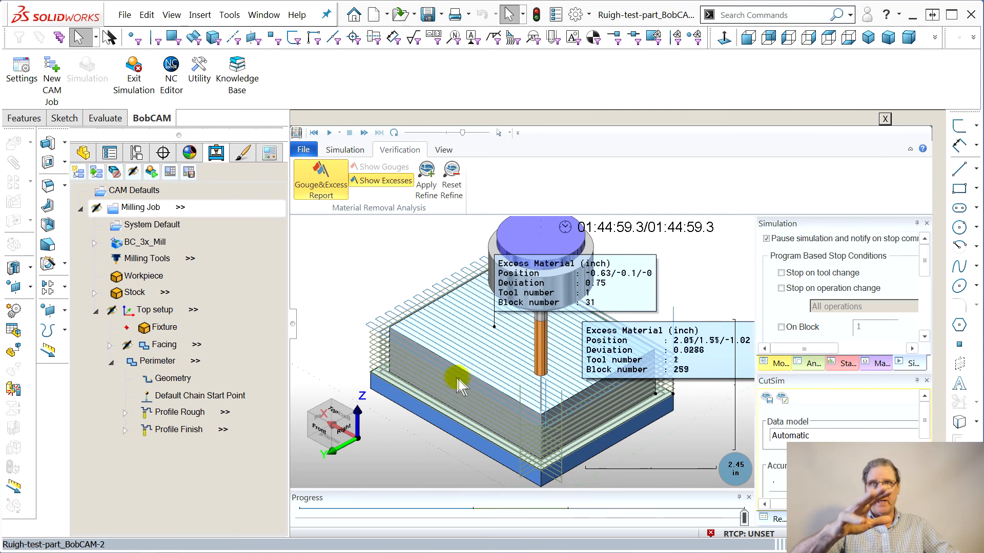
Step: Examine the excess-material callouts and the cut stock from several angles and zoom levels
middle_click_drag(456, 337, 542, 291)
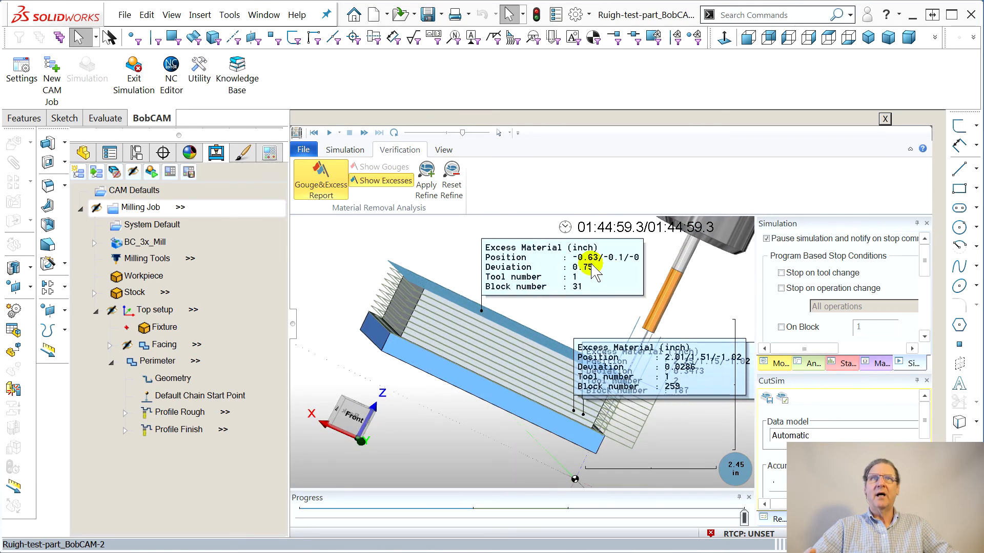
middle_click_drag(594, 272, 548, 290)
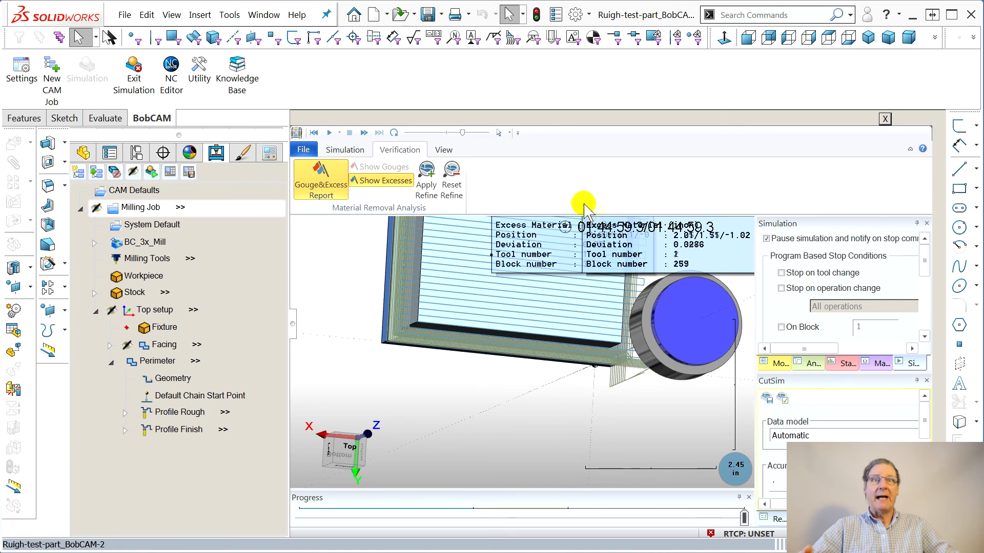
scroll(665, 246, "up", 1)
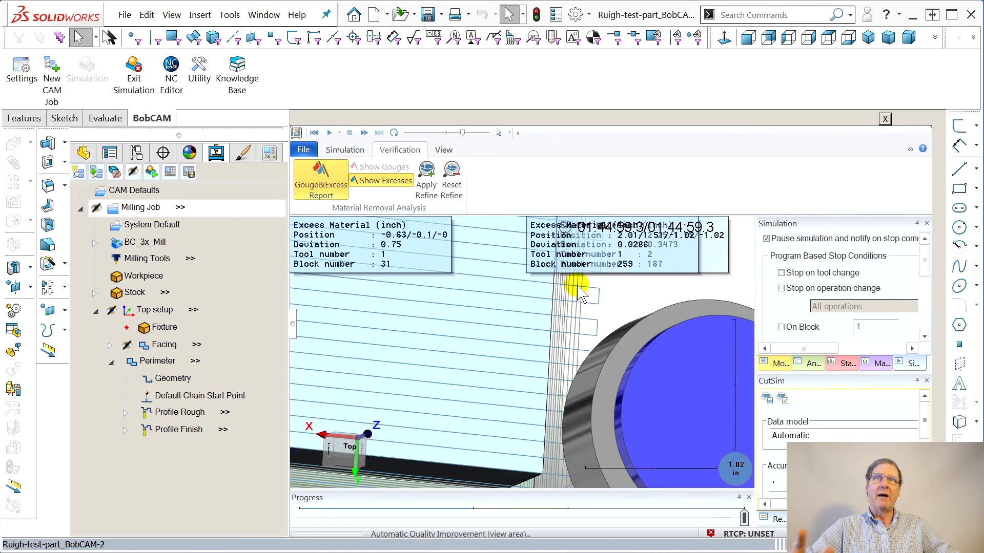
scroll(578, 285, "up", 1)
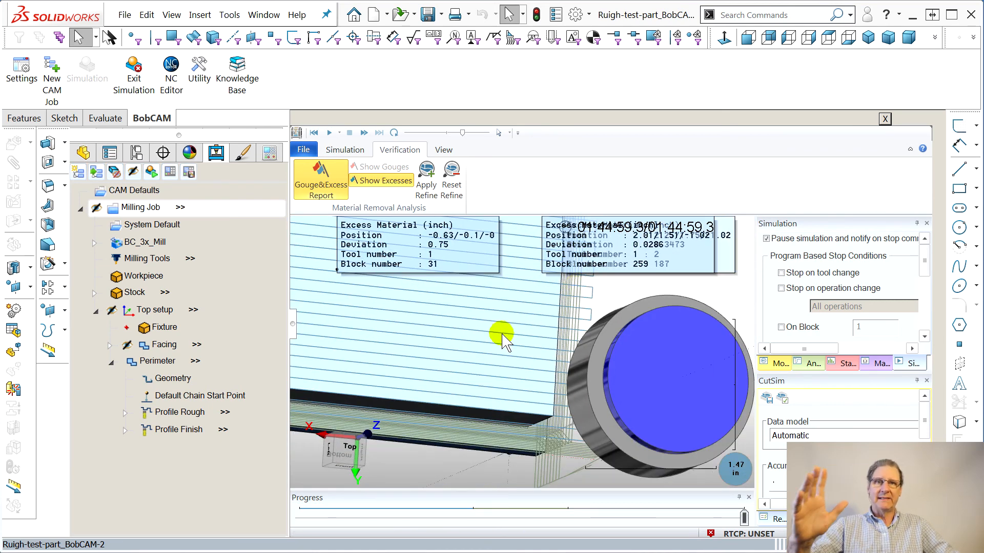
scroll(499, 333, "up", 2)
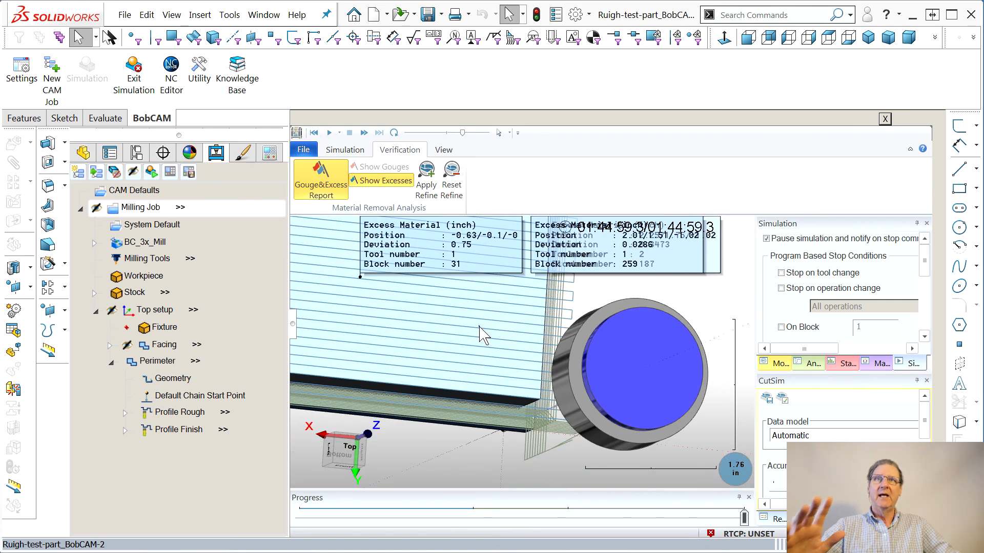
scroll(568, 379, "down", 2)
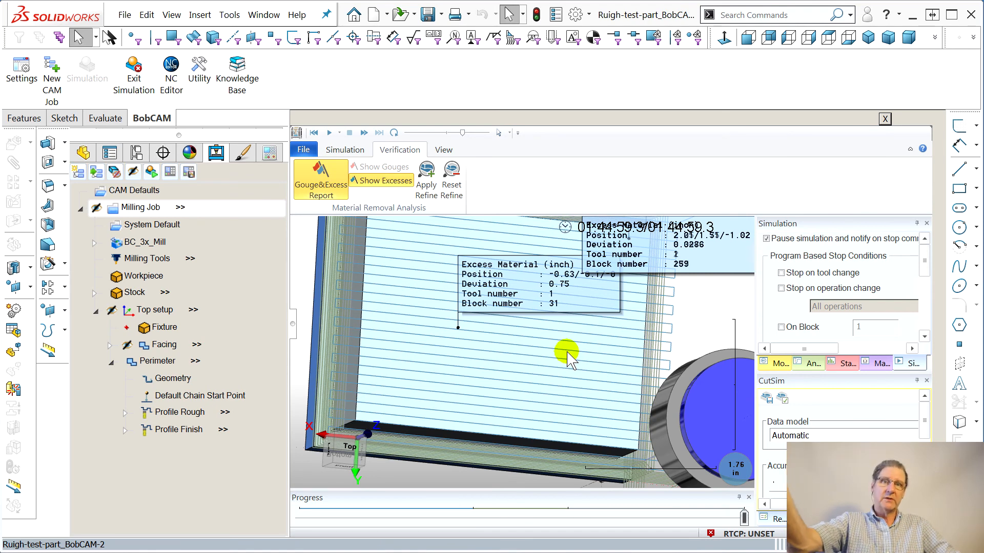
scroll(567, 354, "down", 1)
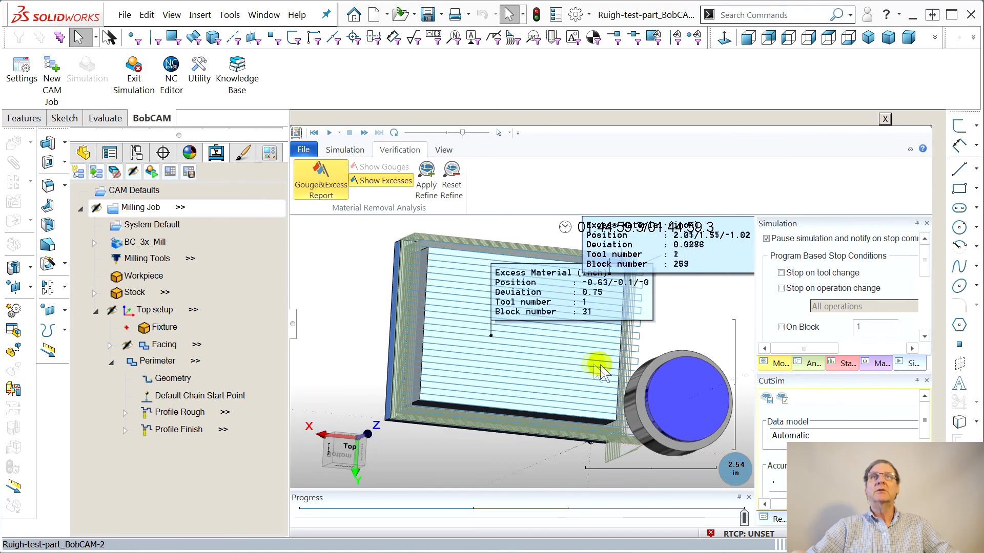
scroll(543, 354, "down", 1)
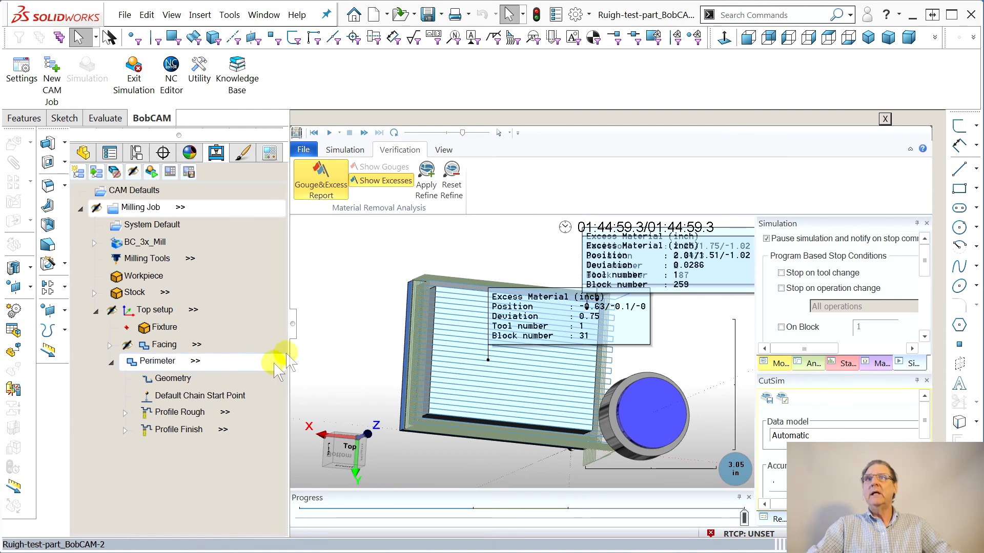
Step: Review the Machine Simulator options pages from Simulation Properties through Verification, Graphics, Customize, Quick Access Toolbar and Capture to About
left_click(310, 150)
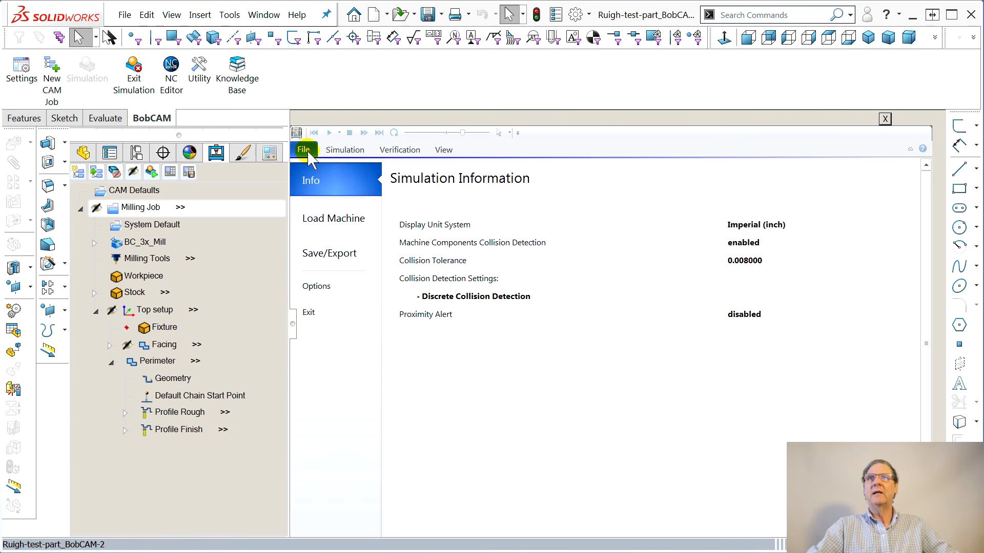
left_click(312, 293)
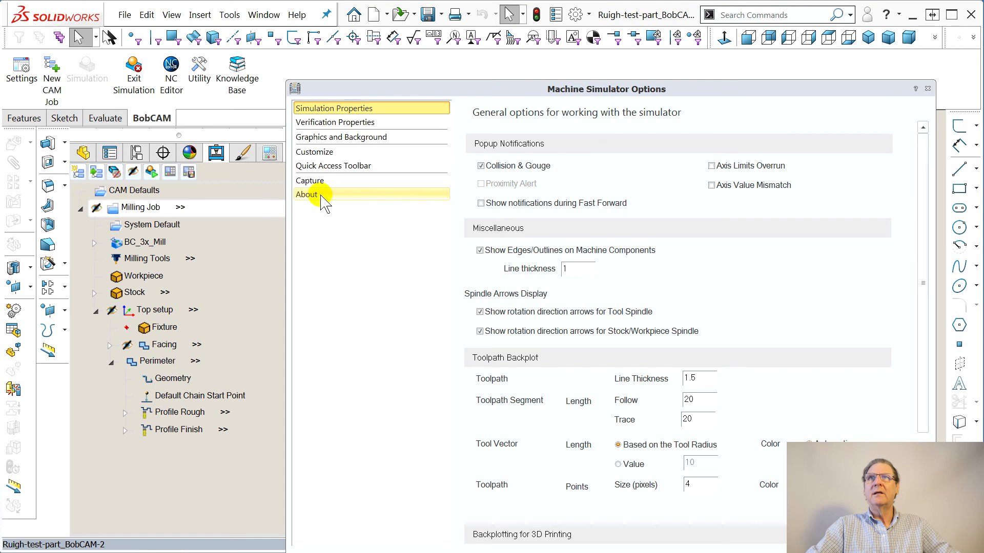
left_click(322, 123)
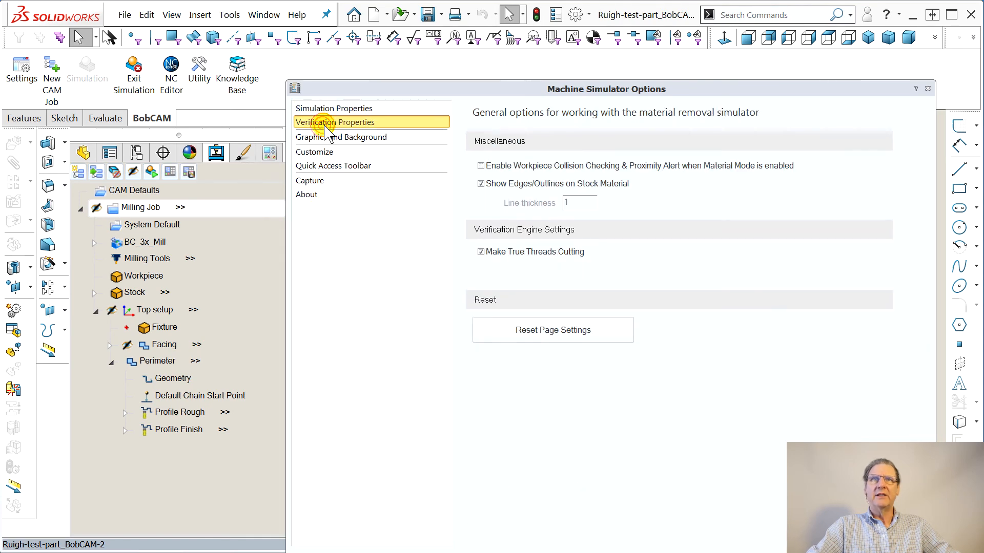
left_click(323, 136)
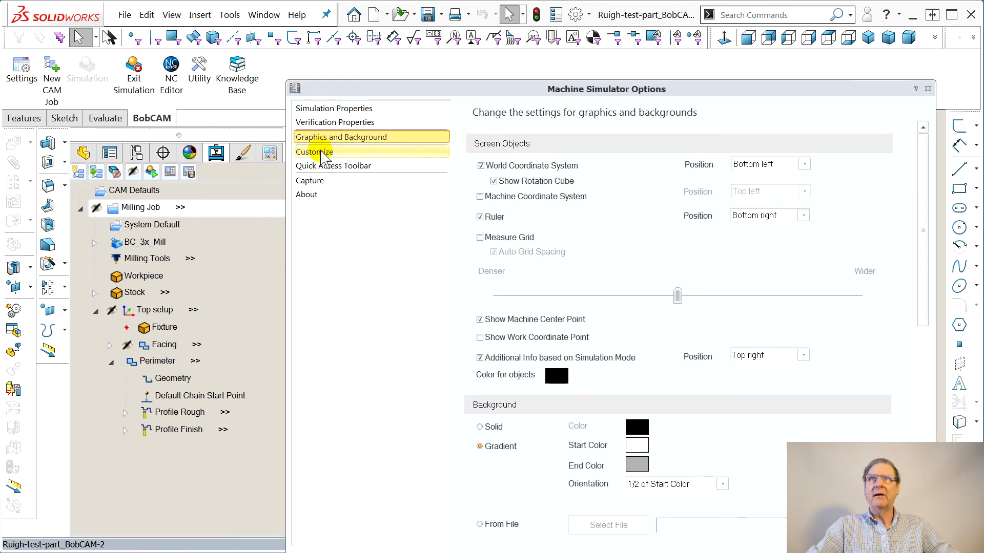
left_click(320, 152)
left_click(323, 165)
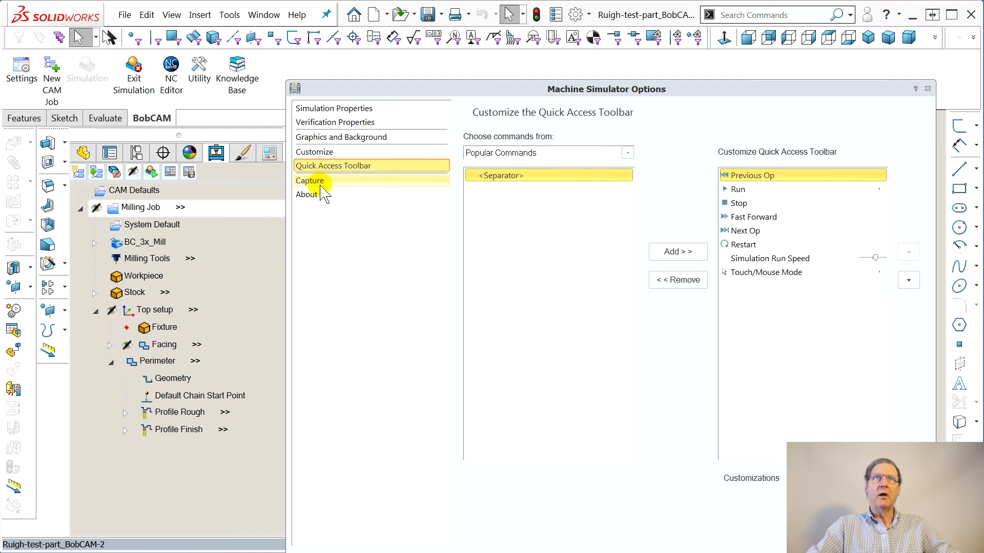
left_click(317, 182)
left_click(315, 195)
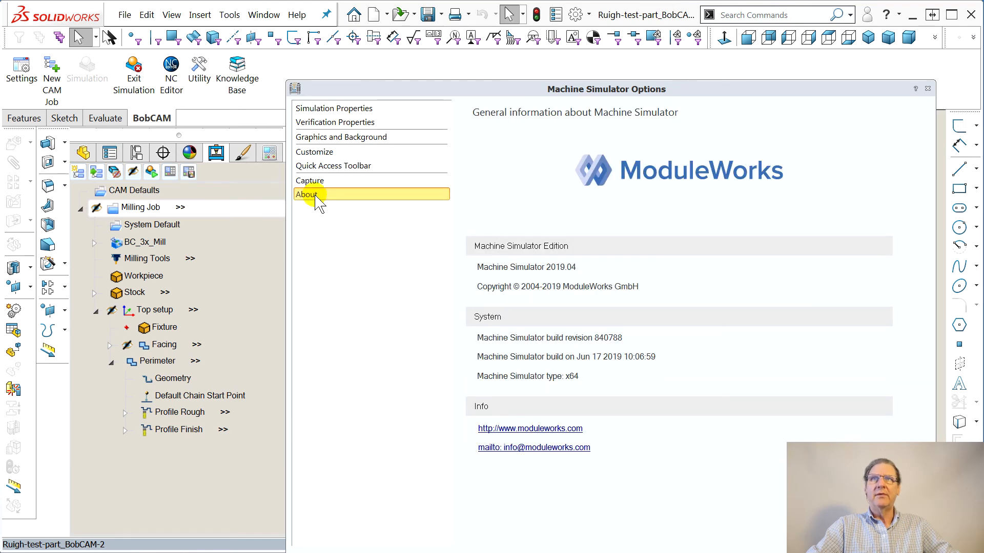
left_click(321, 108)
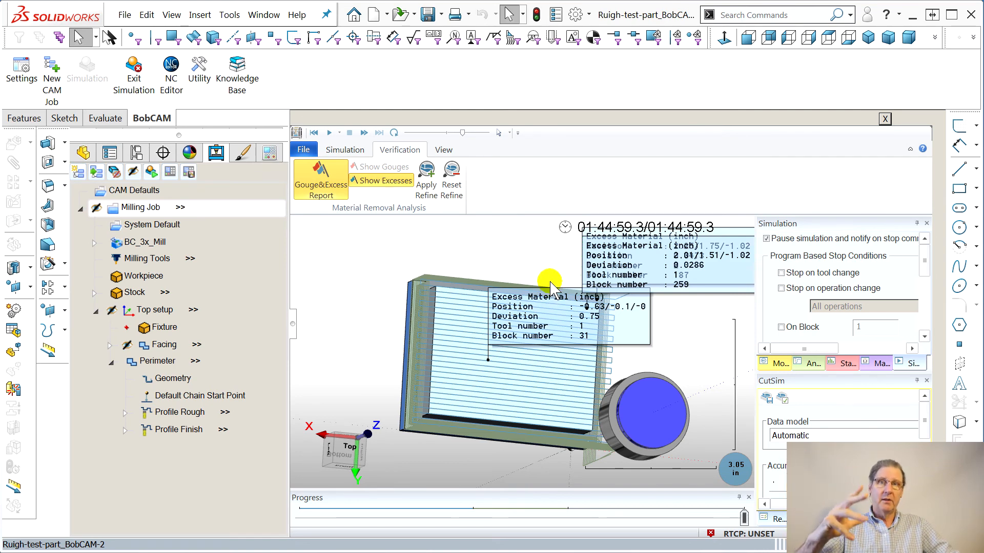
Step: Exit the simulation and blank the toolpath of the Perimeter feature
left_click(885, 119)
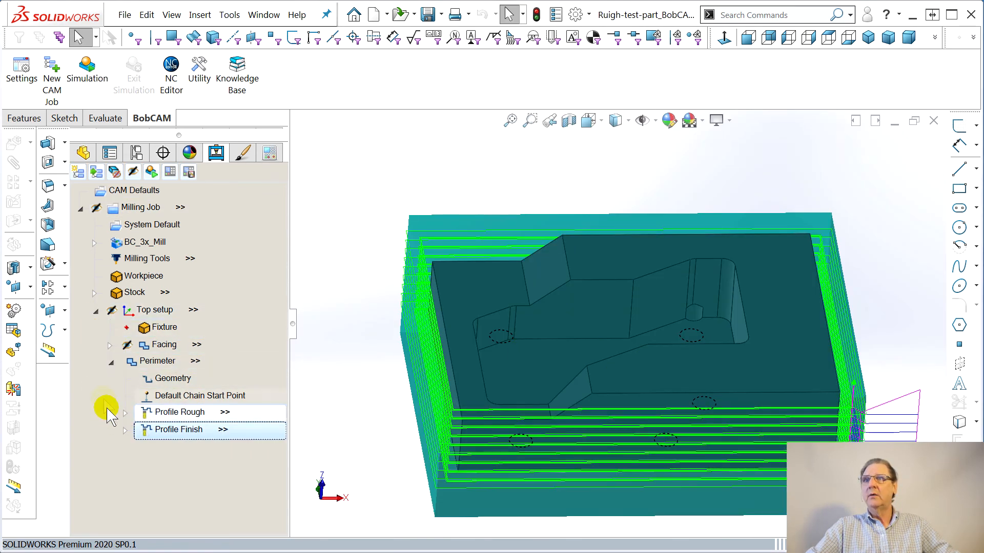
left_click(110, 361)
right_click(161, 362)
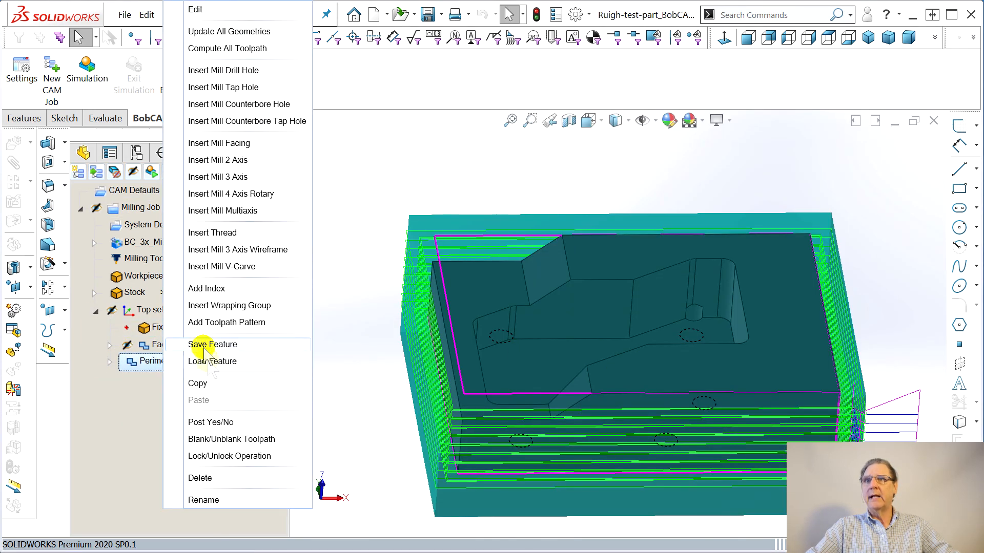
left_click(231, 439)
middle_click_drag(450, 451, 509, 465)
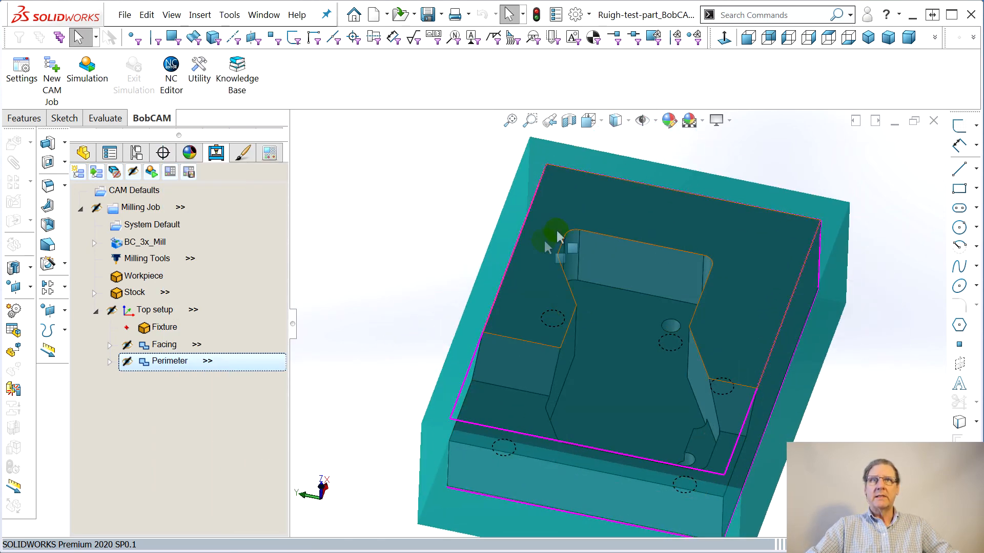
Step: Insert a Mill 2 Axis feature after Perimeter and select the tangent rim edges at the closed end of the pocket as geometry
right_click(159, 361)
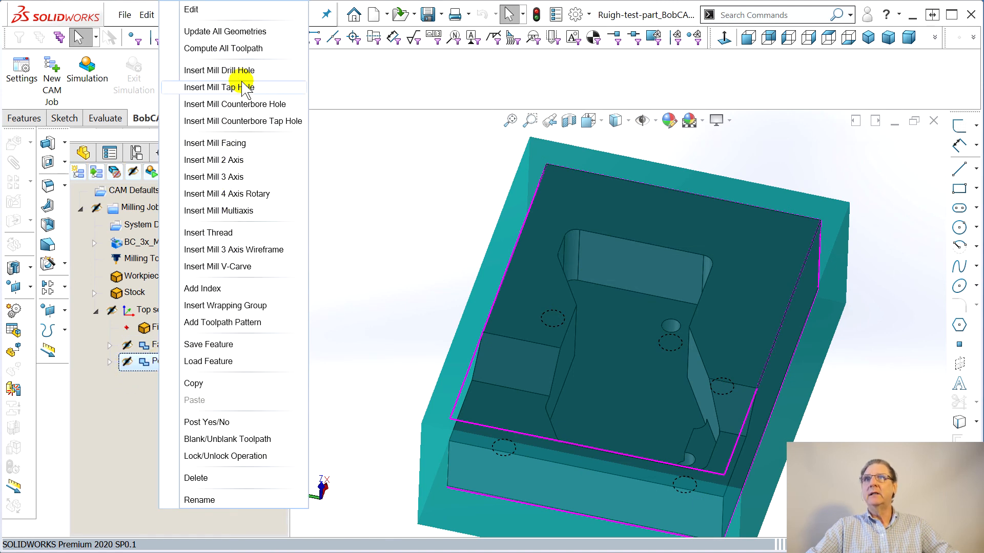
left_click(214, 160)
left_click(370, 128)
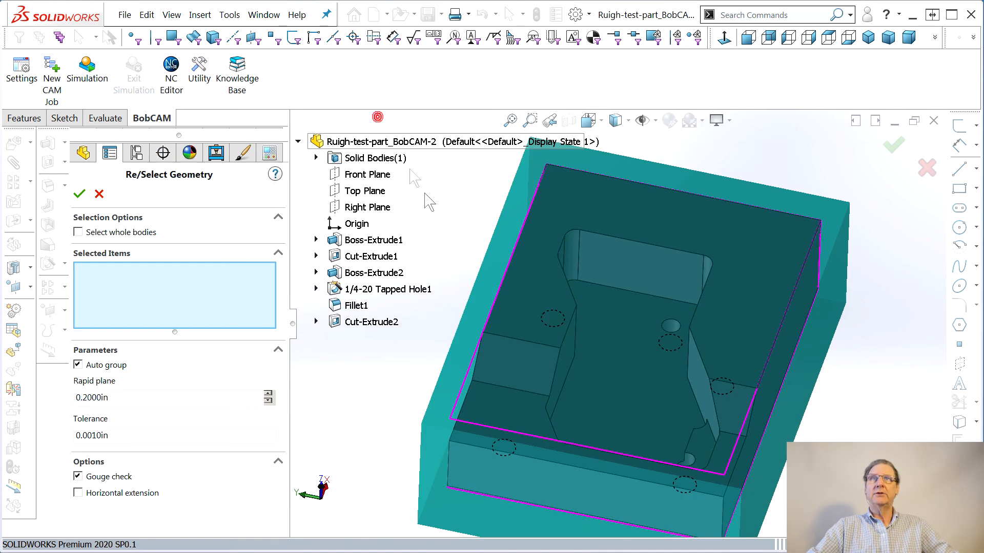
right_click(644, 244)
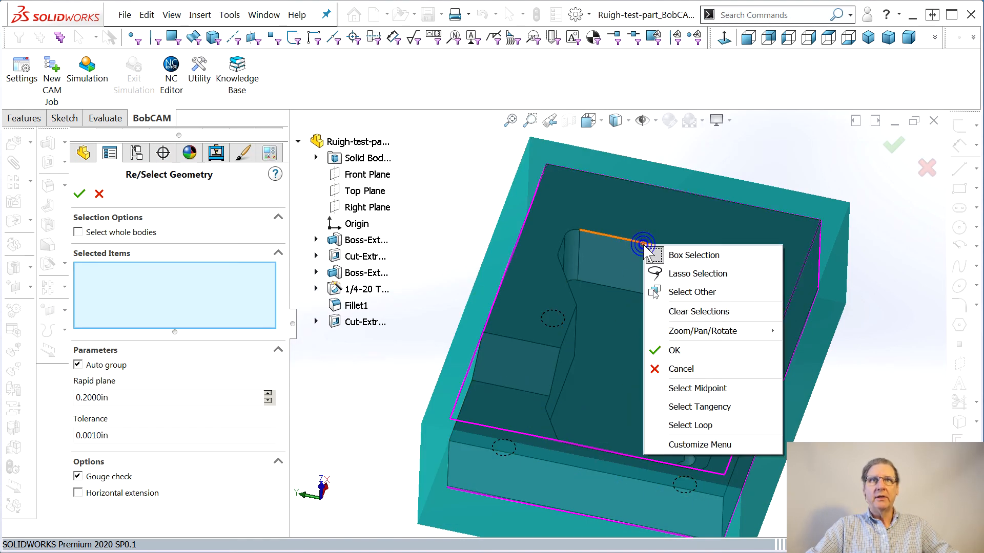
left_click(689, 410)
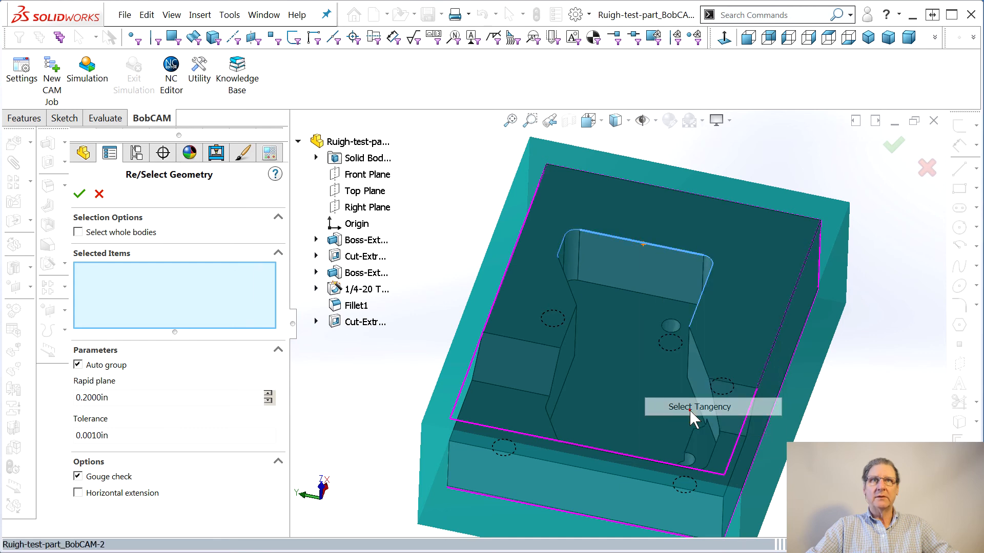
Step: Add the tangent rim edges at the pocket's other end and the straight edges along both sides to the geometry selection
middle_click_drag(478, 418, 482, 450)
right_click(614, 488)
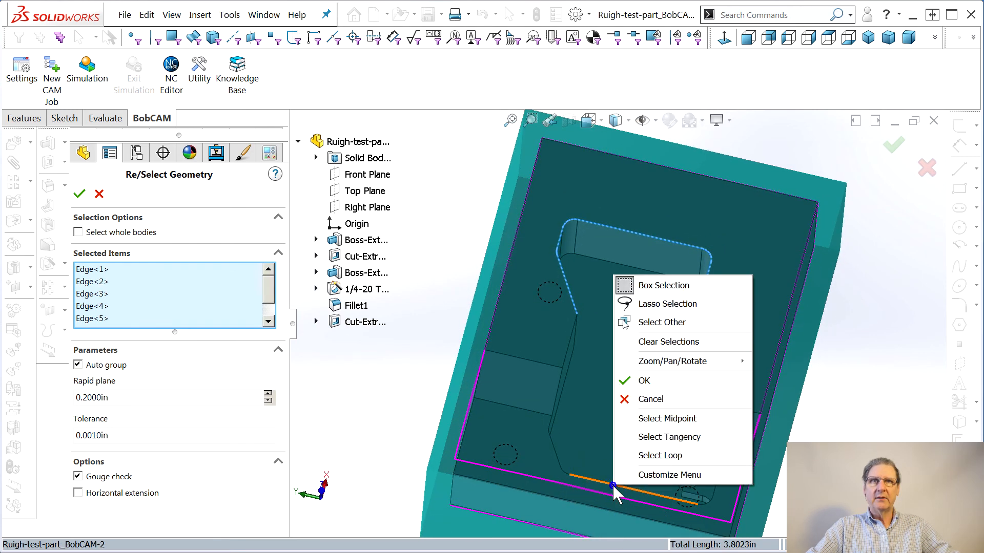
left_click(627, 453)
left_click(572, 331)
left_click(557, 394)
left_click(698, 365)
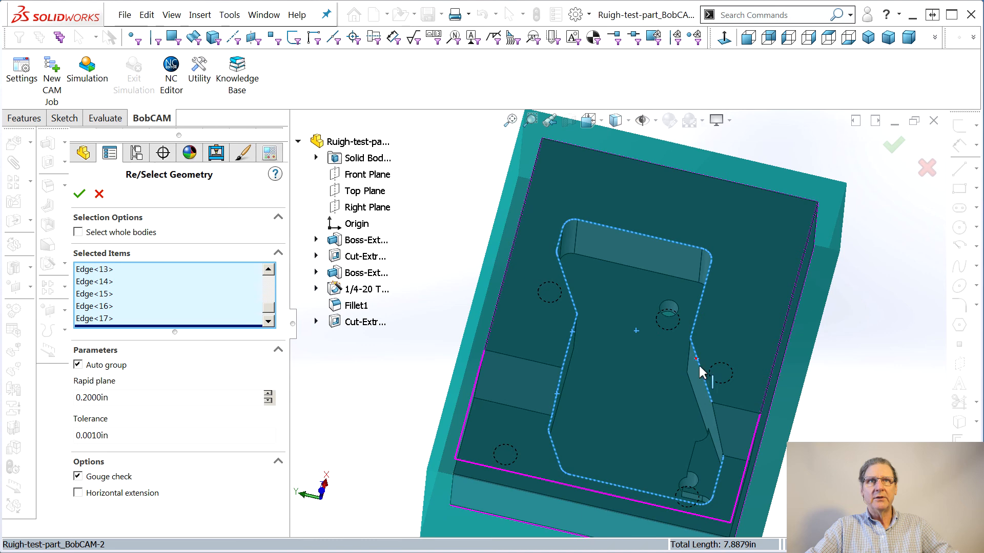
left_click(716, 423)
Step: Add the remaining short rim segment beside the angled wall to close the pocket outline, and accept the geometry selection
scroll(727, 450, "down", 5)
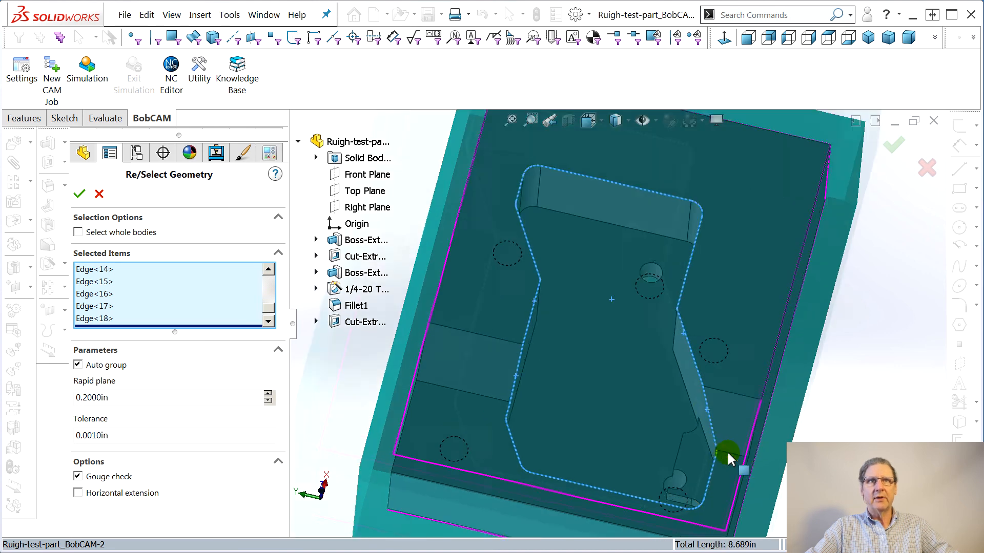
scroll(637, 418, "down", 3)
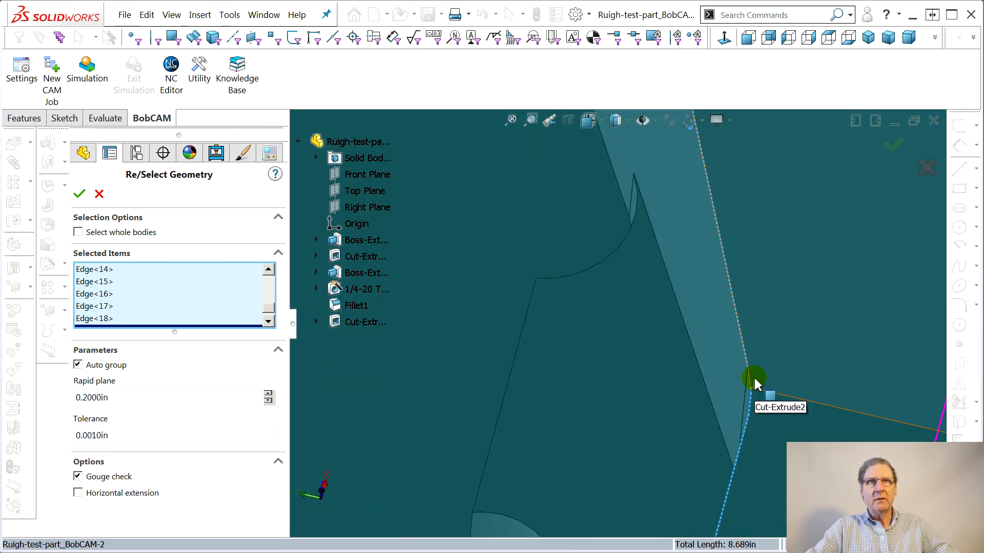
left_click(748, 379)
scroll(636, 368, "up", 5)
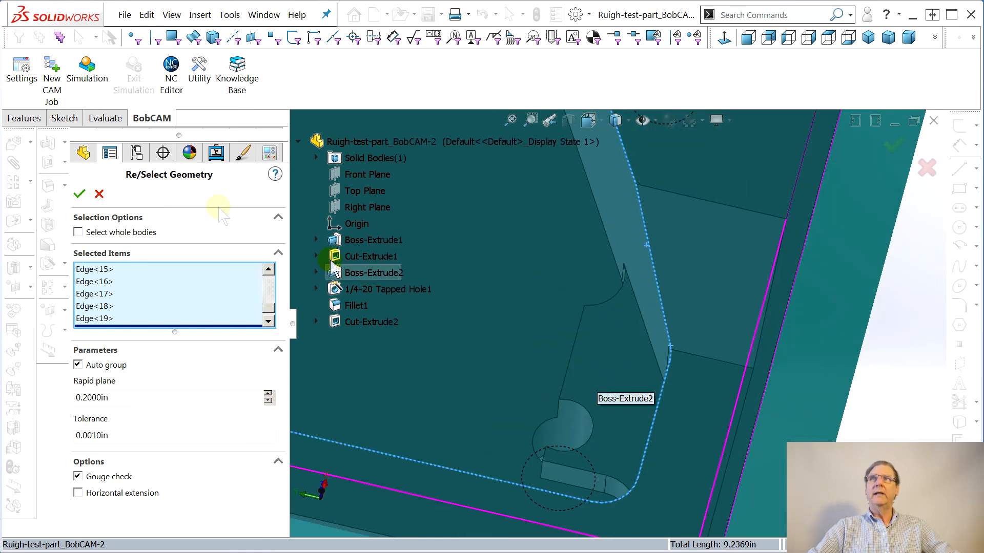
left_click(78, 193)
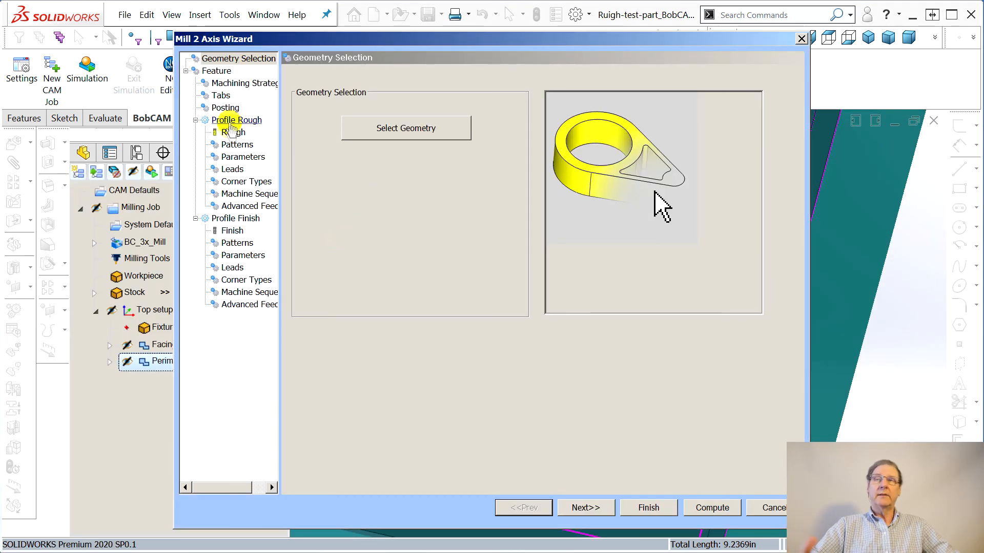
Step: Define the top of the pocket feature by picking a vertex on the pocket's upper rim
left_click(216, 71)
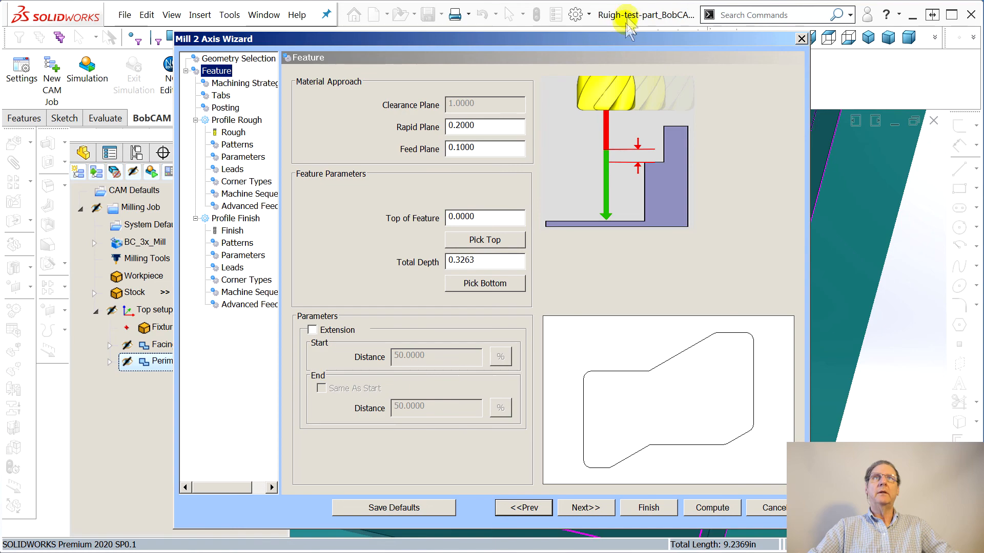
left_click_drag(621, 36, 983, 57)
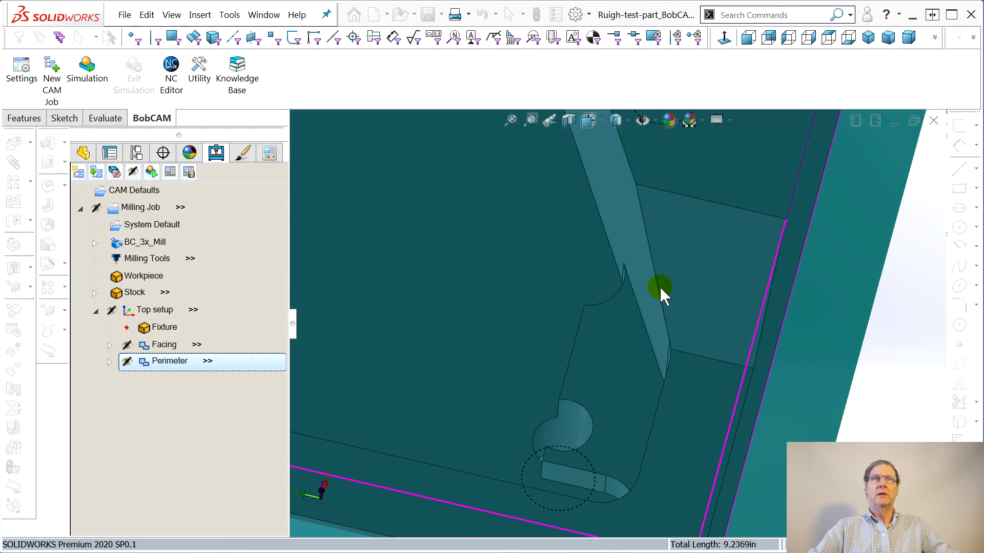
left_click_drag(983, 52, 465, 46)
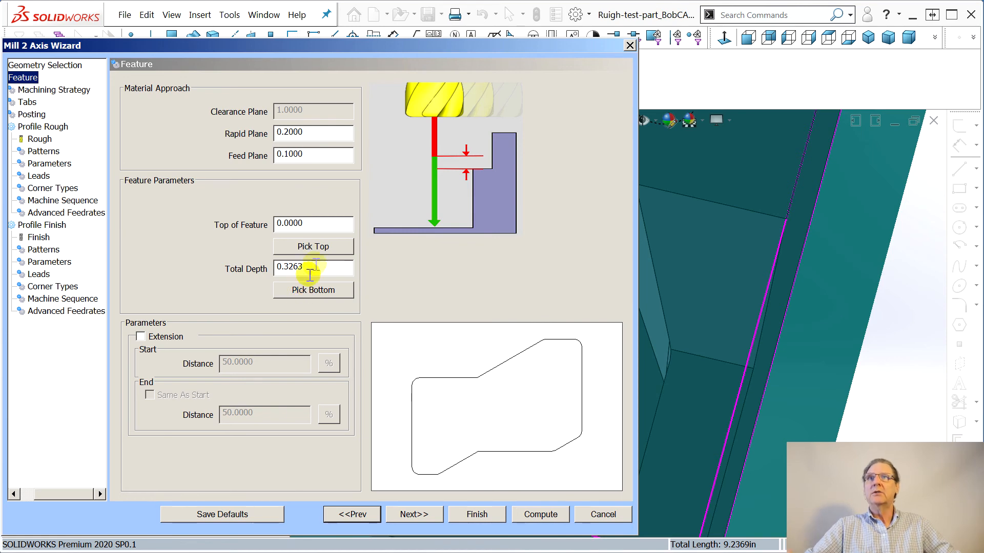
left_click(313, 247)
middle_click_drag(505, 351, 647, 317)
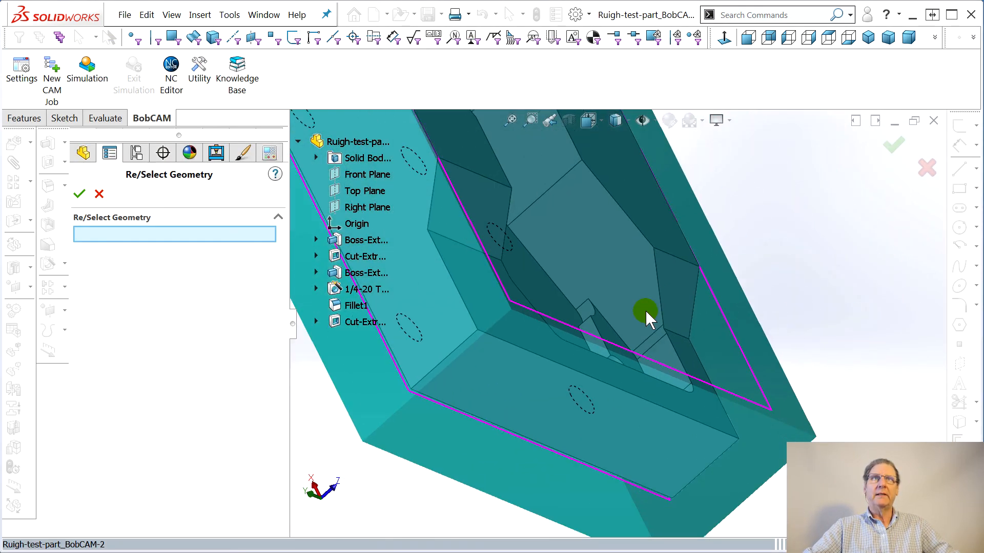
left_click(653, 247)
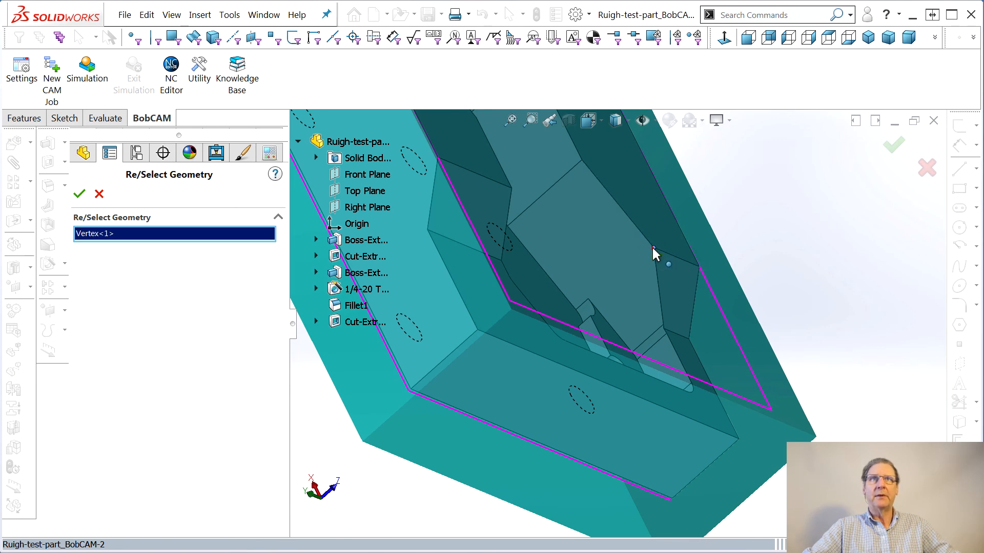
left_click(80, 193)
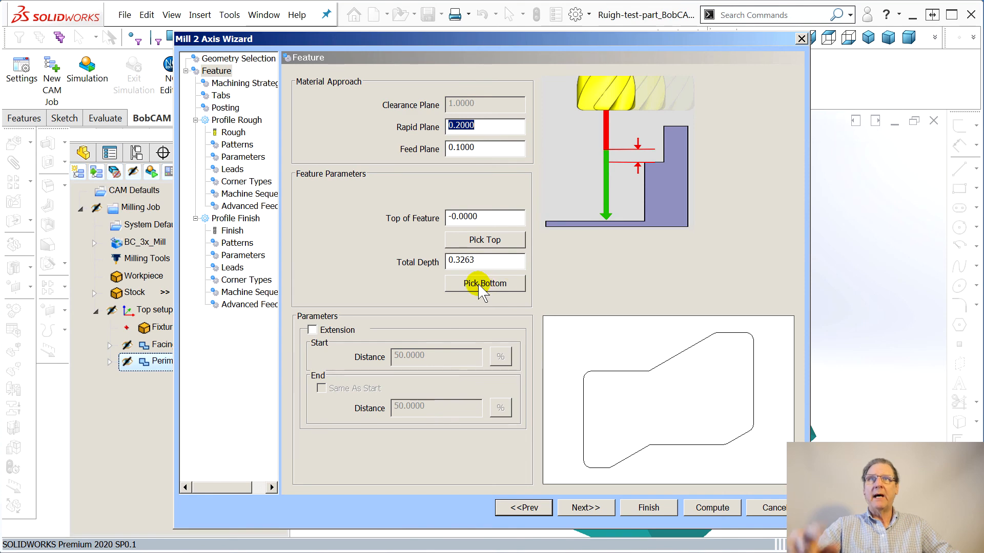
Step: Define the pocket's total depth by picking a vertex on the pocket floor as the bottom
left_click(482, 290)
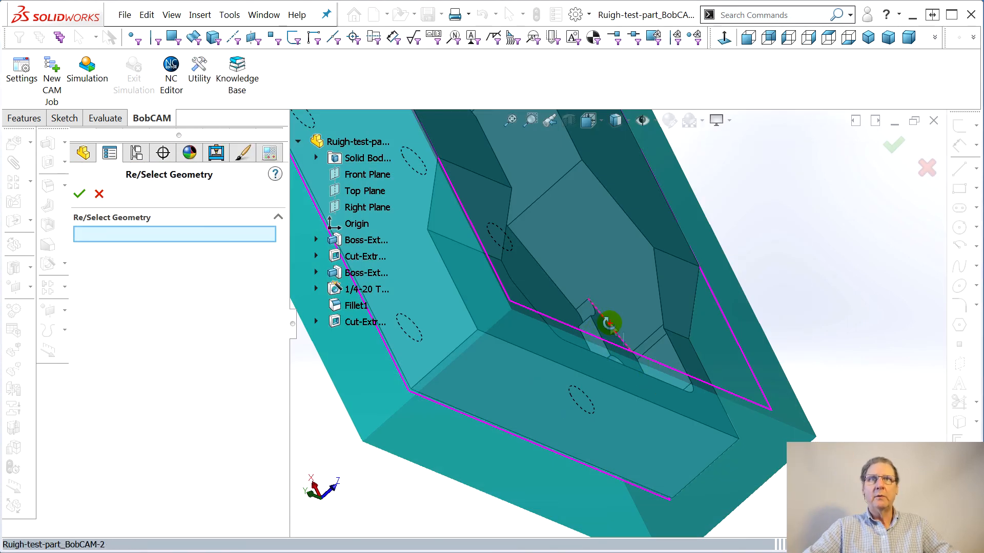
scroll(599, 325, "down", 5)
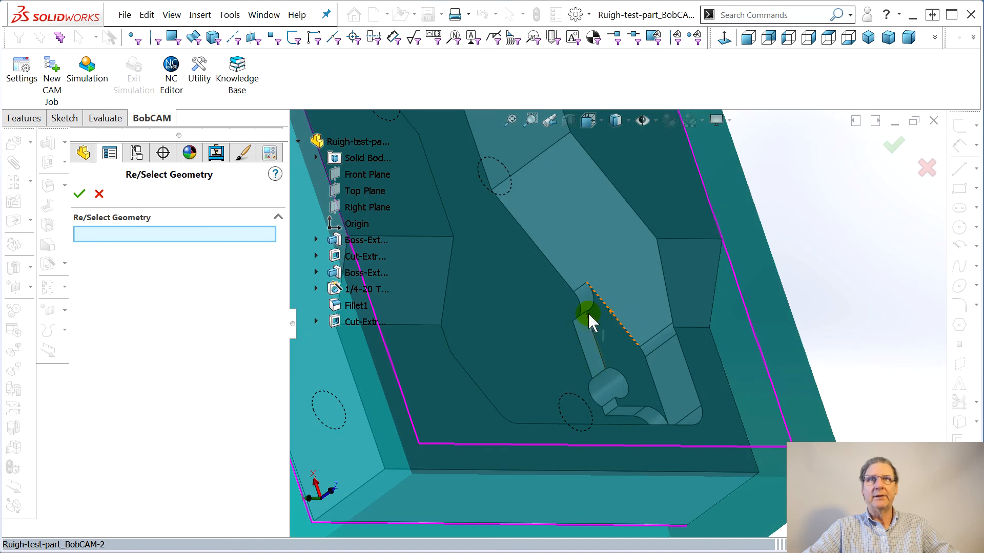
left_click(587, 313)
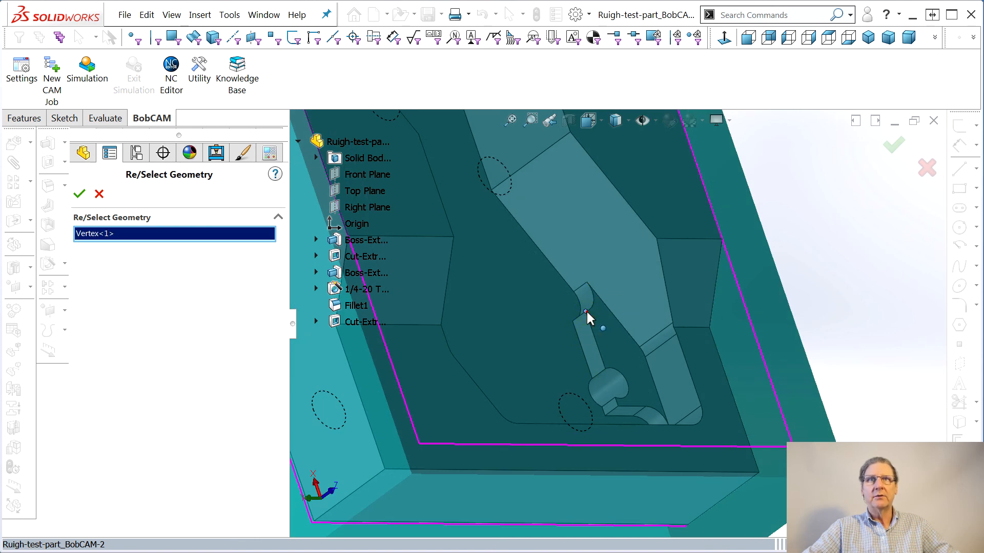
left_click(79, 194)
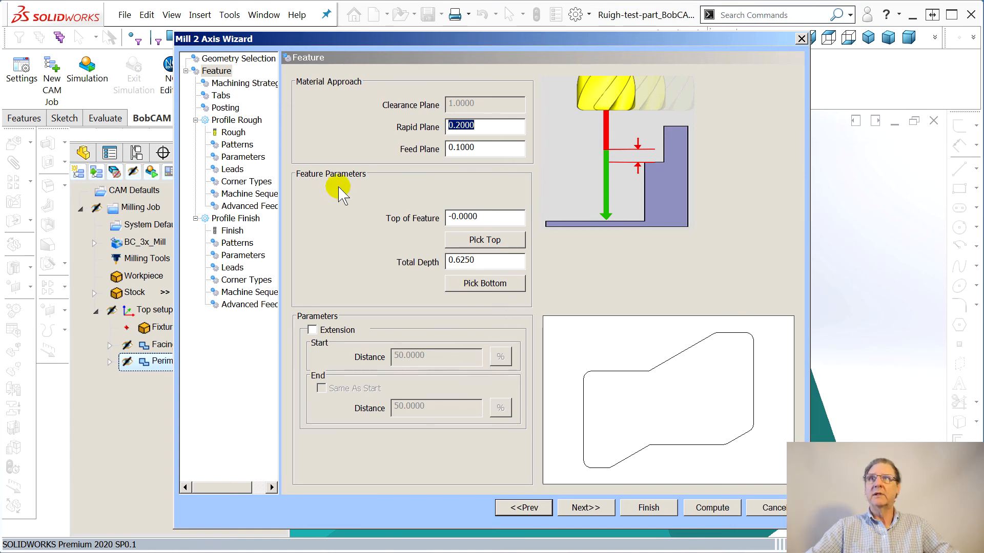
Step: Review the Profile Rough tool and assign the 2-flute 1/4 flat endmill from the tool crib to Profile Finish
left_click(227, 133)
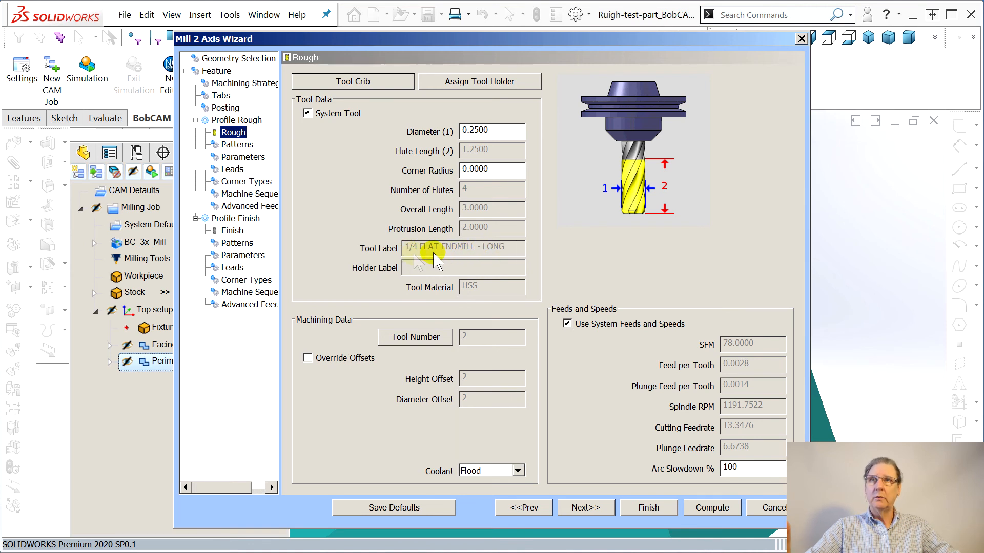
left_click(230, 232)
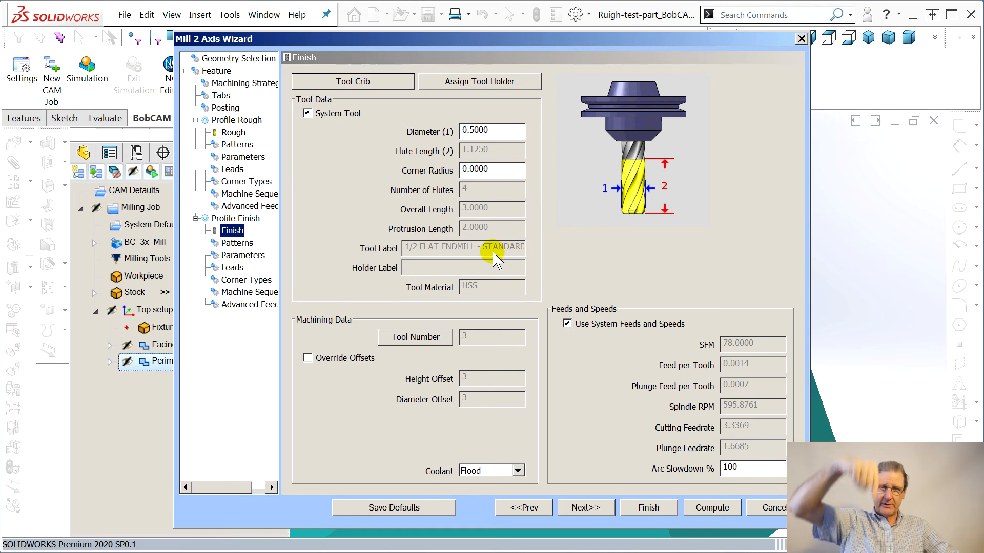
left_click(369, 82)
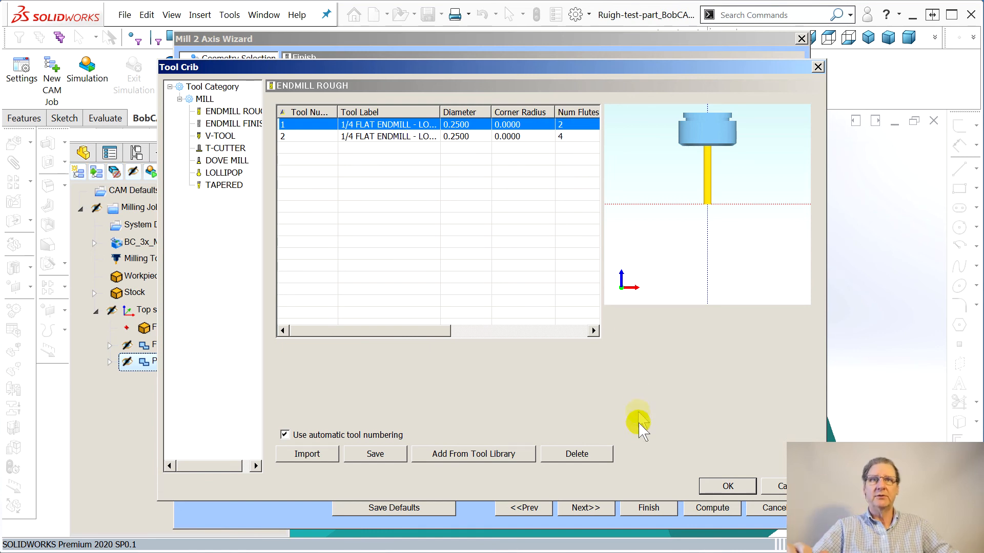
left_click(728, 486)
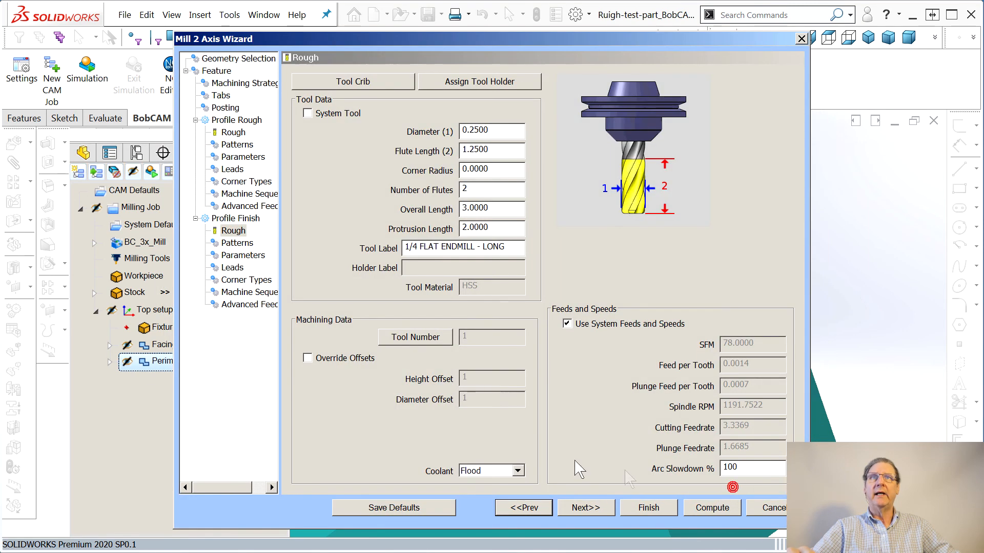
Step: Try to delete the 4-flute 1/4 flat endmill from the tool crib of the Profile Finish operation
left_click(346, 85)
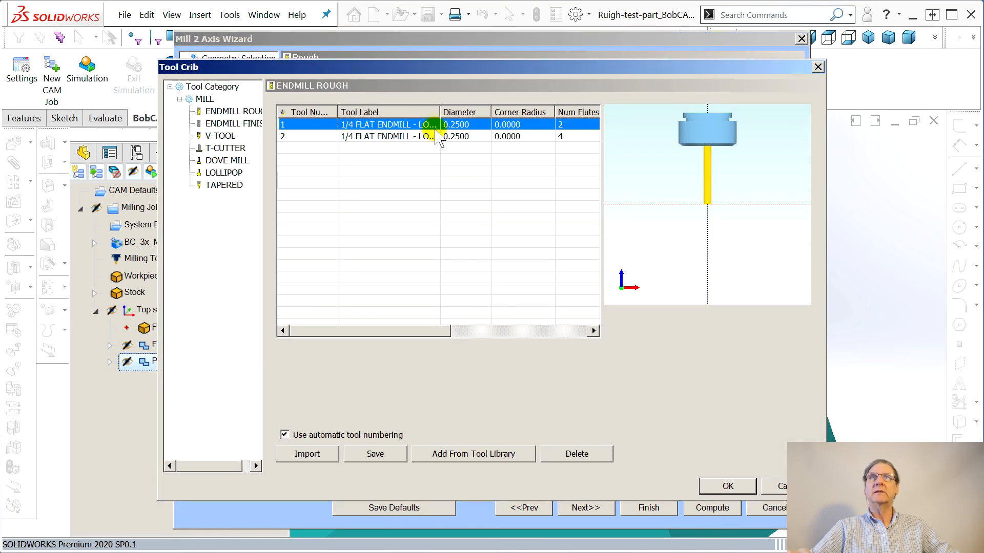
left_click(413, 137)
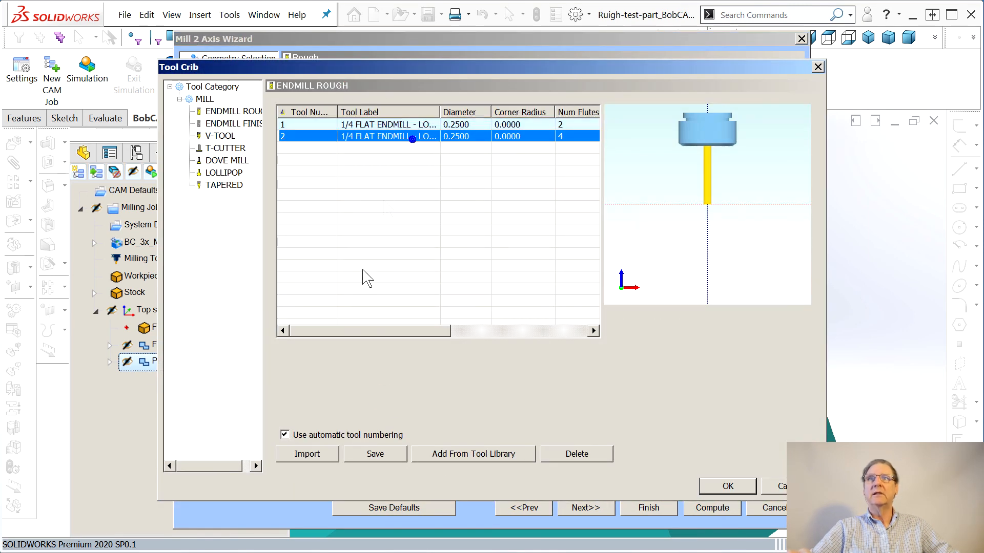
left_click(583, 458)
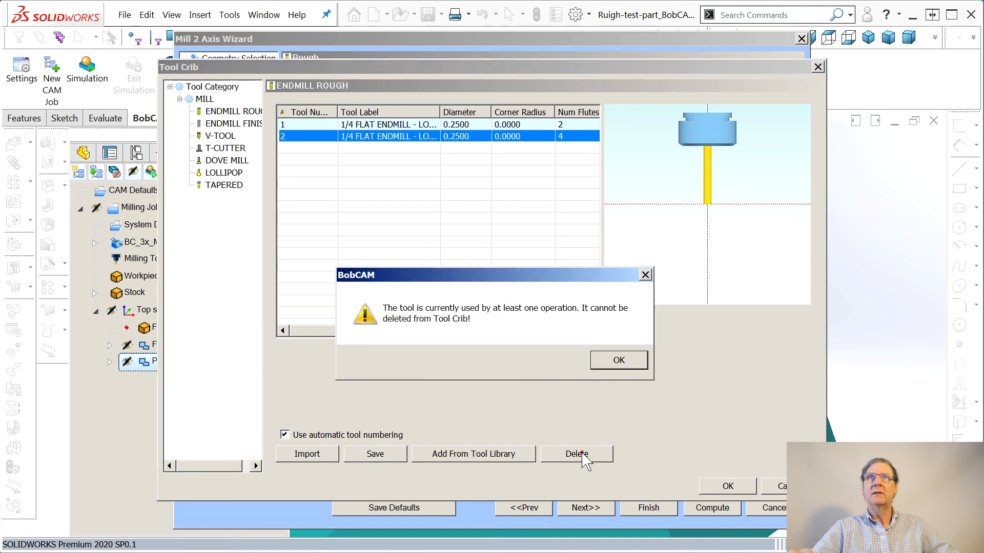
left_click(621, 360)
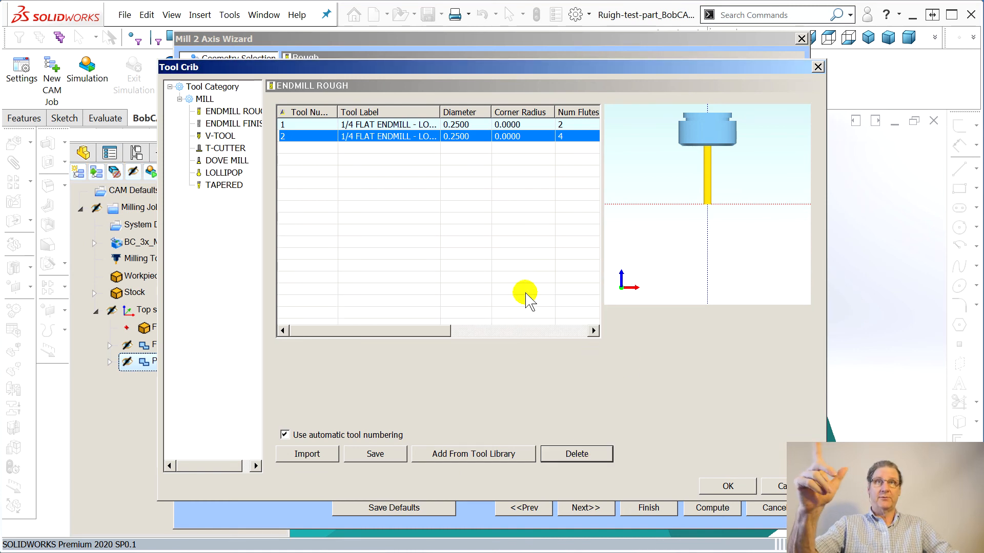
left_click(818, 66)
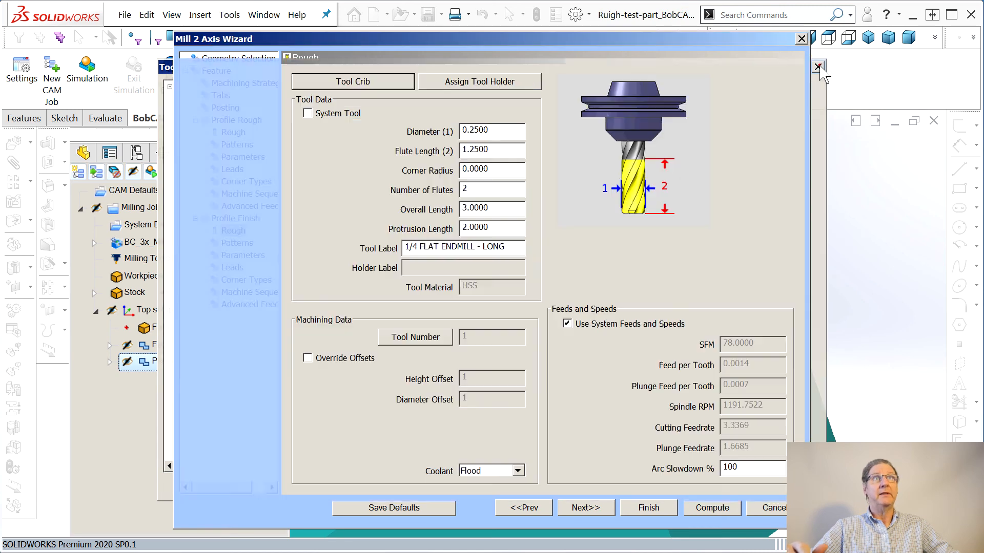
Step: Assign the 2-flute 1/4 flat endmill from the tool crib to the Profile Rough operation
left_click(228, 134)
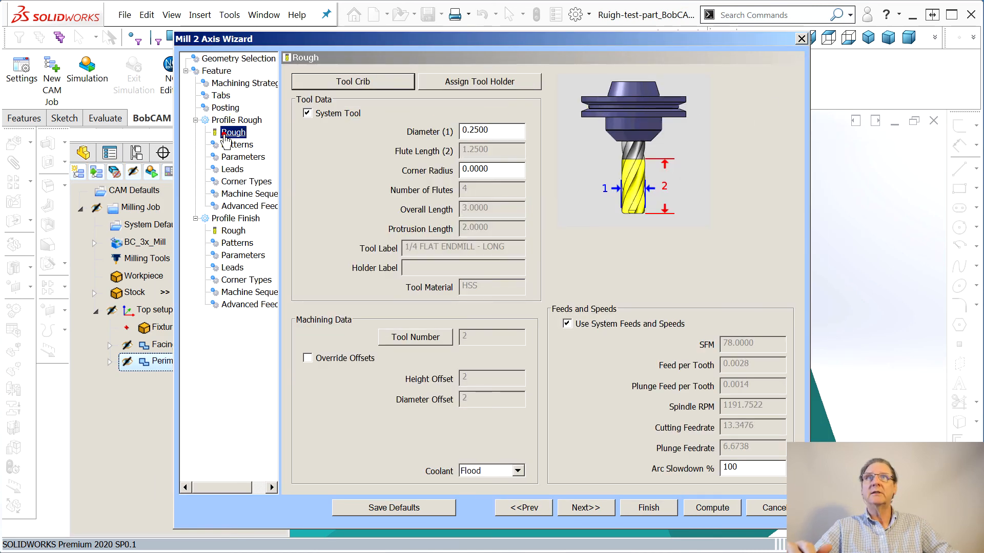
left_click(362, 82)
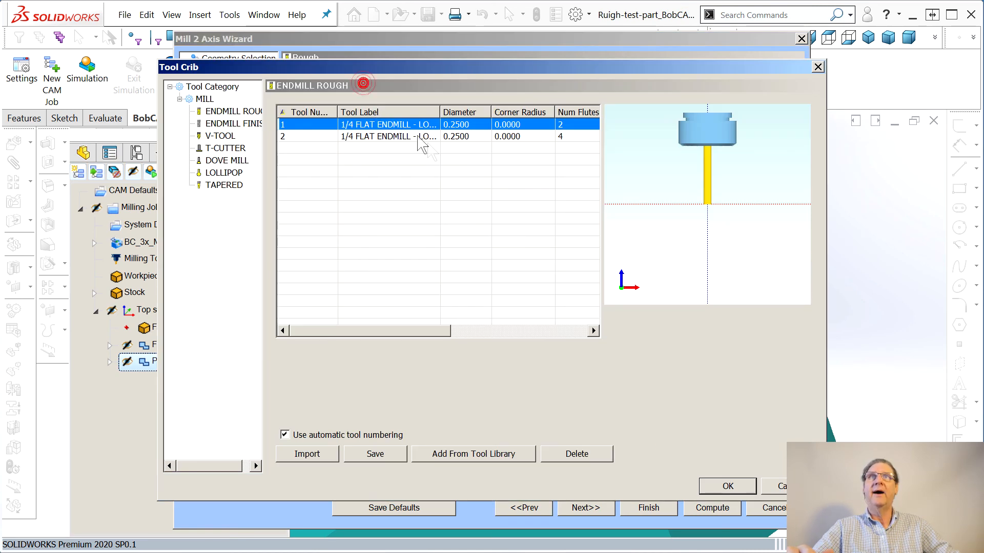
left_click(727, 487)
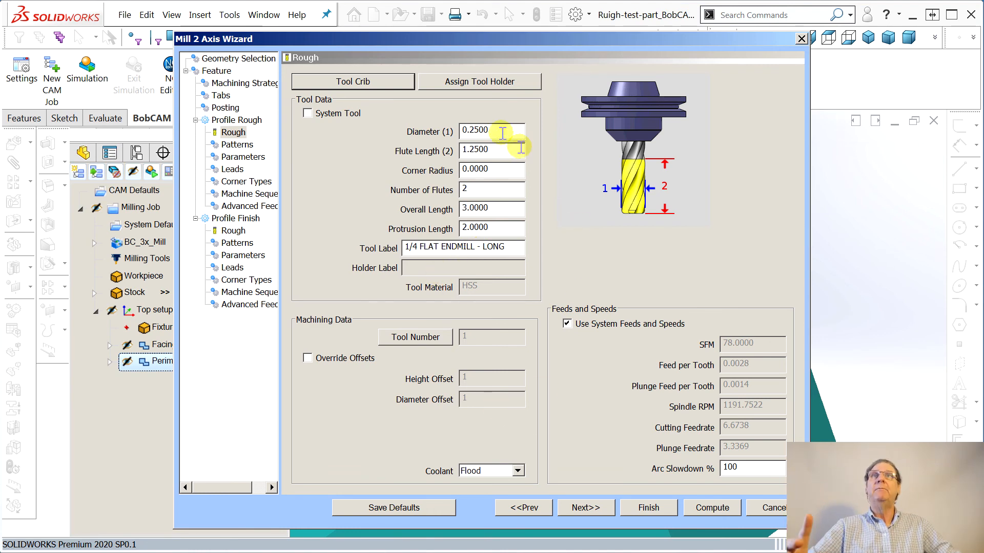
Step: Try again to delete the 4-flute 1/4 flat endmill, this time from the Profile Rough tool crib
left_click(377, 82)
left_click(413, 136)
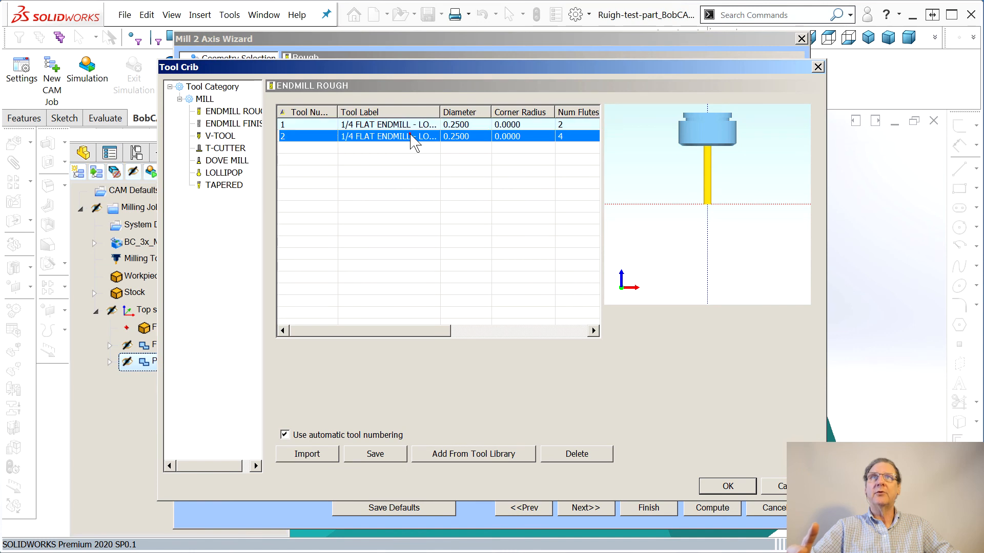
left_click(584, 455)
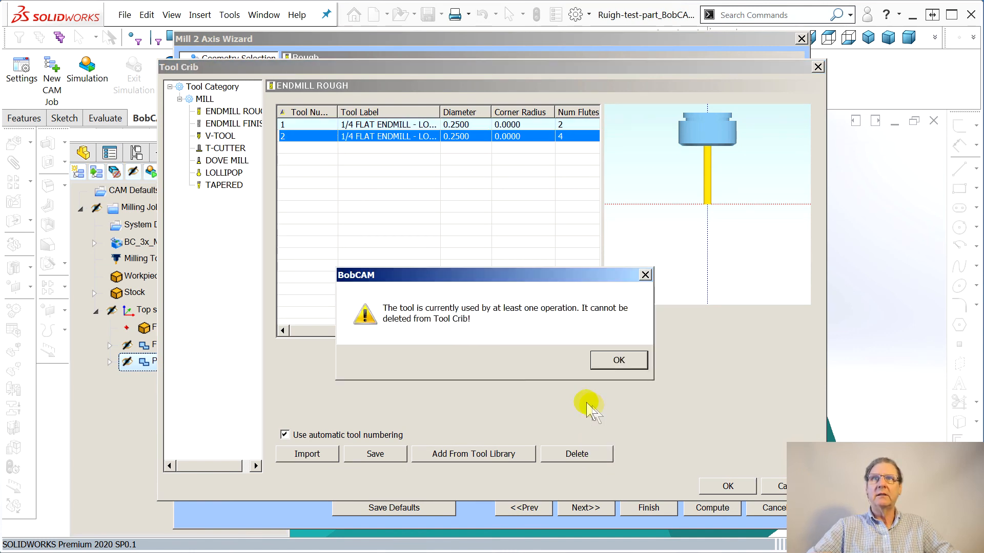
left_click(619, 360)
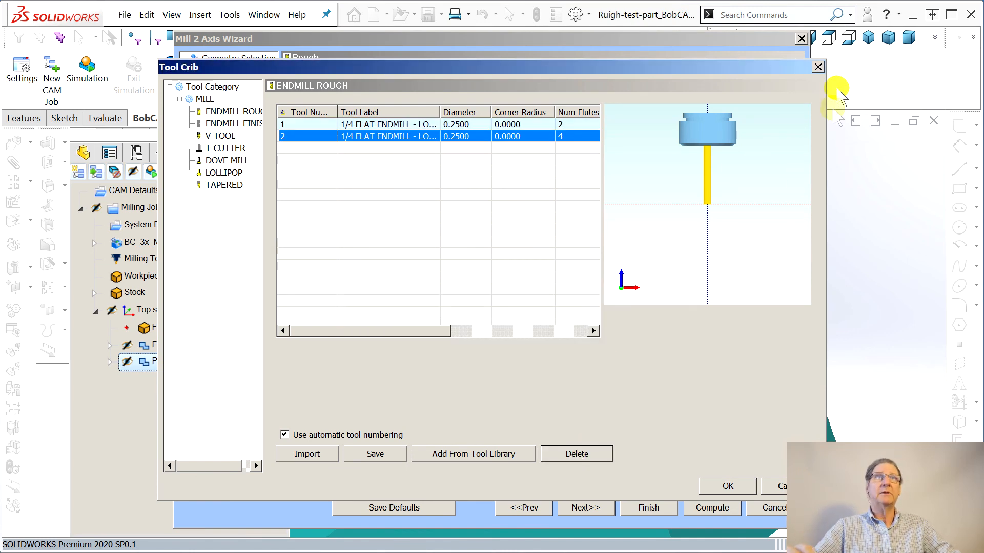
left_click(818, 67)
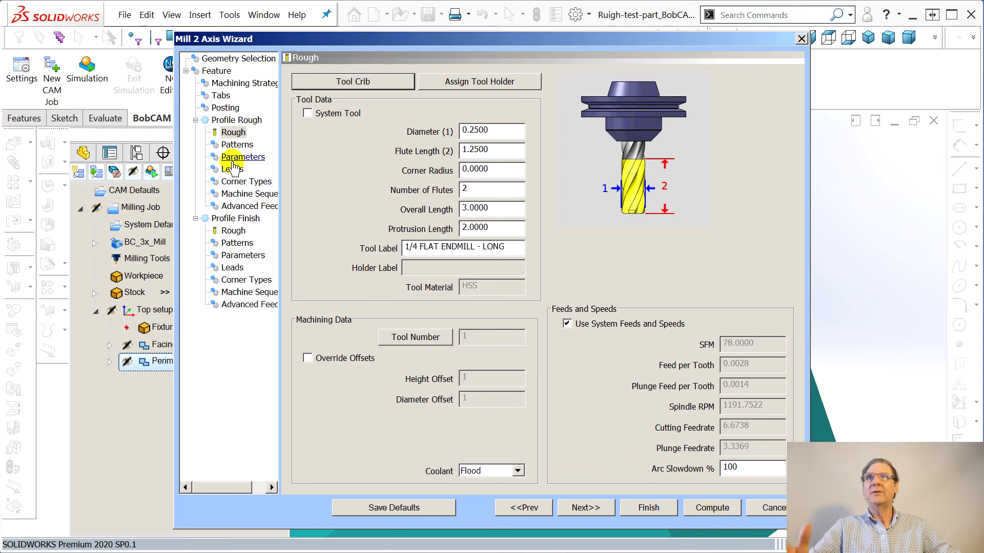
Step: Review the Profile Rough pattern and compensation settings, and change its depth method to Multiple Steps
left_click(236, 146)
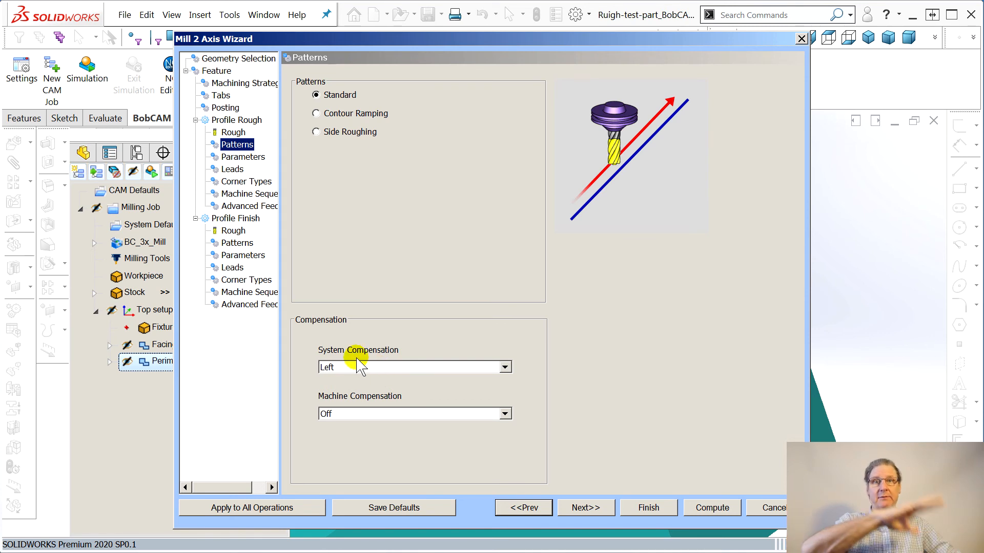
left_click(245, 157)
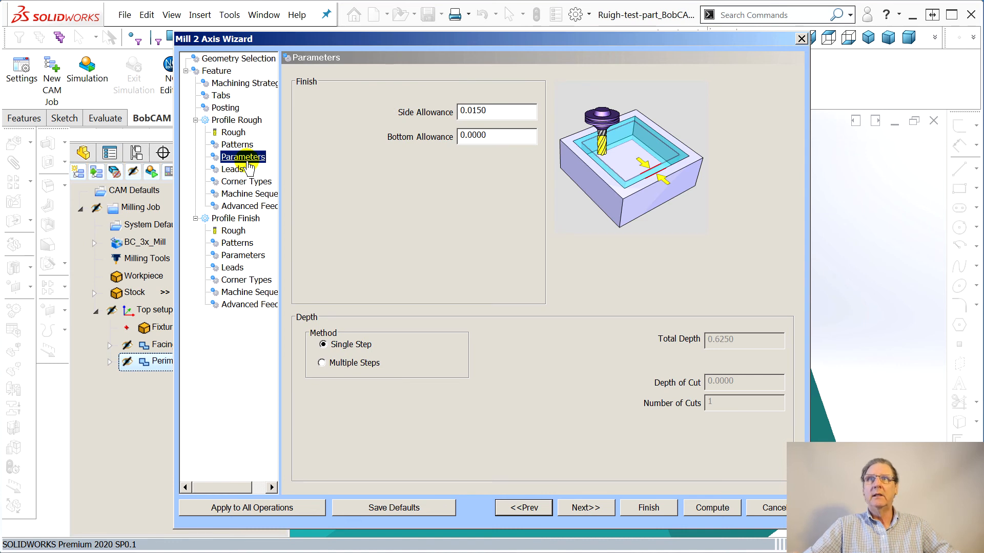
left_click(323, 363)
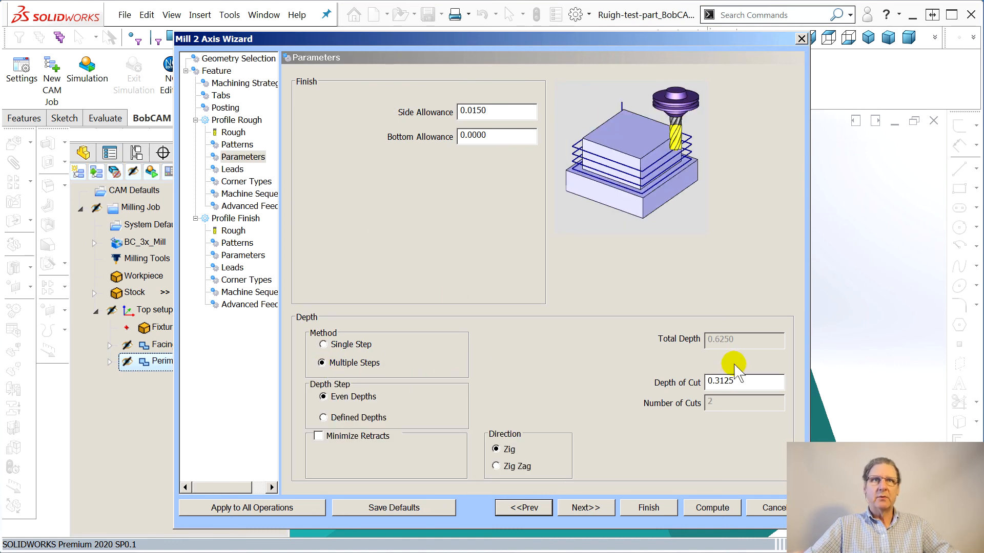
Step: Set the Profile Rough depth of cut to 0.125 with the Even Depths option
left_click_drag(740, 381, 740, 382)
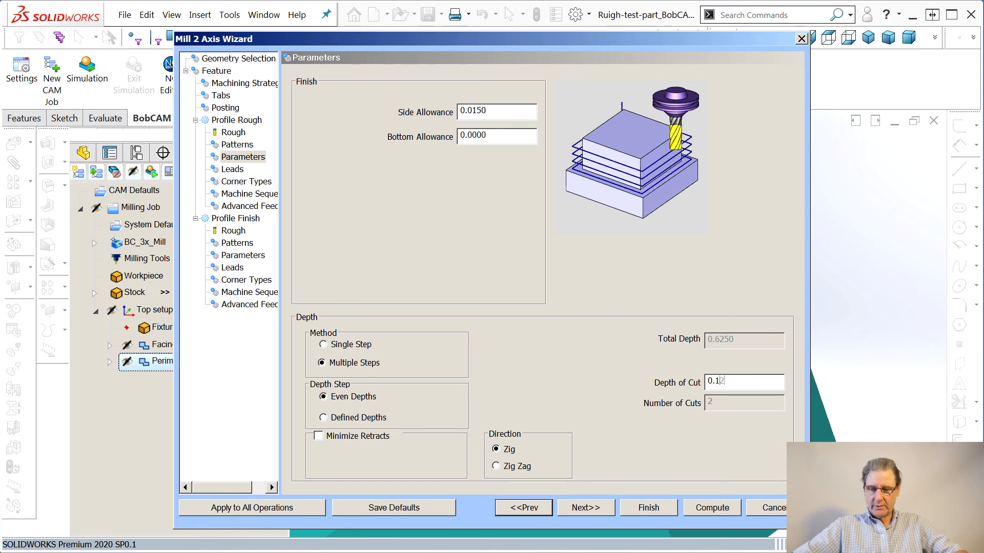
left_click(348, 415)
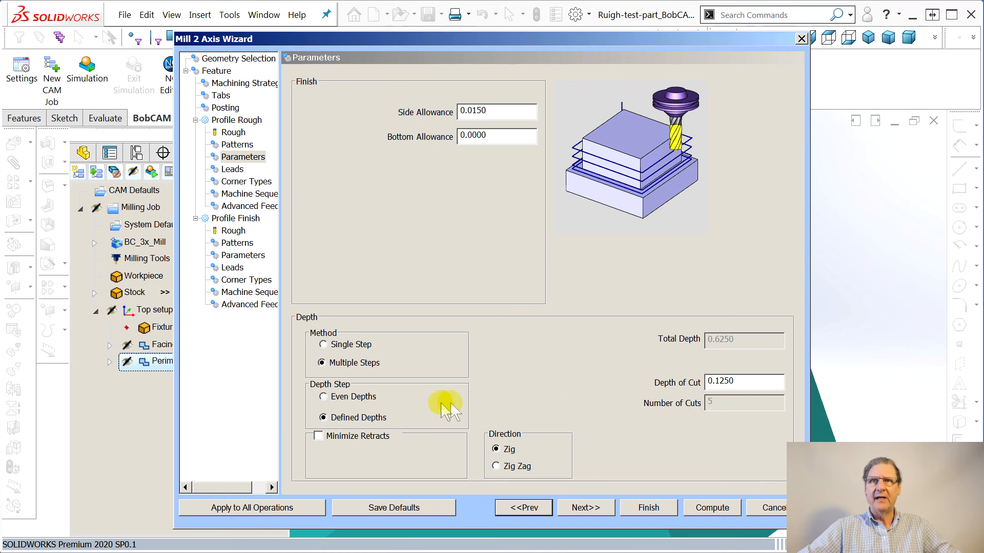
left_click(323, 397)
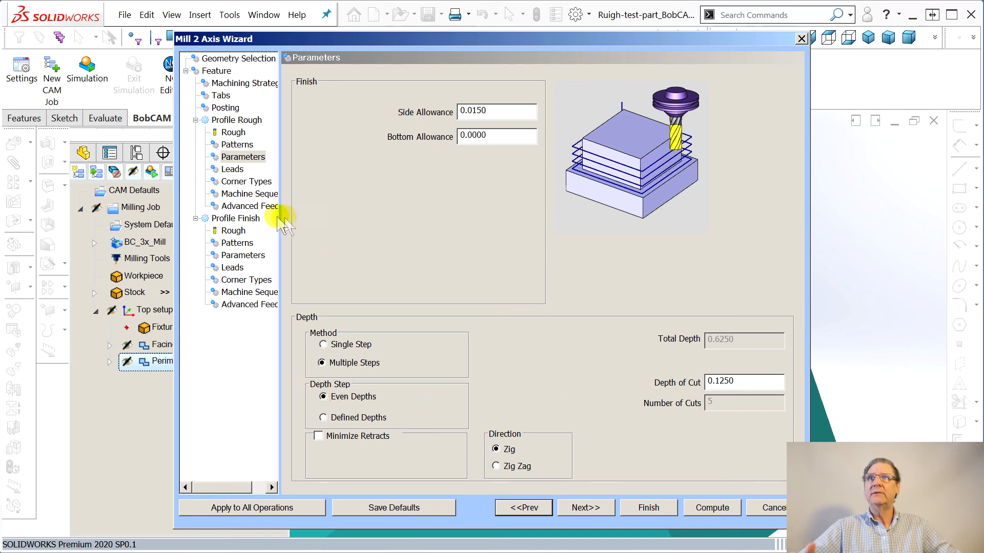
Step: Set the Profile Finish depth method to Multiple Steps with even depths of 0.125, and compute the pocket toolpath
left_click(228, 257)
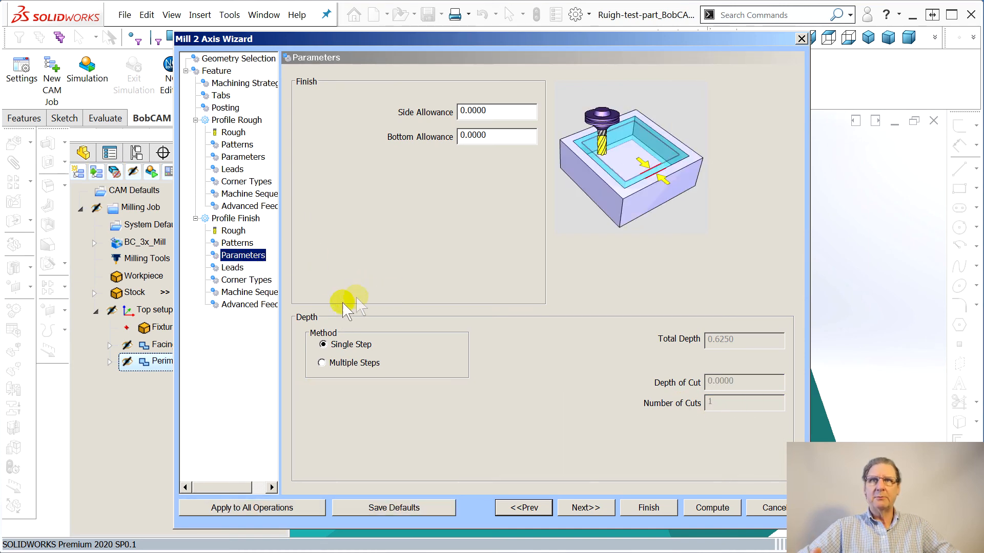
left_click(322, 363)
left_click(716, 381)
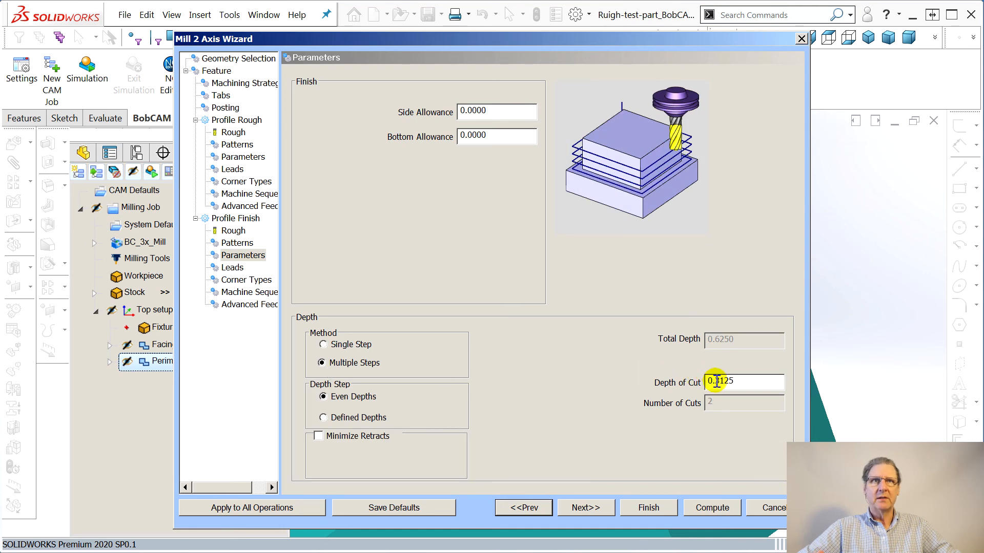
key("BackSpace")
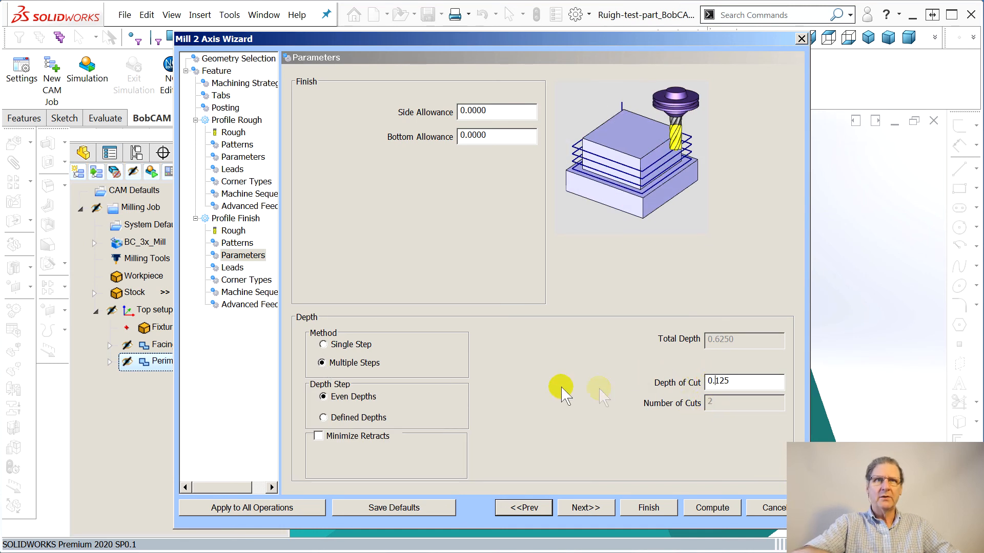
left_click(322, 416)
left_click(323, 397)
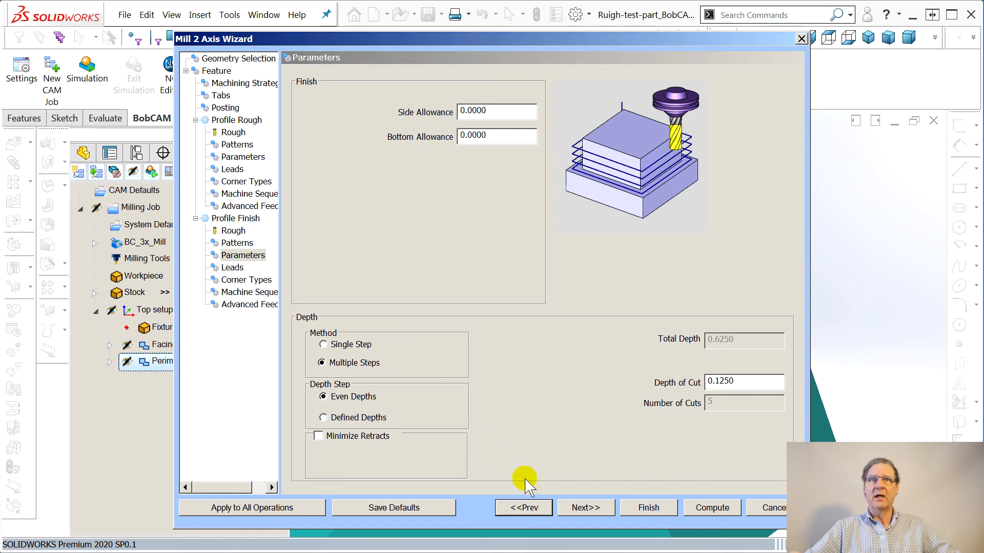
left_click(712, 508)
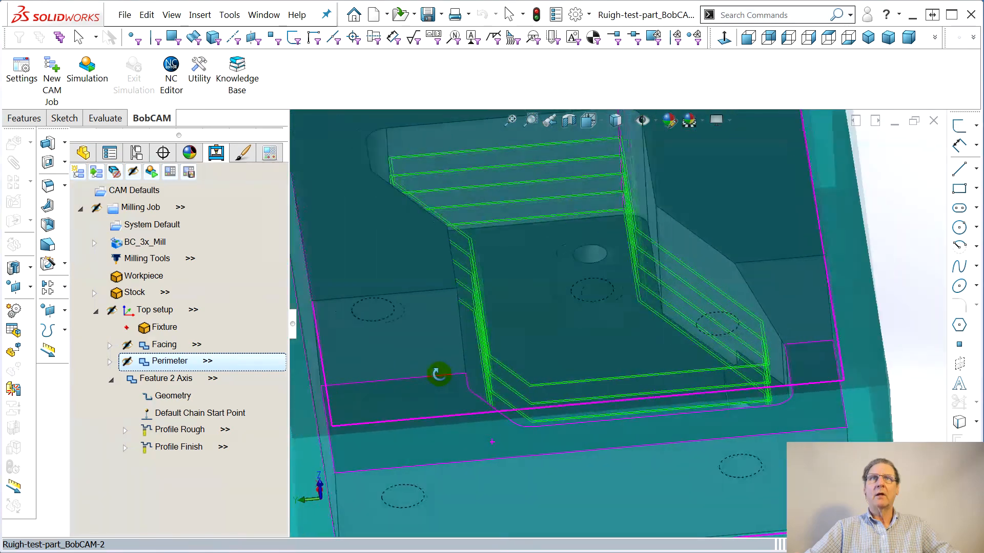
middle_click_drag(611, 406, 637, 472)
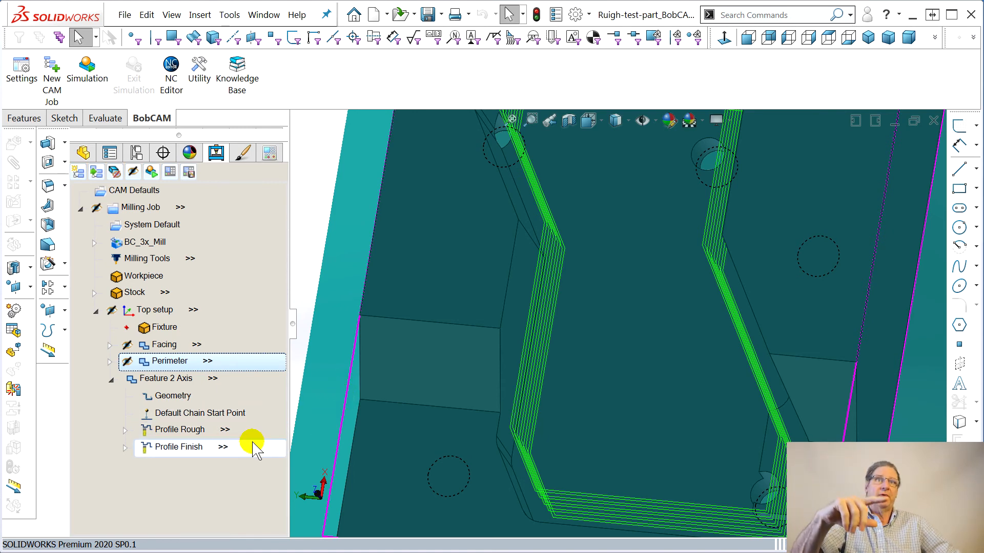
Step: Rename the Feature 2 Axis in the CAM tree as Deep pocket
right_click(161, 381)
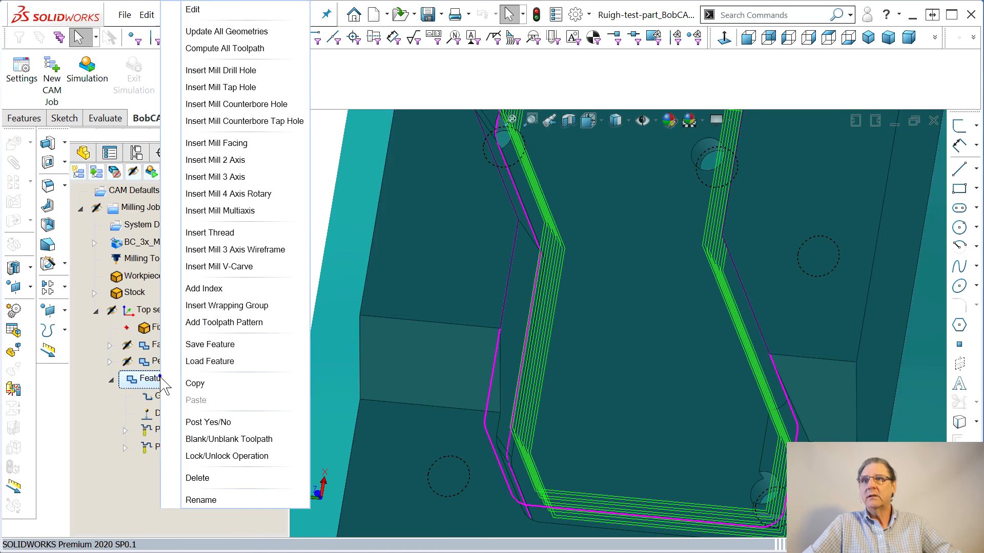
left_click(222, 498)
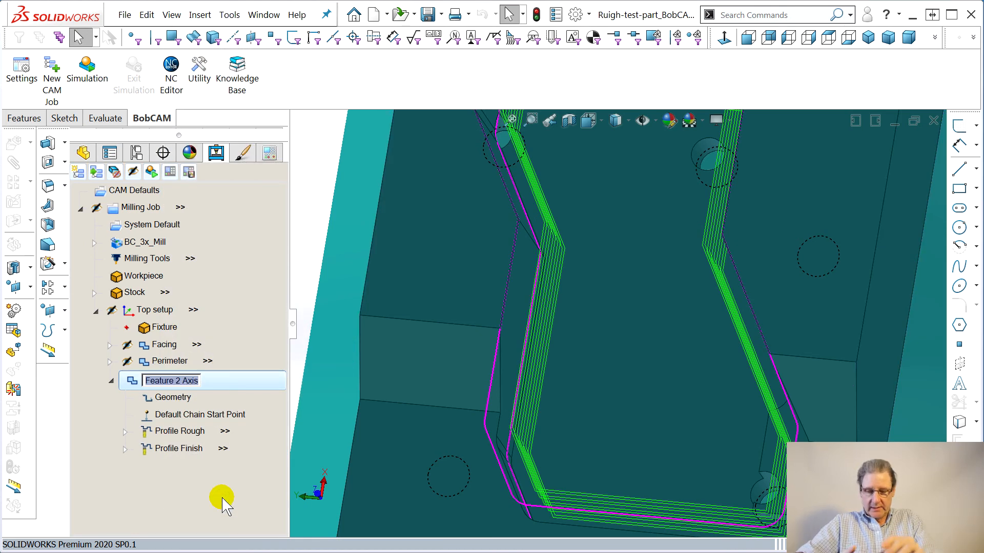
type("Deep poc")
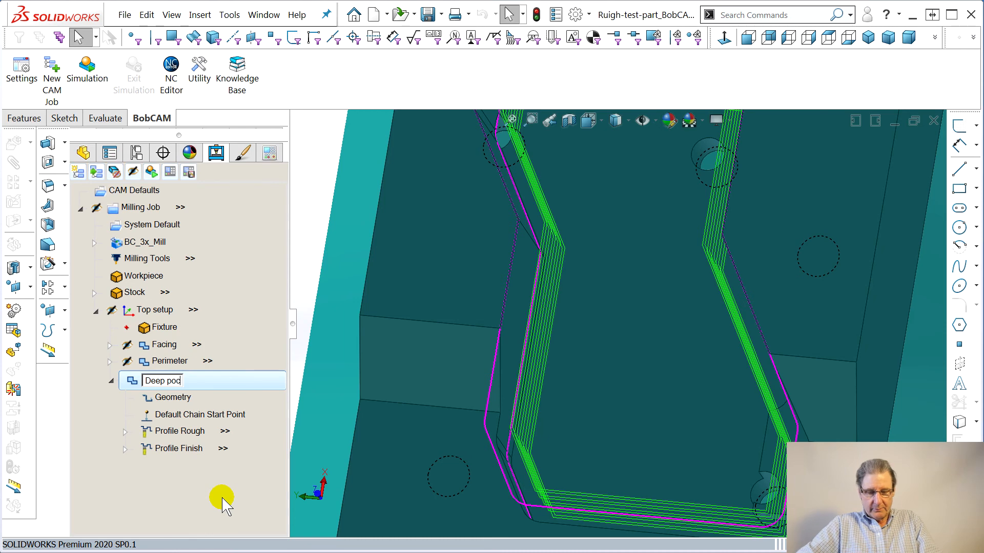
type("ket")
key("Return")
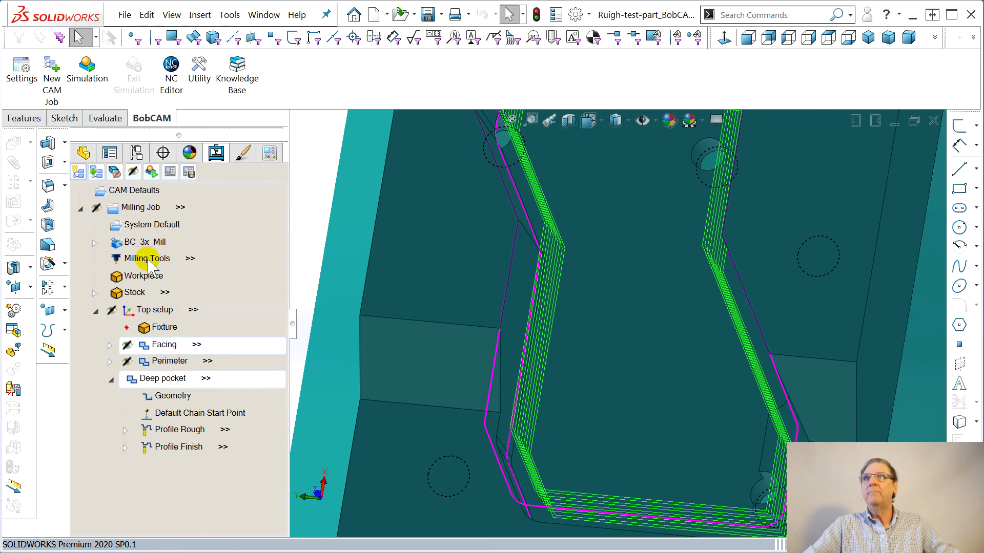
Step: Save the part with the renamed pocket feature, accepting the demo mode notice
left_click(125, 15)
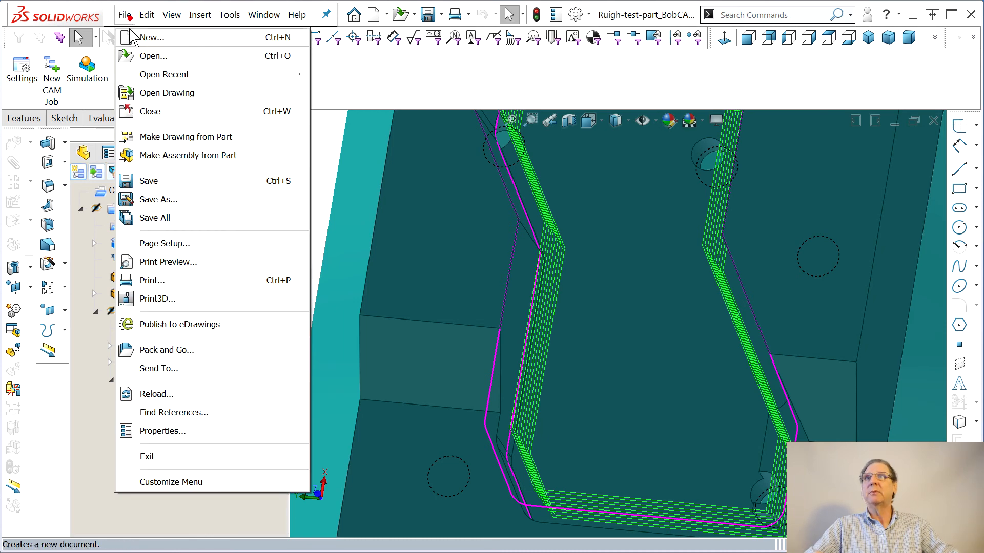
left_click(153, 184)
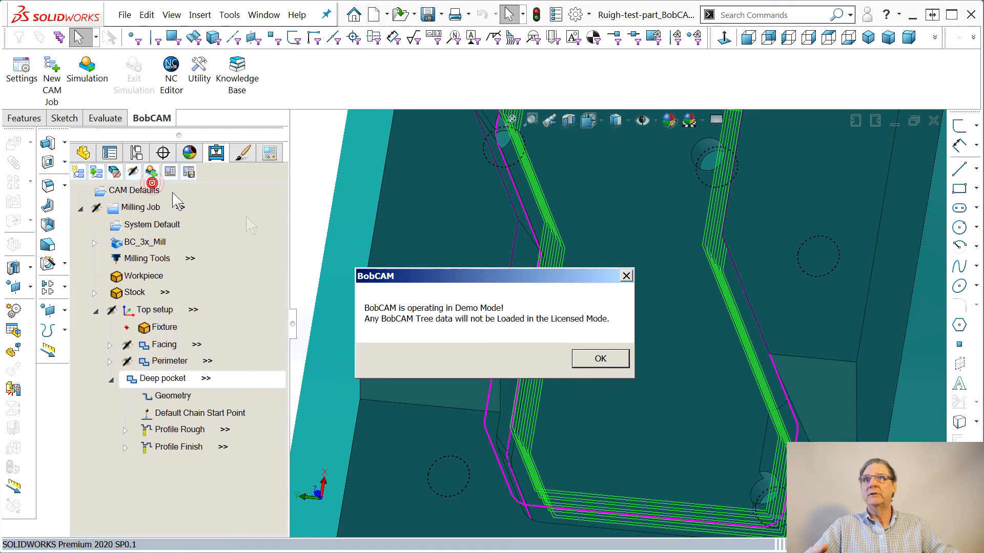
left_click(598, 359)
Step: Edit the Deep pocket feature's Profile Rough pattern to Side Roughing with a stepover of 0.125 and 6 passes
left_click(199, 379)
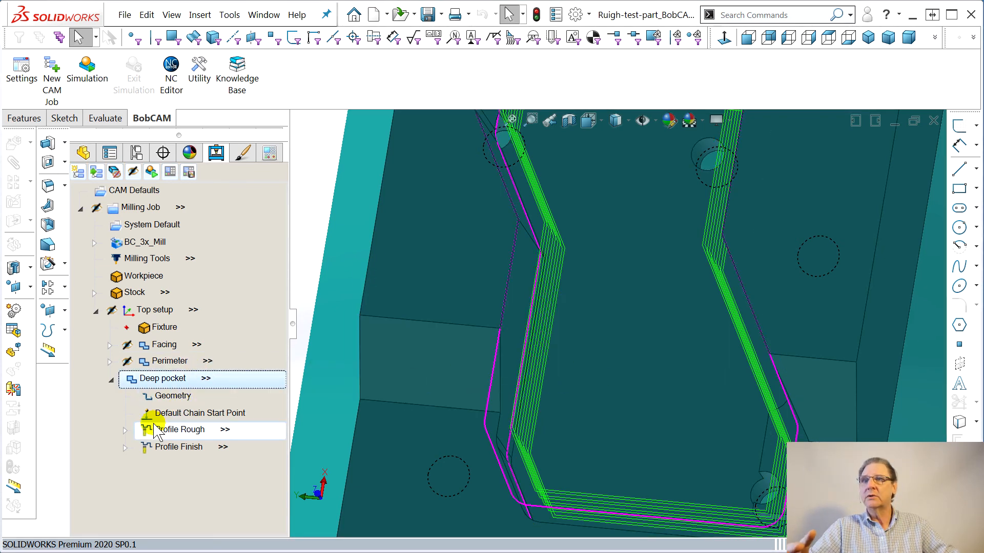
right_click(154, 378)
left_click(189, 9)
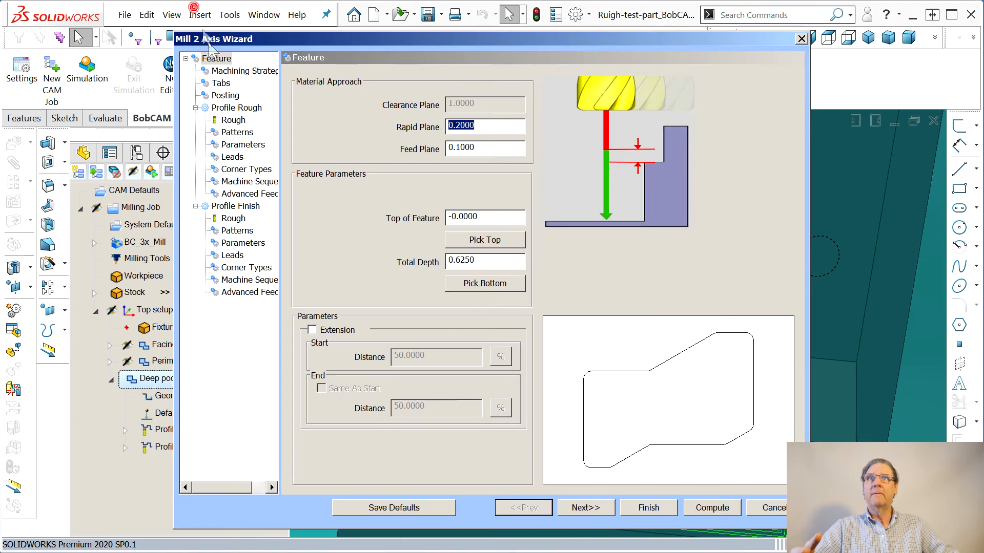
left_click(233, 121)
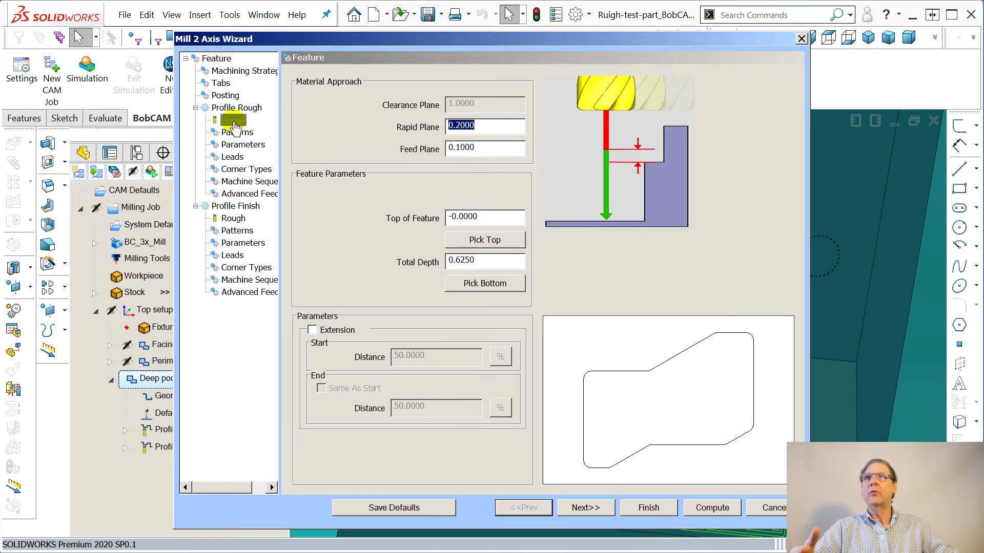
left_click(233, 121)
left_click(236, 133)
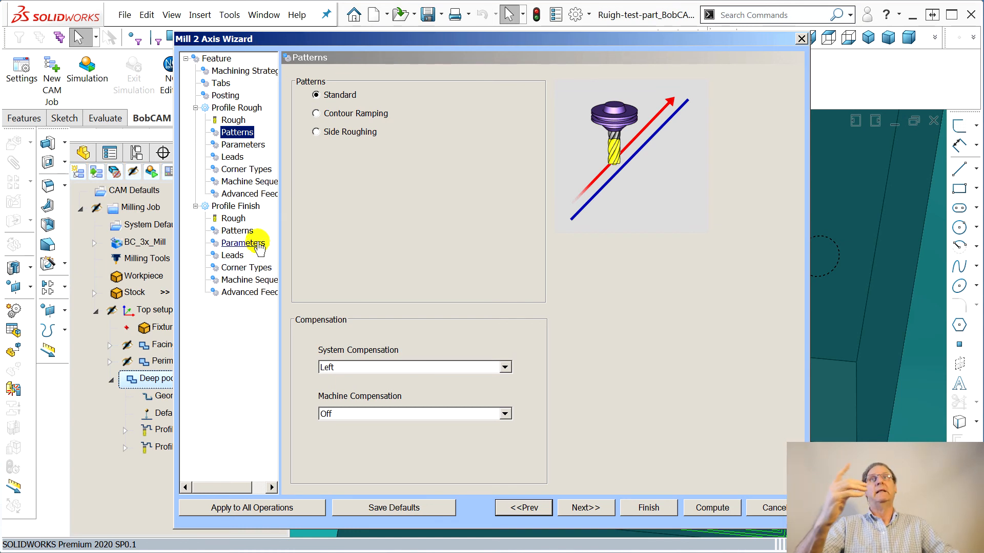
left_click(316, 132)
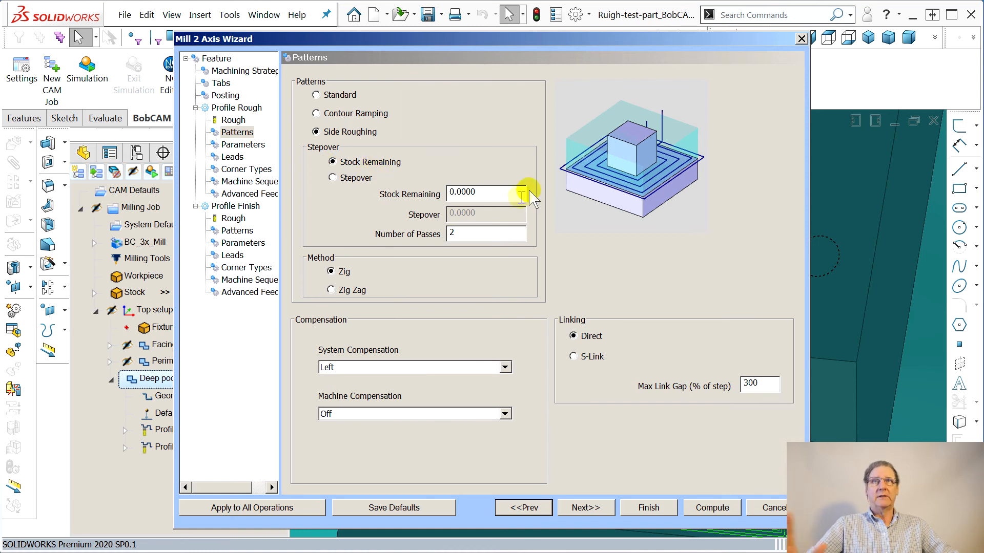
left_click(334, 177)
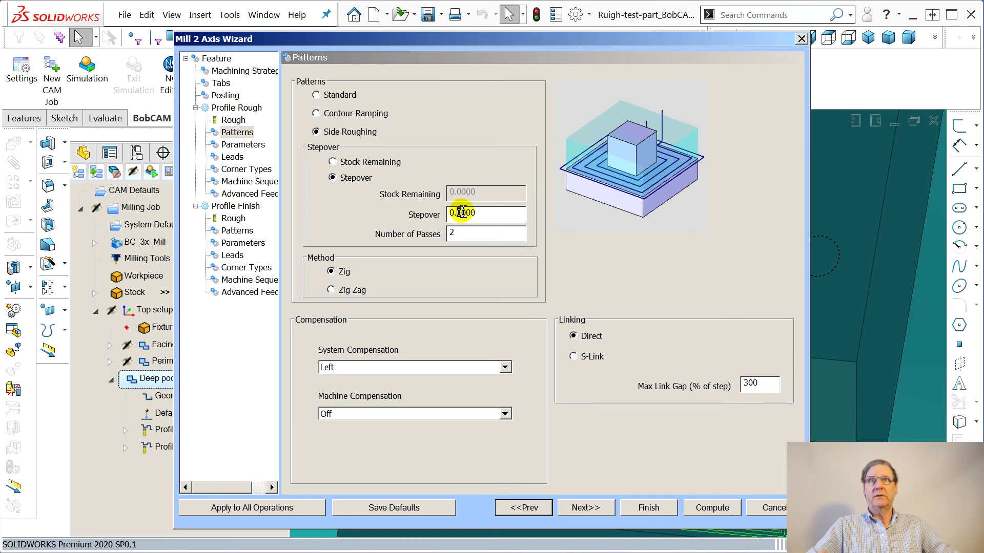
left_click_drag(462, 212, 484, 212)
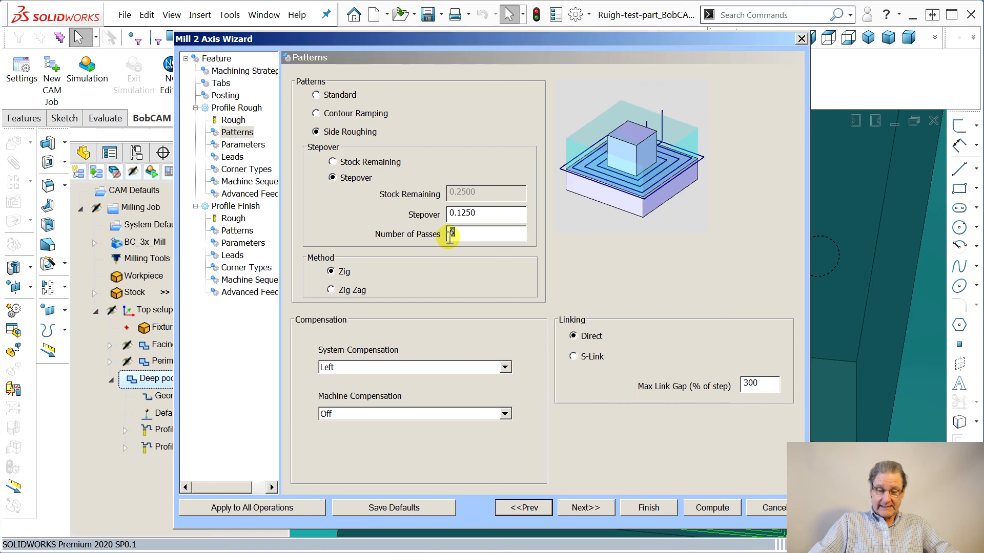
Step: Compute the Deep pocket toolpath and inspect the side roughing passes on the model
left_click(705, 507)
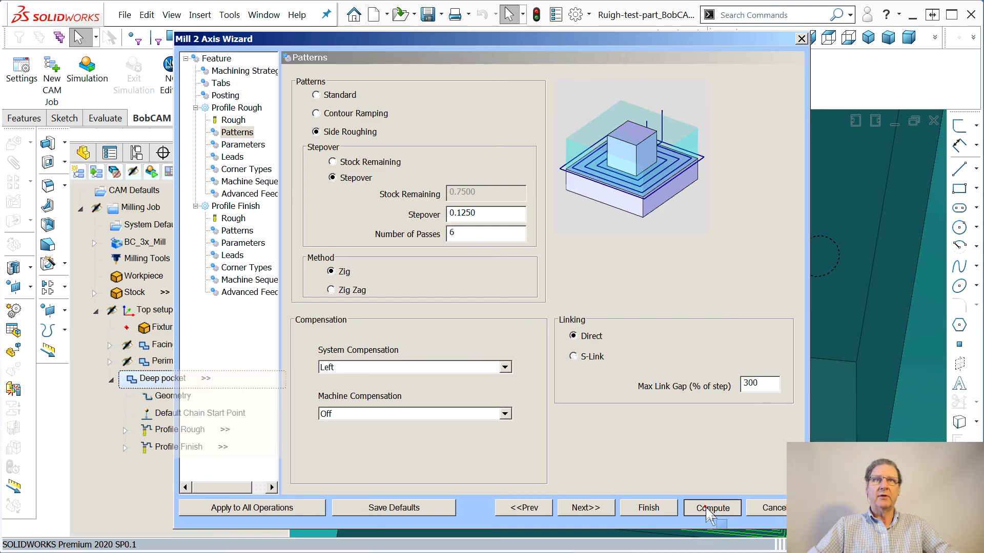
middle_click_drag(639, 352, 678, 428)
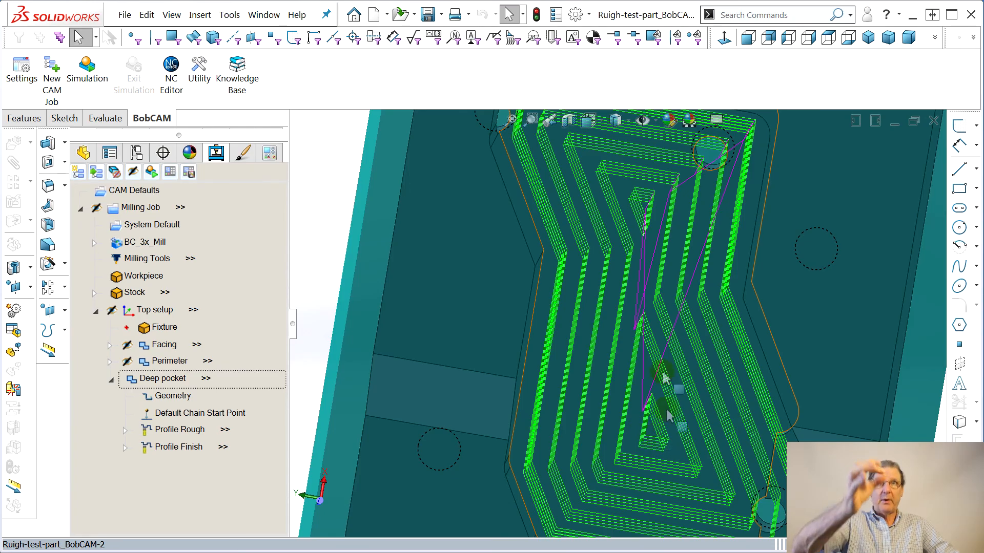
middle_click_drag(671, 225, 623, 251)
scroll(623, 251, "up", 3)
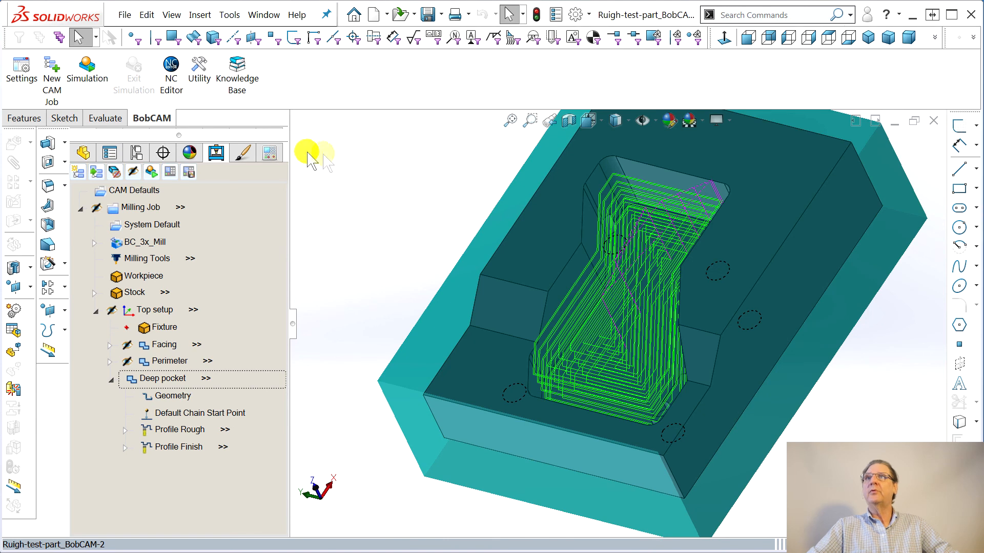
Step: Save the part with the recomputed pocket toolpath, accepting the demo mode notice
left_click(125, 15)
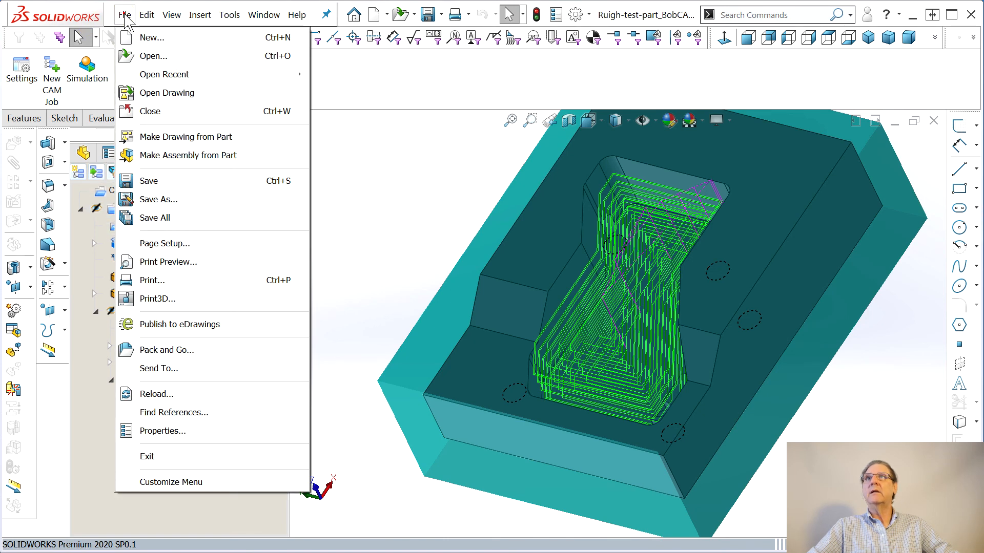
left_click(144, 182)
left_click(575, 357)
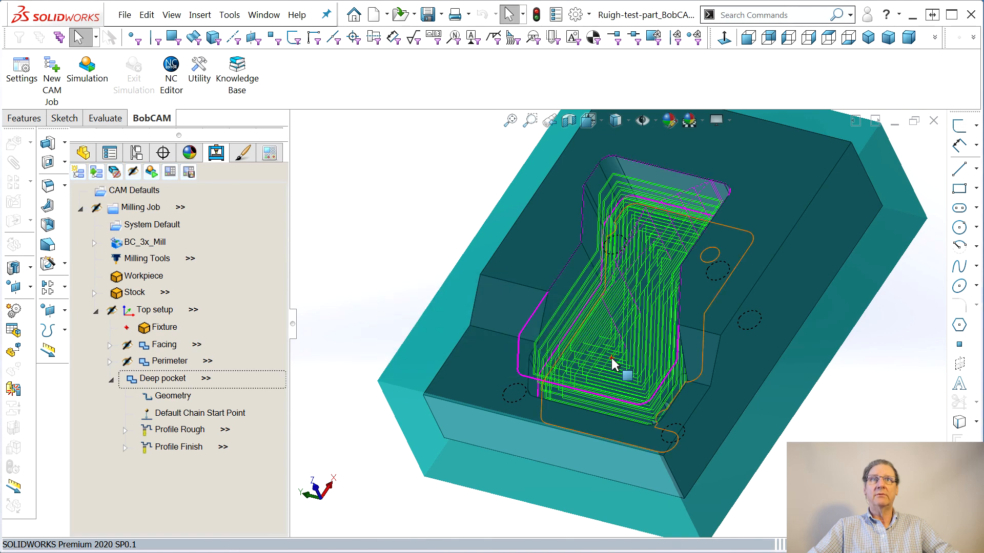
Step: Simulate the milling job, advance operation by operation to the end of the program, and exit the simulation
left_click(194, 310)
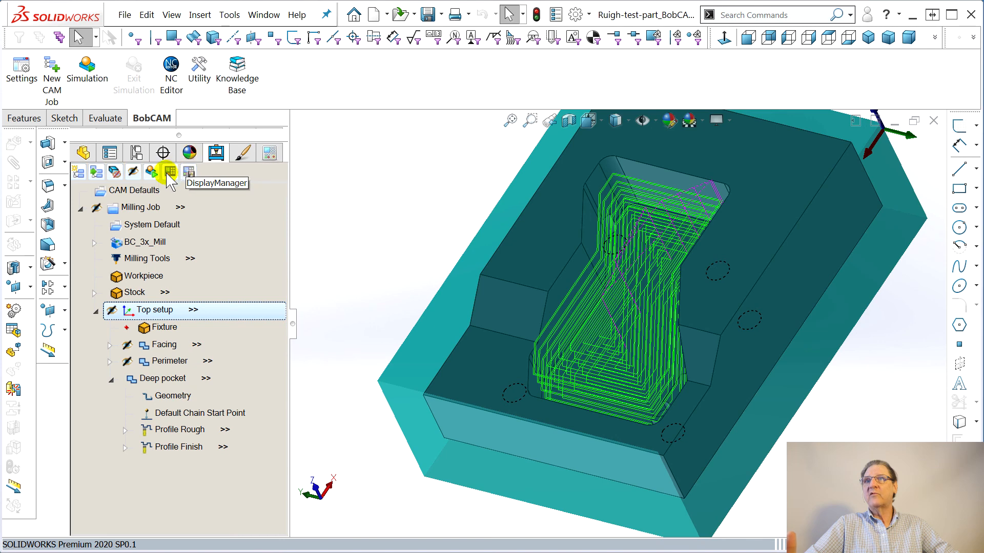
left_click(151, 172)
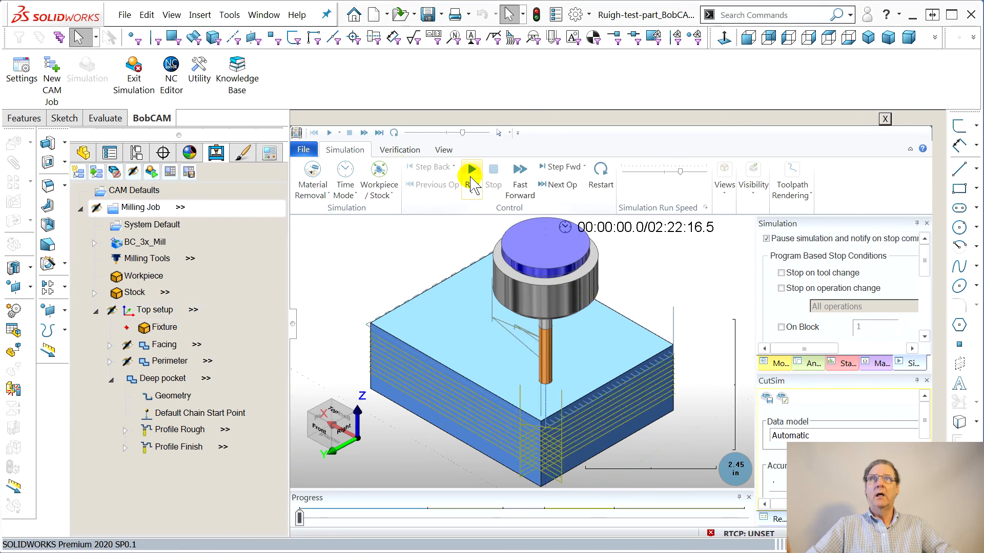
left_click(558, 189)
left_click(558, 193)
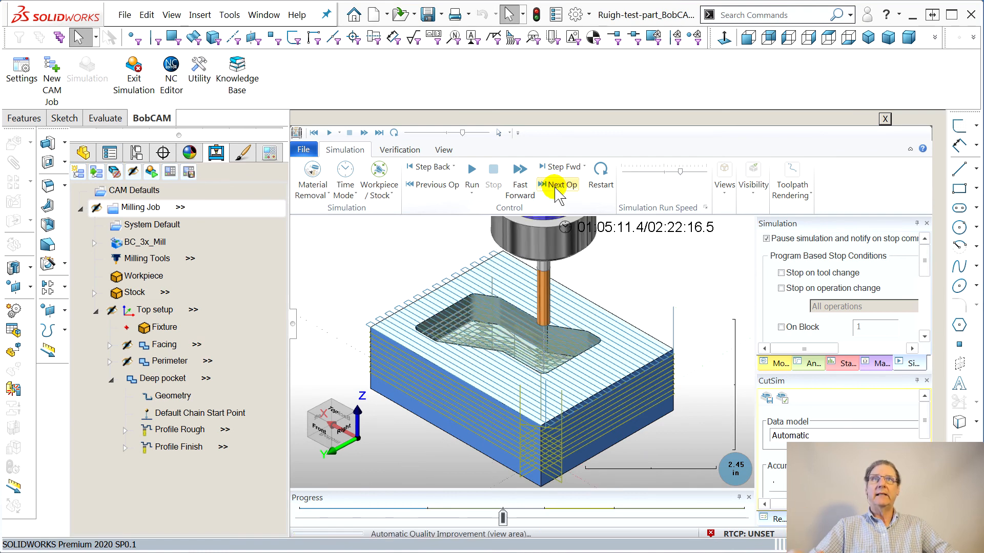
left_click(558, 189)
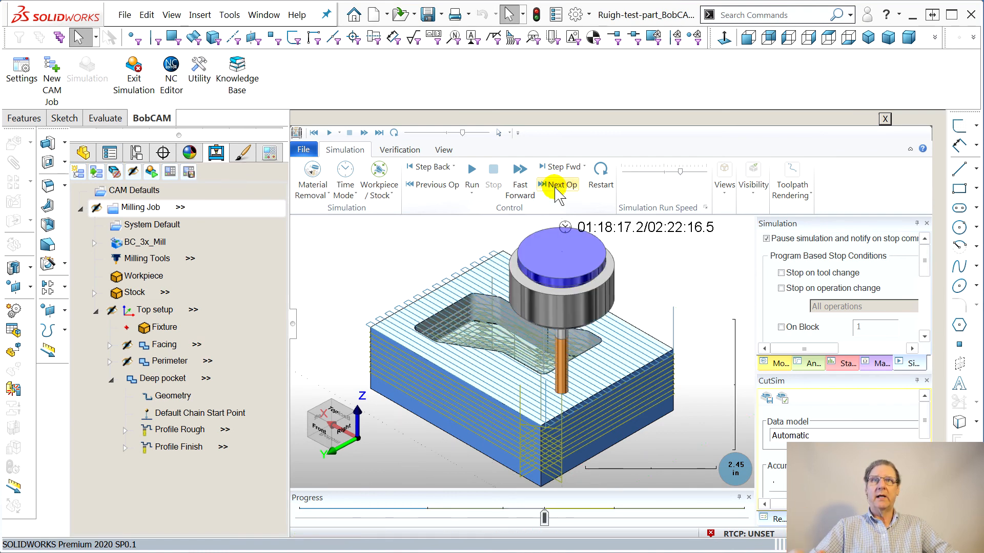
left_click(558, 193)
left_click(558, 191)
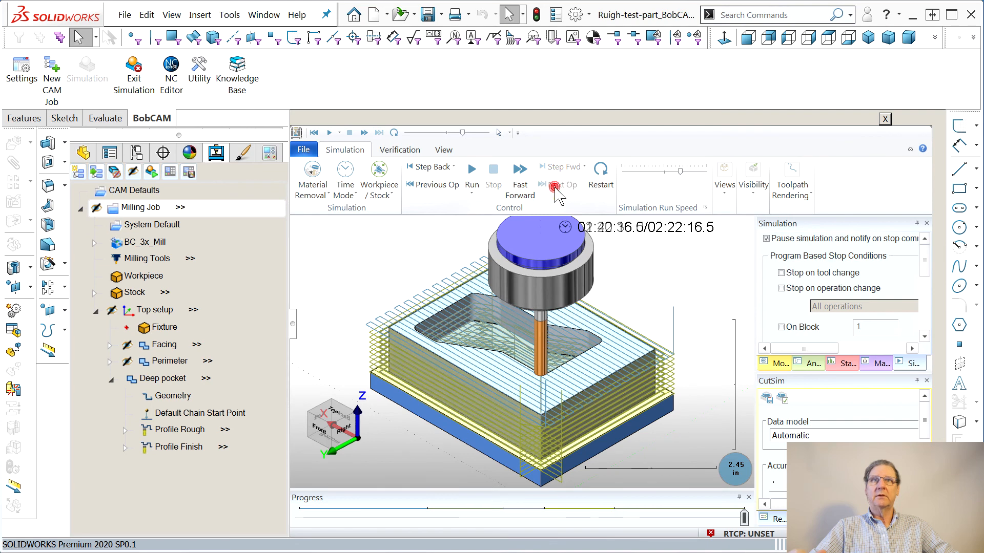
left_click(556, 189)
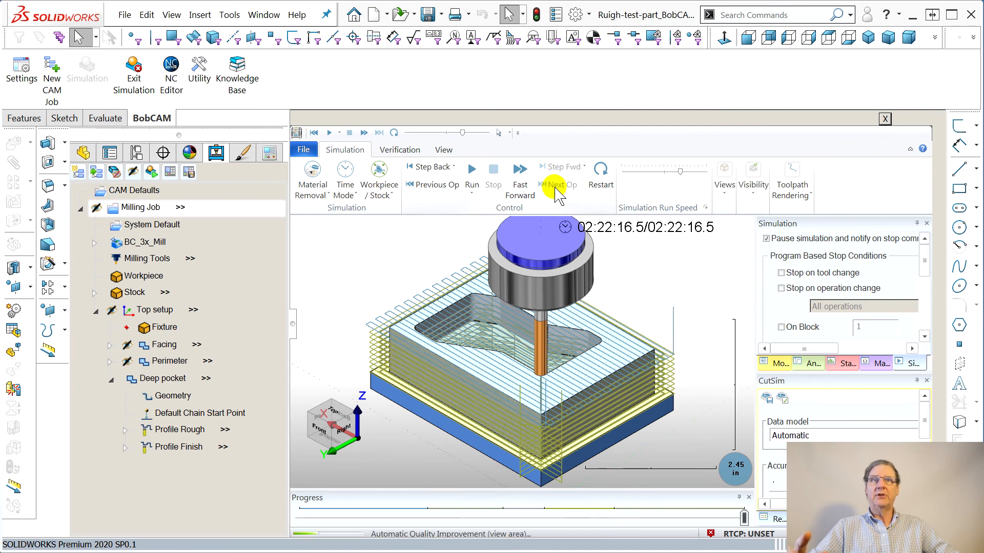
left_click(555, 188)
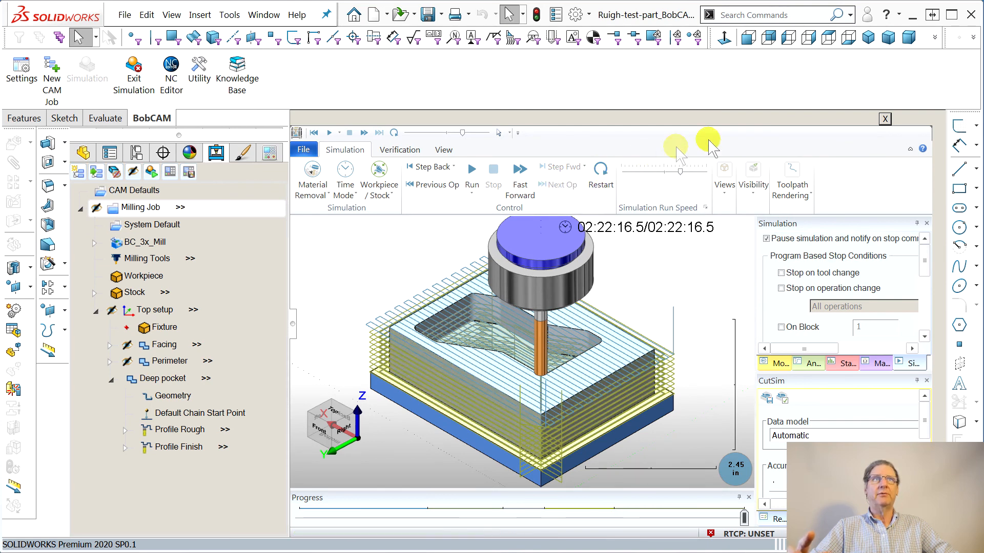
left_click(884, 119)
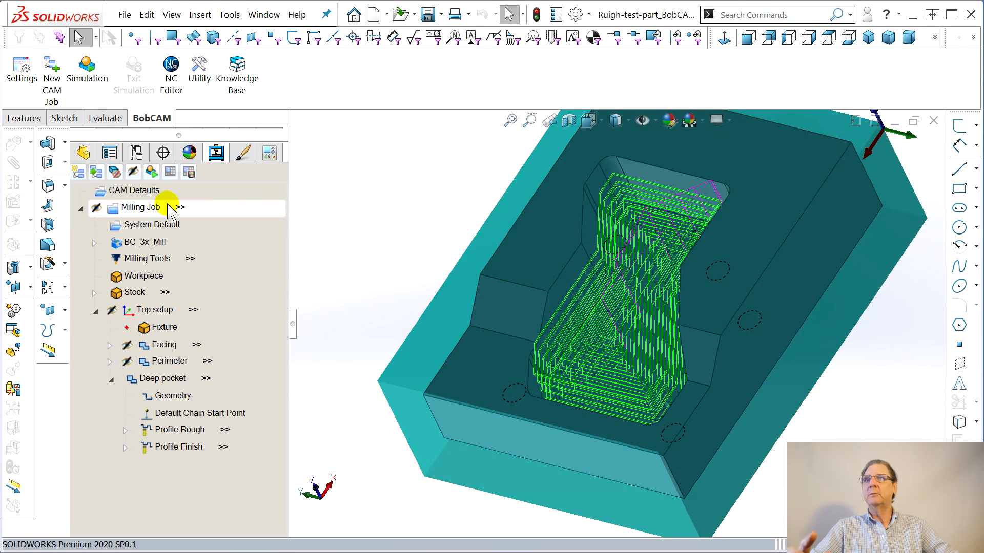
Step: In the Milling Job's machining order, move the Deep pocket Profile Finish operation to the end of the list
right_click(143, 206)
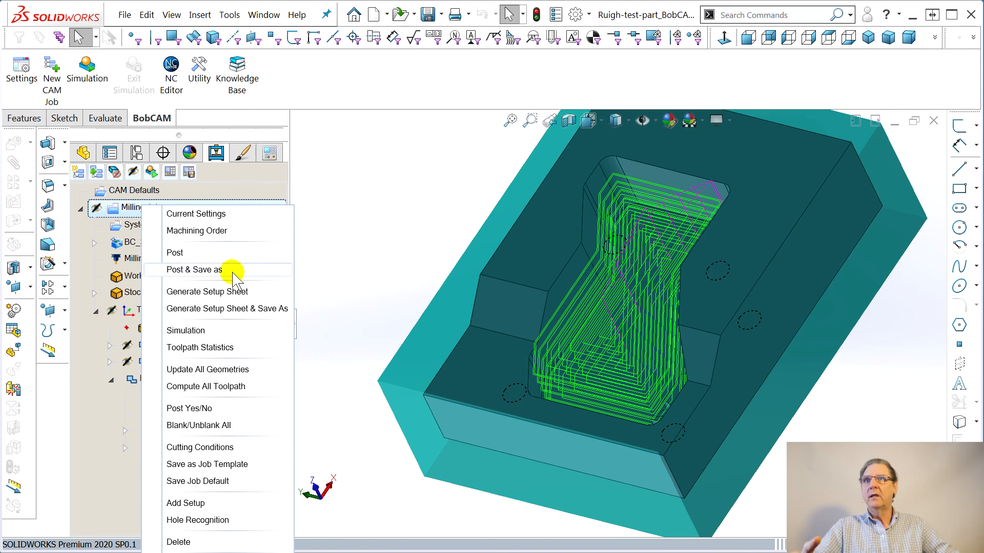
left_click(215, 231)
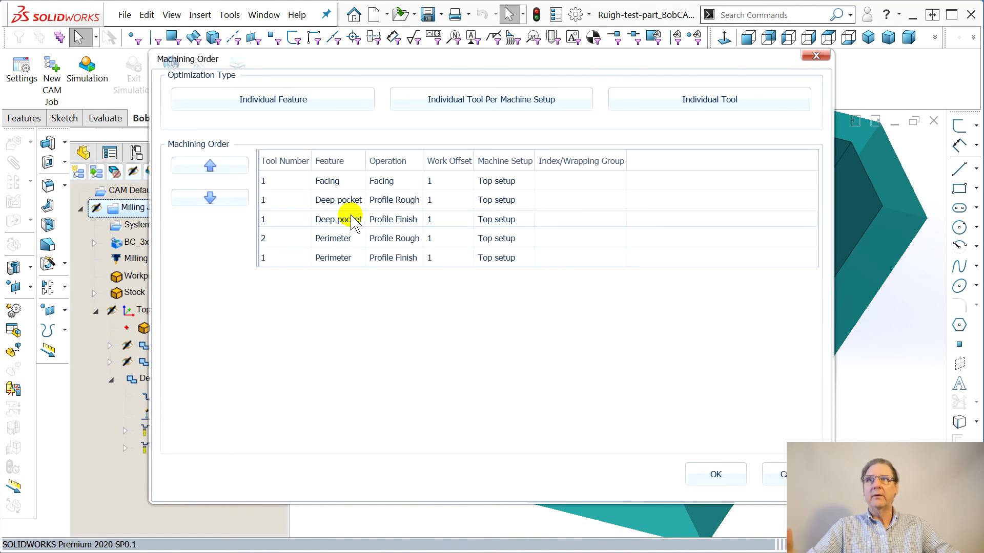
left_click_drag(380, 64, 511, 97)
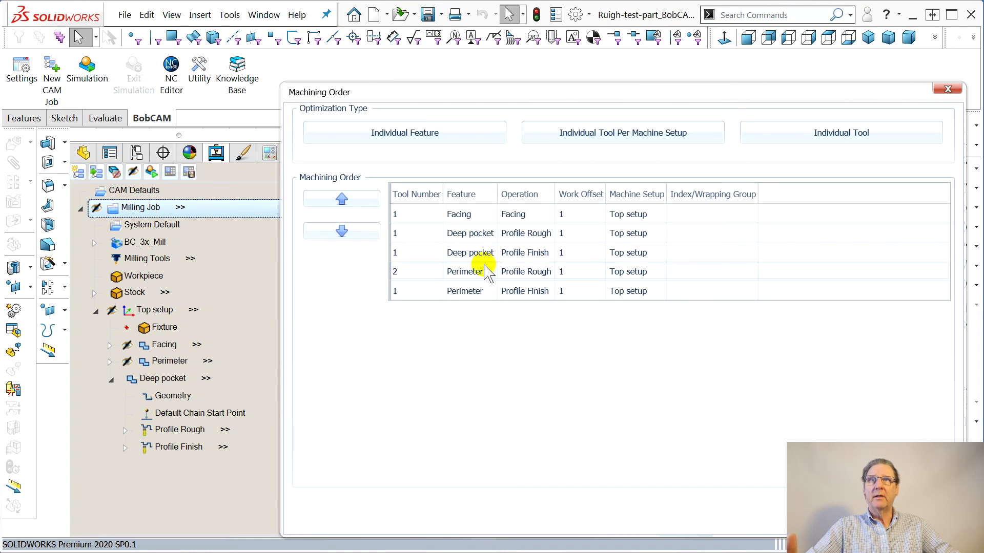
left_click(525, 238)
left_click(342, 230)
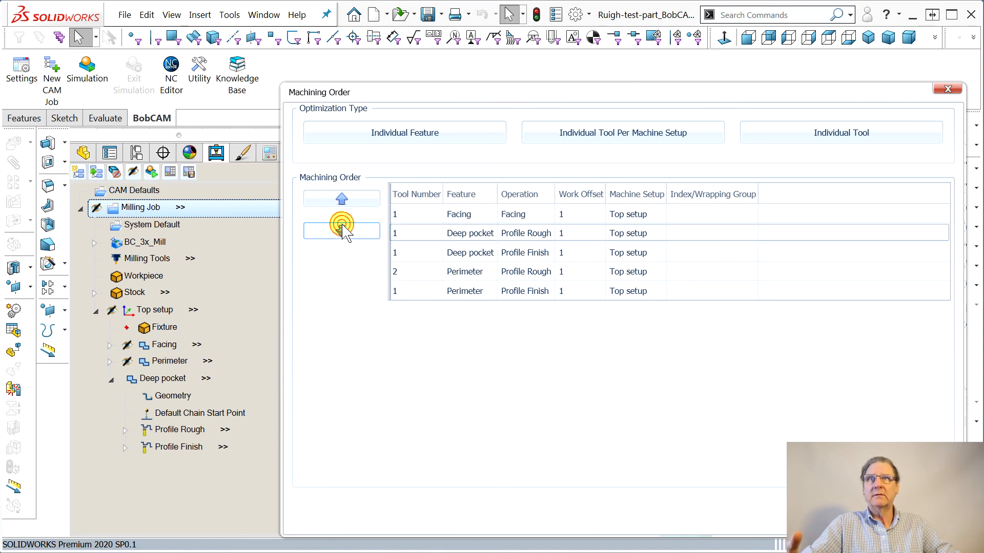
left_click(503, 252)
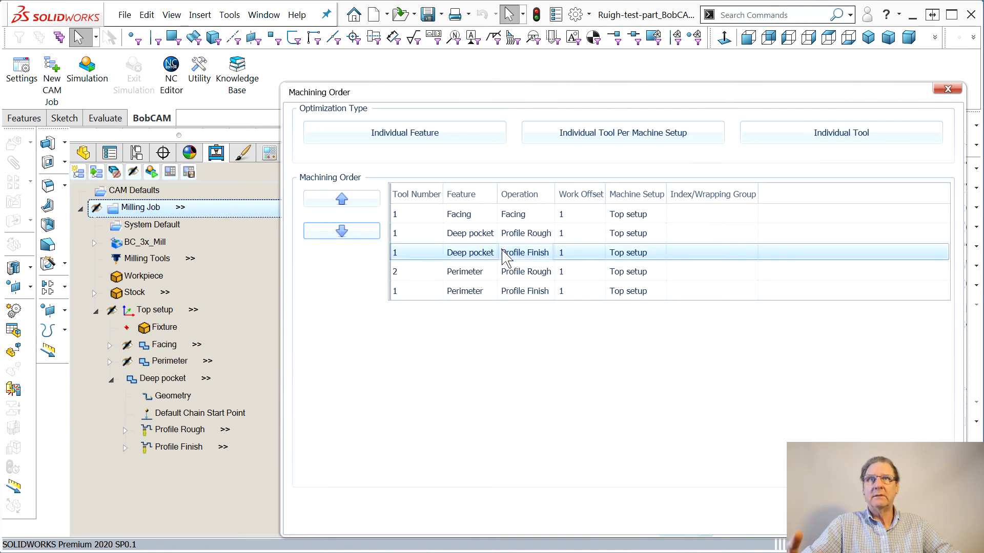
left_click(343, 235)
left_click(344, 231)
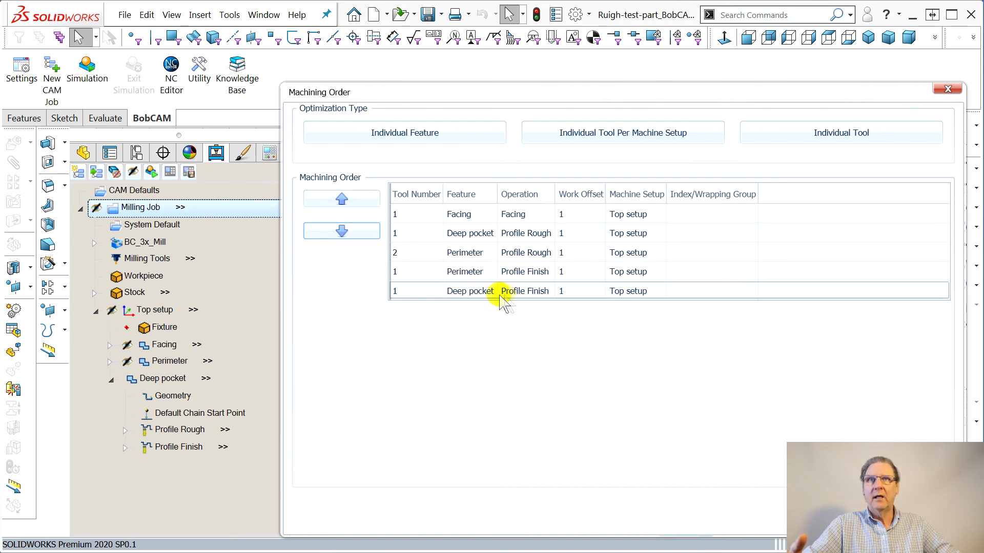
Step: Move the Deep pocket Profile Rough operation to just after Perimeter Profile Finish and close the machining order
left_click(469, 235)
left_click(342, 230)
left_click(342, 230)
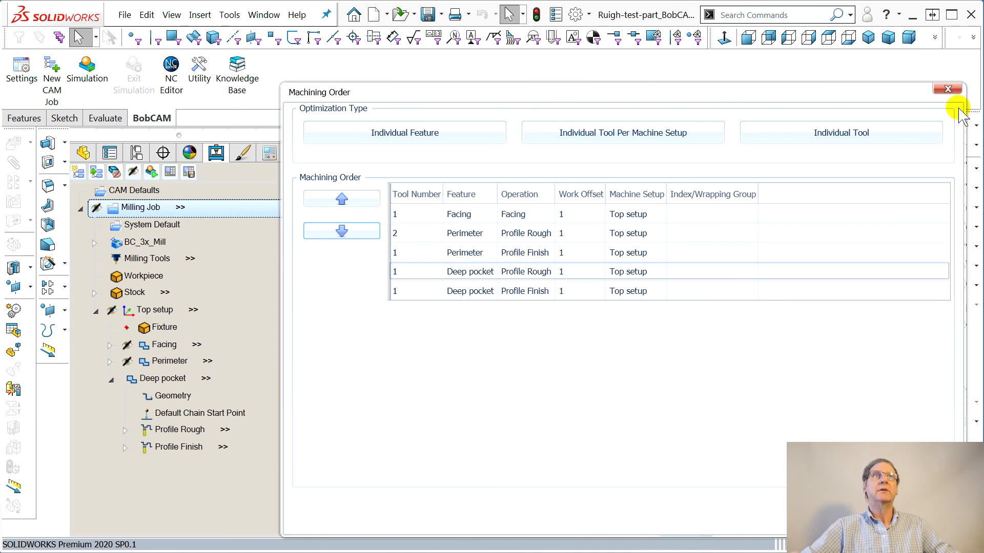
left_click(947, 89)
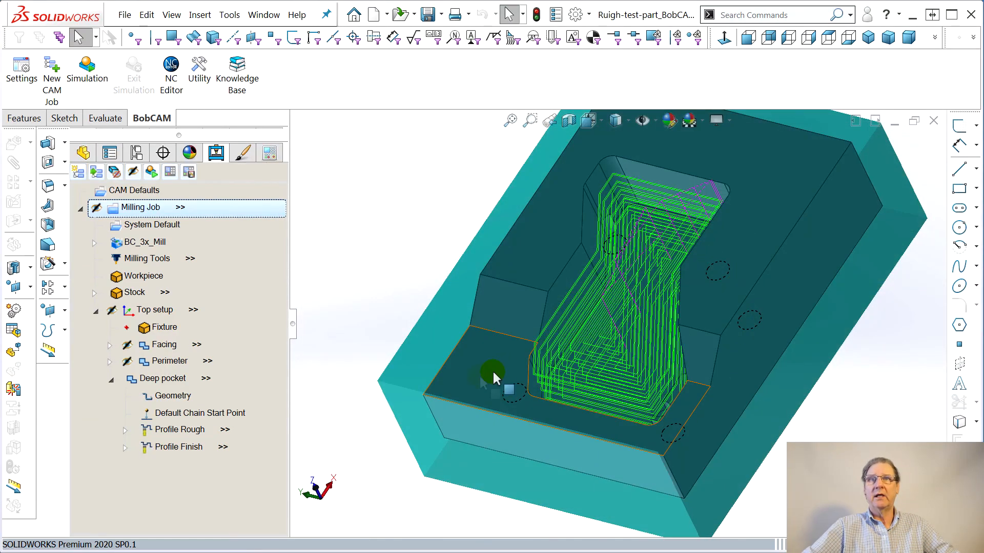
Step: Save the part with the reordered milling operations, accepting the demo mode notice
middle_click_drag(371, 387, 391, 405)
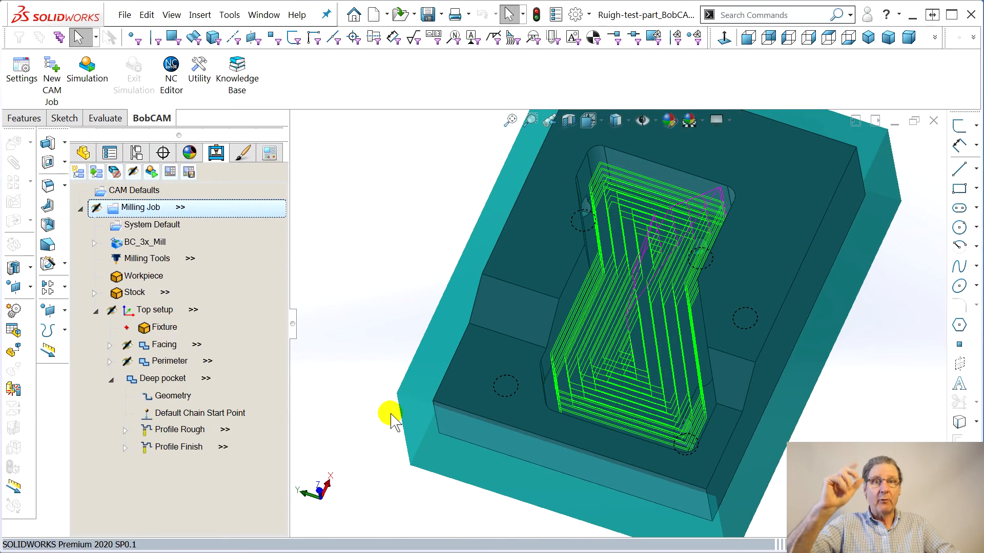
left_click(179, 429)
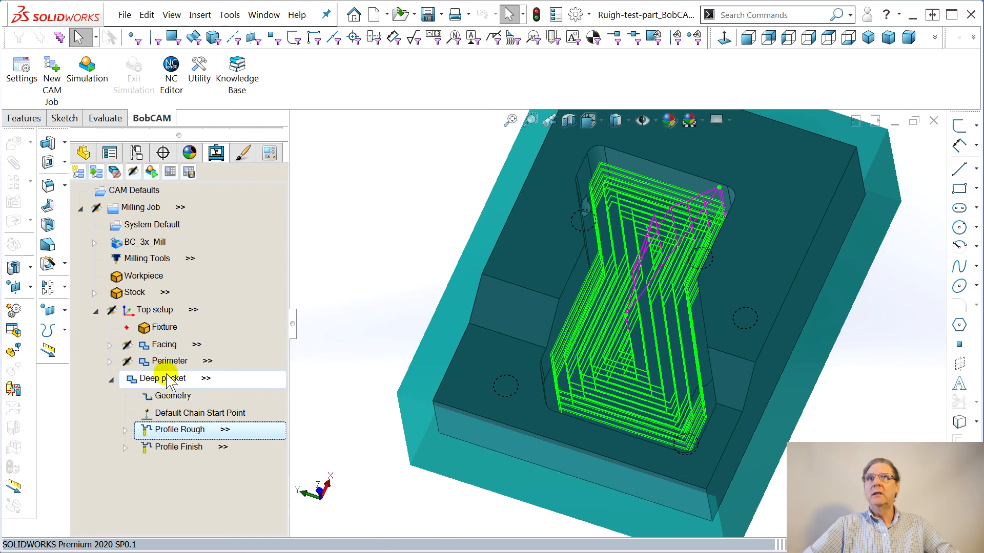
left_click(123, 14)
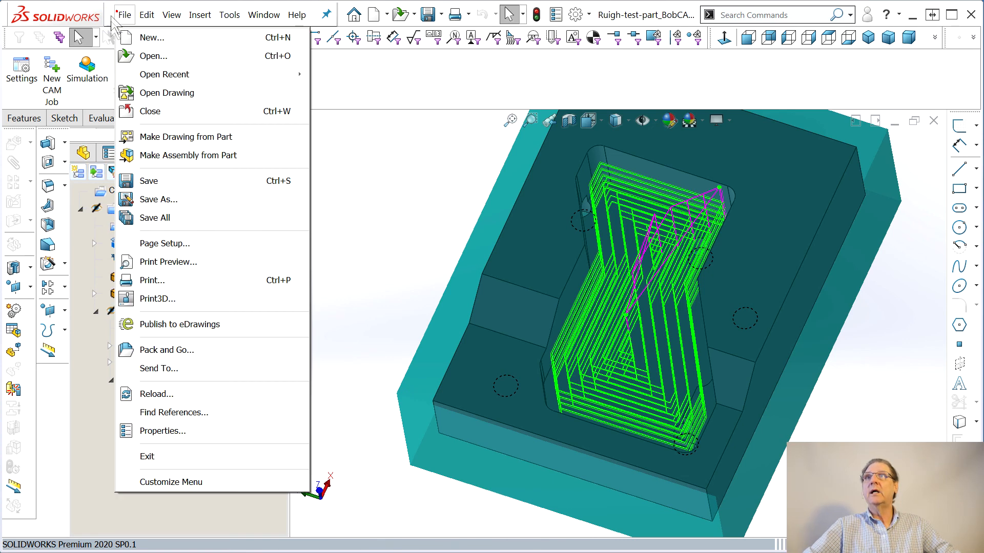
left_click(154, 181)
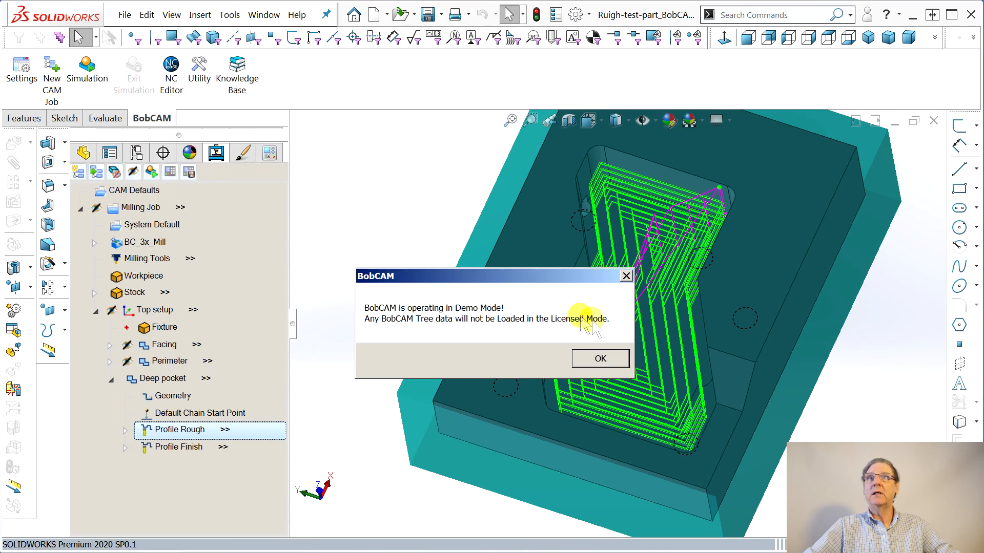
left_click(600, 358)
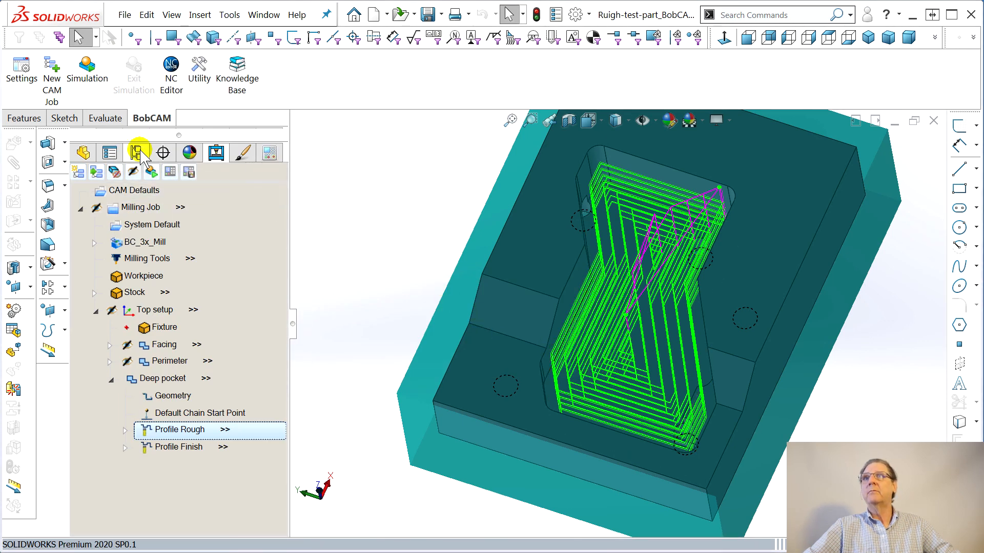
Step: Simulate the milling job, advance past the Facing and Perimeter operations, and hide the toolpath display
left_click(150, 171)
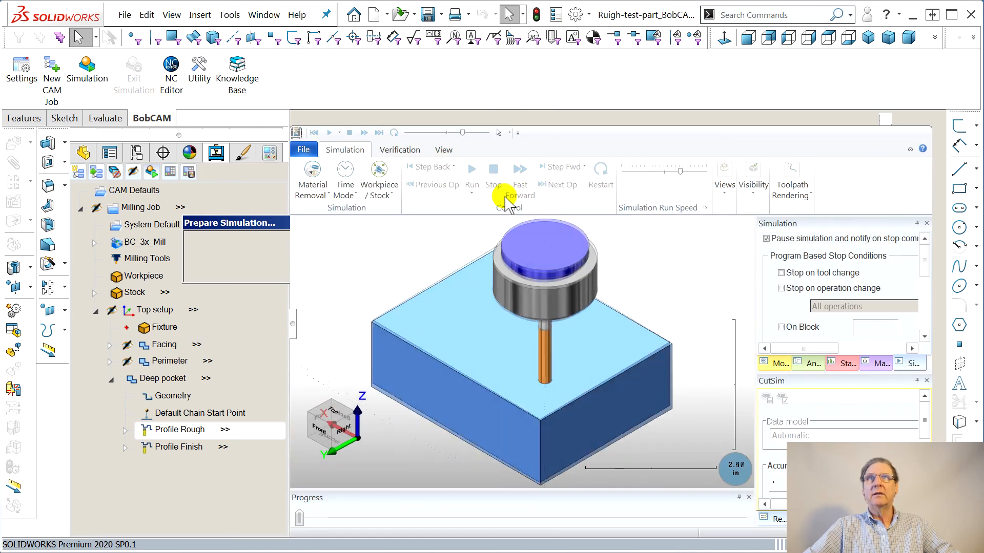
left_click(557, 184)
left_click(547, 185)
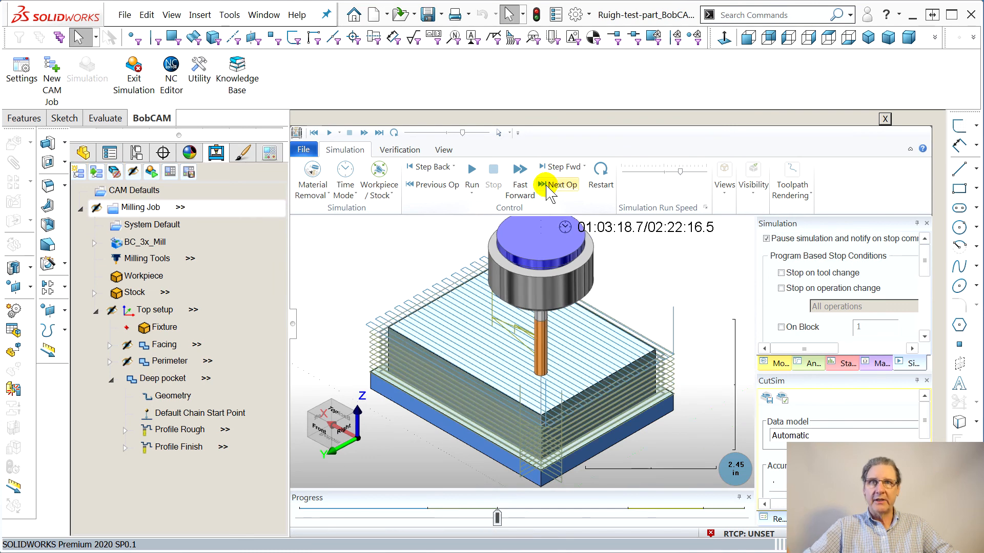
left_click(547, 187)
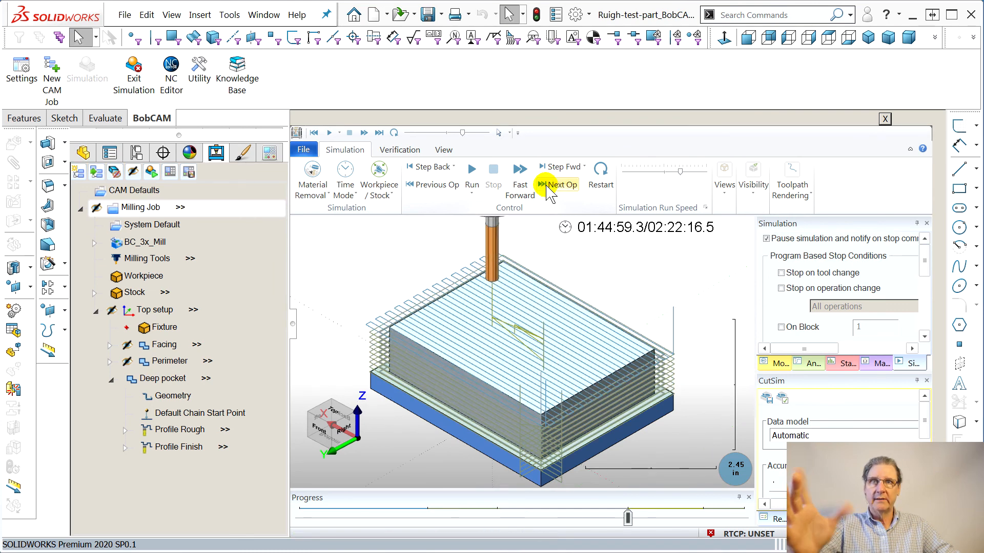
left_click(745, 192)
left_click(765, 244)
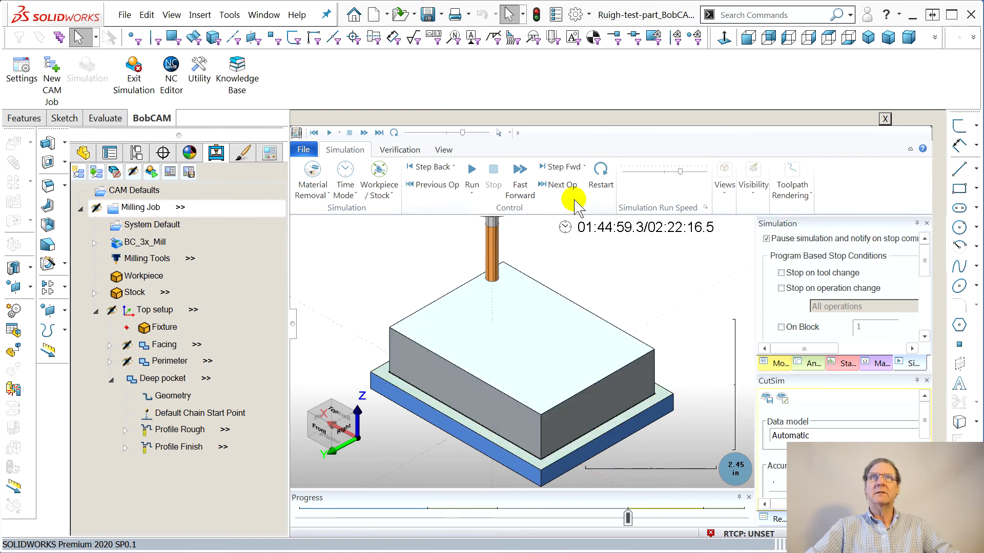
Step: Run the simulation of the Deep pocket roughing, dismiss the collision report, and exit the simulation
left_click(472, 192)
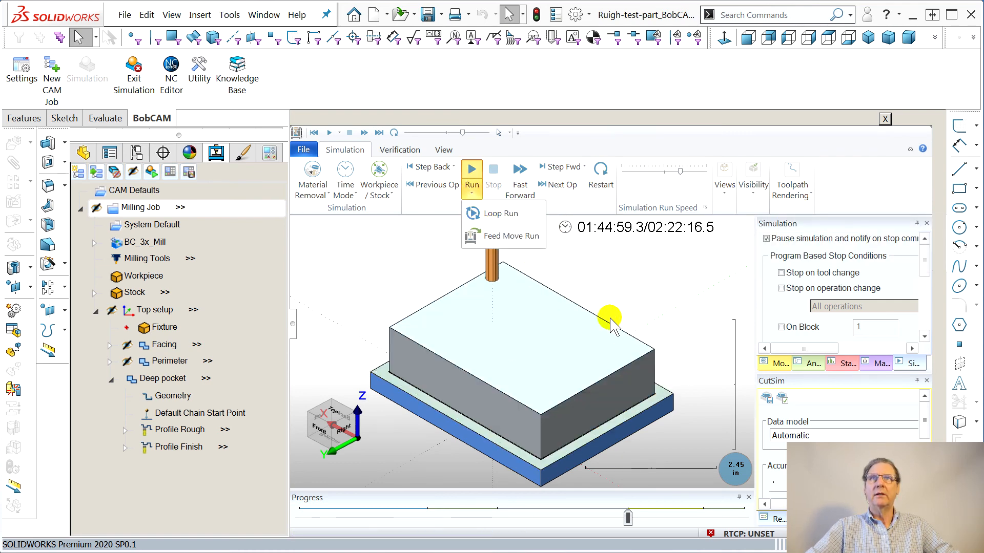
left_click(478, 176)
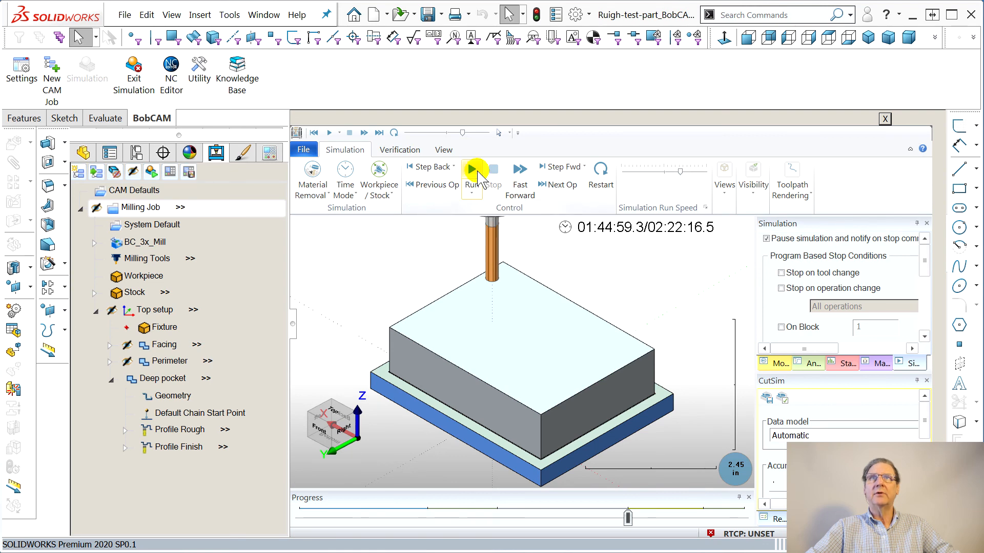
left_click(472, 173)
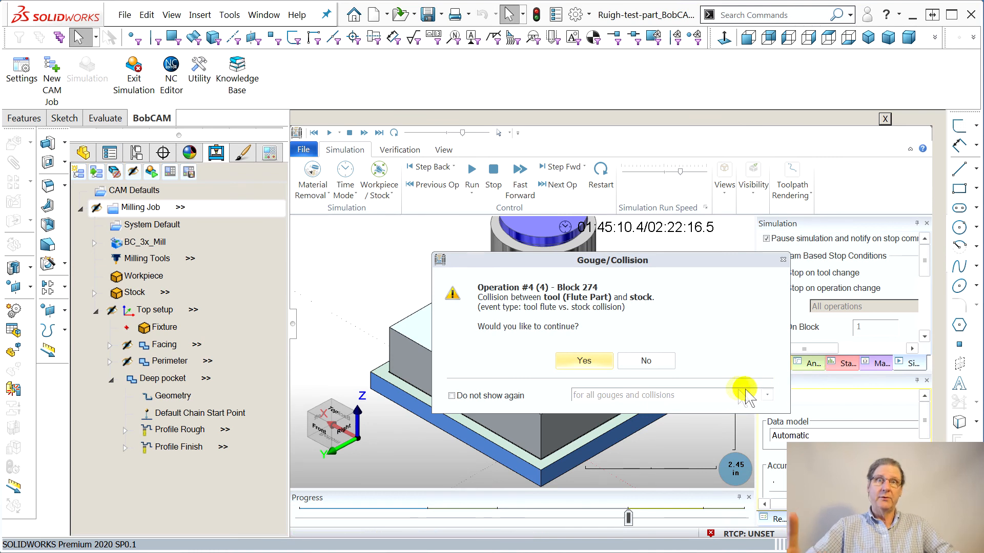
left_click(783, 260)
left_click(885, 118)
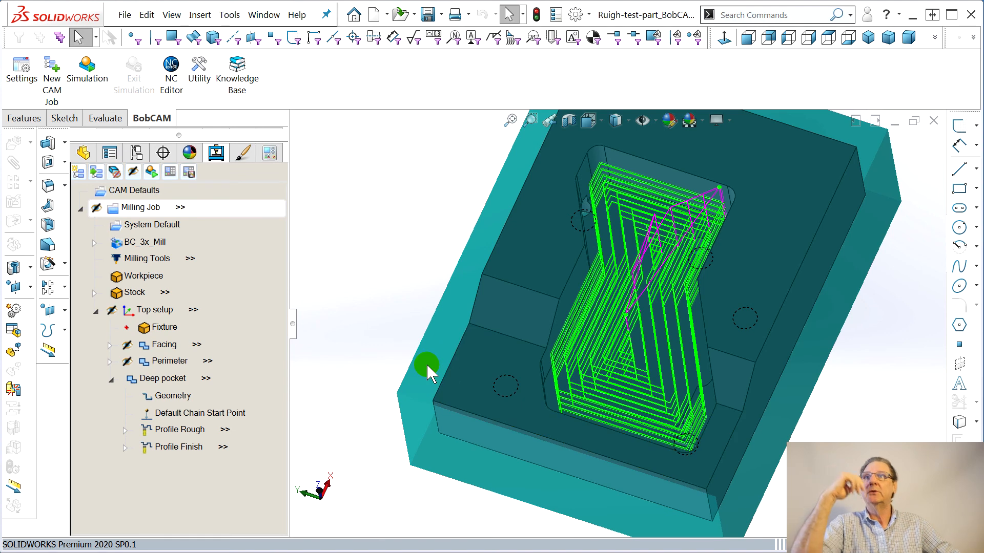
Step: Open the Deep pocket's Profile Rough for editing and review its leads, tool and parameters settings
left_click(187, 431)
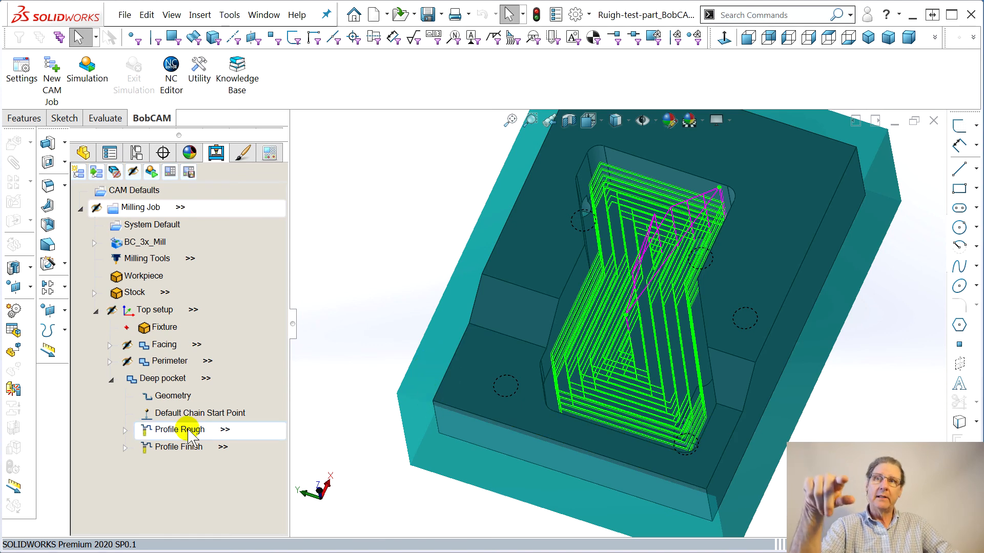
right_click(158, 434)
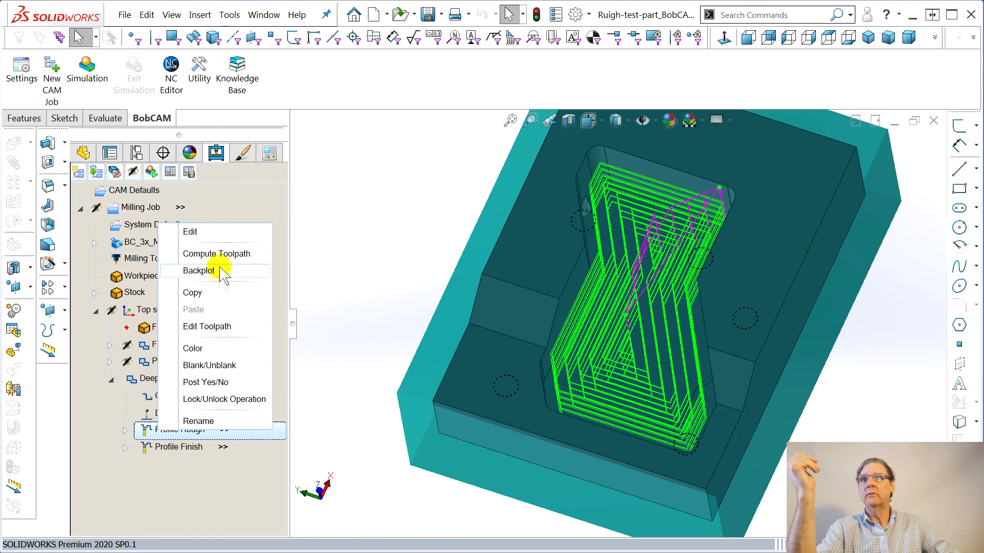
left_click(190, 232)
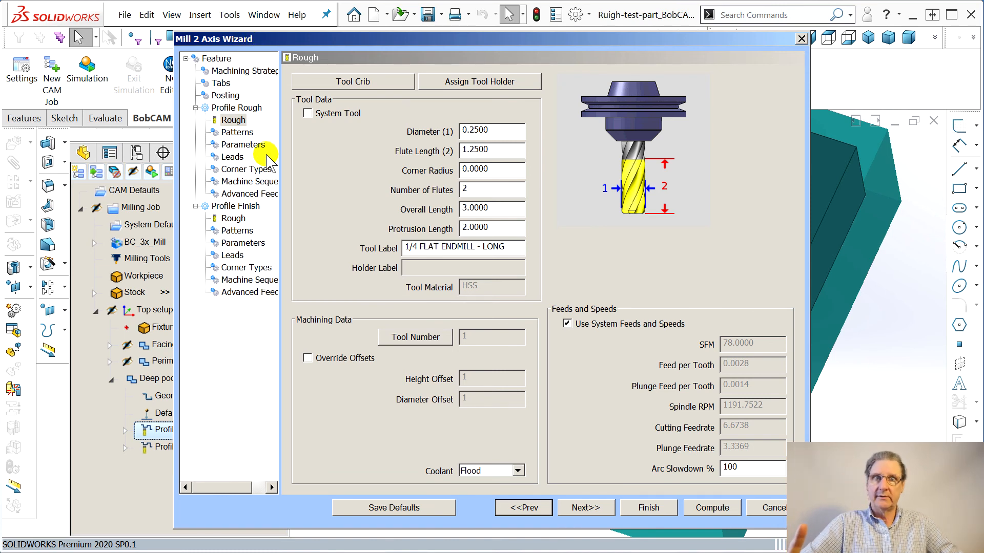
left_click(233, 157)
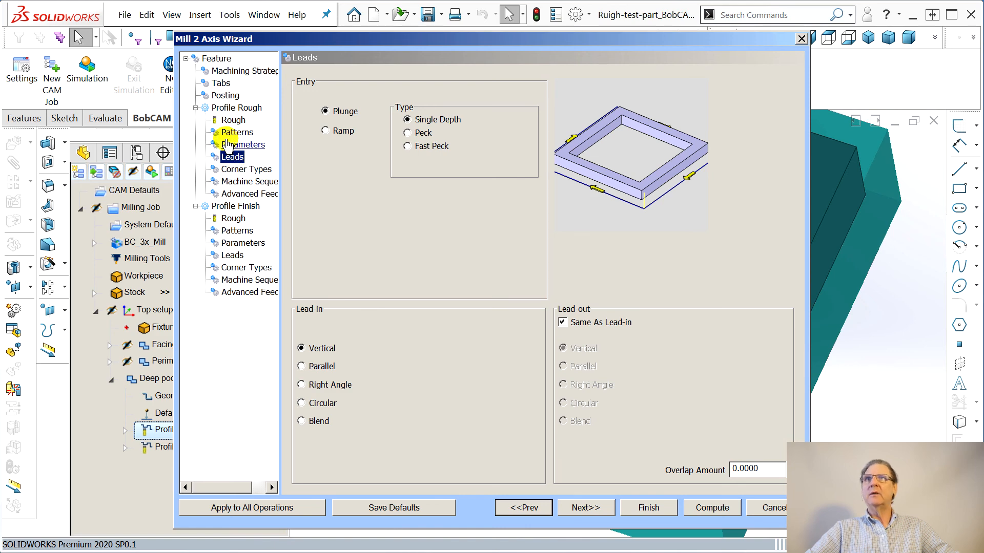
left_click(233, 121)
left_click(232, 147)
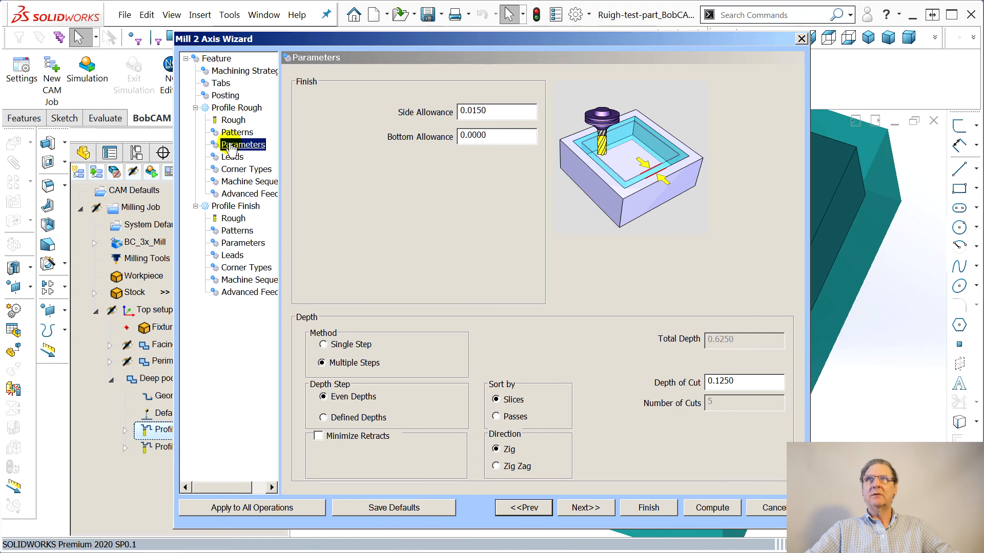
left_click(236, 107)
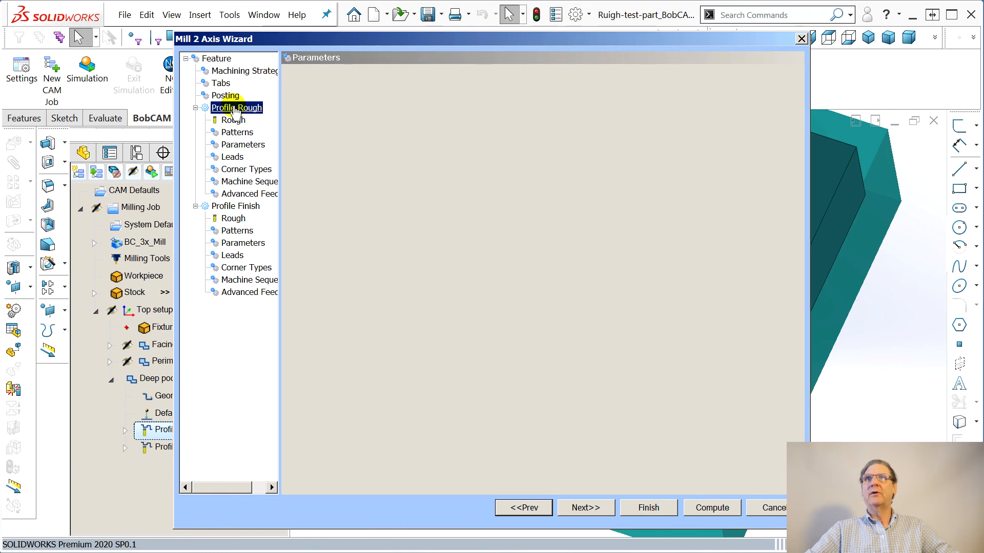
Step: Set the Deep pocket feature's rapid plane to 0.3 and feed plane to 0.2, and compute the toolpath
left_click(205, 58)
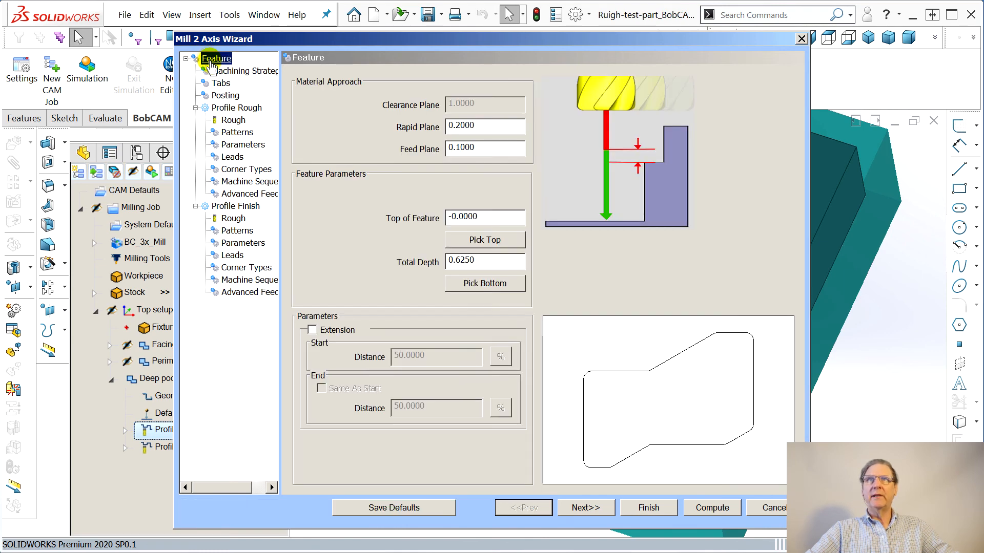
left_click(458, 128)
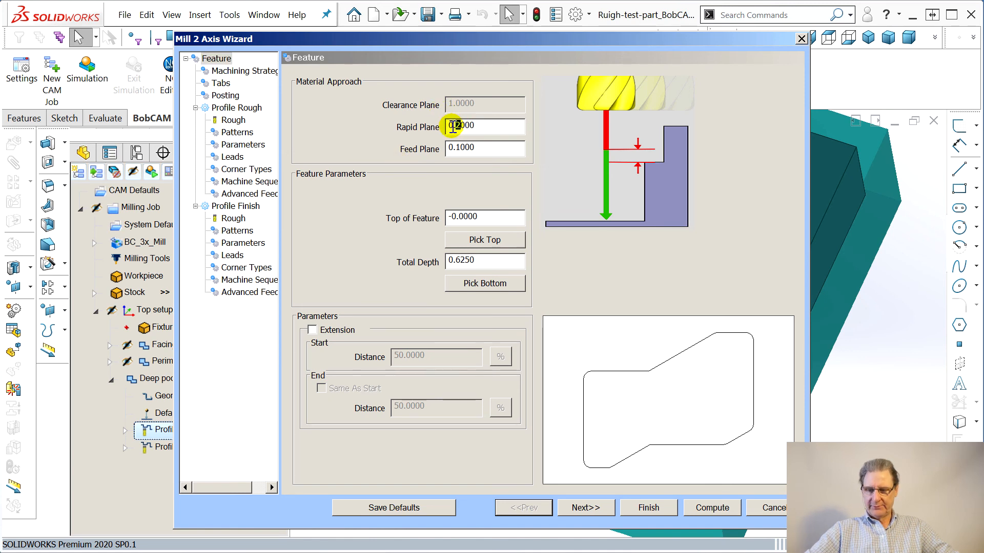
left_click(457, 150)
left_click_drag(456, 149, 460, 153)
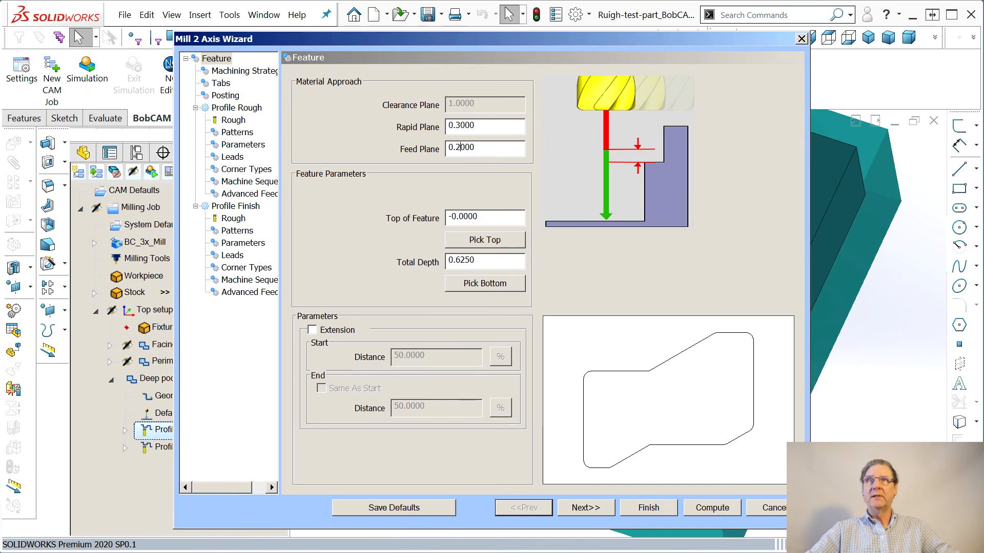
left_click(707, 505)
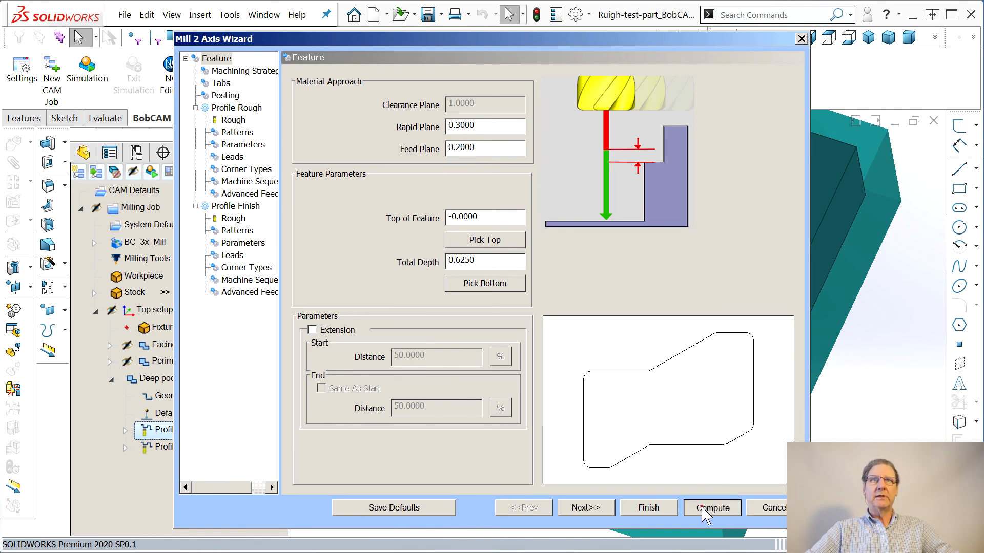
Step: Save the part with the changed Deep pocket approach planes, accepting the demo mode notice
left_click(124, 14)
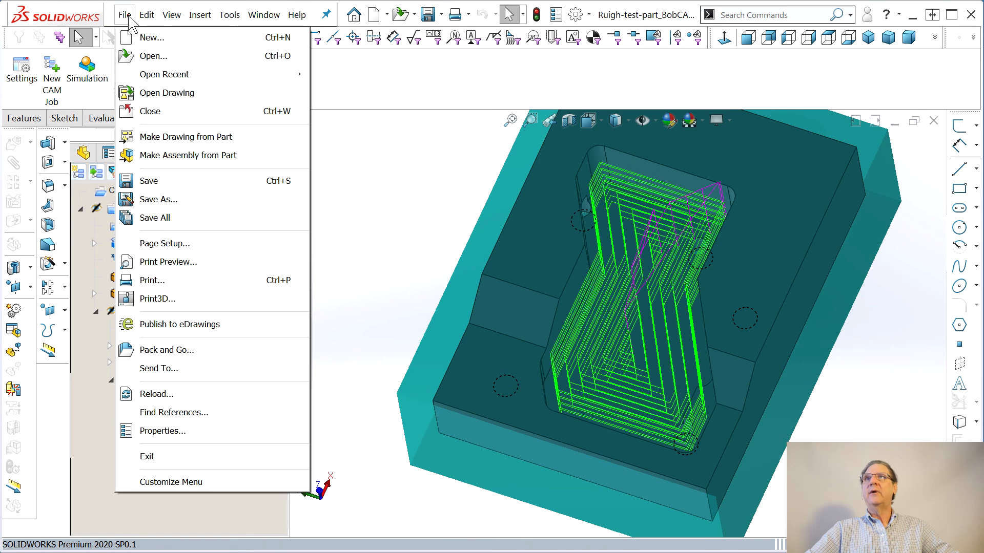
left_click(151, 185)
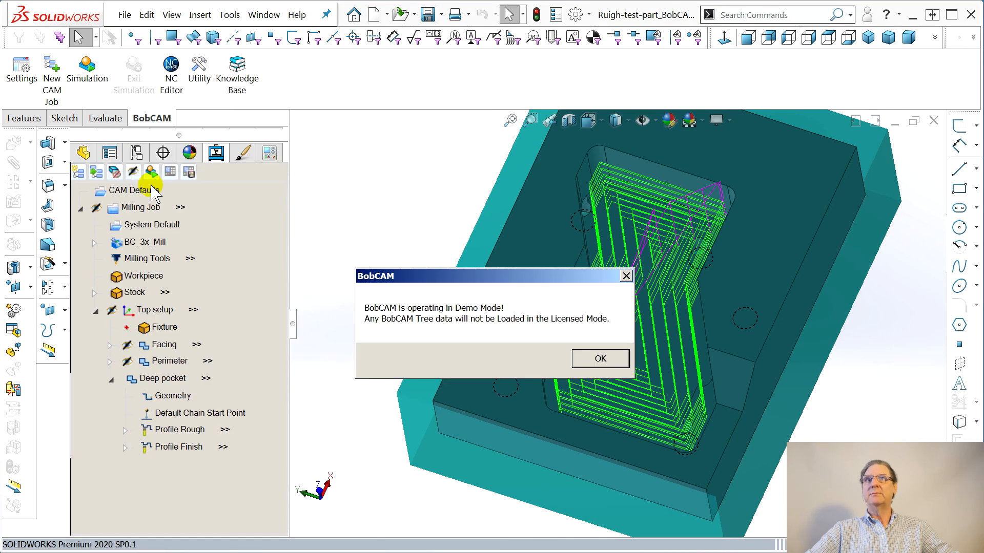
left_click(600, 358)
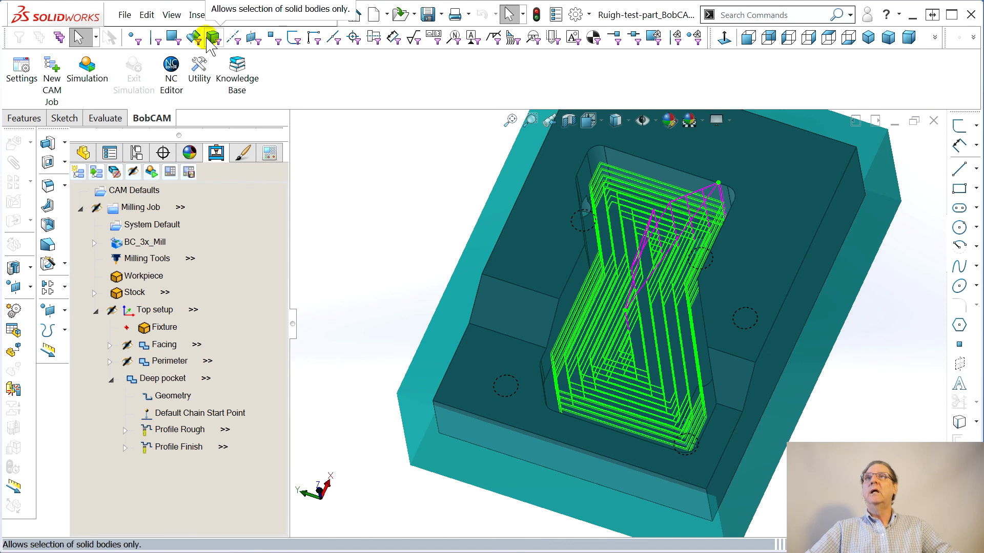
Step: Start the milling job simulation, skip ahead past the Facing and Perimeter operations, and run it from the Deep pocket roughing
left_click(150, 173)
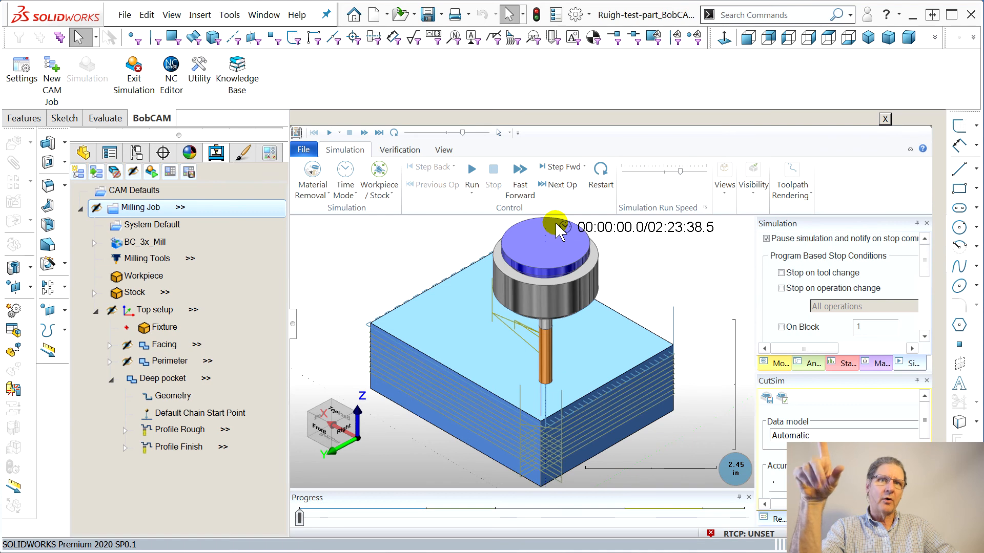
left_click(552, 188)
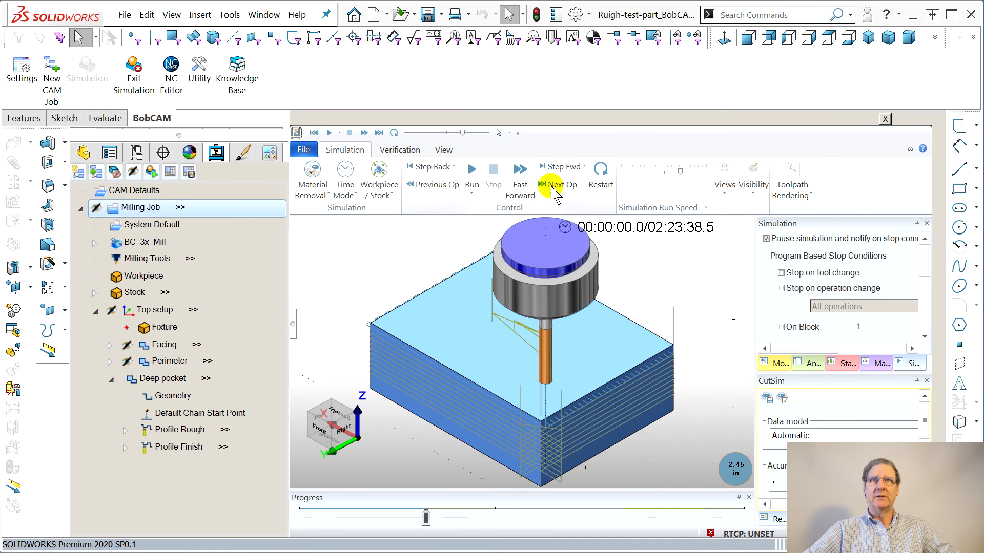
left_click(550, 186)
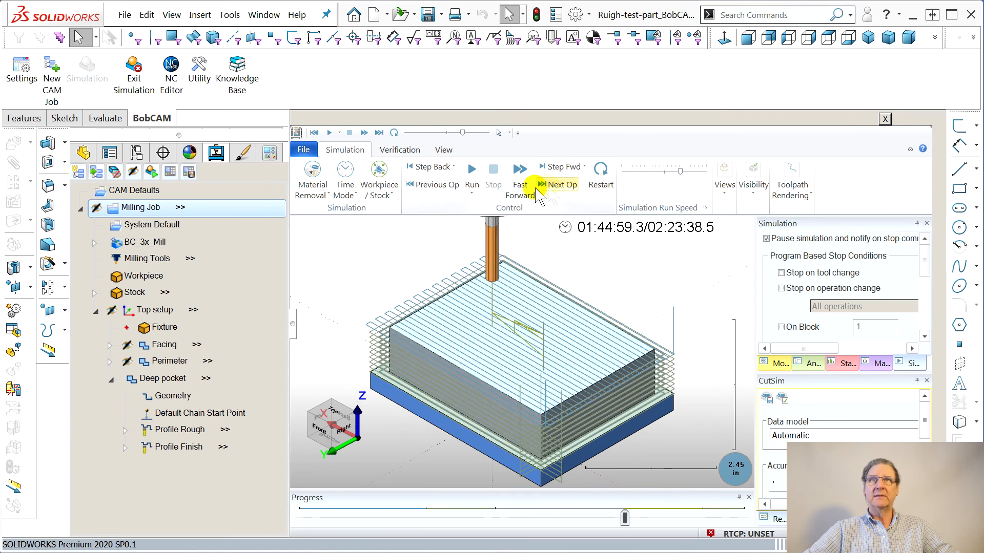
left_click(472, 177)
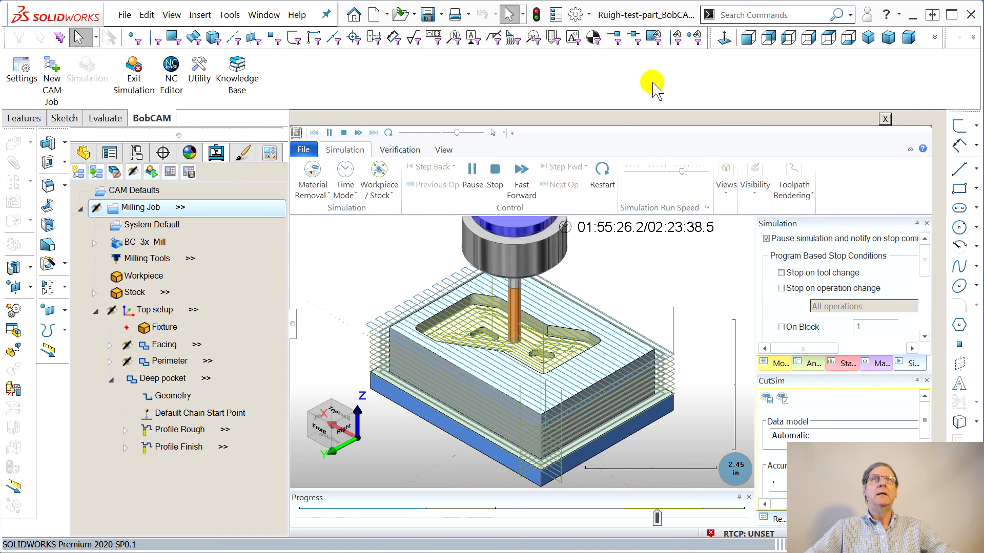
Step: Raise the simulation run speed, play the Deep pocket machining to the end, and exit the simulation
left_click(688, 172)
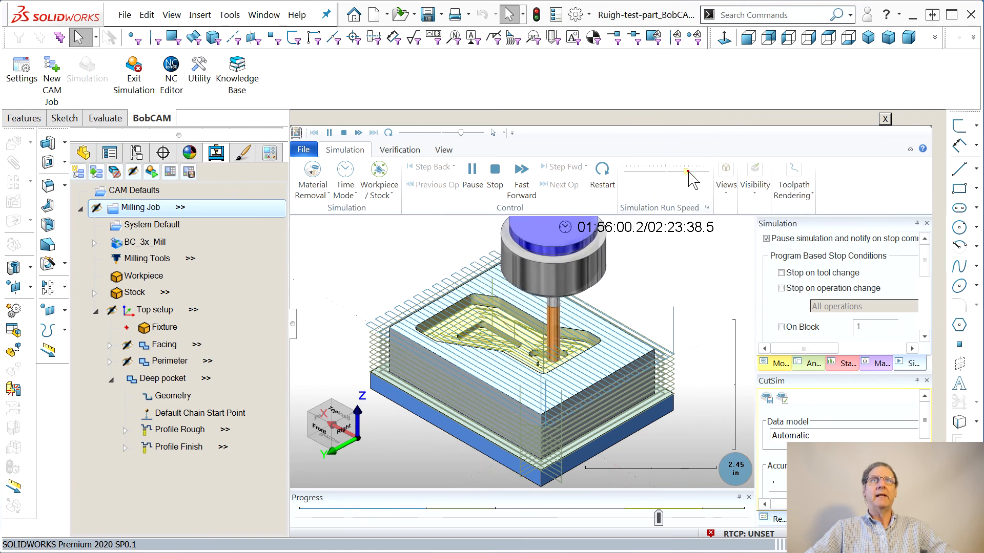
left_click(691, 172)
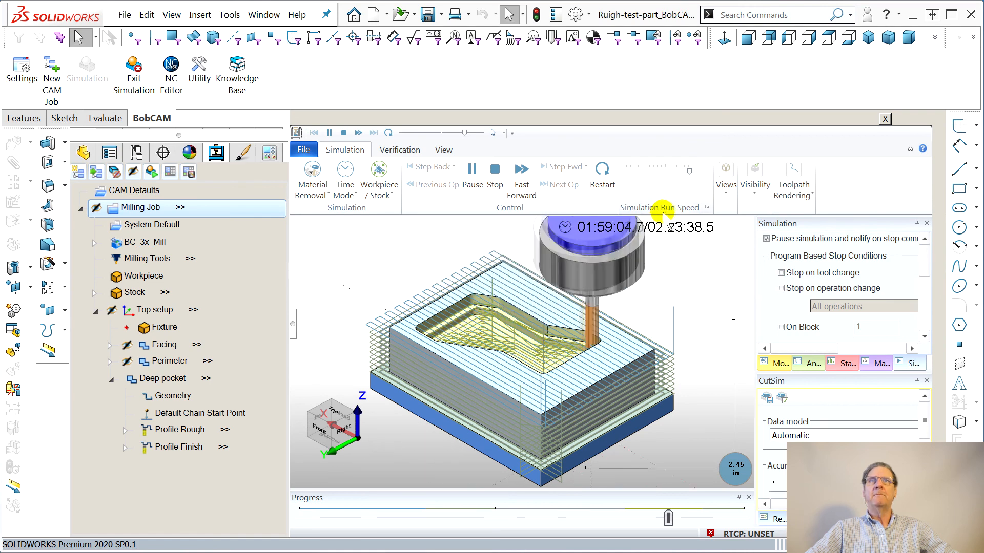
left_click(694, 171)
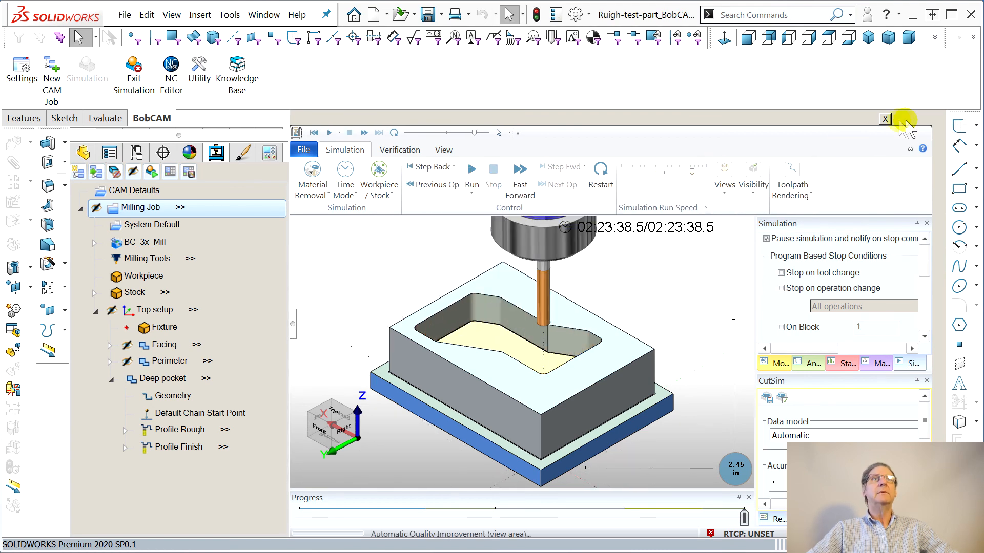
left_click(432, 305)
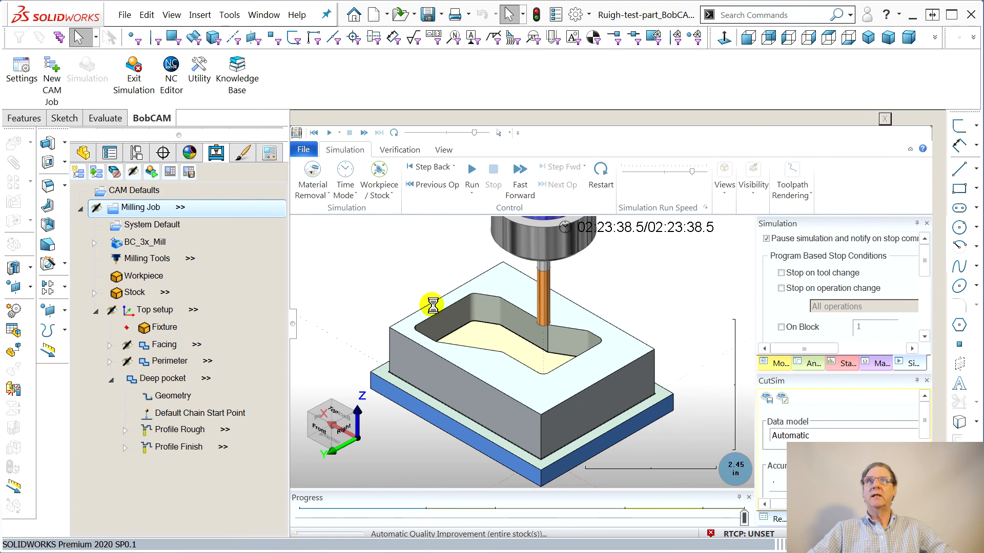
left_click(885, 119)
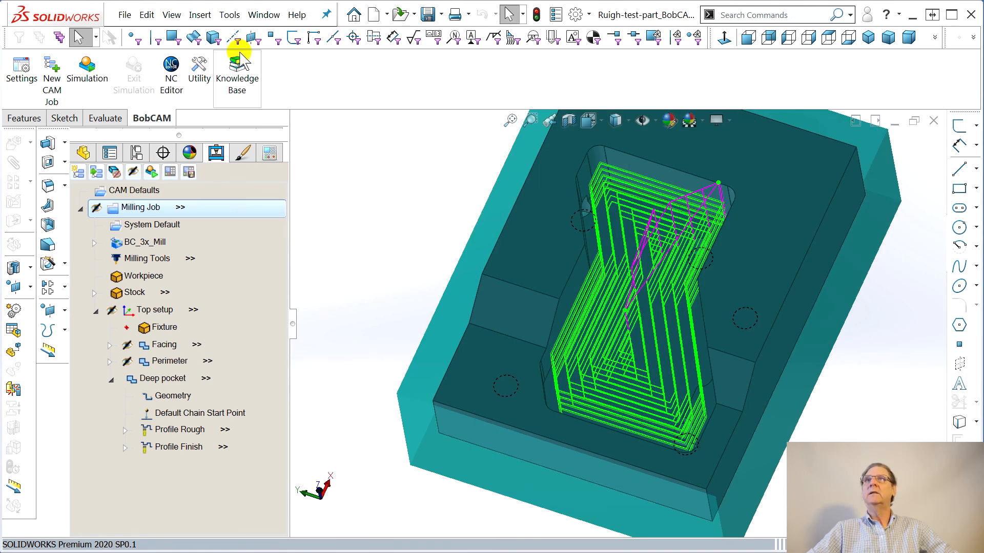
Step: Save the part after the collision check and accept the BobCAM demo mode notice
left_click(125, 14)
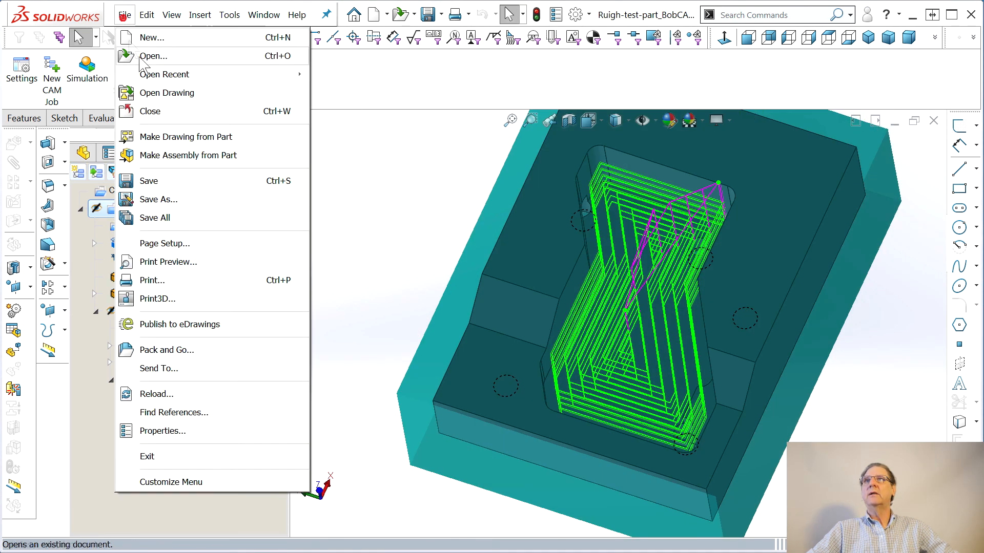
left_click(166, 199)
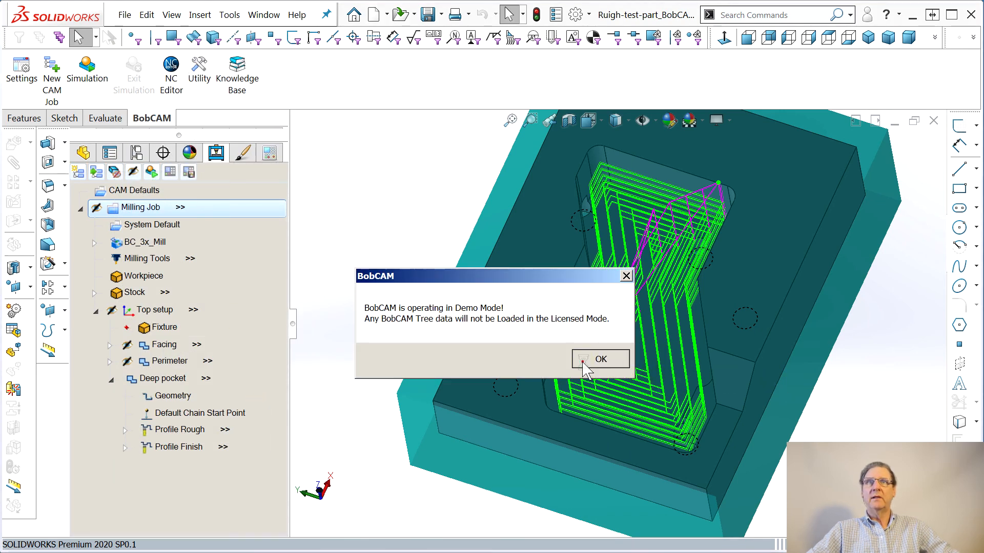
left_click(615, 359)
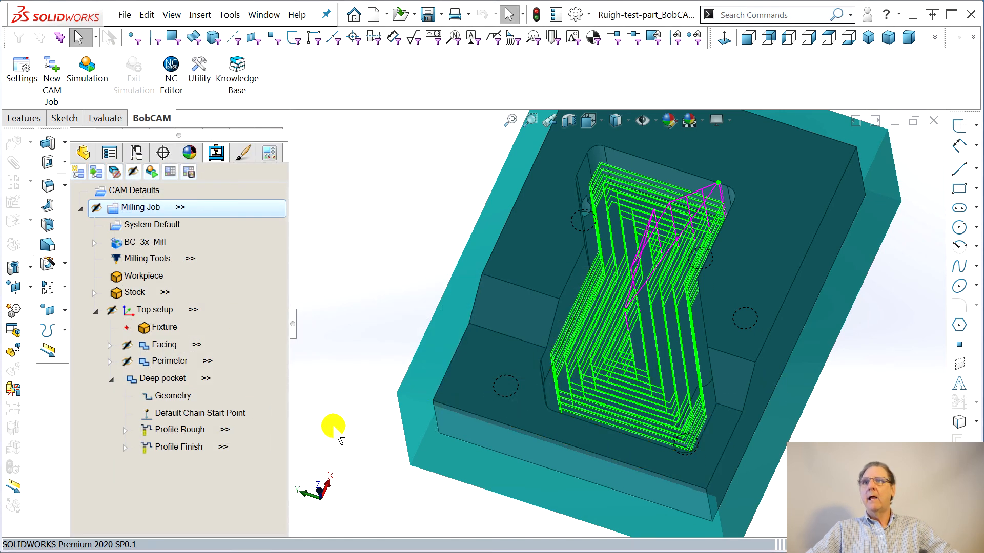
Step: Collapse the Deep pocket feature in the CAM tree and blank its toolpath
left_click(110, 380)
right_click(151, 377)
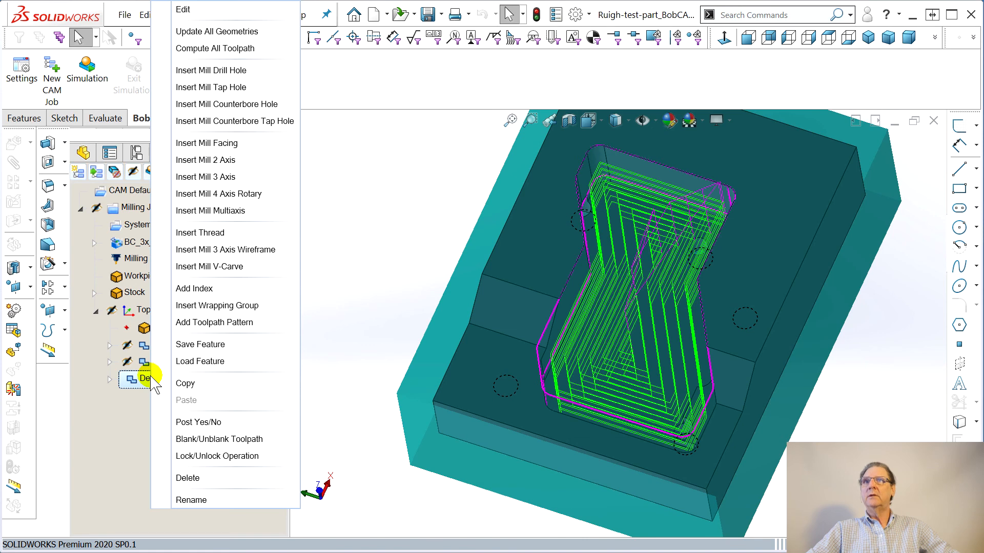
left_click(206, 439)
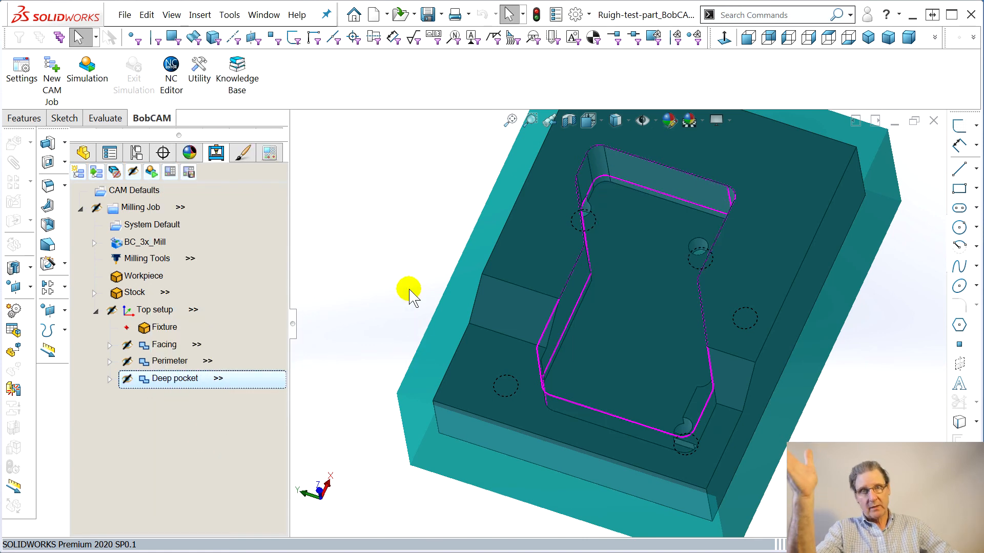
Step: Examine the deep pocket's floor face, its circular cutouts and the raised ledge in the corner from several angles
left_click(641, 271)
scroll(591, 213, "down", 5)
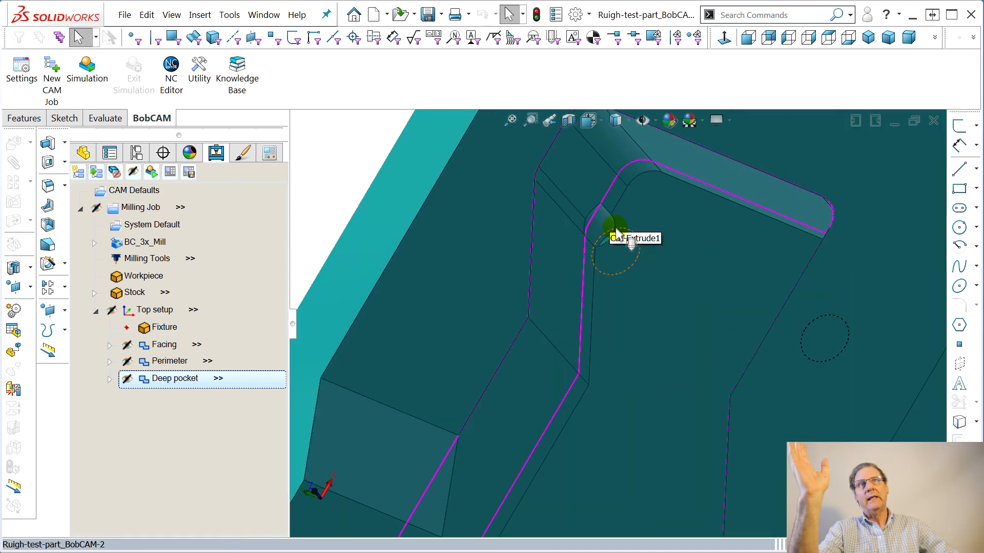
left_click(654, 289)
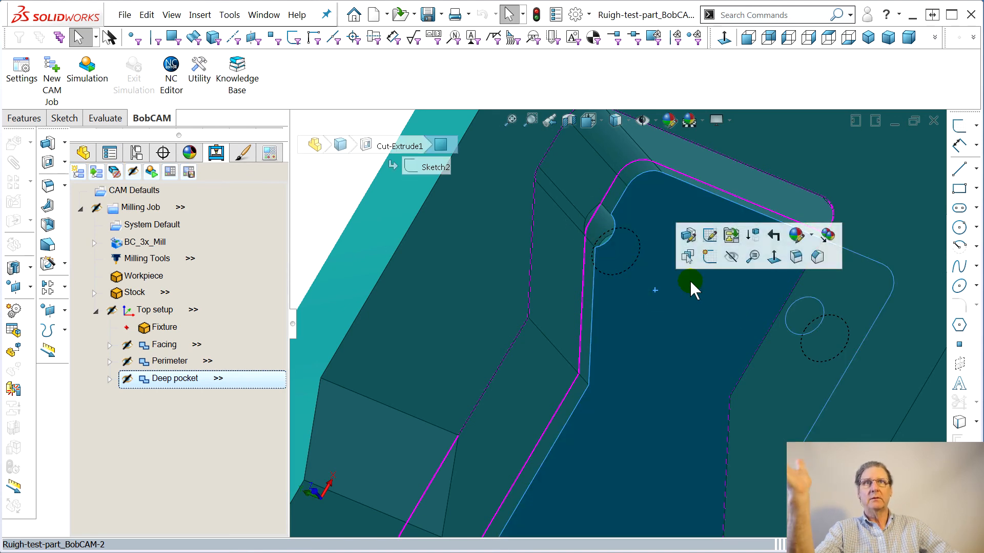
middle_click_drag(672, 286, 678, 308)
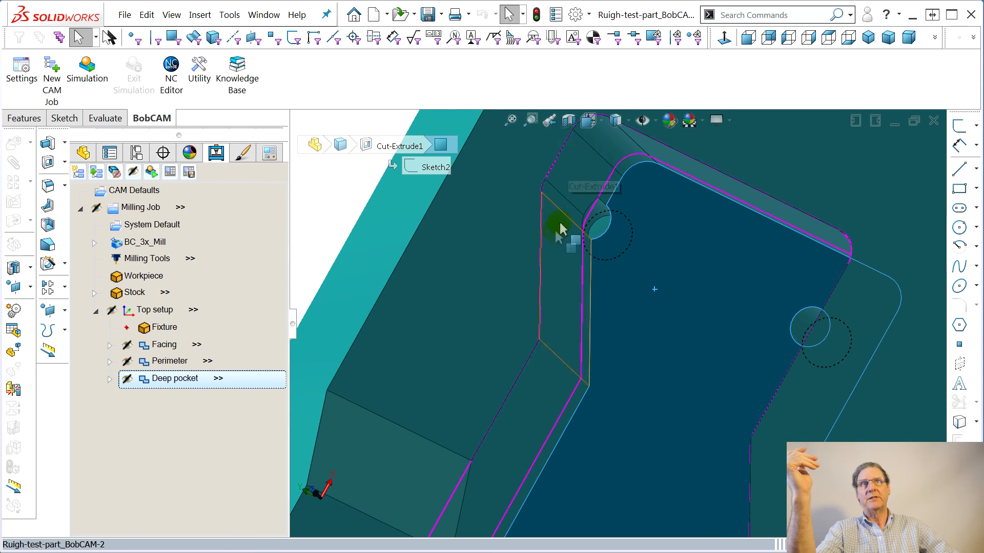
scroll(618, 303, "up", 8)
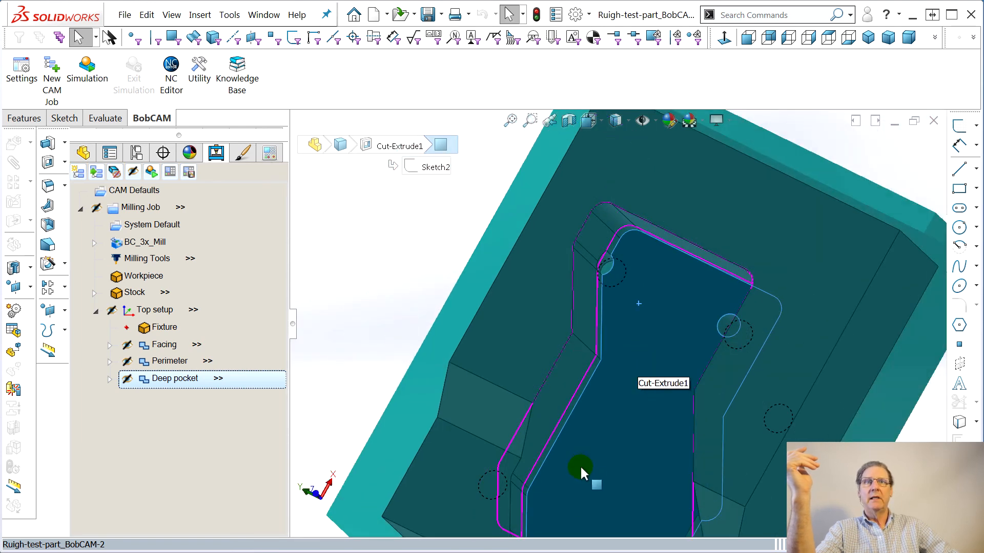
middle_click_drag(583, 459, 610, 499)
scroll(635, 476, "down", 8)
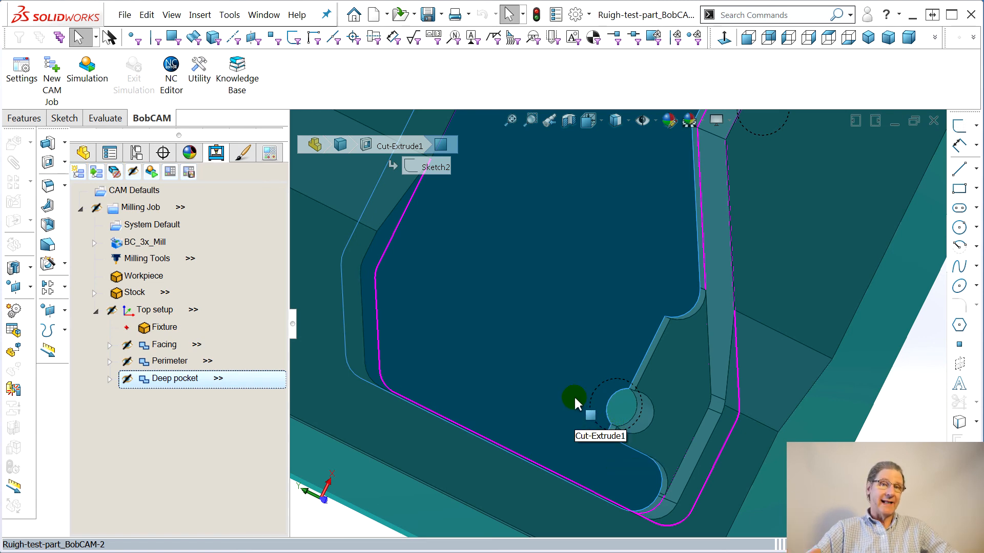
middle_click_drag(577, 396, 533, 238)
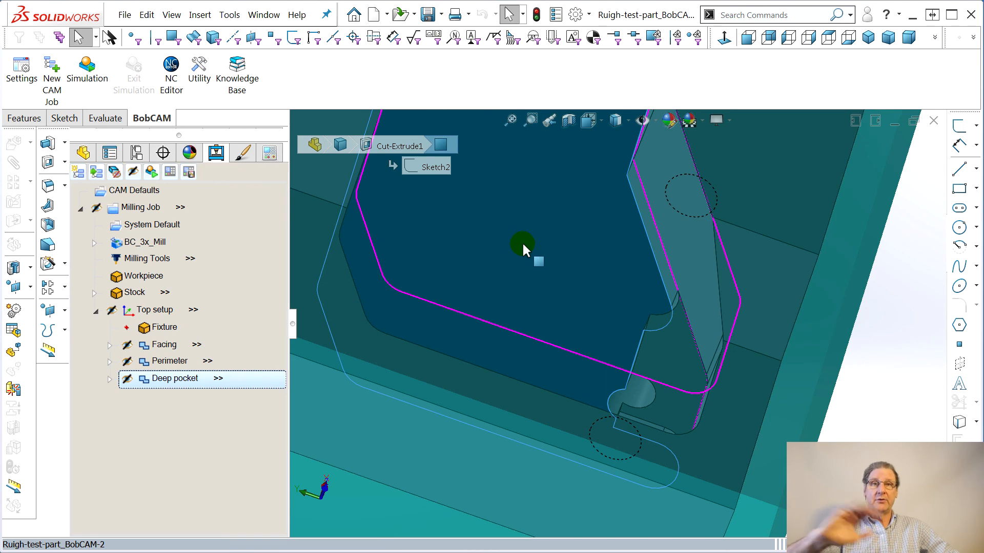
scroll(523, 268, "up", 6)
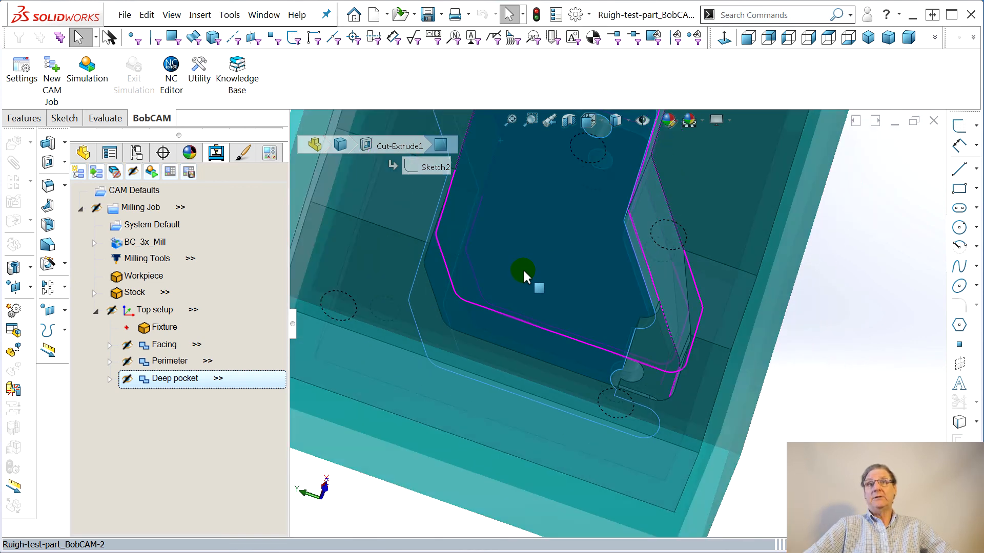
middle_click_drag(546, 220, 503, 217)
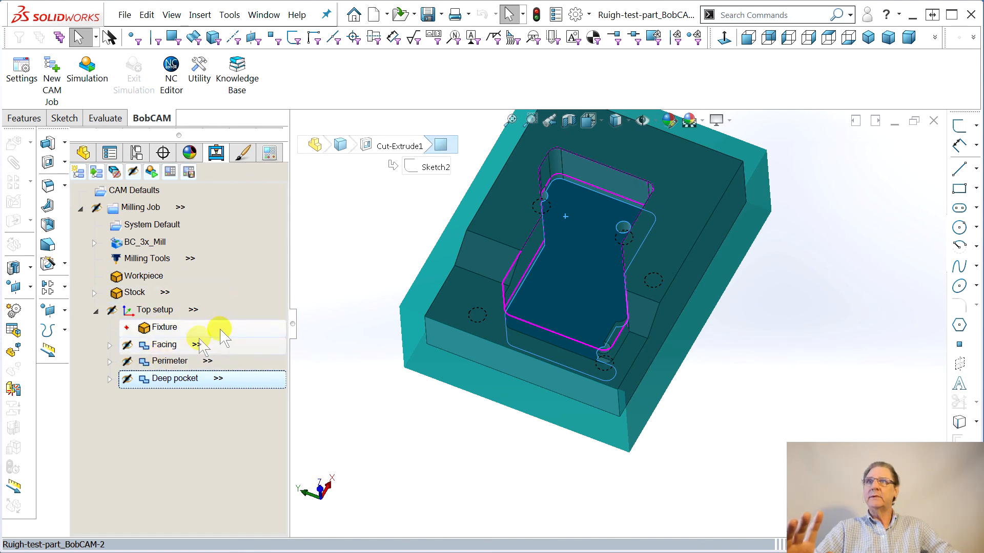
Step: Insert a Mill 2 Axis feature after Deep pocket, with the pocket's lower floor face as its geometry
left_click(169, 361)
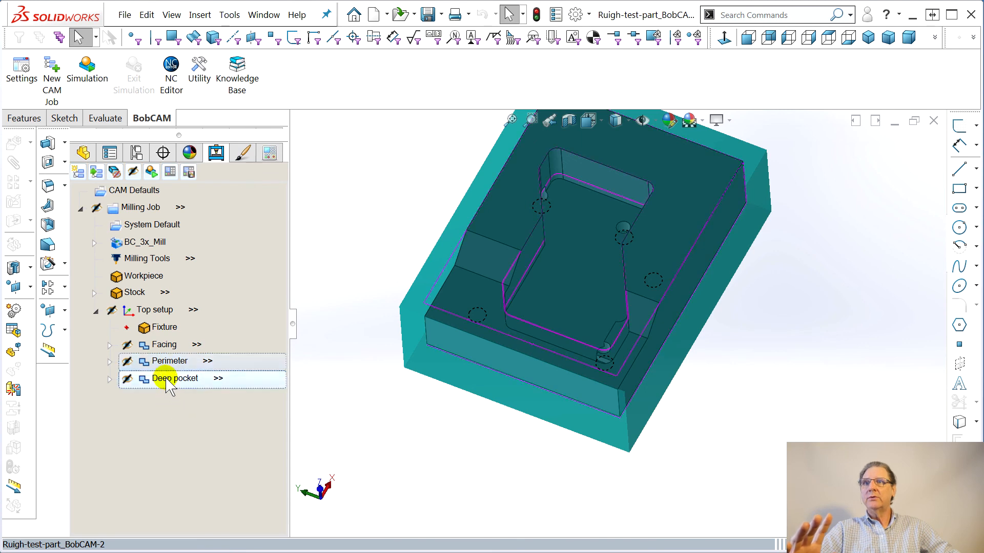
right_click(167, 380)
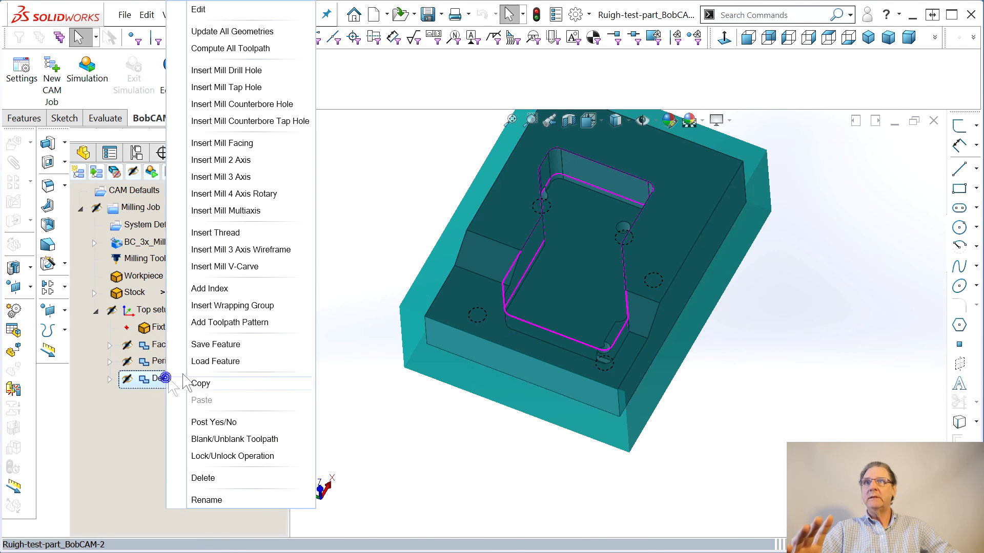
left_click(244, 159)
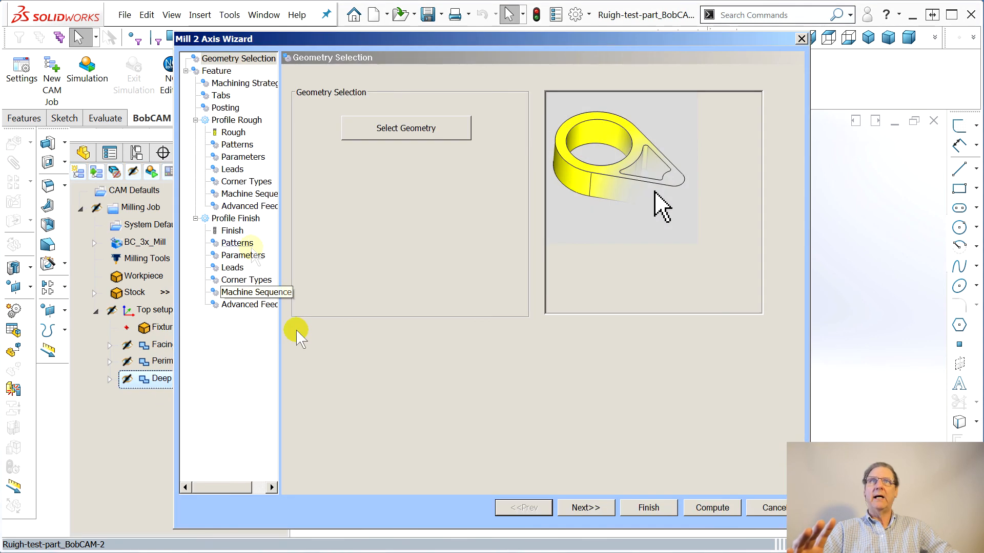
left_click(410, 129)
left_click(549, 269)
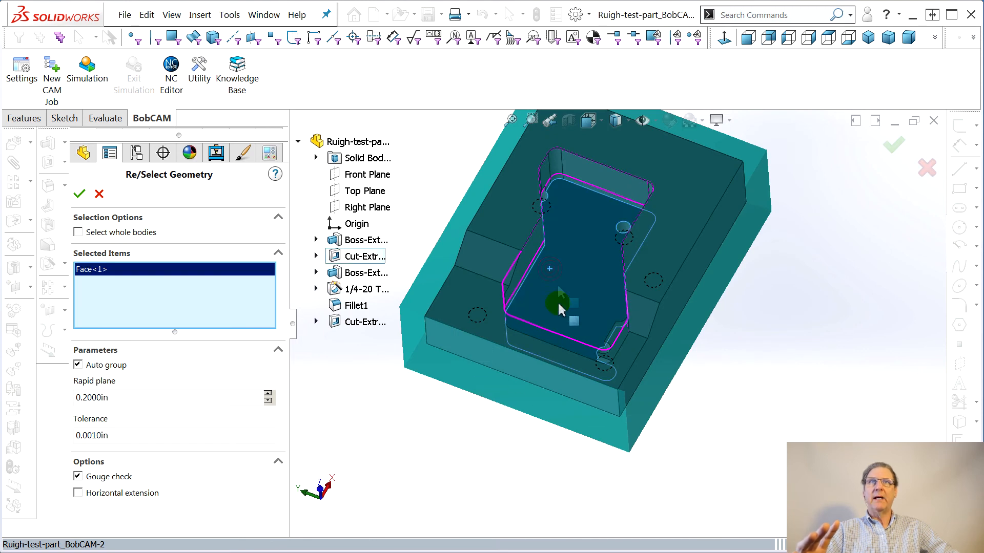
middle_click_drag(300, 433, 492, 438)
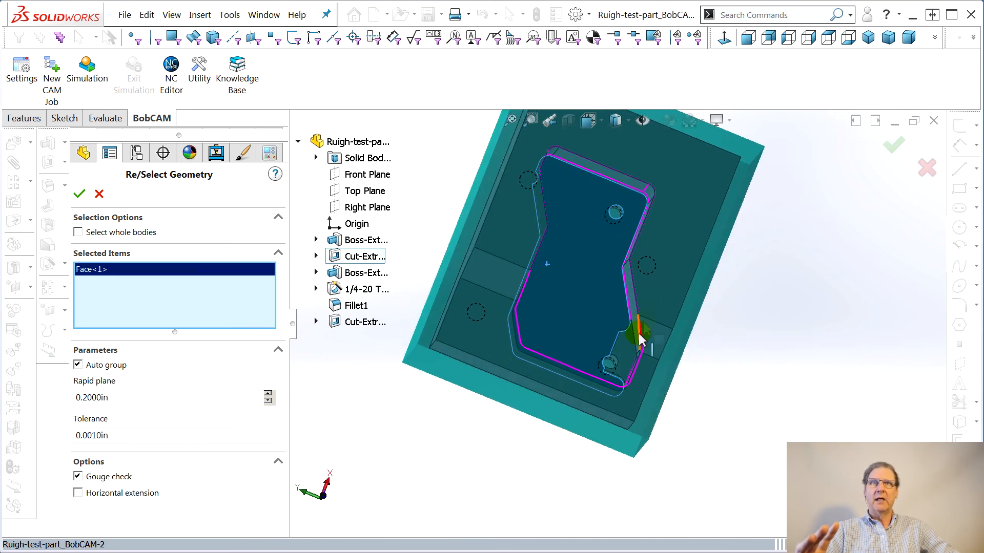
left_click(84, 201)
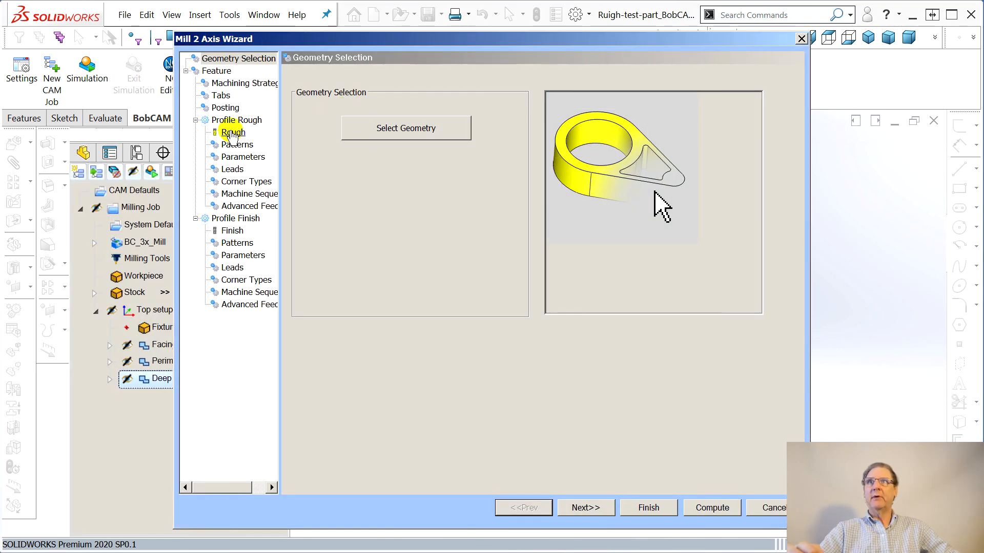
Step: Review the Profile Rough pattern of the new feature and set its depth method to Multiple Steps
left_click(237, 146)
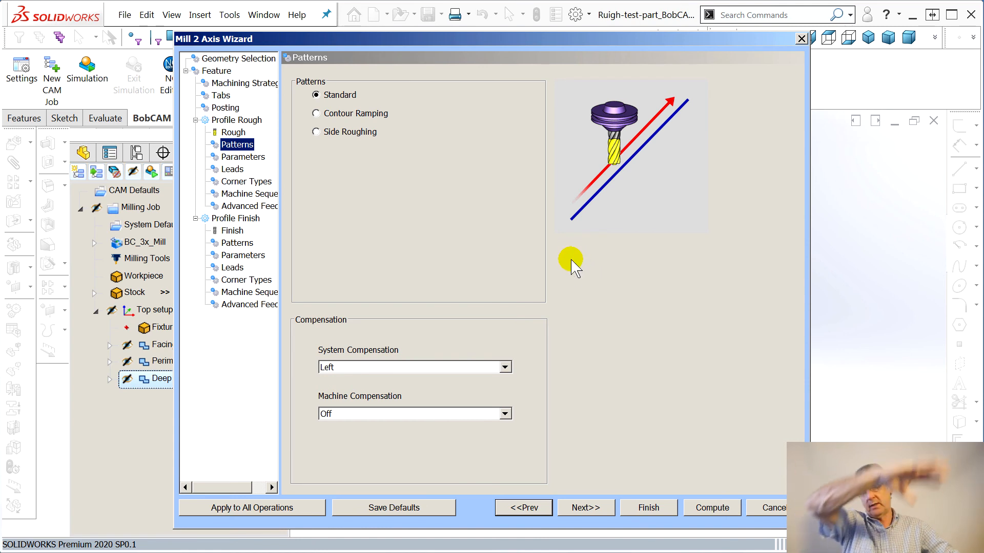
left_click(243, 158)
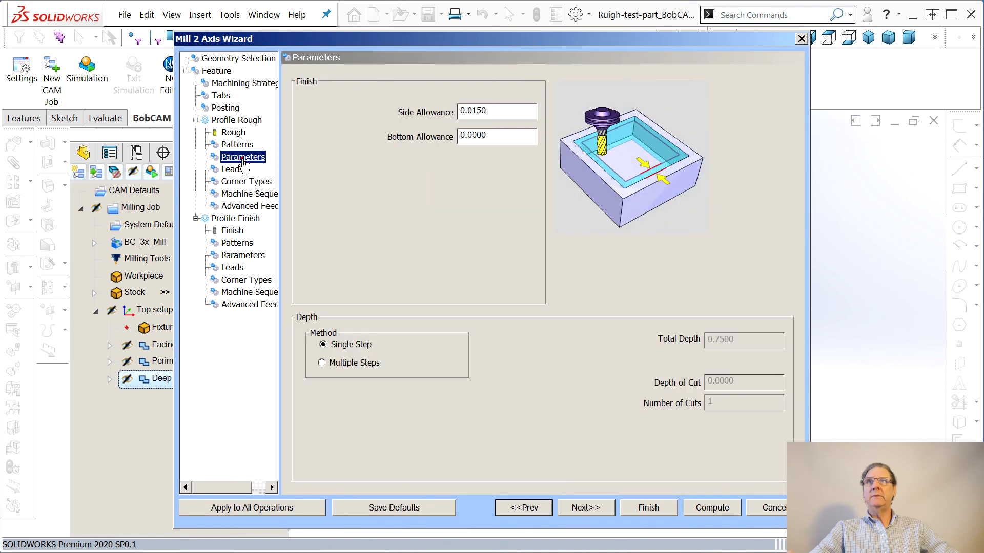
left_click(322, 363)
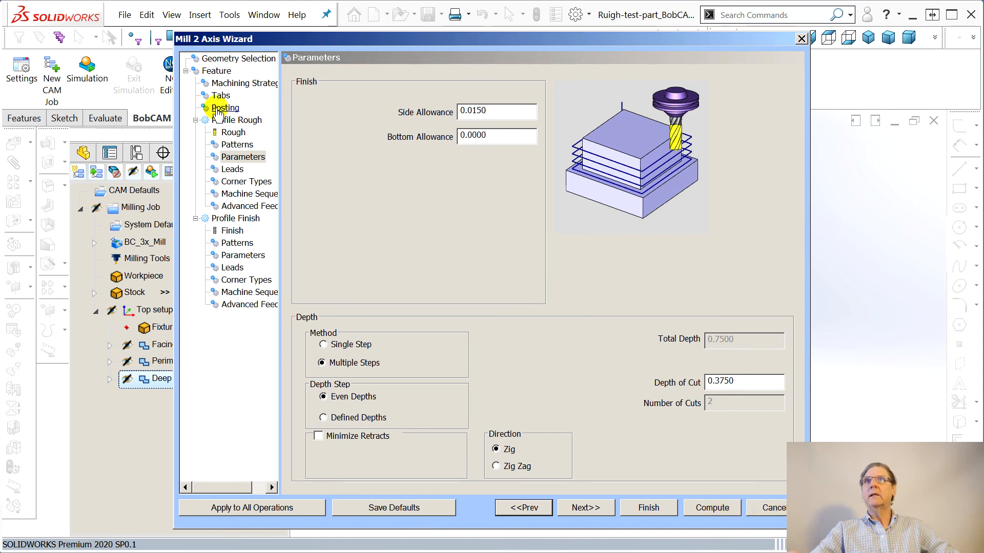
Step: Set the new feature's Top of Feature by picking the vertex on the raised ledge inside the pocket
left_click(217, 72)
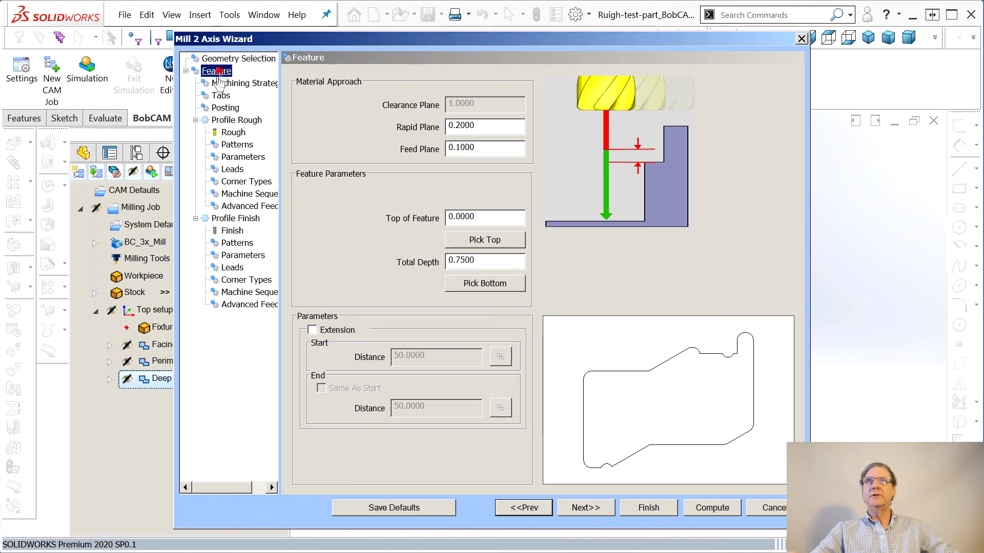
left_click(485, 241)
middle_click_drag(579, 341, 560, 373)
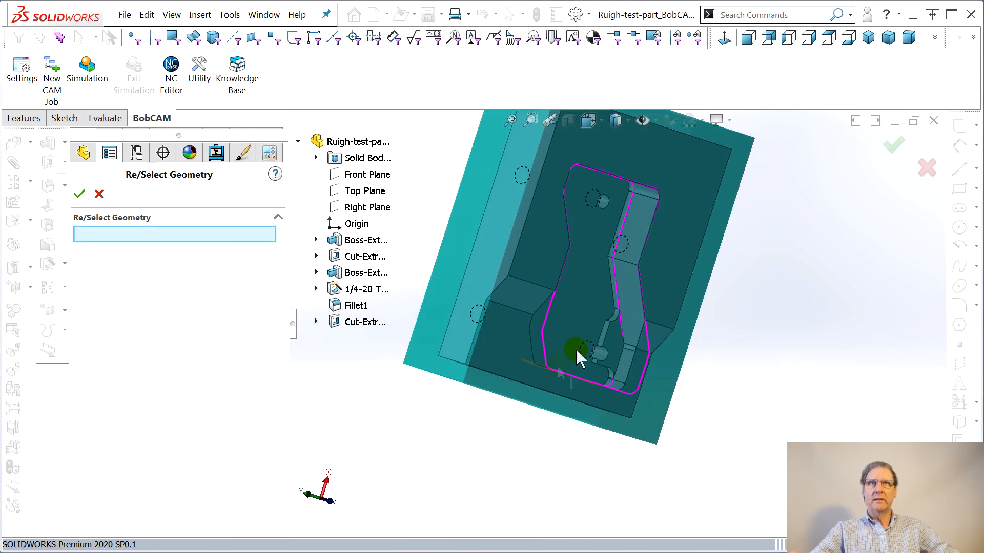
left_click(608, 324)
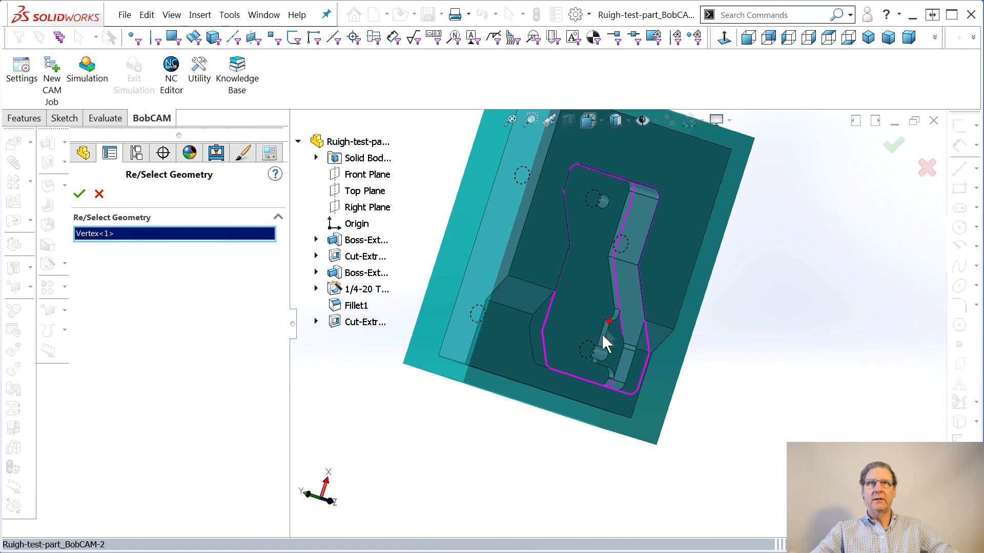
left_click(79, 194)
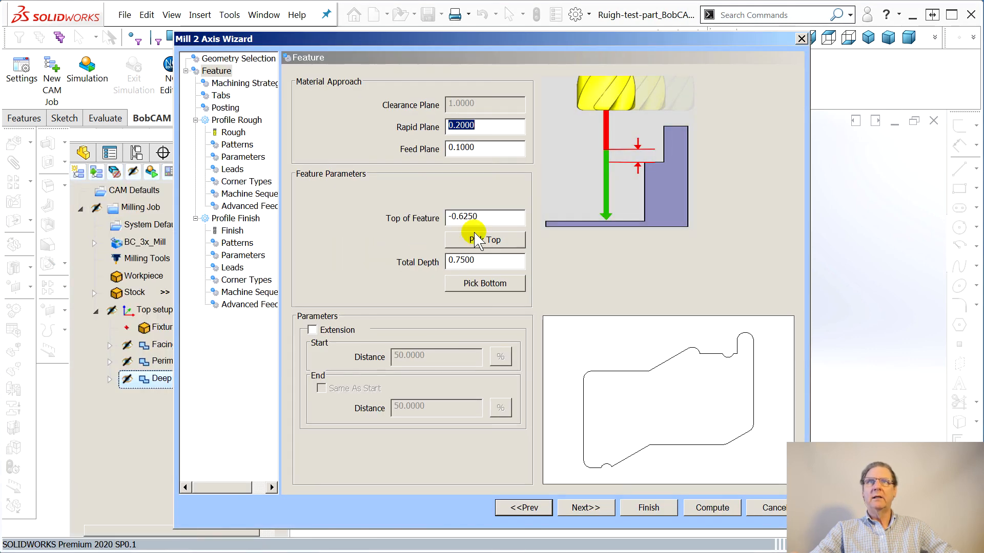
Step: Set the new feature's Total Depth by picking the vertex where the ledge's side meets the pocket's lower floor
left_click(482, 285)
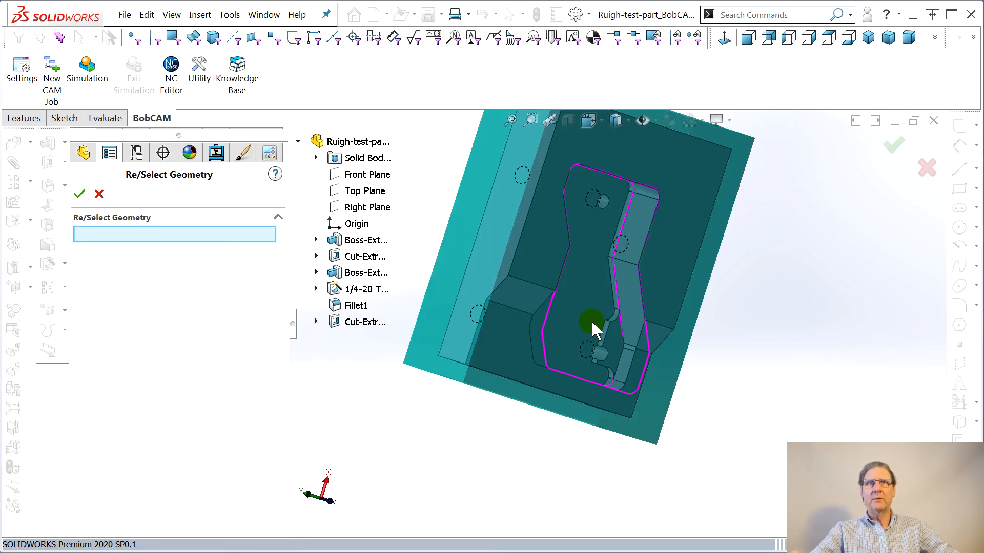
scroll(598, 322, "down", 3)
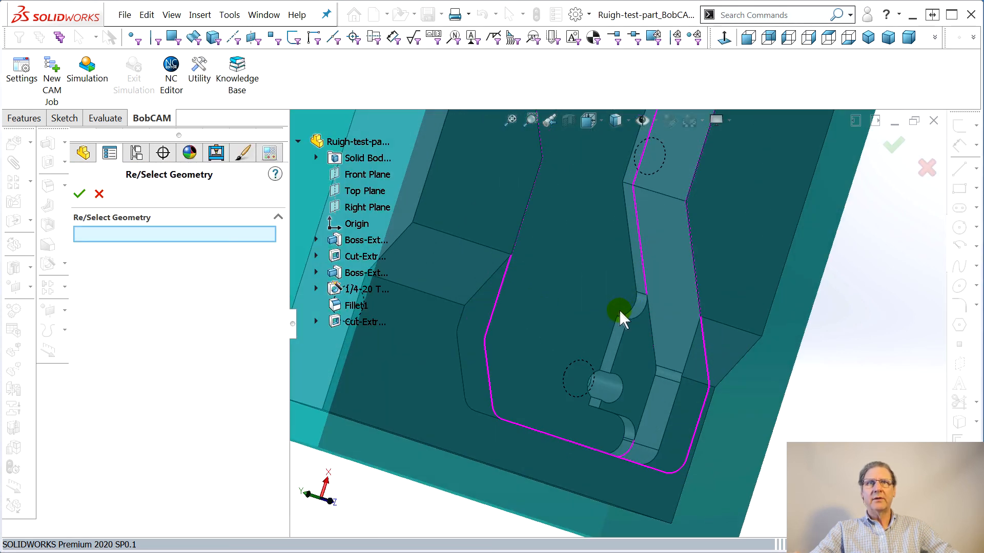
left_click(617, 316)
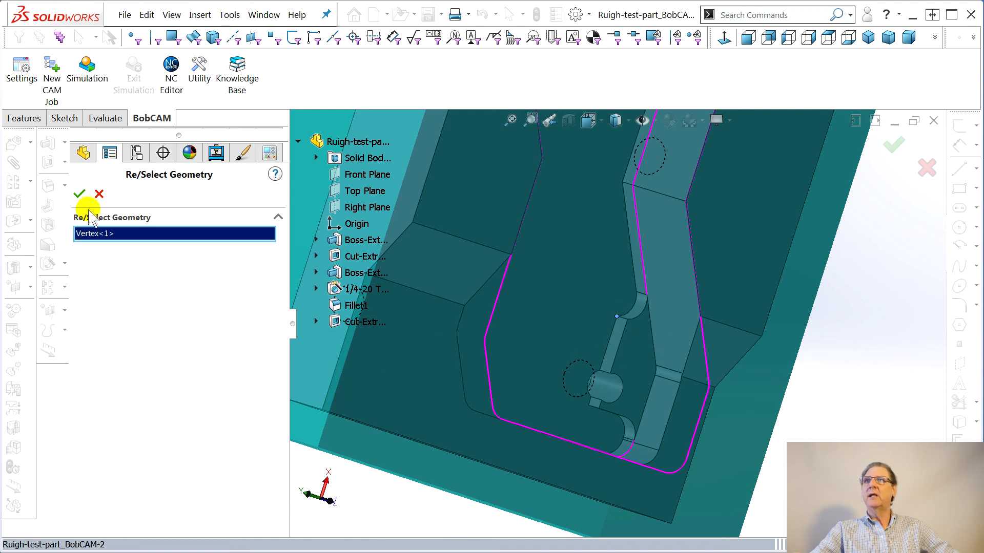
left_click(79, 193)
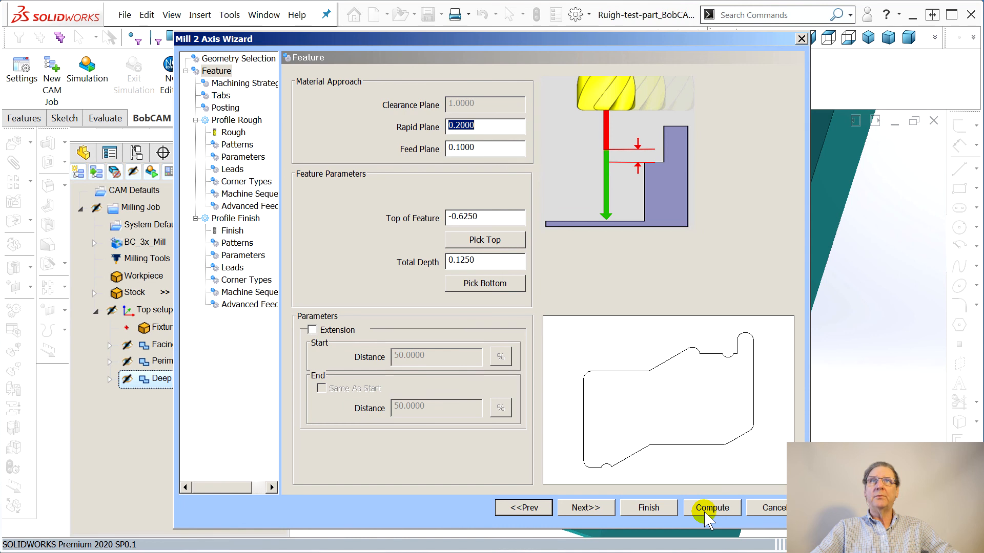
Step: Set the Profile Rough pattern to Side Roughing with Stock Remaining 0.125 and 6 passes
left_click(228, 147)
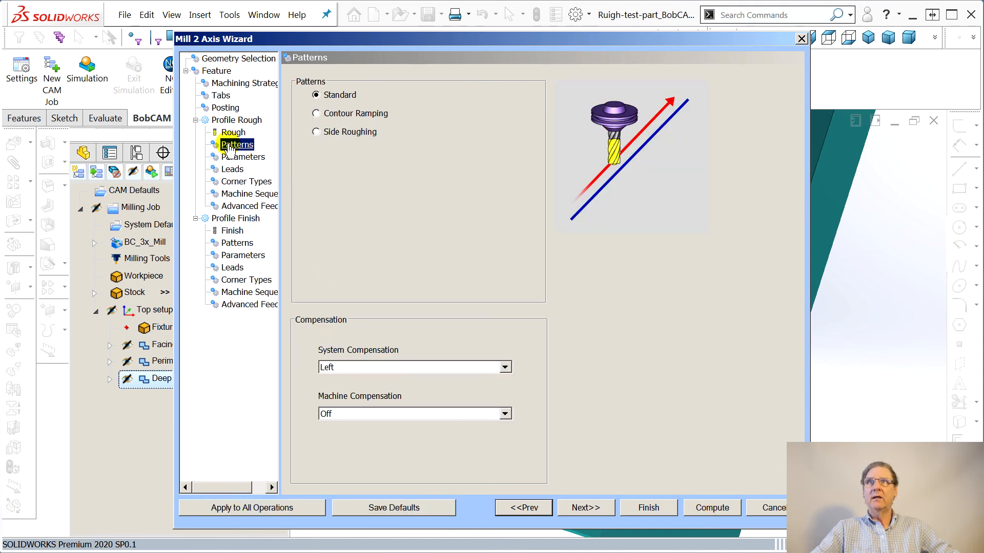
left_click(318, 132)
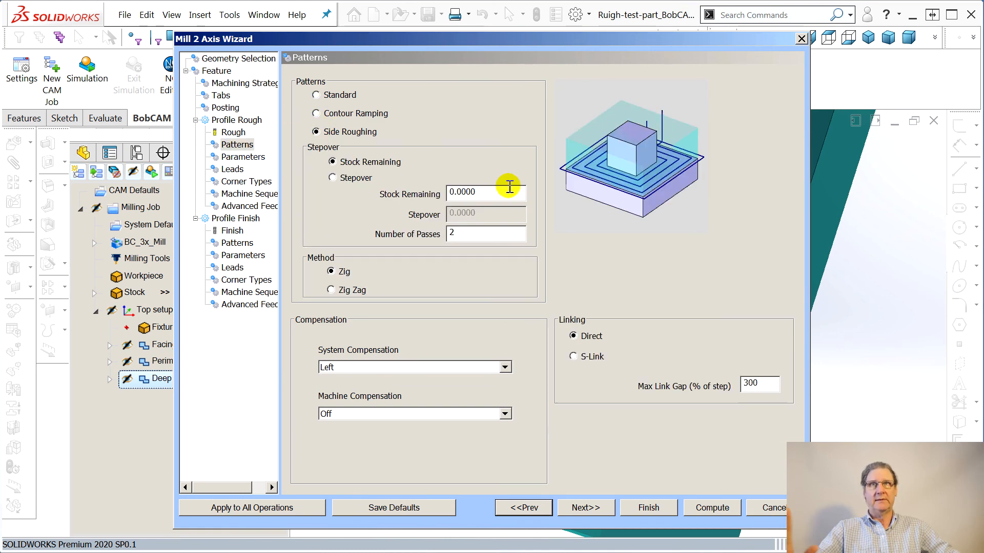
left_click_drag(460, 195, 502, 193)
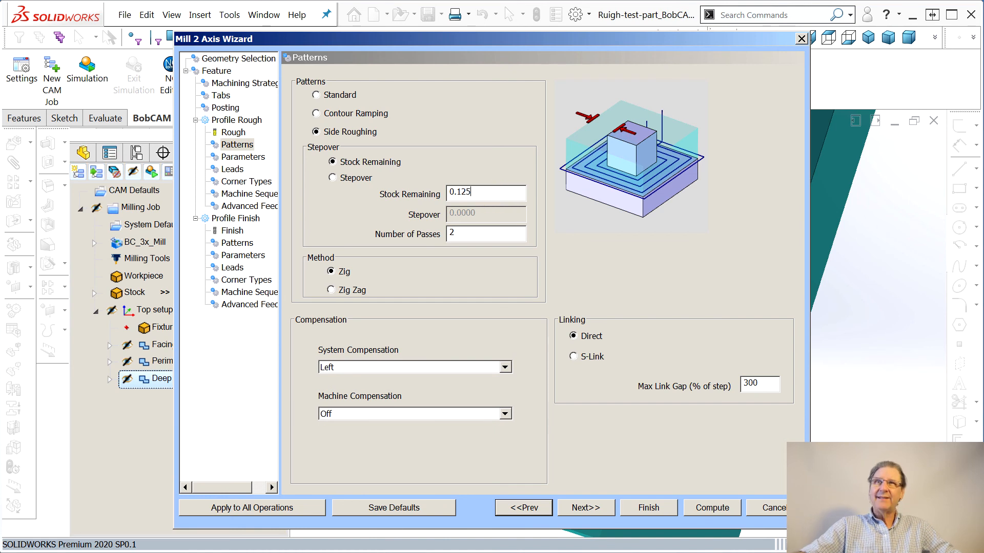
left_click(450, 234)
double_click(470, 229)
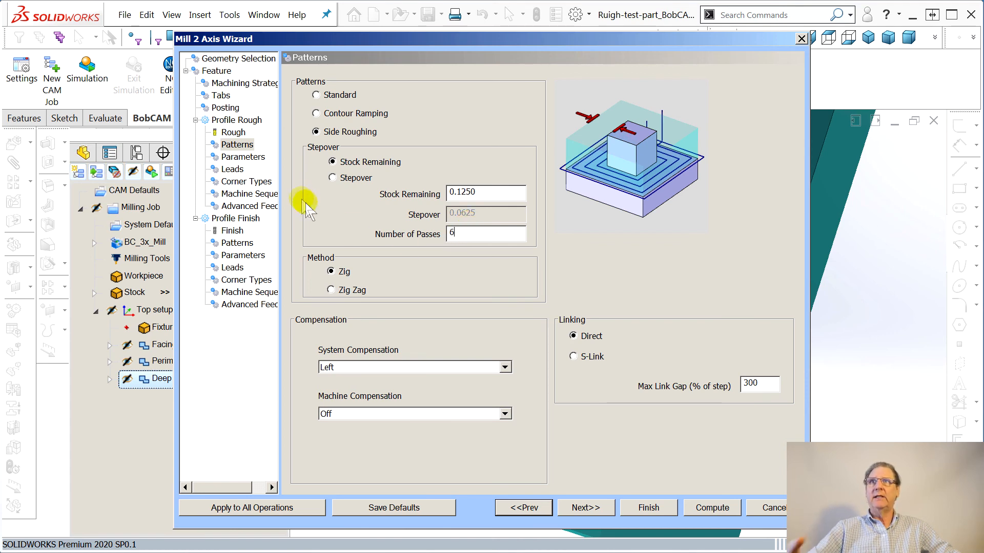
Step: Set the Profile Rough depth to Multiple Steps with a depth of cut of 0.0625
left_click(242, 157)
left_click(321, 363)
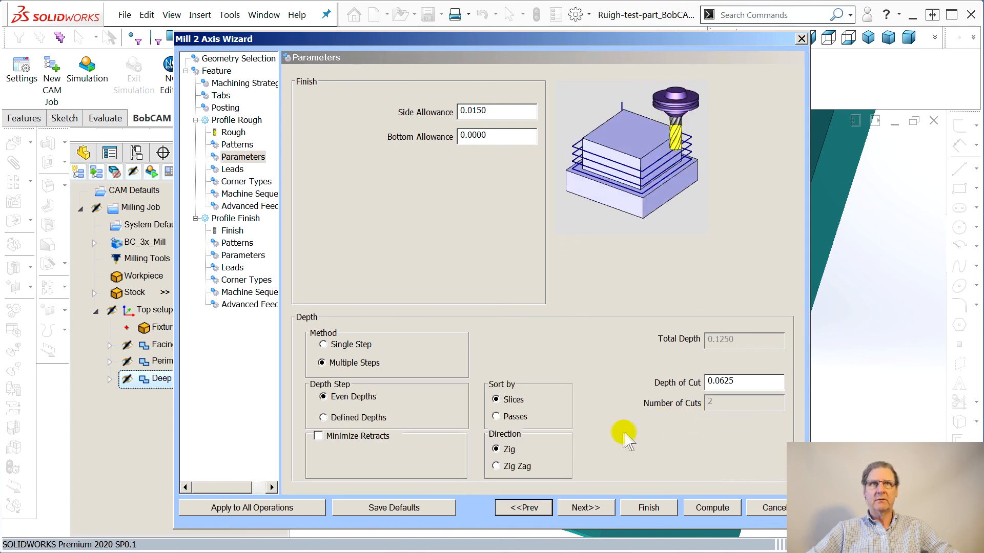
left_click(732, 381)
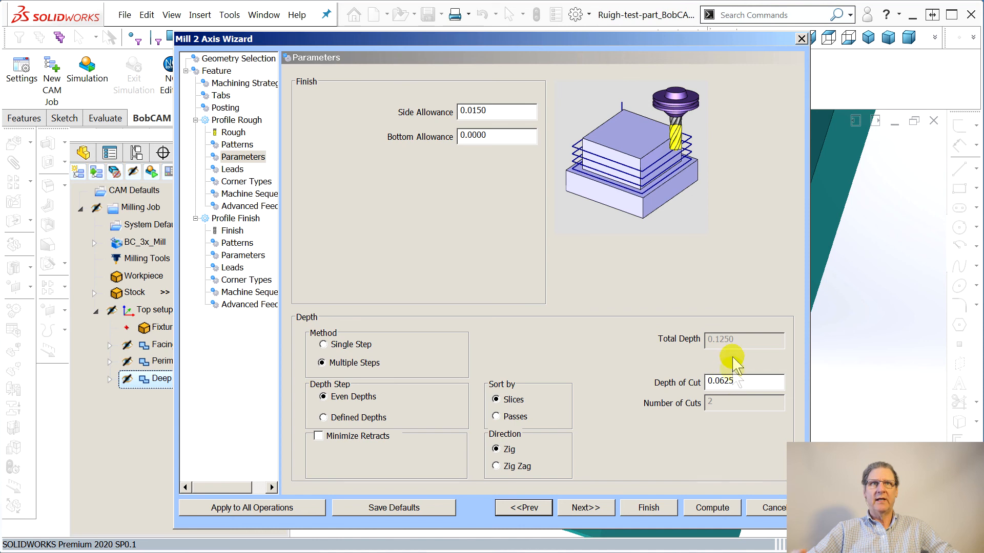
Step: Check the Profile Finish pattern and set the finish depth method to Multiple Steps
left_click(237, 243)
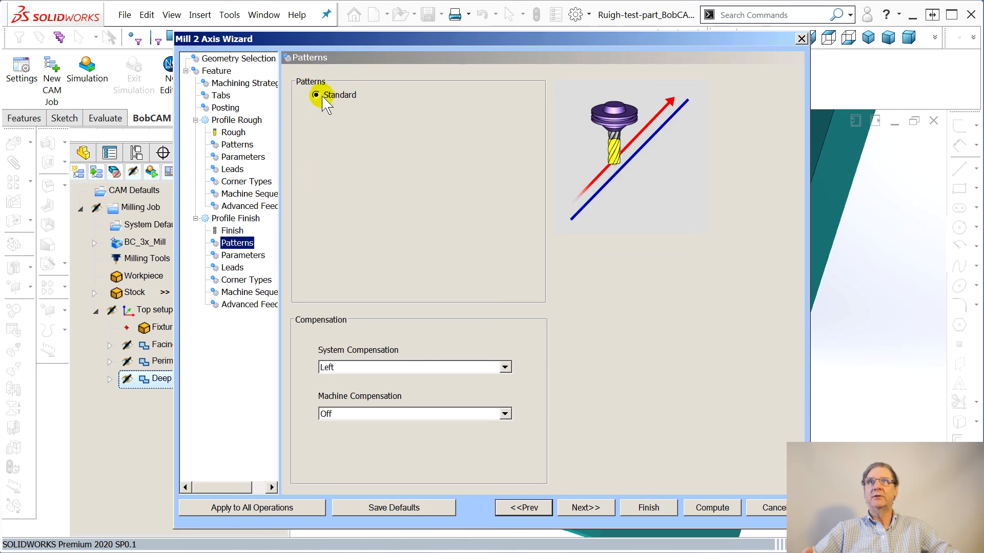
left_click(239, 255)
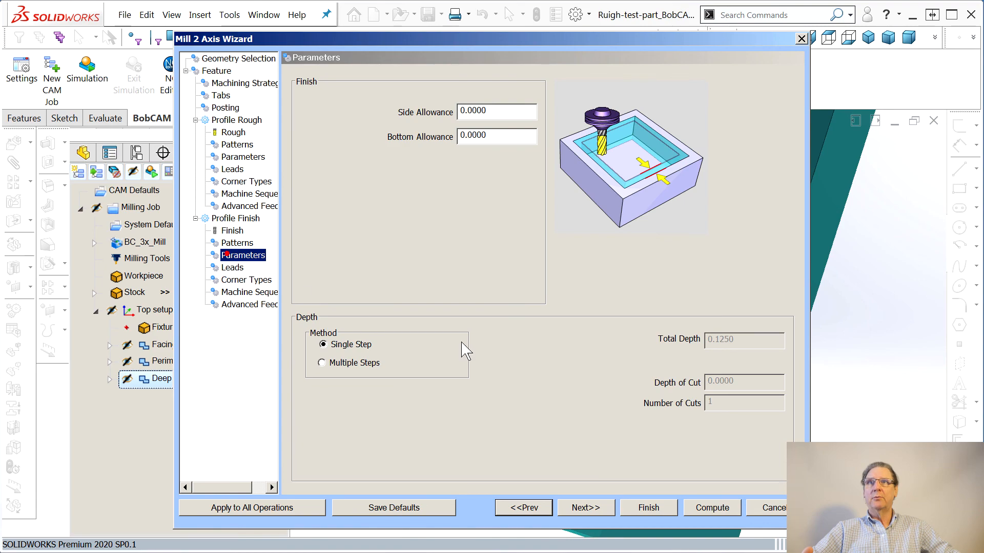
left_click(334, 360)
Step: Compute the new feature's toolpaths and inspect them inside the pocket
left_click(712, 508)
middle_click_drag(630, 359, 596, 357)
scroll(595, 357, "up", 3)
middle_click_drag(574, 316, 553, 263)
scroll(553, 263, "up", 3)
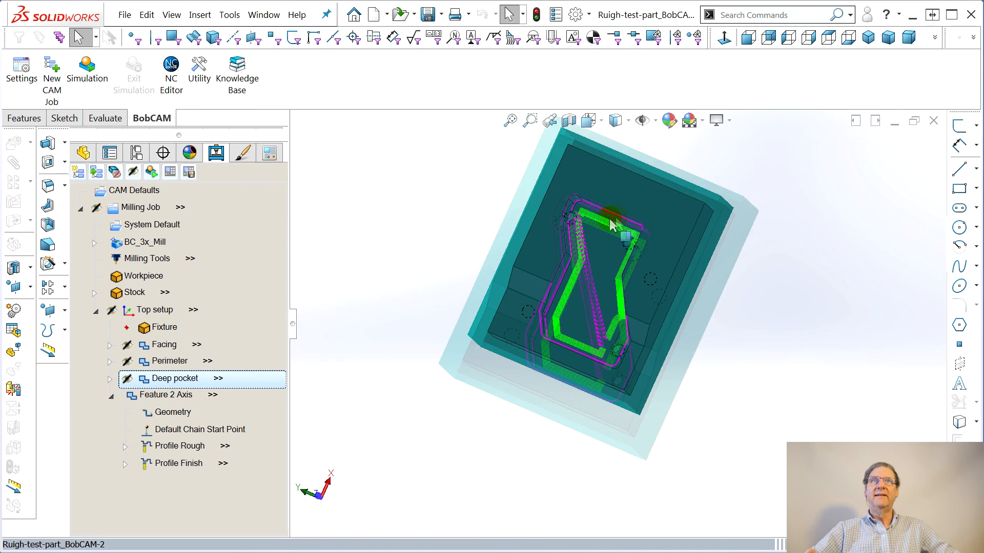
scroll(611, 220, "down", 3)
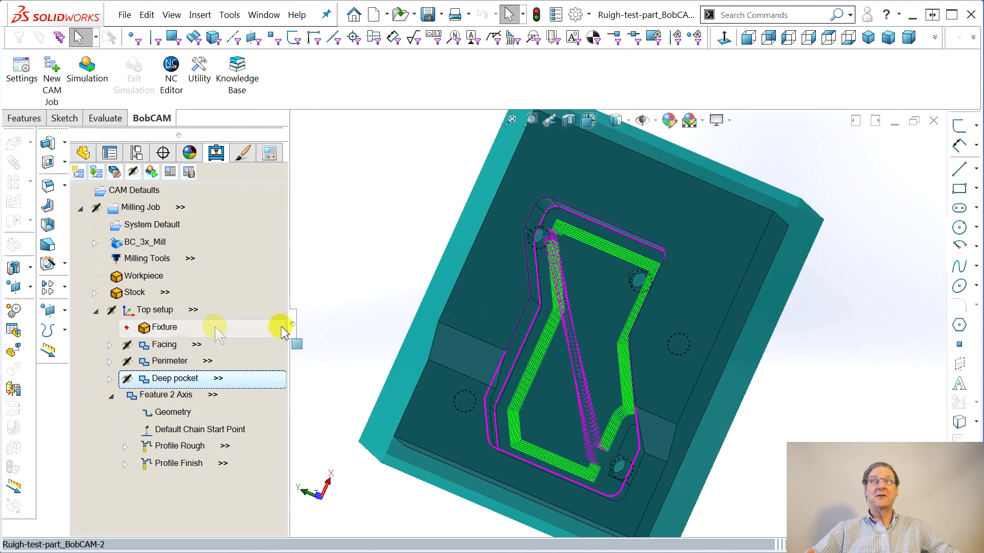
Step: Rename the new 2 Axis feature to "Shallow pocket" and collapse its entry
left_click(168, 399)
right_click(170, 398)
left_click(219, 498)
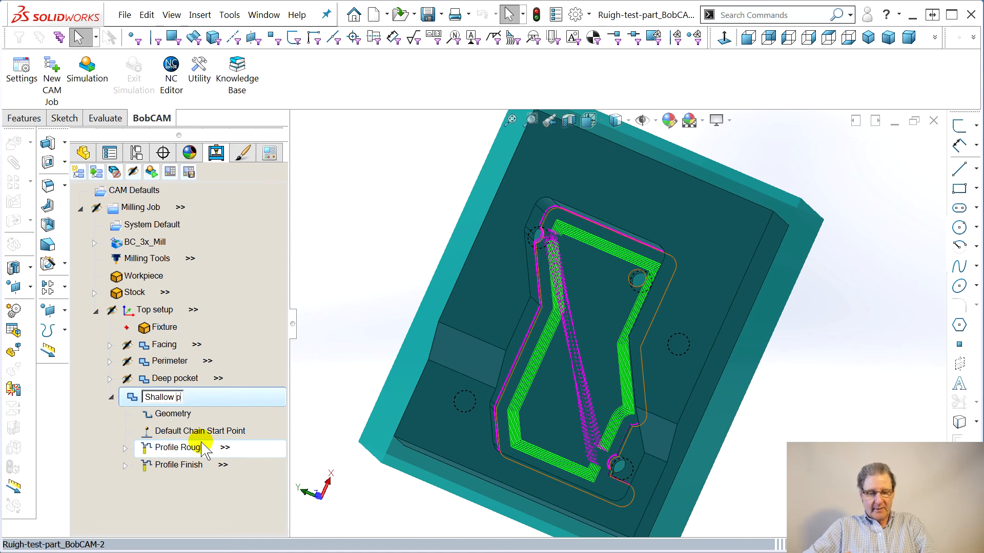
type("Shallow pocket")
key("Return")
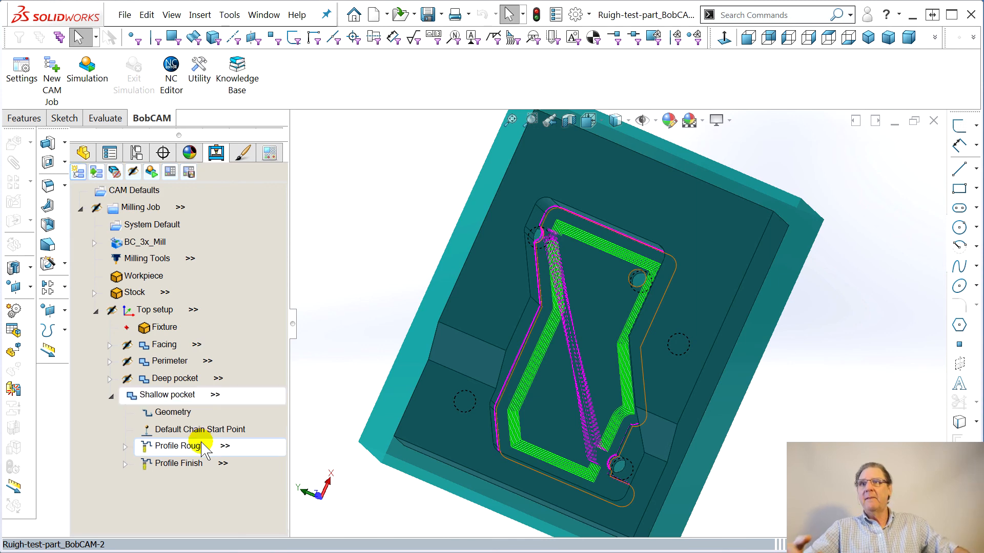
left_click(128, 395)
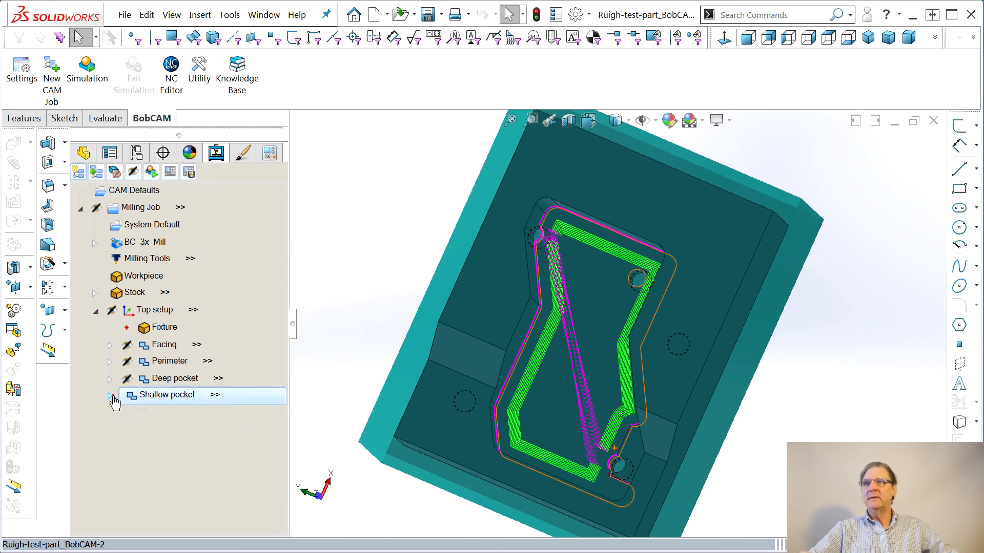
Step: Edit the Shallow pocket feature, switch its Profile Rough side roughing from Stock Remaining to Stepover, and recompute the toolpath
right_click(146, 395)
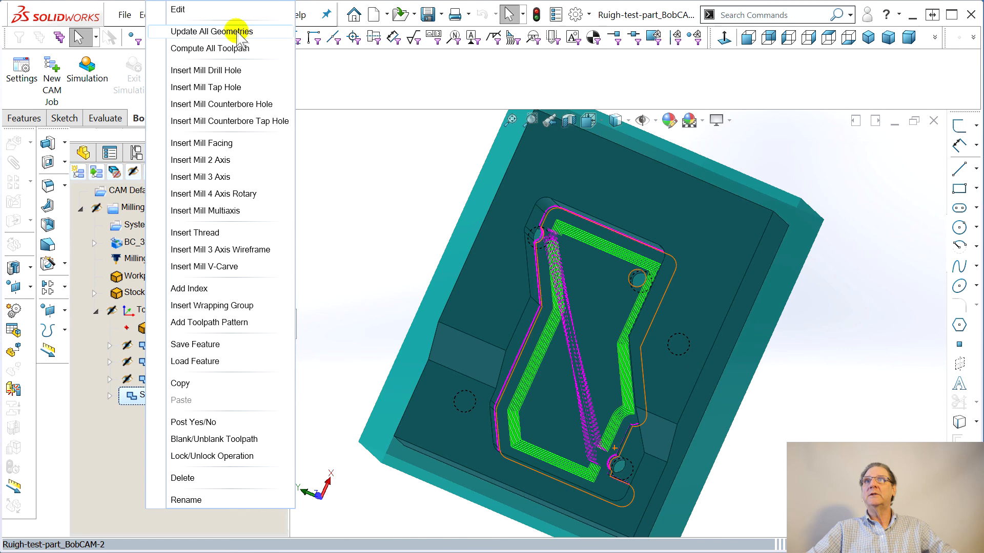
left_click(178, 10)
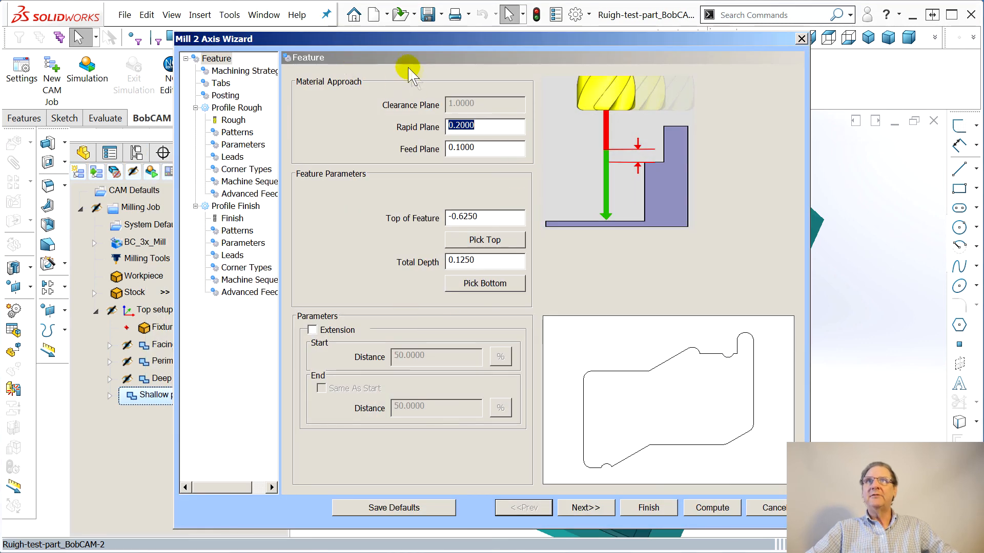
left_click_drag(405, 49, 328, 45)
left_click(154, 130)
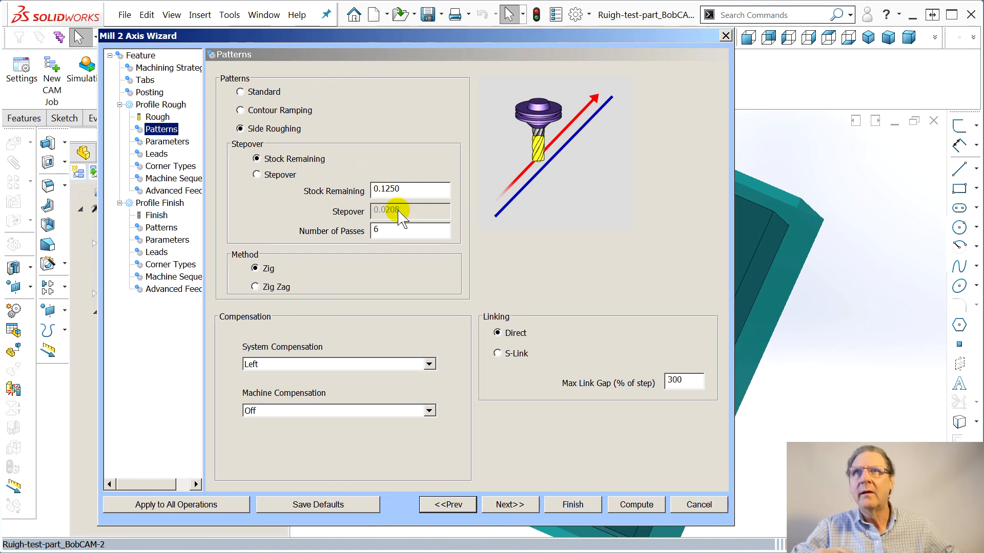
left_click(277, 175)
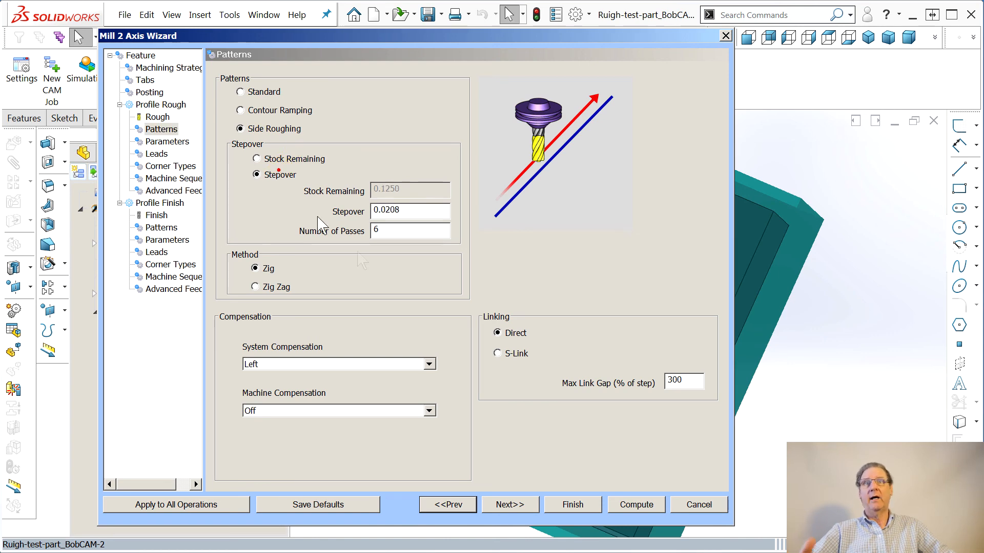
left_click(641, 508)
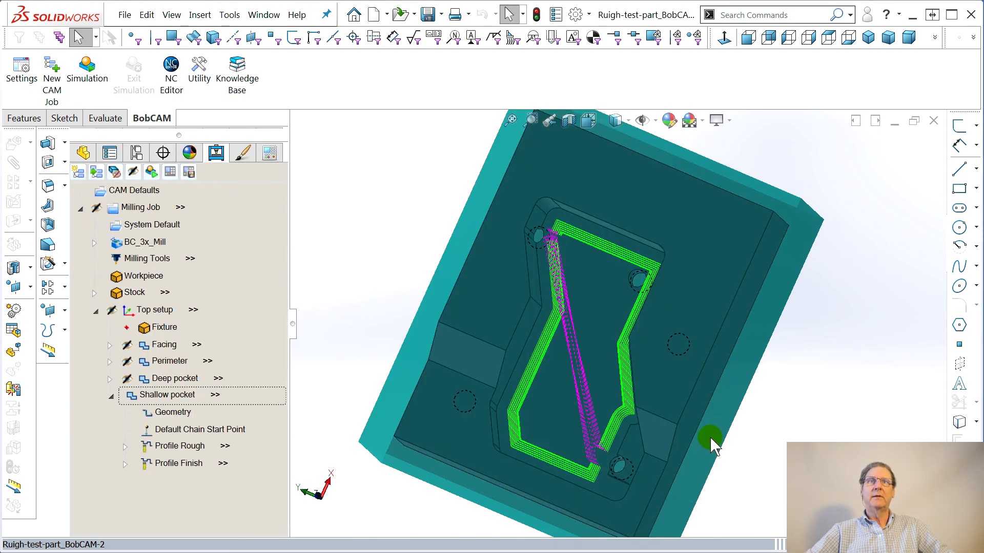
Step: Reopen Shallow pocket for editing and assign tool 1, the 2-flute 1/4 FLAT ENDMILL - LONG, from the tool crib to Profile Rough
left_click(164, 399)
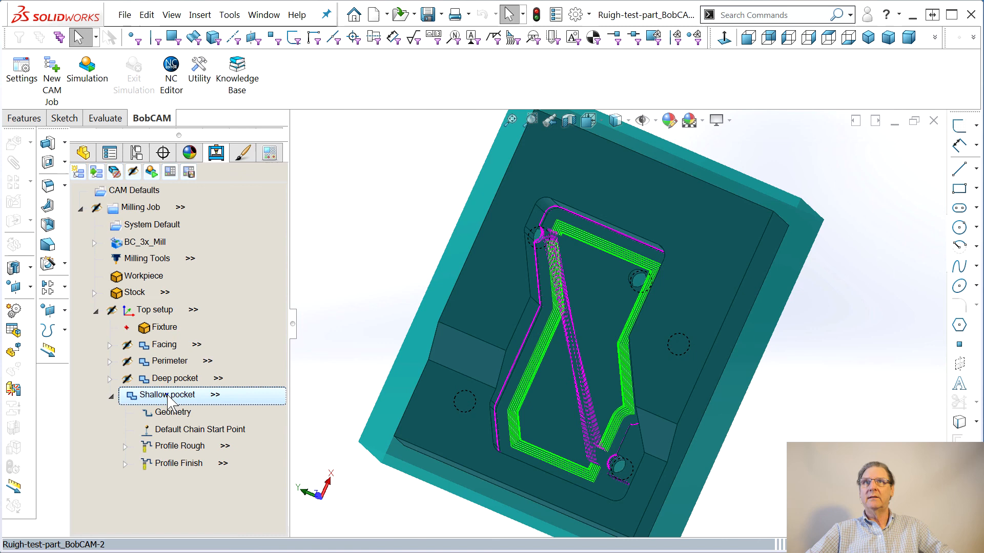
right_click(170, 402)
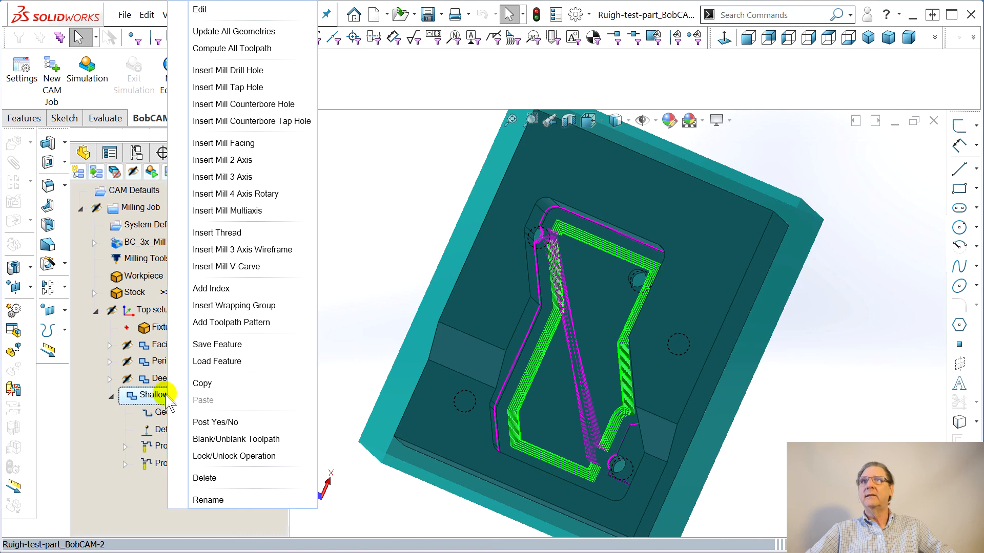
left_click(201, 12)
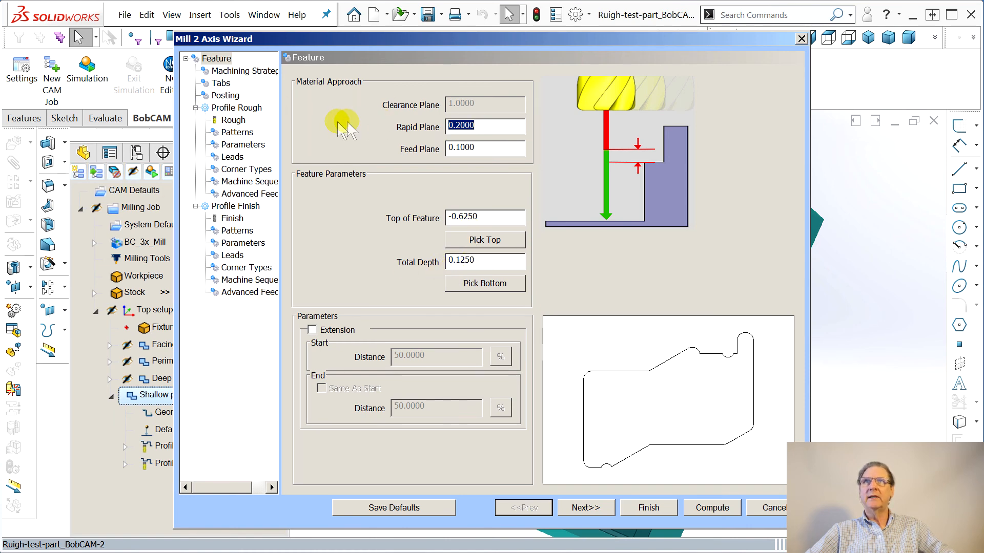
left_click(232, 121)
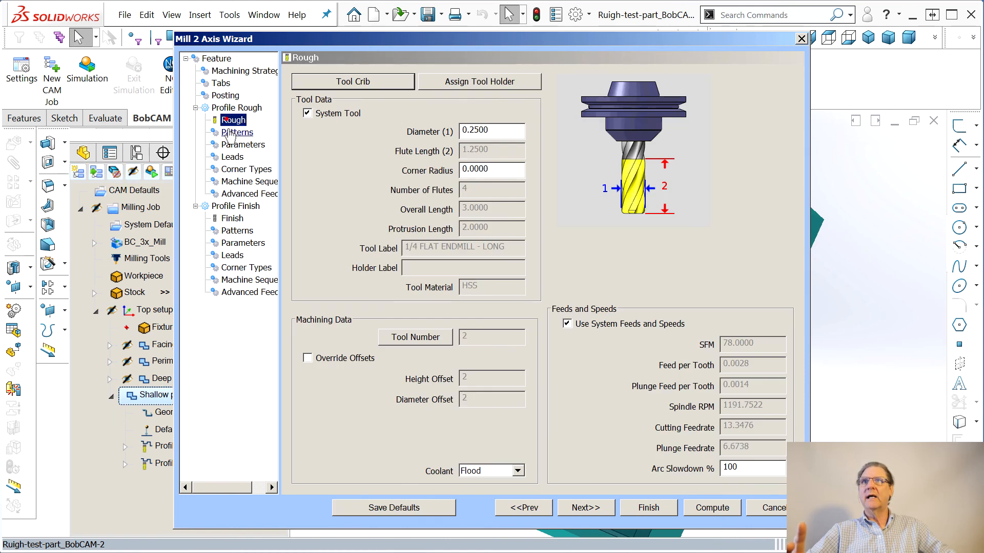
left_click(232, 134)
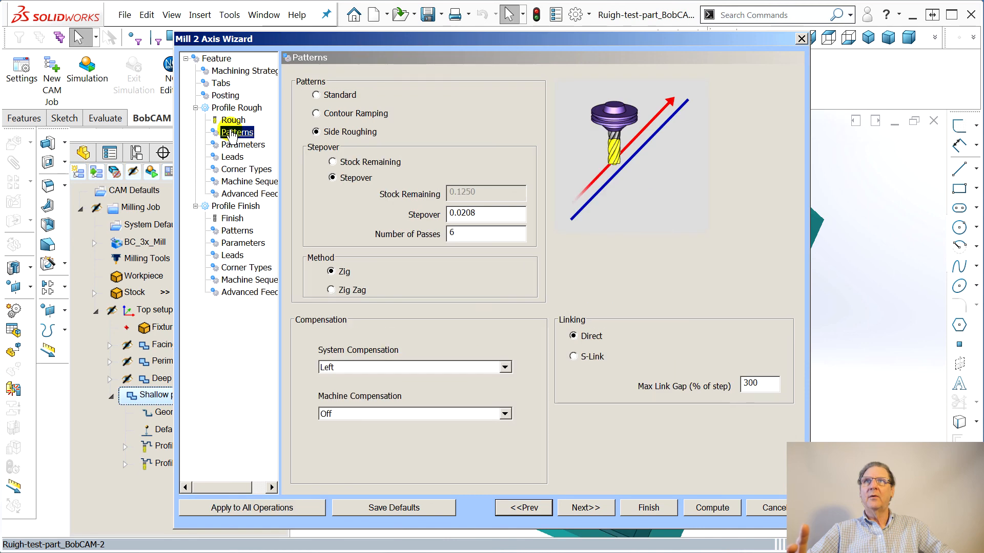
left_click(226, 121)
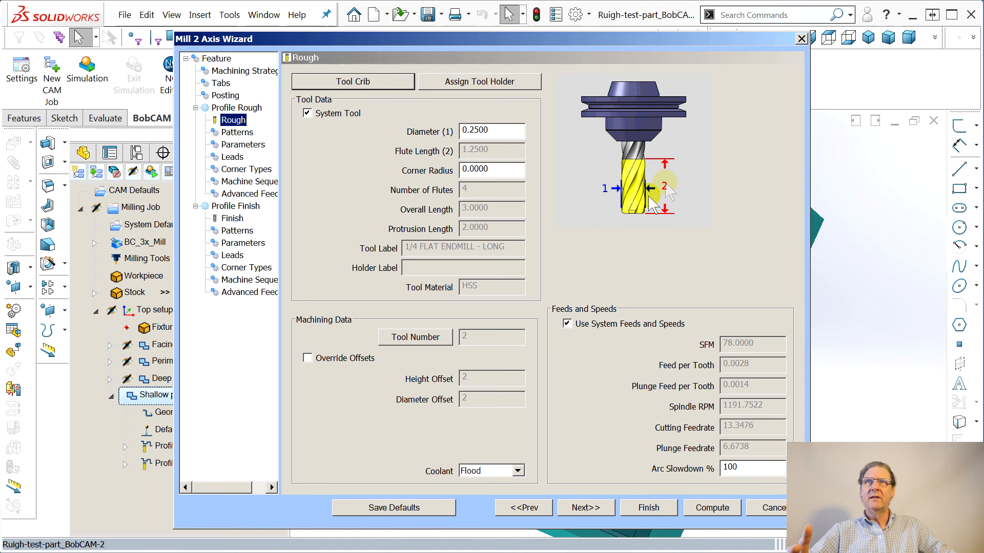
left_click(371, 82)
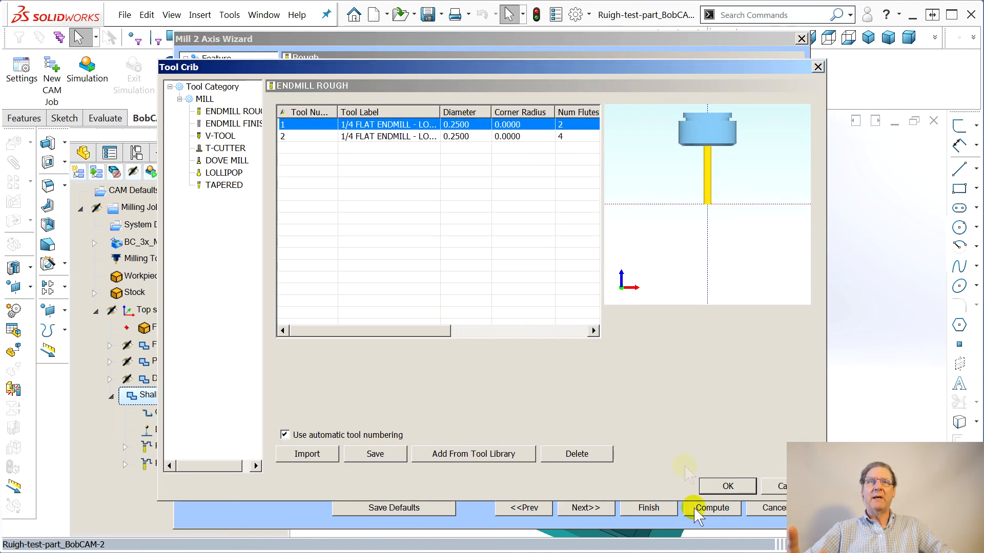
left_click(724, 489)
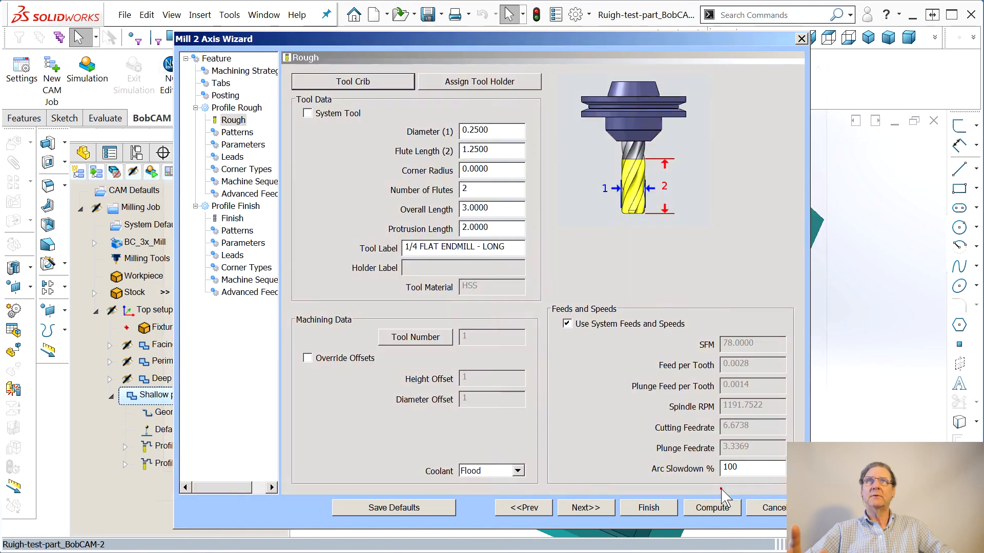
Step: Assign the same 2-flute 1/4 flat endmill, tool 1, from the tool crib to Shallow pocket's Profile Finish
left_click(231, 221)
left_click(354, 82)
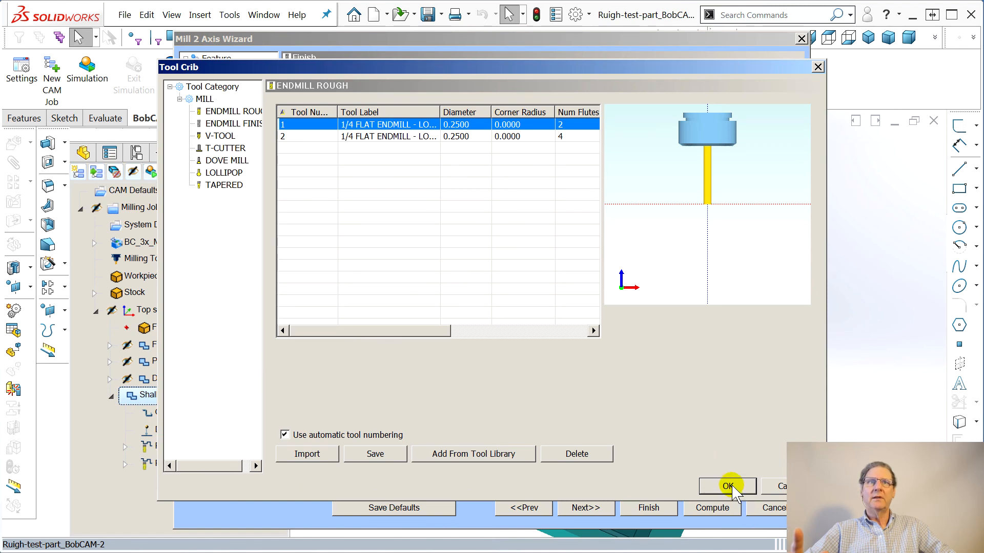
left_click(727, 487)
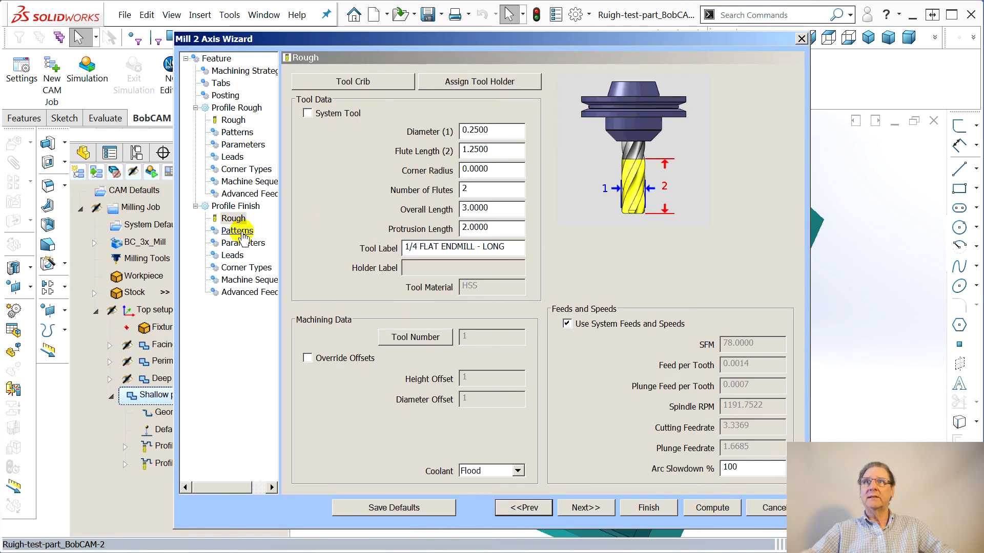
Step: Set the Profile Rough side roughing stepover of Shallow pocket to 0.125 and recompute the toolpath
left_click(238, 146)
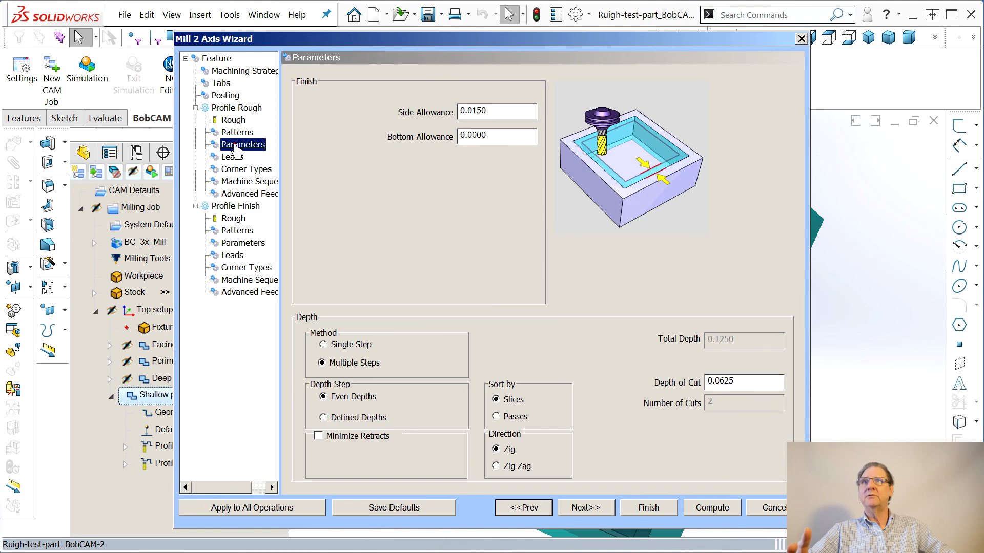
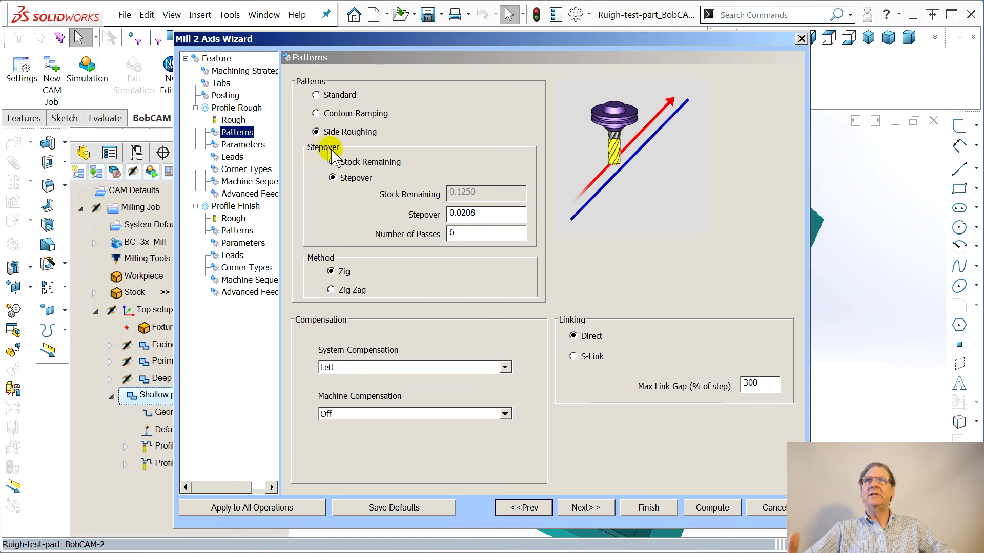
double_click(507, 216)
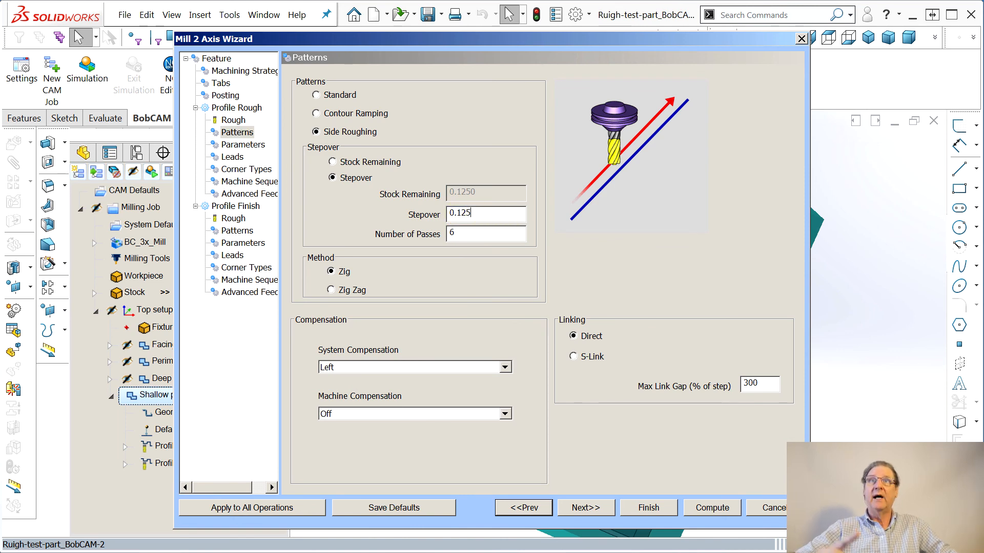
left_click(686, 510)
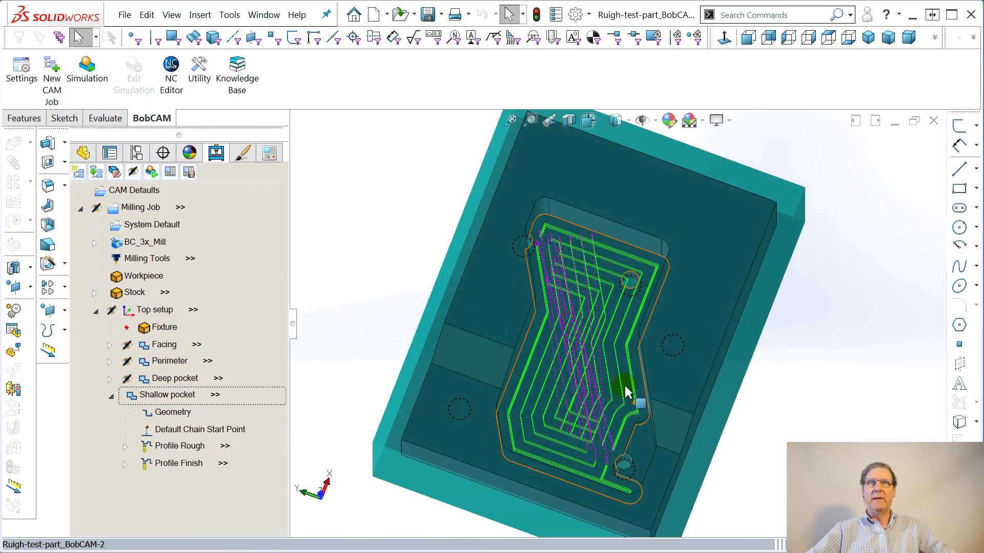
Step: Examine the Shallow pocket toolpath from several angles, checking the spacing of the passes and their coverage around the holes in the pocket floor
scroll(595, 338, "down", 10)
scroll(489, 430, "up", 10)
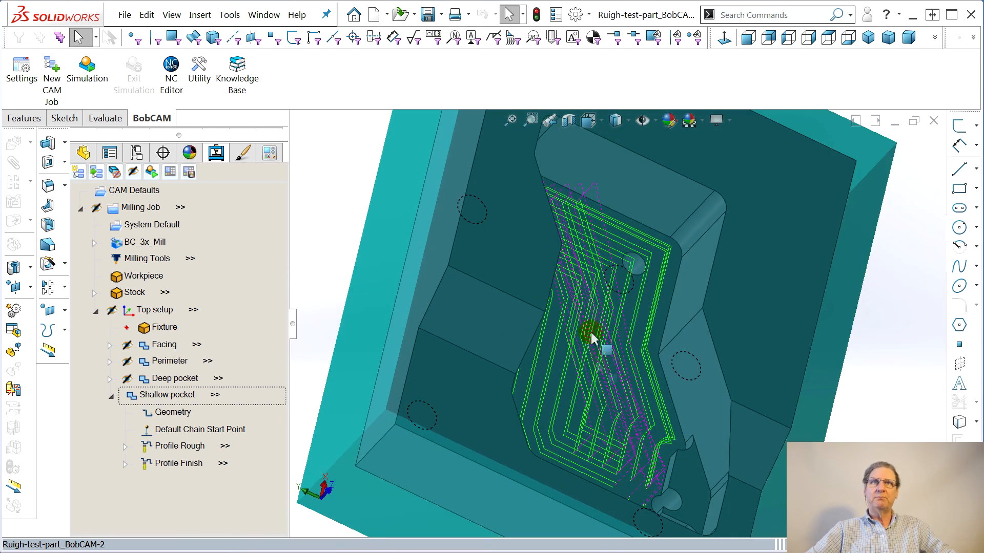
middle_click_drag(591, 333, 567, 430)
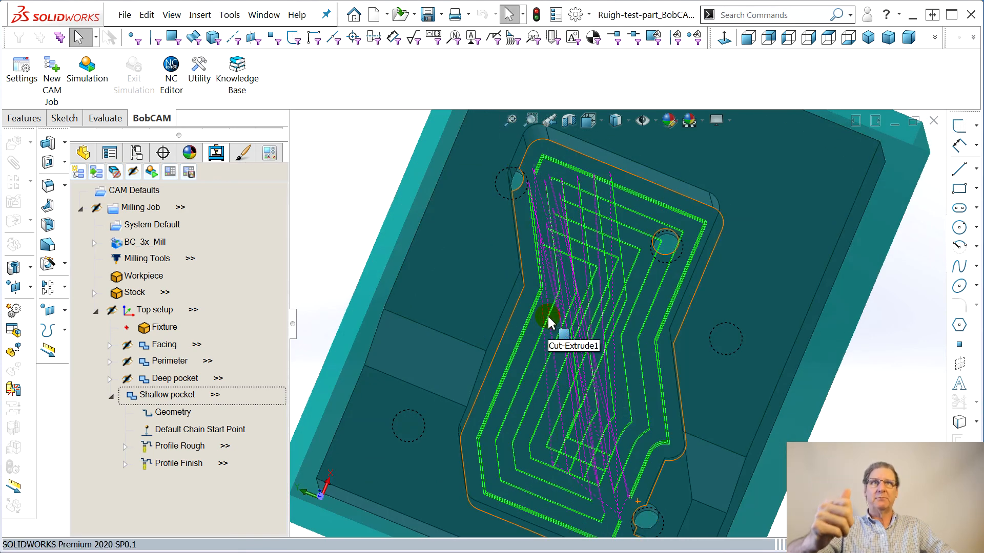
middle_click_drag(665, 235, 687, 270)
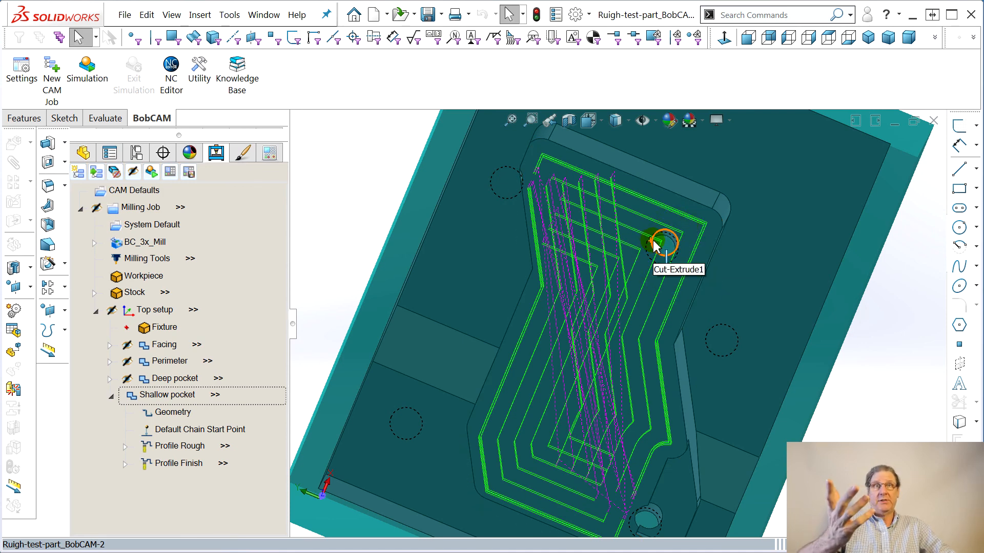
middle_click_drag(533, 378, 650, 370)
scroll(566, 380, "down", 3)
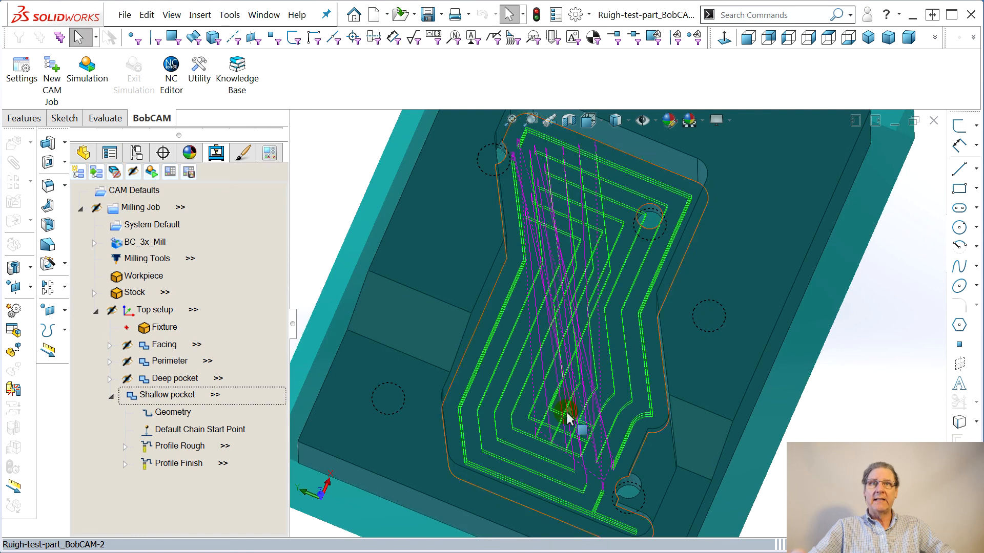
scroll(634, 499, "down", 3)
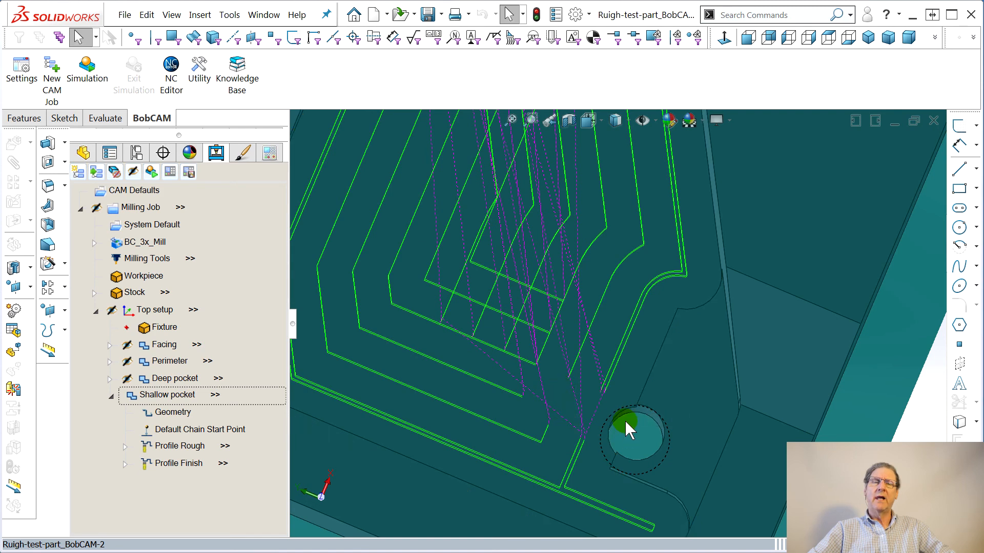
scroll(556, 303, "up", 5)
right_click_drag(550, 266, 549, 335)
right_click(549, 336)
middle_click_drag(476, 318, 509, 486)
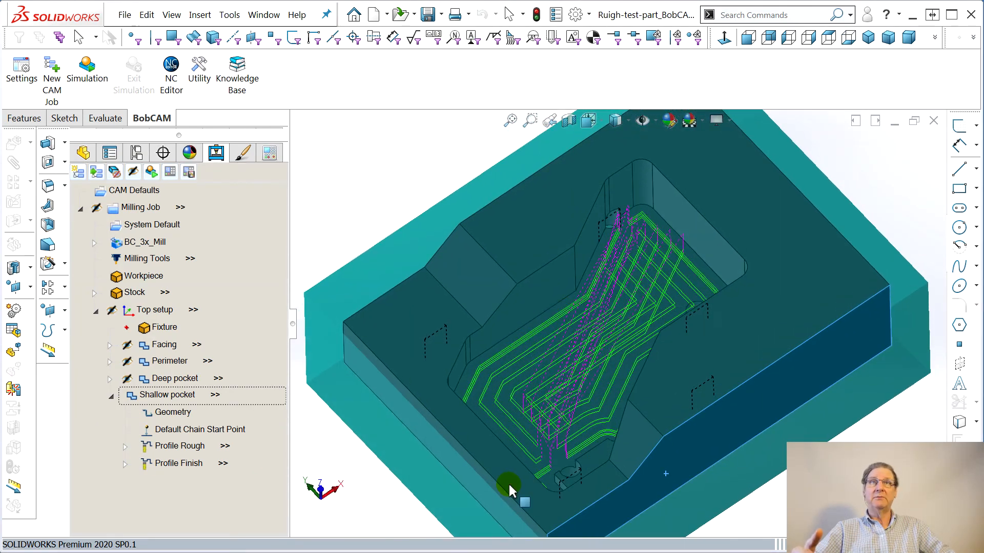
Step: Save the part with its CAM job and acknowledge the BobCAM demo-mode notice
scroll(643, 258, "down", 5)
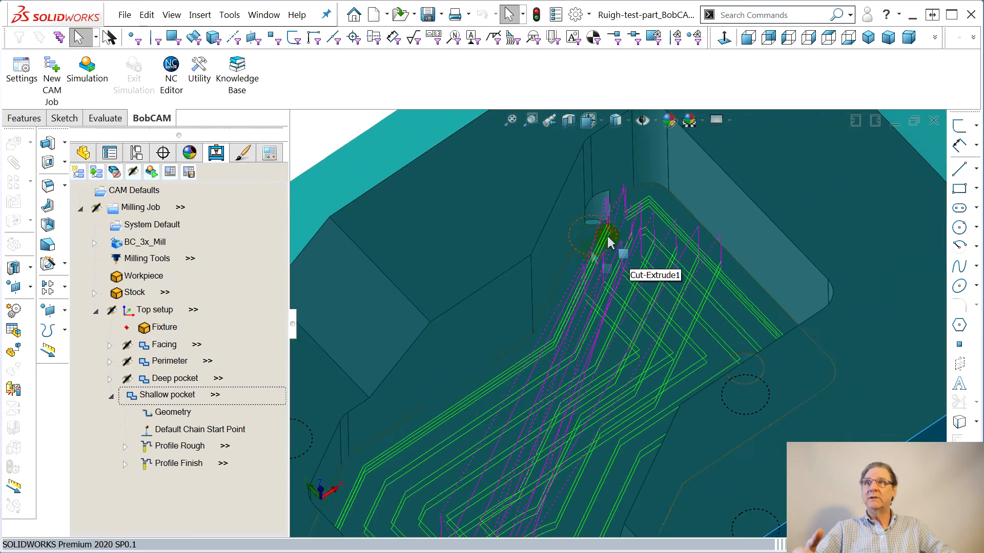
scroll(610, 243, "down", 8)
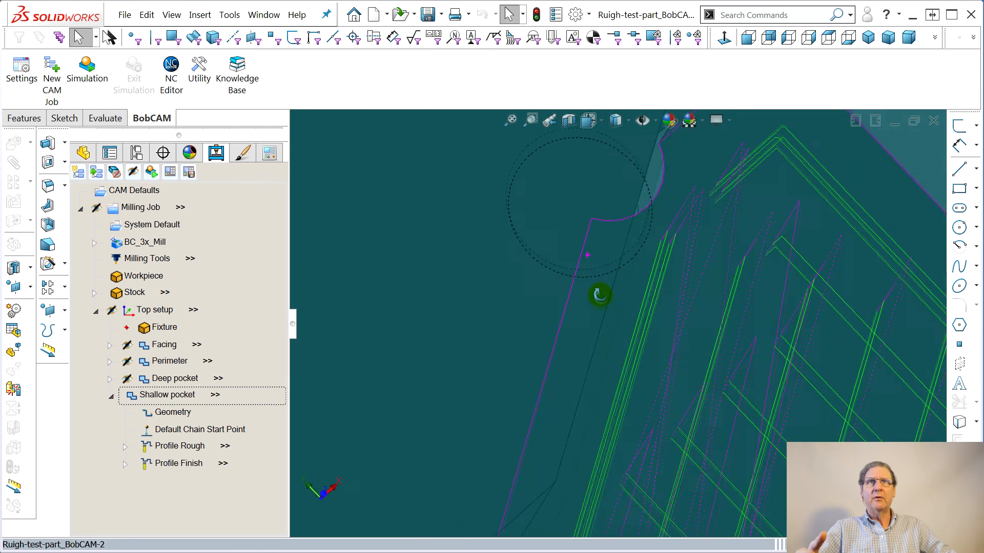
scroll(600, 294, "up", 3)
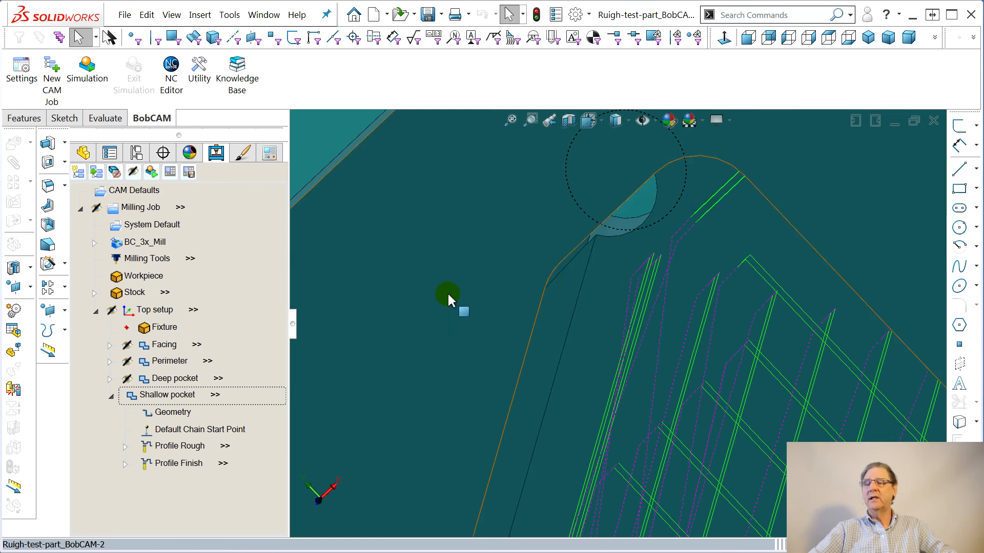
scroll(501, 377, "up", 6)
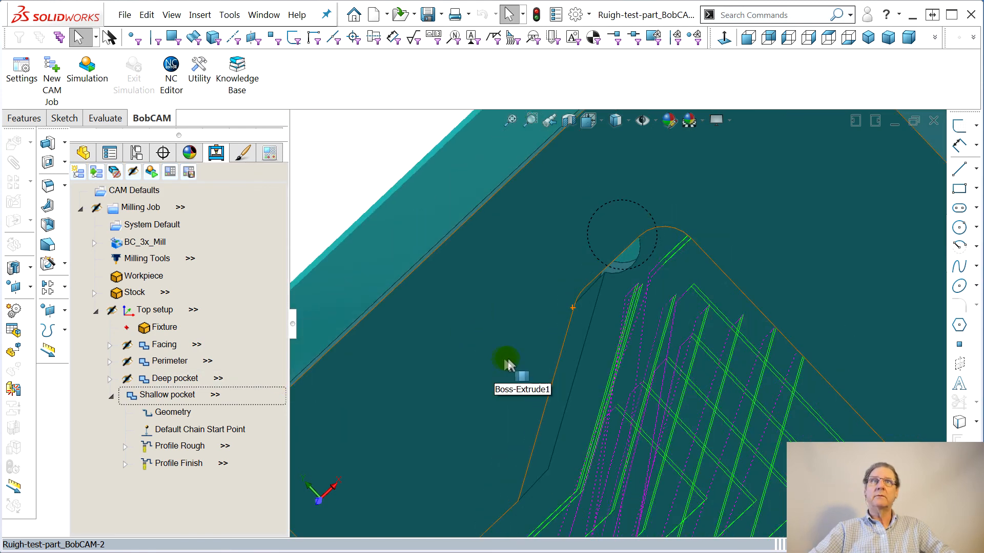
left_click(124, 14)
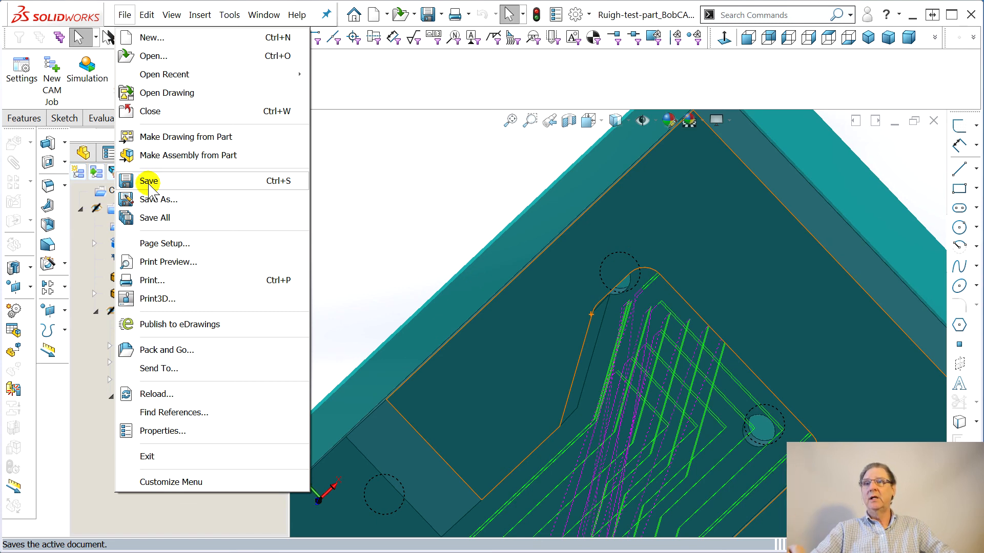
left_click(148, 182)
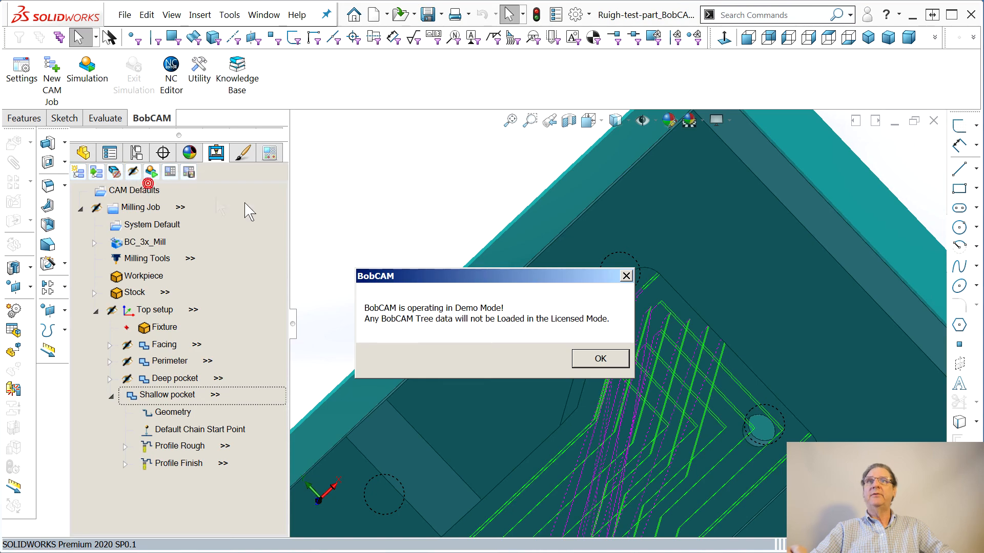
left_click(600, 359)
Step: Start a toolpath simulation of the milling job and skip ahead four operations to the shallow pocket
middle_click_drag(629, 387, 657, 270)
scroll(717, 384, "up", 3)
right_click_drag(695, 455, 696, 411)
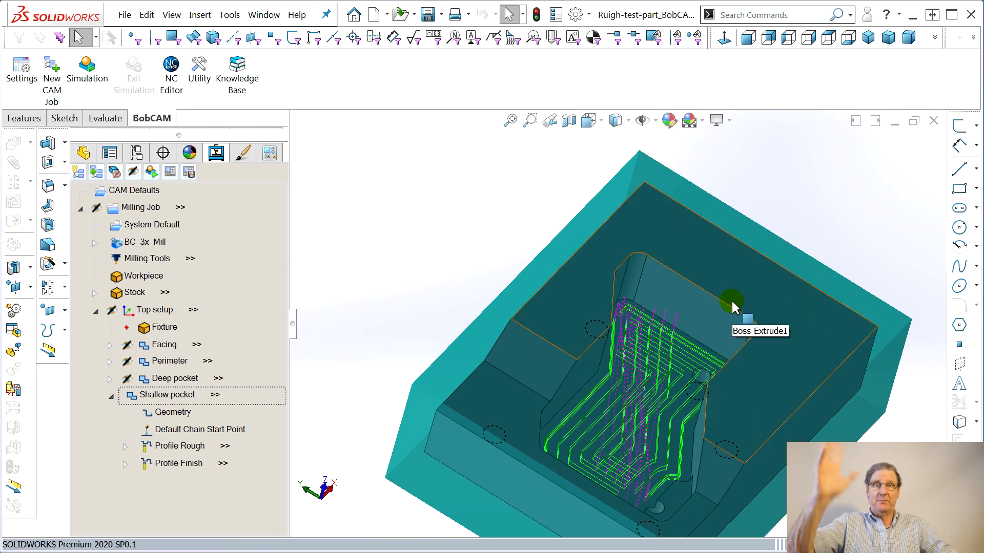
middle_click_drag(715, 321, 711, 287)
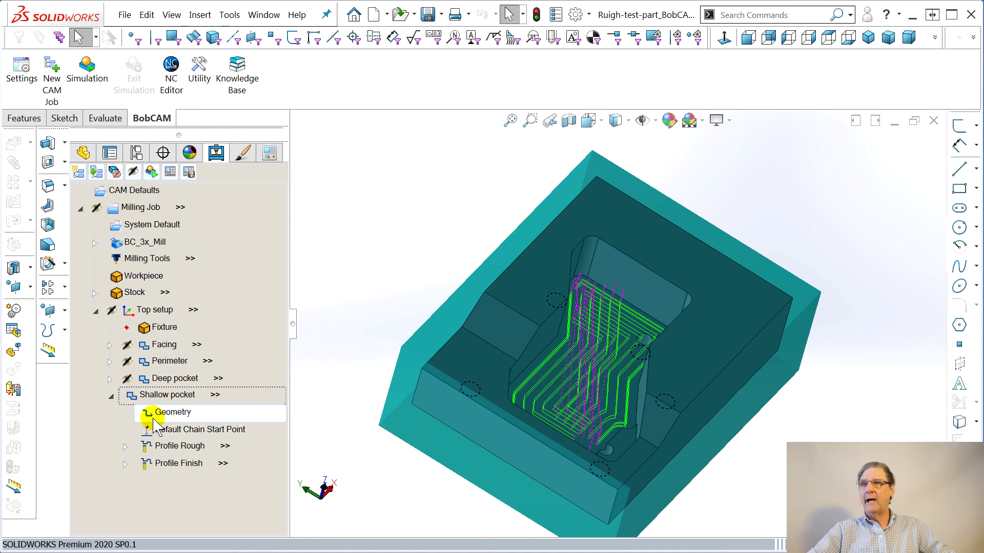
left_click(136, 292)
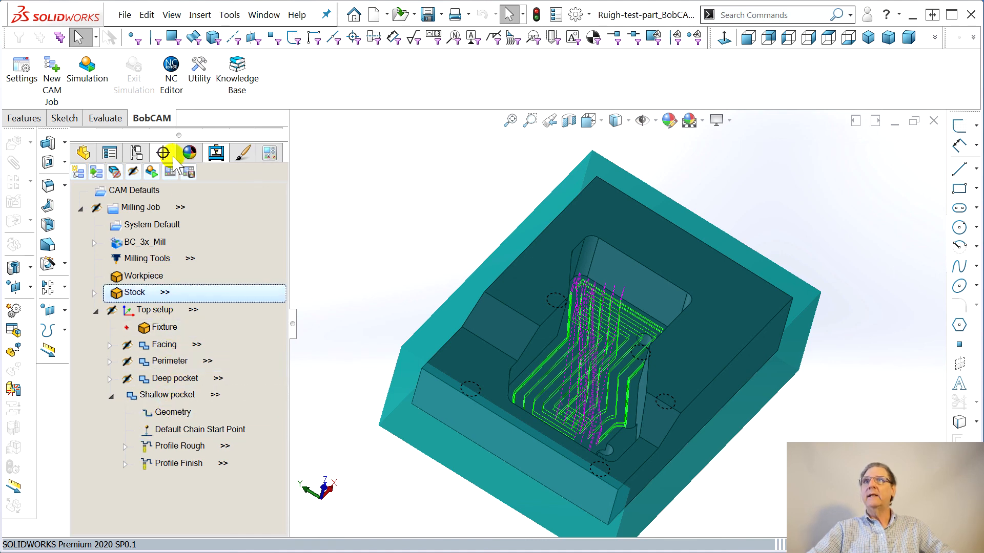
left_click(152, 174)
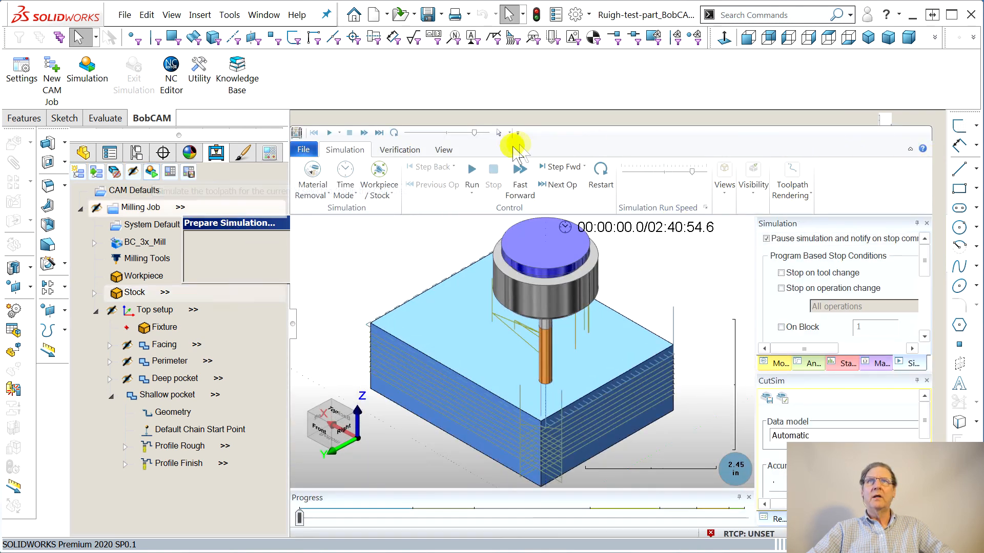
left_click(557, 188)
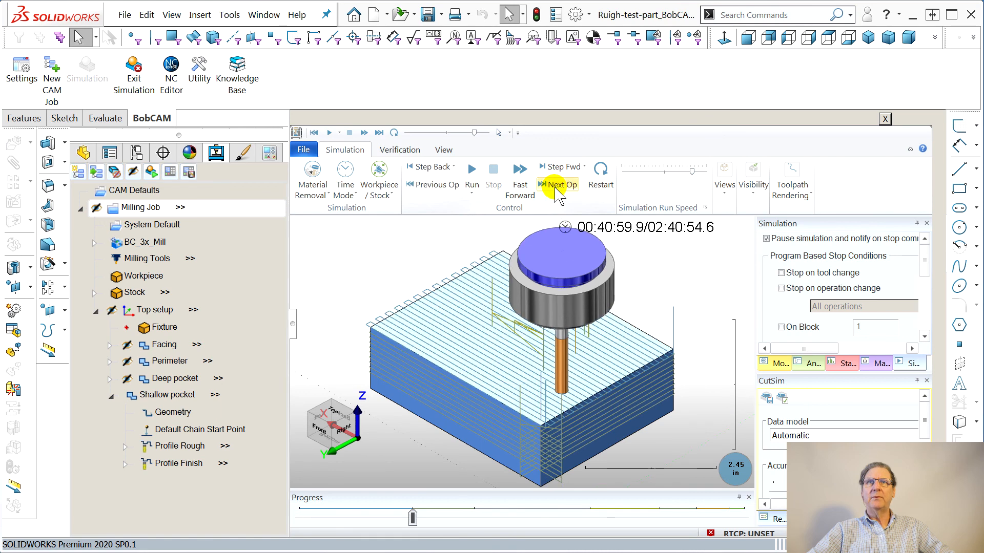
left_click(557, 189)
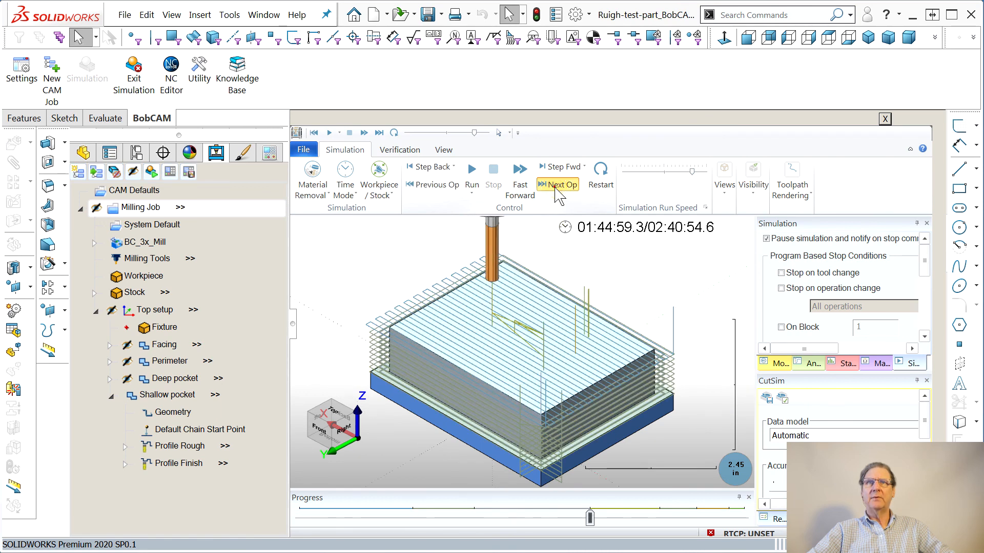
left_click(557, 189)
left_click(557, 189)
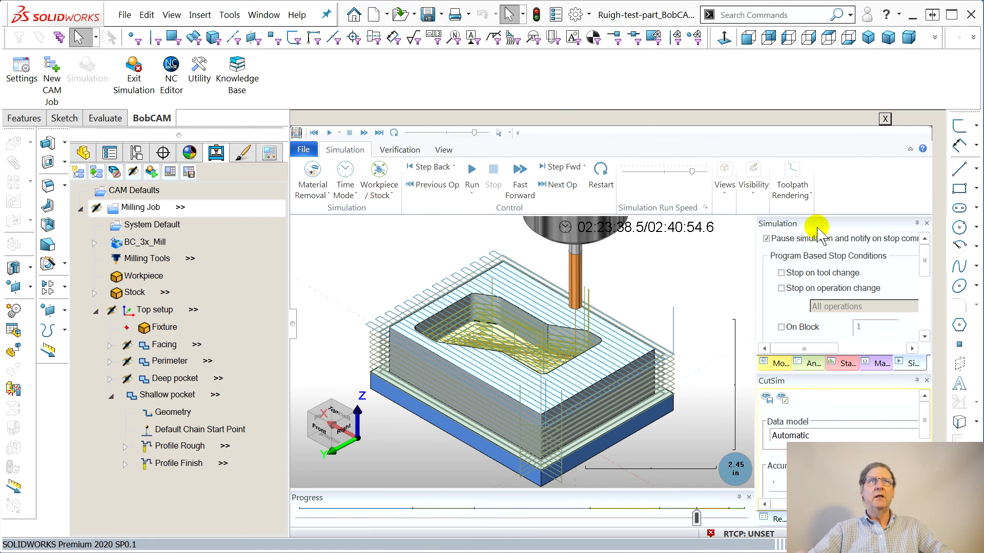
Step: Hide the toolpath lines in the simulation and examine the machined pocket from above and from its sides
left_click(757, 189)
left_click(756, 233)
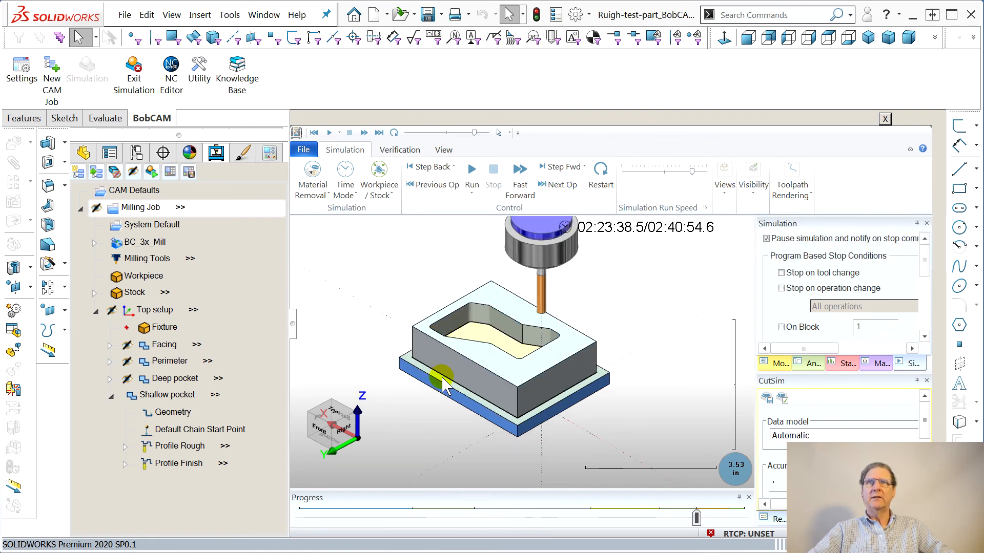
middle_click_drag(470, 332, 469, 351)
left_click_drag(444, 319, 497, 335)
scroll(497, 335, "up", 5)
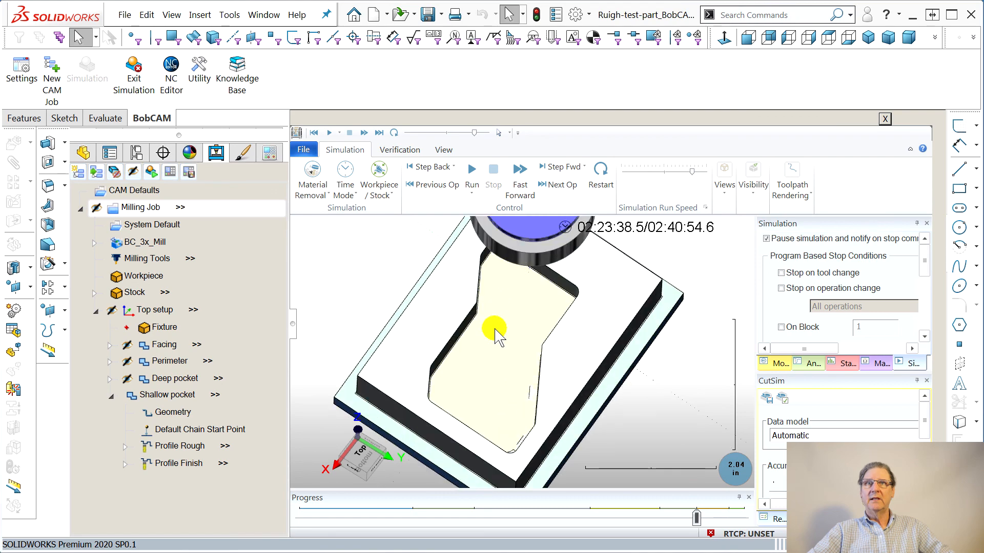
left_click_drag(469, 372, 467, 336)
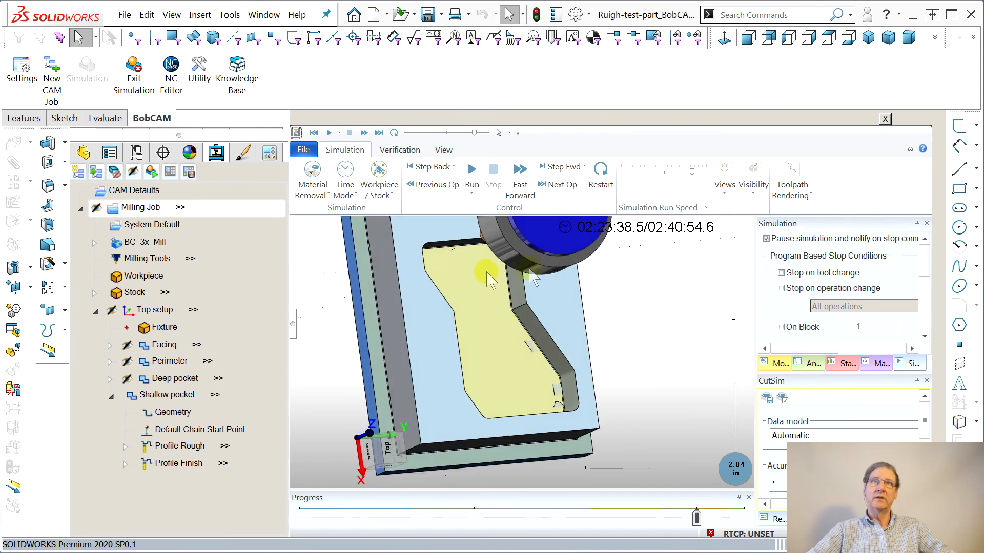
Step: Run the simulation through the shallow pocket operation, dismiss the gouge/collision report and exit the simulation
left_click(471, 176)
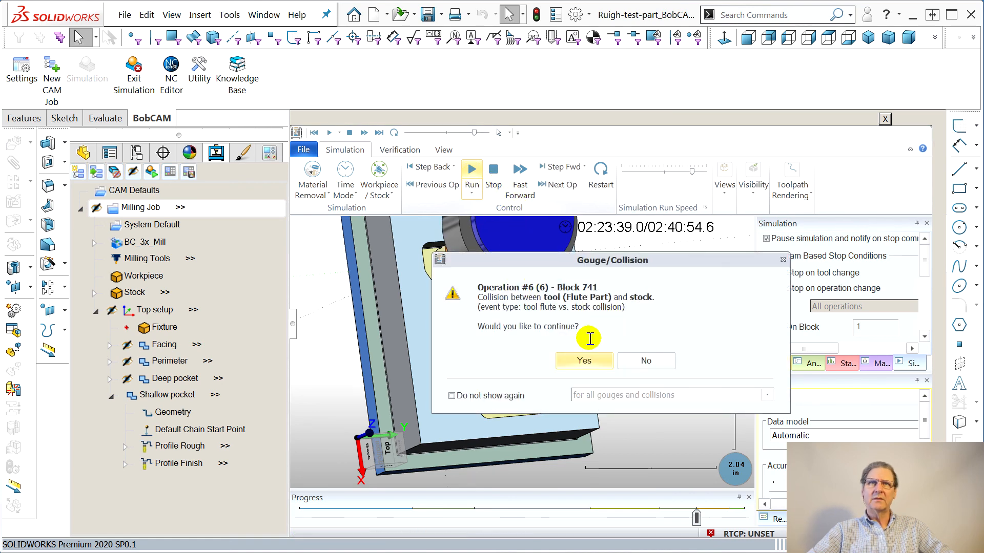
left_click(782, 259)
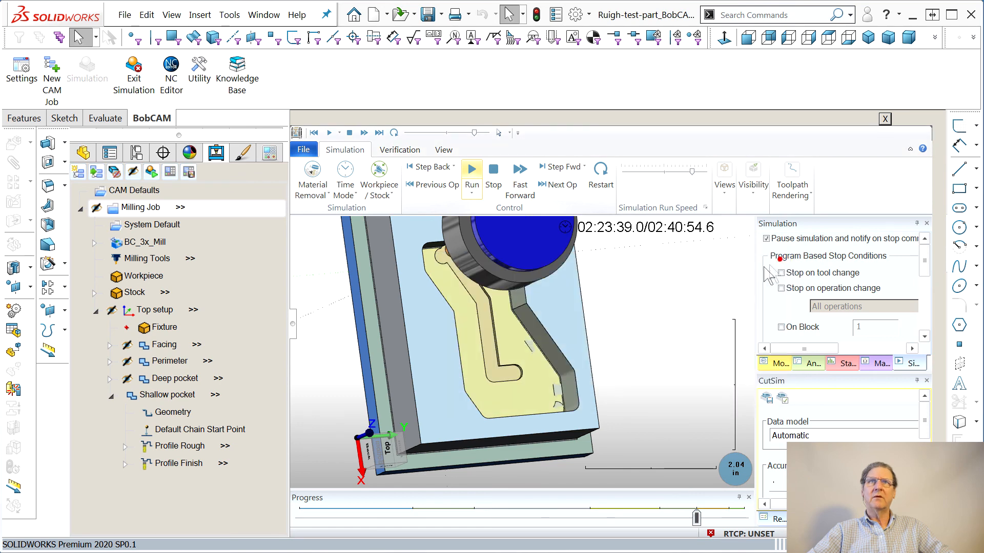
left_click(886, 119)
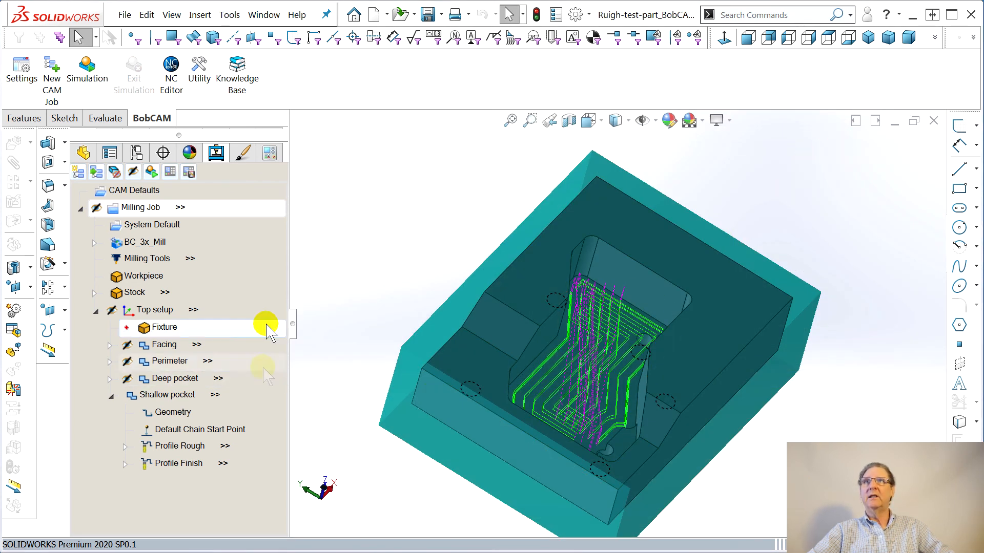
Step: Simulate the milling job again, fast-forward it to the end of all operations and exit the simulation
left_click(148, 171)
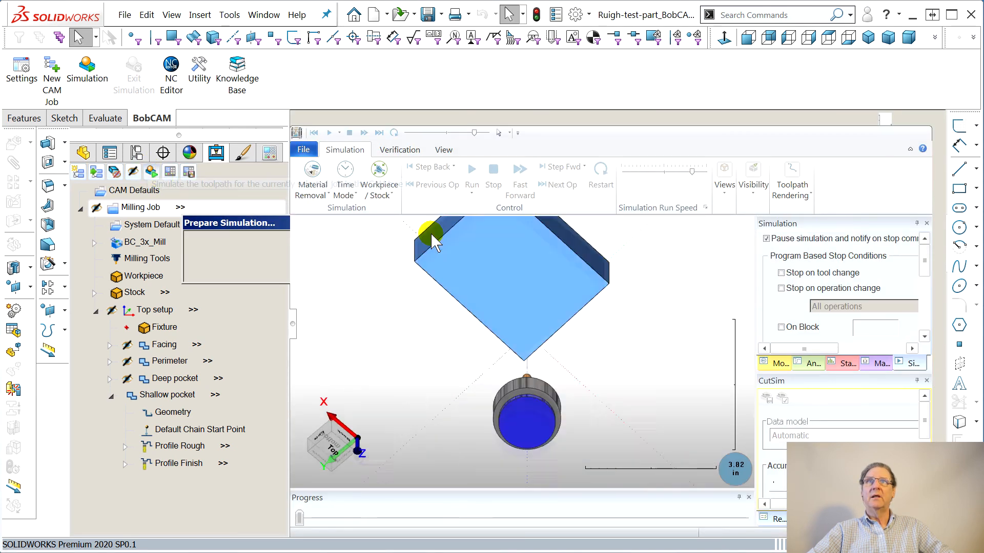
left_click(520, 177)
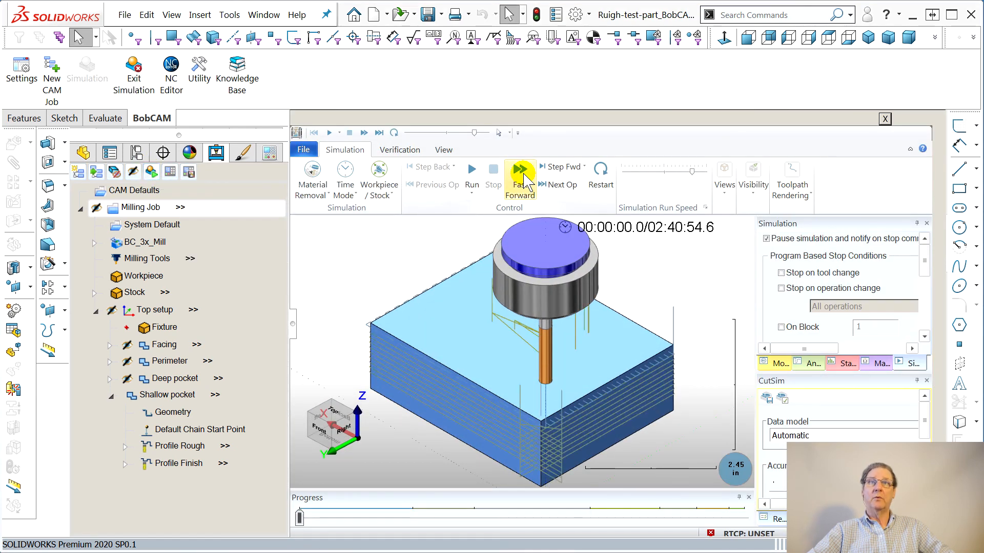
left_click(522, 176)
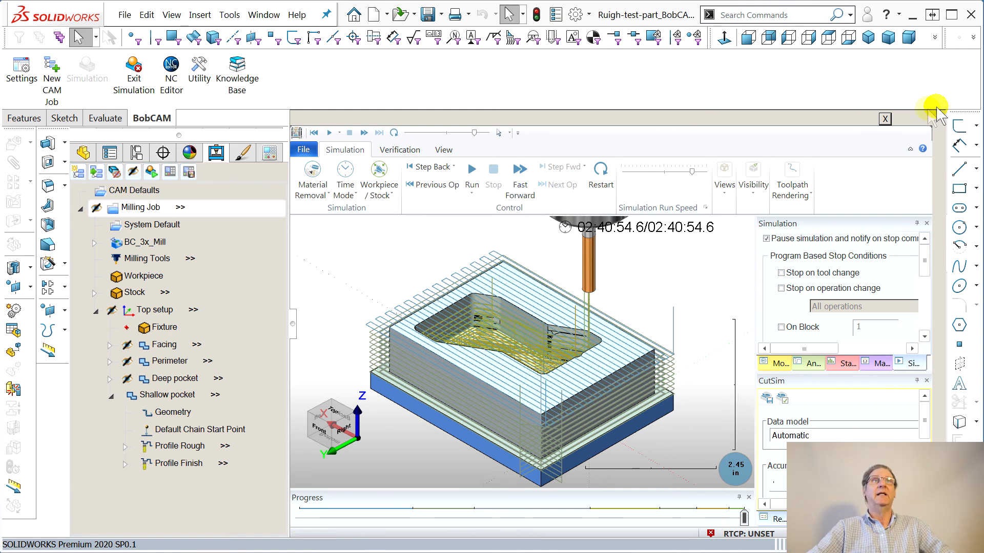
left_click(884, 119)
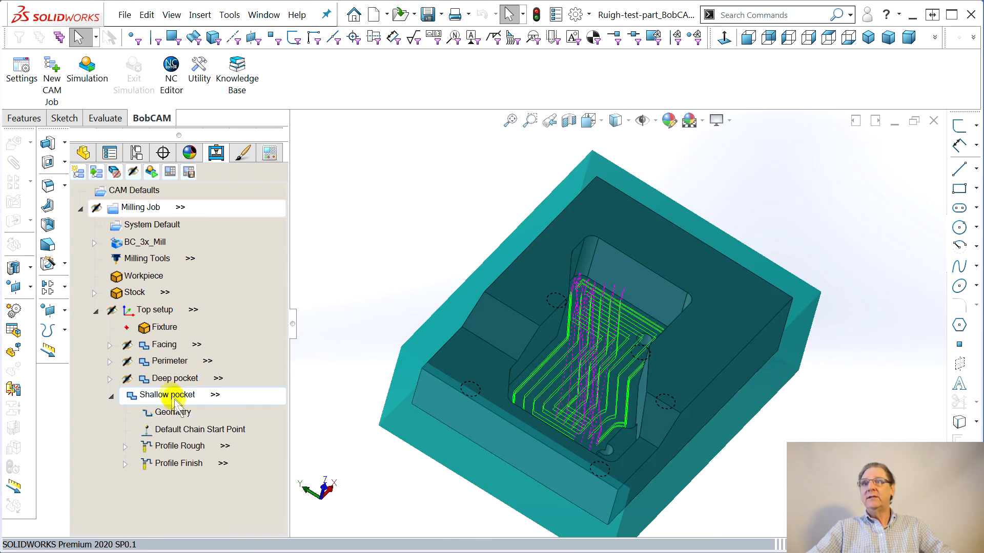
Step: Edit the Shallow pocket feature with a rapid plane of 0.3000 and a feed plane of 0.2000, and recompute its toolpath
right_click(173, 399)
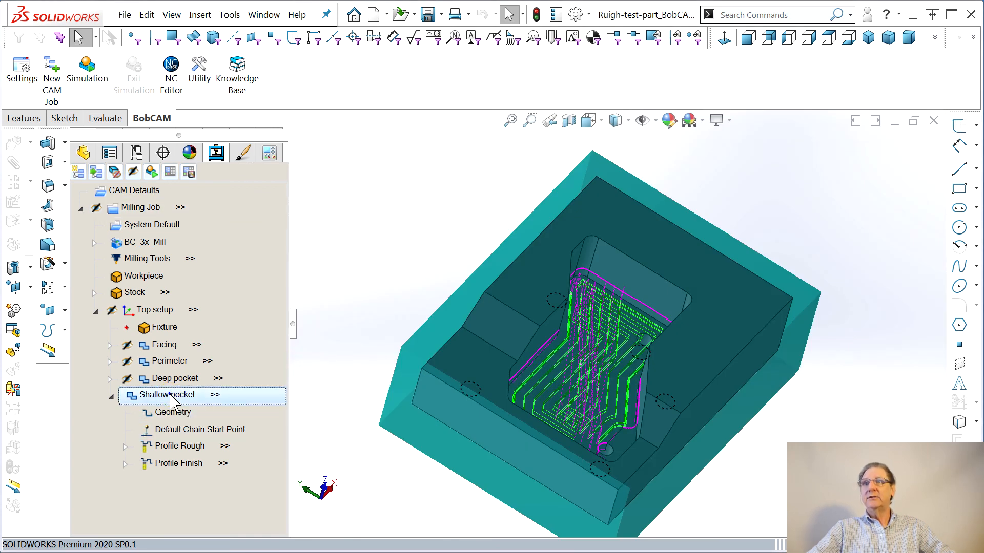
left_click(205, 10)
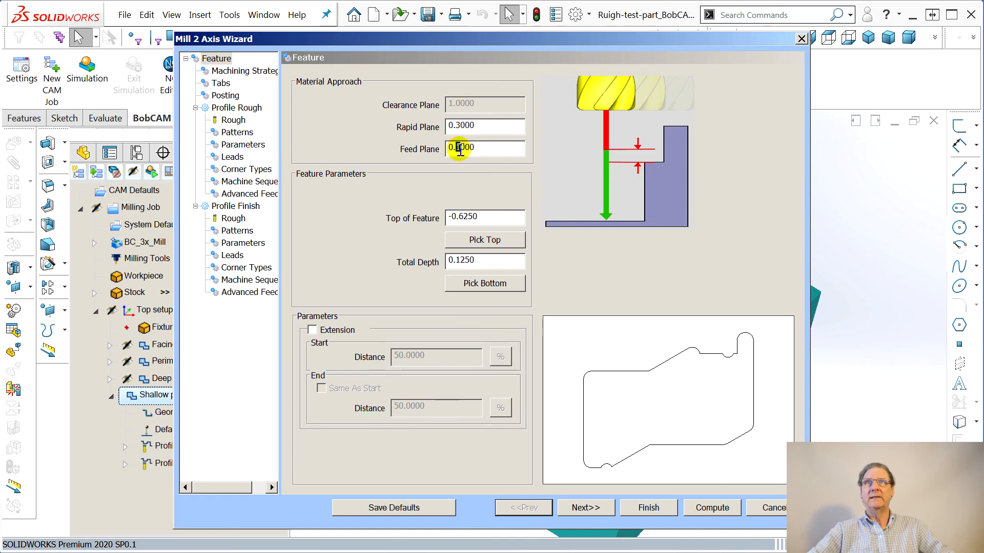
left_click(626, 475)
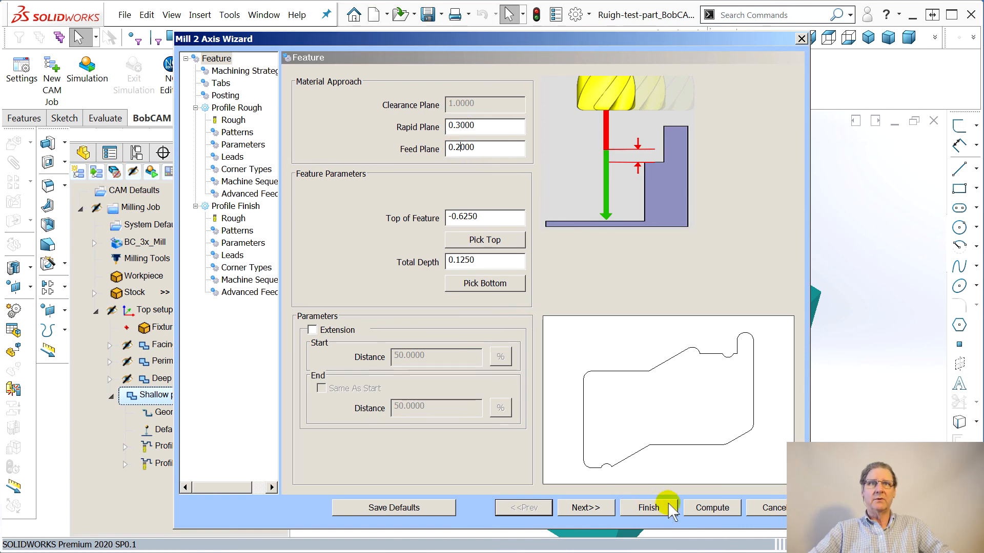
left_click(703, 510)
left_click(578, 361)
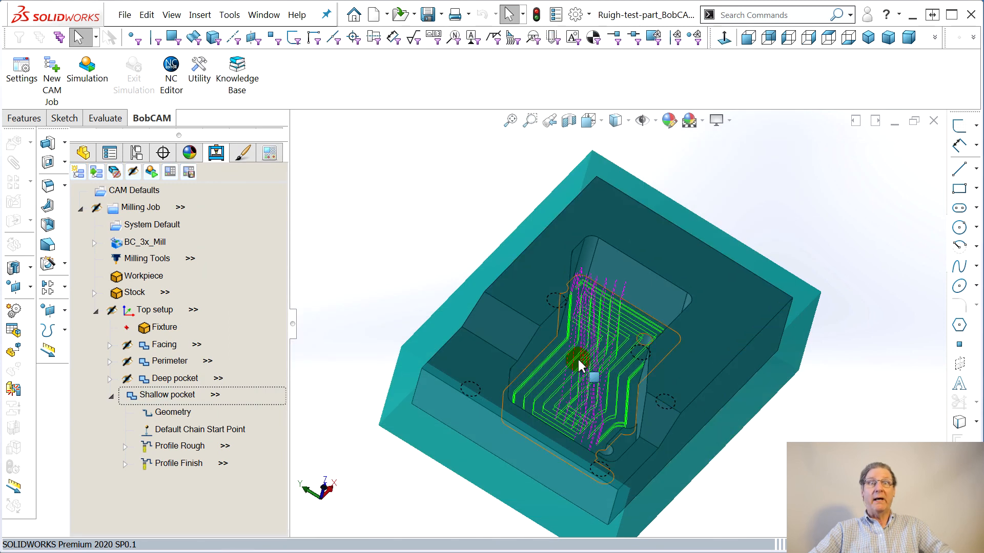
Step: Save the part with the recomputed Shallow pocket toolpath and acknowledge the demo-mode notice
left_click(434, 385)
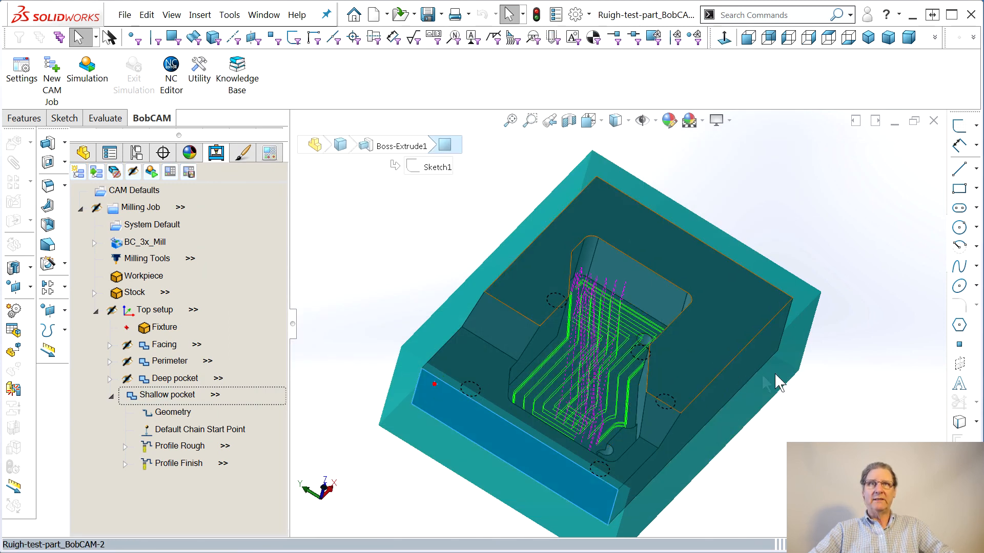
scroll(685, 382, "up", 1)
scroll(685, 383, "down", 2)
left_click(170, 228)
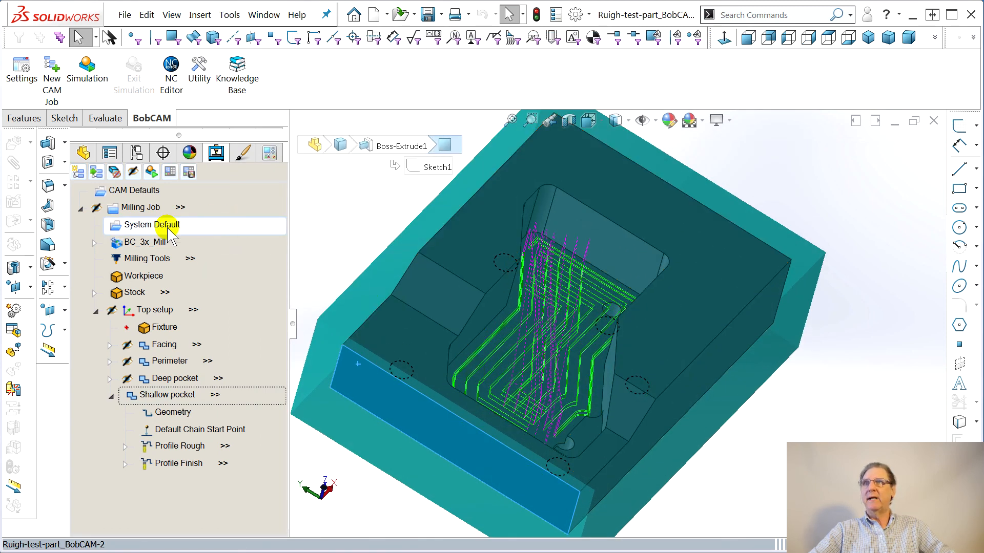
left_click(124, 14)
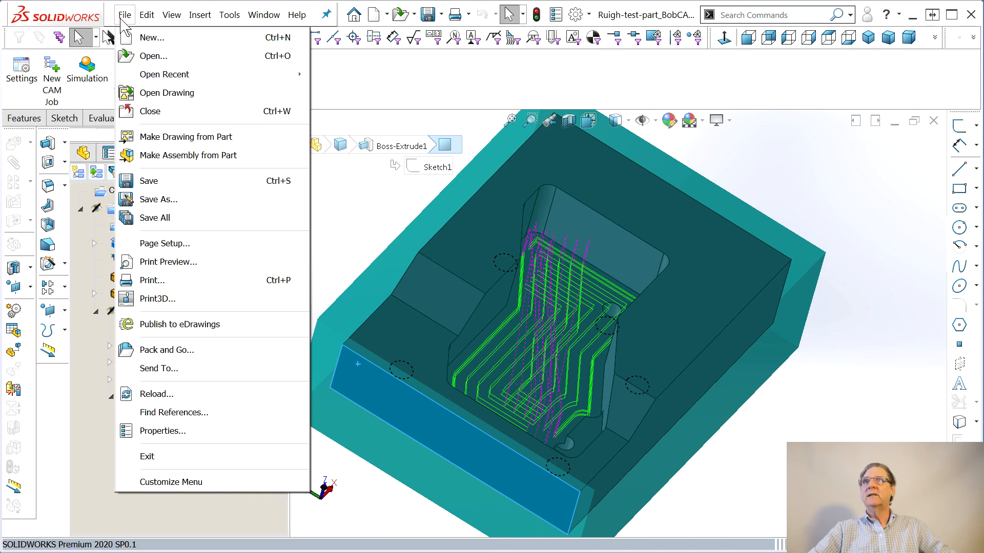
left_click(270, 182)
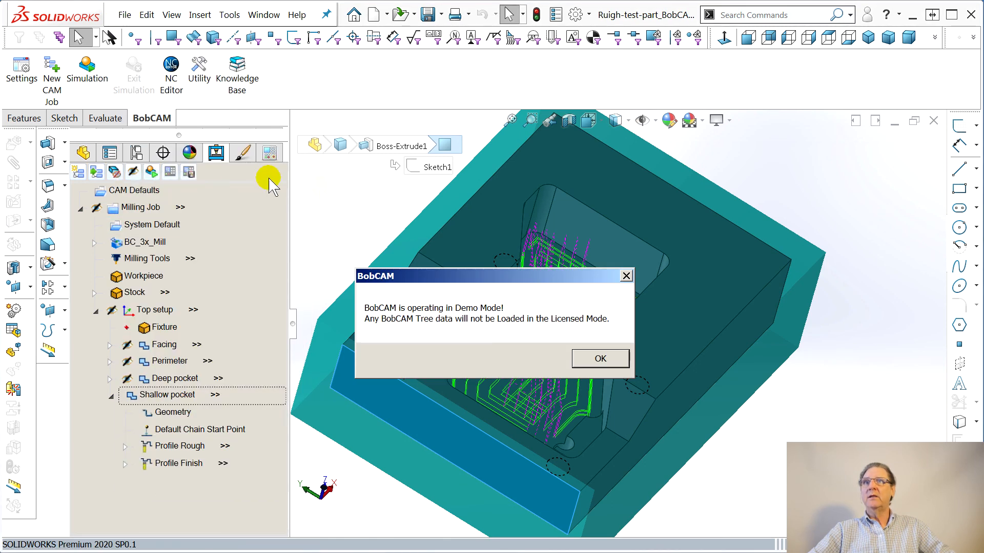
left_click(601, 358)
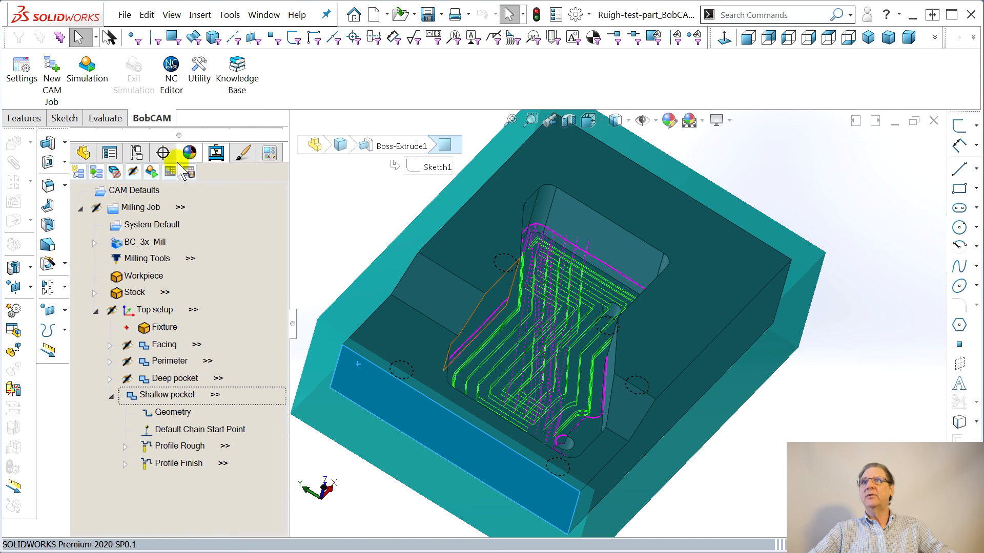
Step: Simulate the updated milling job and skip ahead four operations to recheck the shallow pocket
left_click(151, 174)
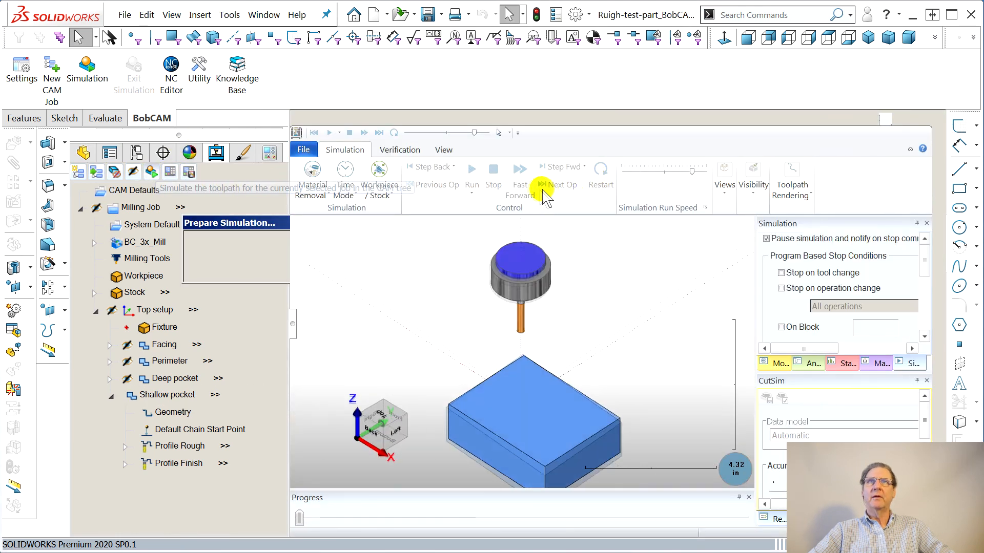
left_click(557, 187)
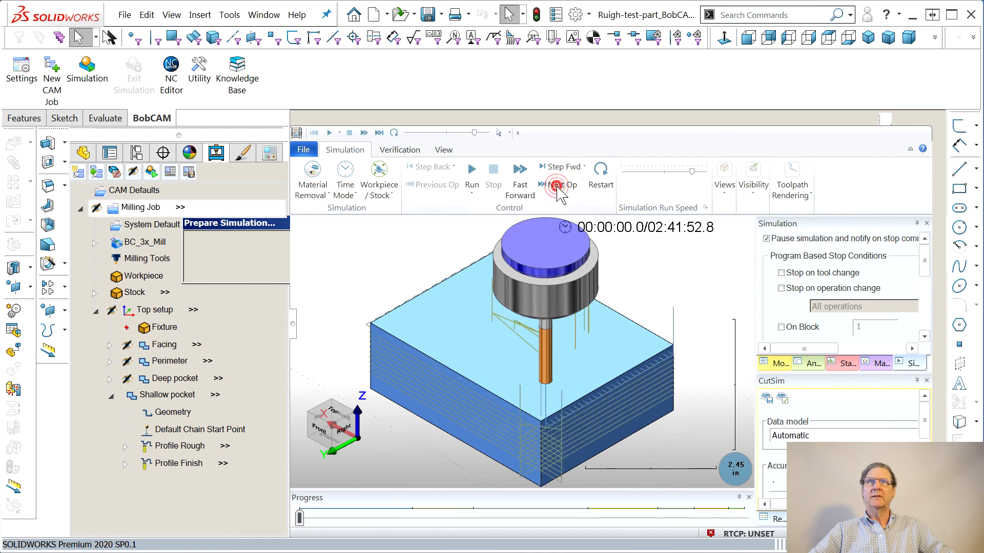
left_click(557, 187)
left_click(557, 187)
left_click(557, 187)
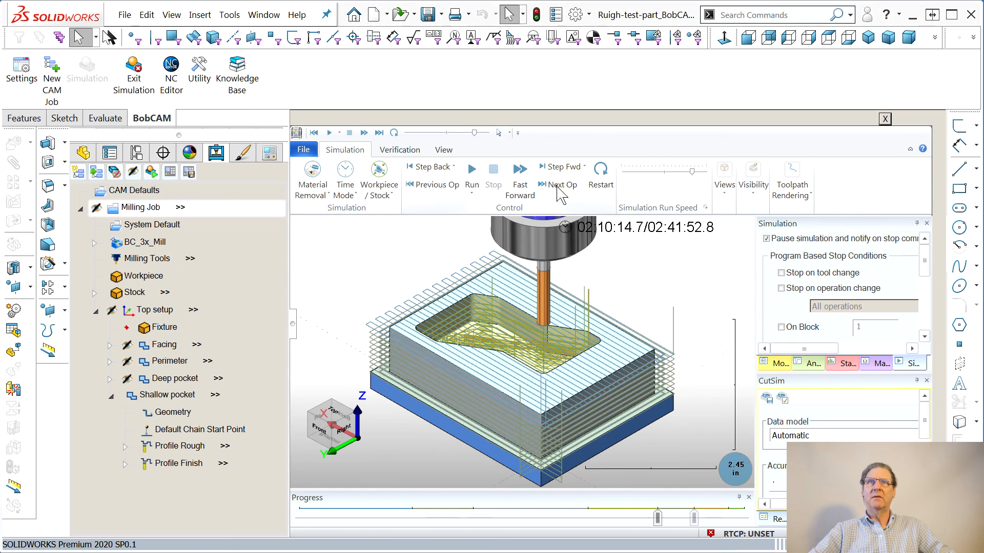
Step: Run the simulation from the next operation, stop at the gouge/collision, inspect the cut up close and exit the simulation
left_click(557, 187)
left_click(471, 181)
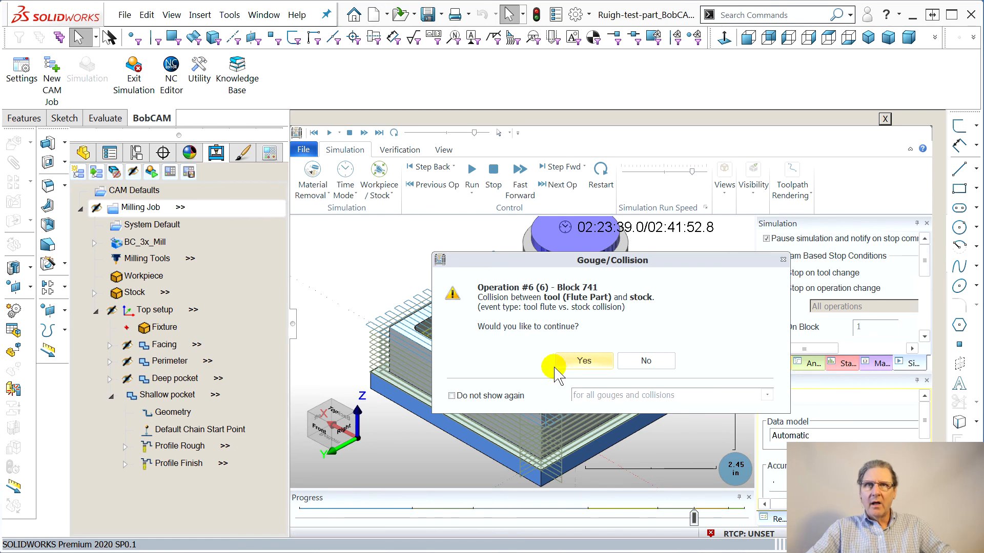
left_click(646, 362)
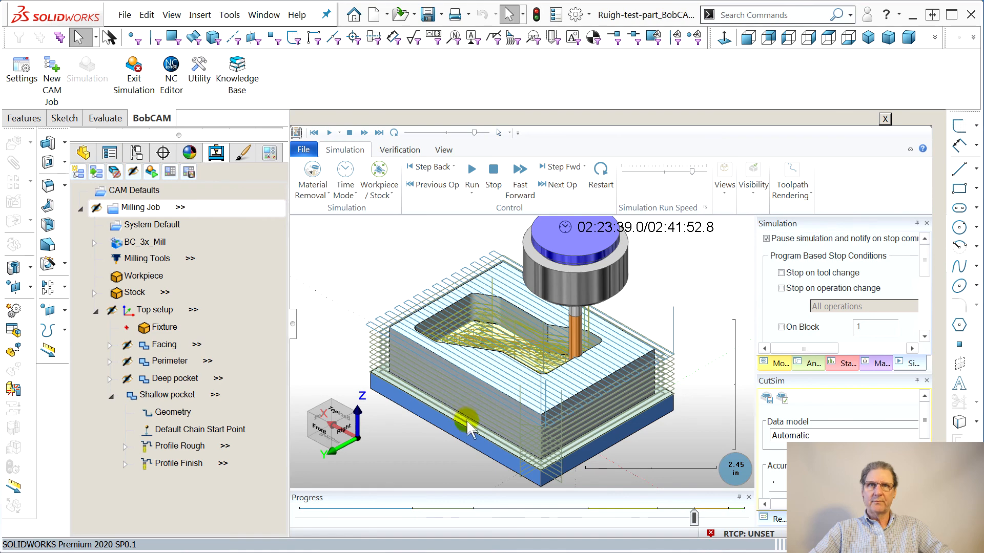
left_click_drag(482, 433, 301, 352)
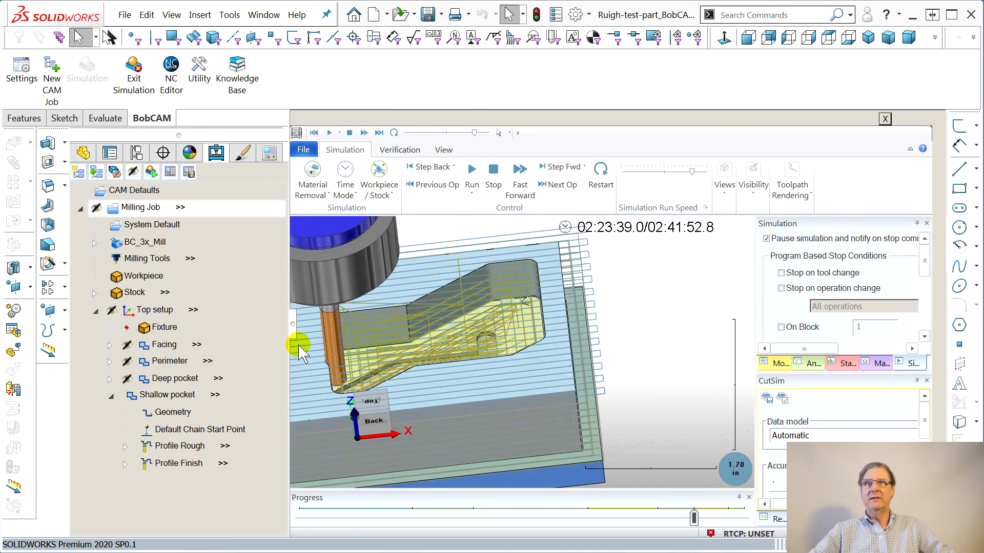
scroll(301, 353, "up", 5)
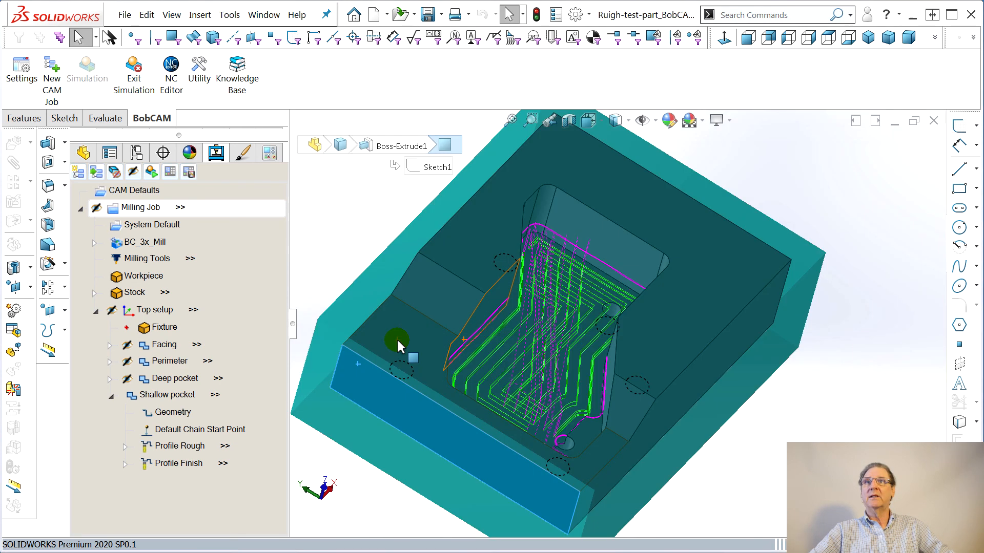
Step: Edit the Shallow pocket feature, set its Profile Rough pattern to 5 passes and recompute the toolpath
middle_click_drag(476, 381, 448, 352)
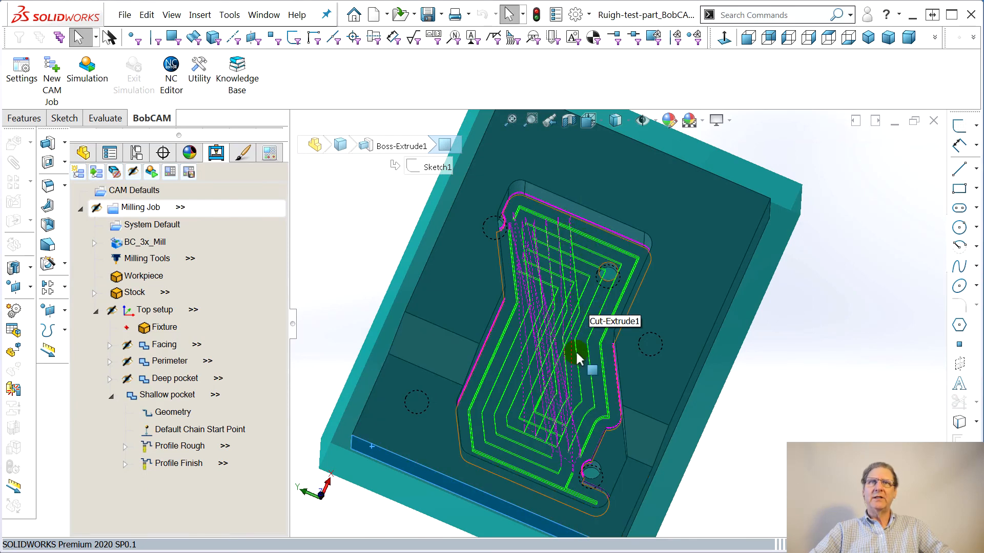
left_click(200, 312)
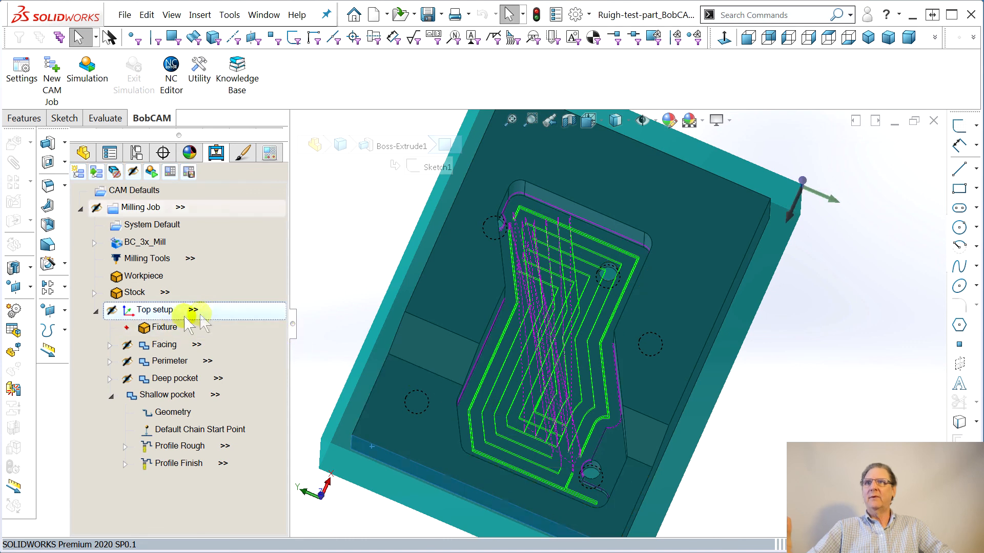
right_click(169, 394)
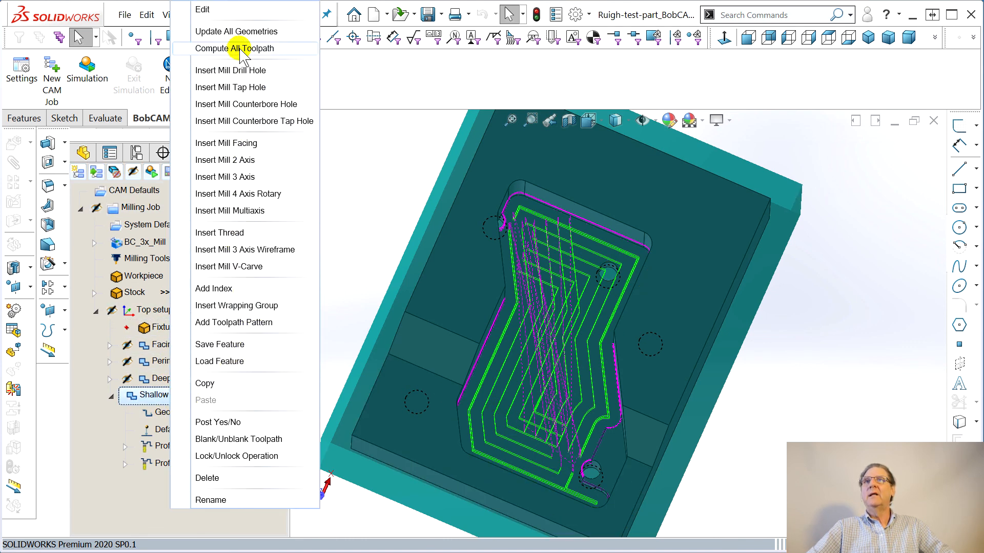
left_click(203, 9)
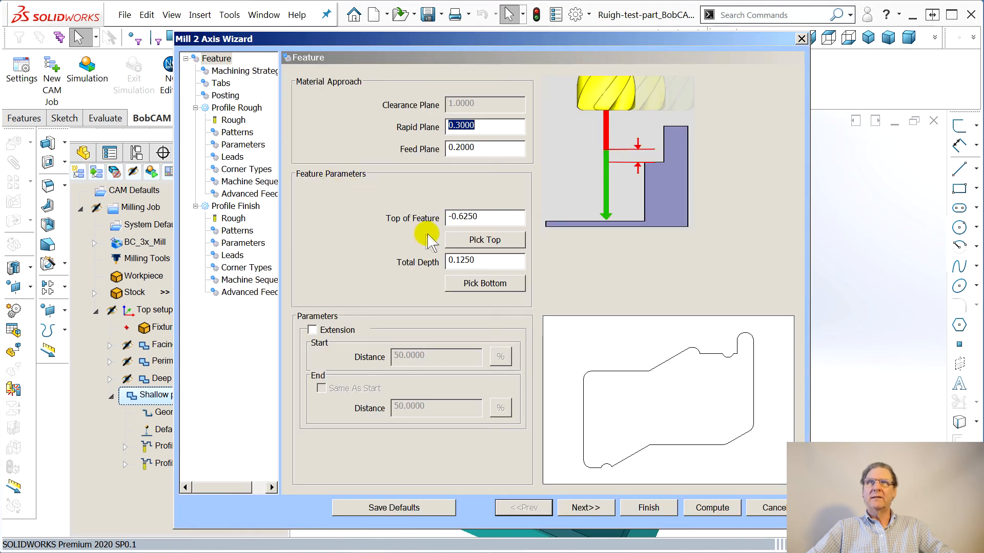
left_click(237, 135)
double_click(467, 235)
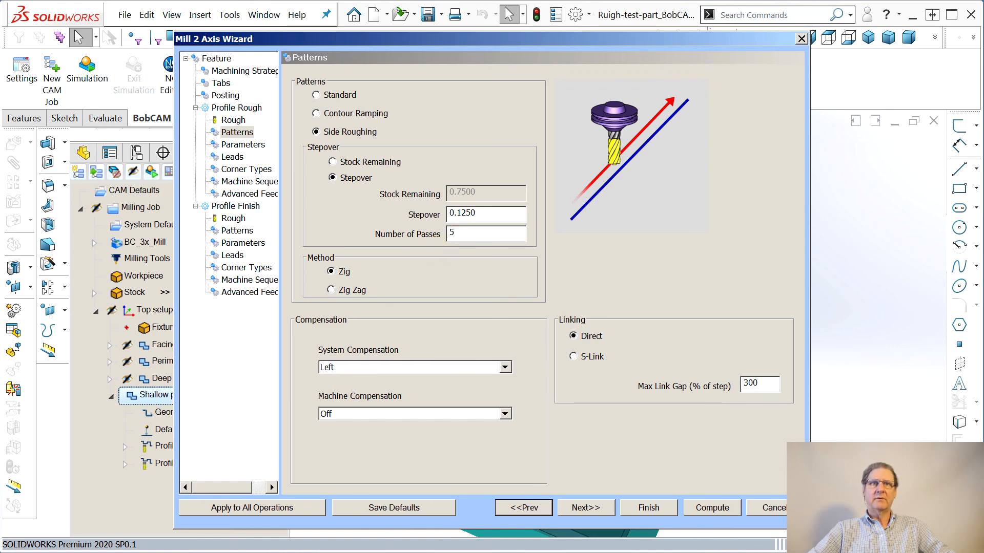
left_click(717, 512)
Step: Examine the recomputed side-roughing passes inside the shallow pocket, especially around the corner holes
middle_click_drag(644, 419, 640, 444)
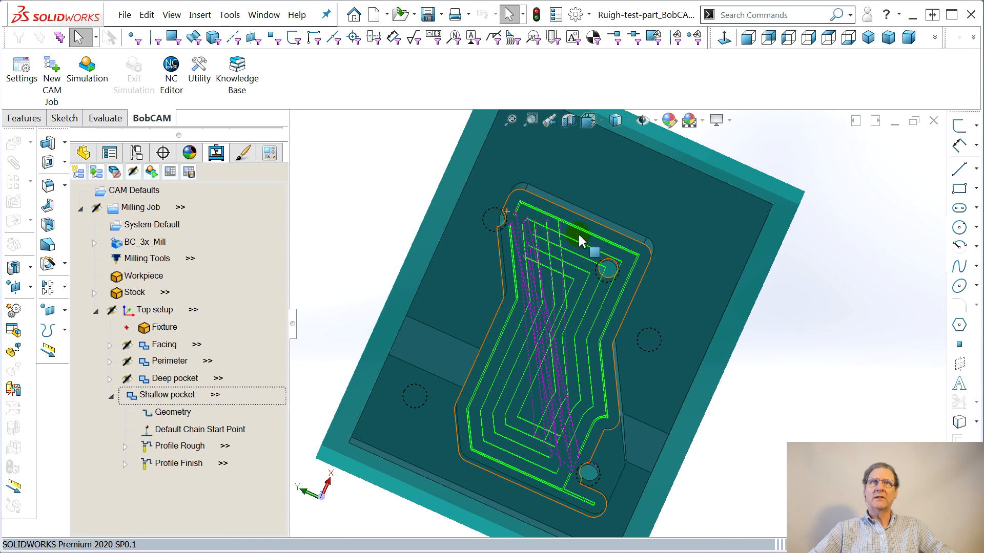
middle_click_drag(560, 229, 575, 239)
scroll(574, 240, "down", 8)
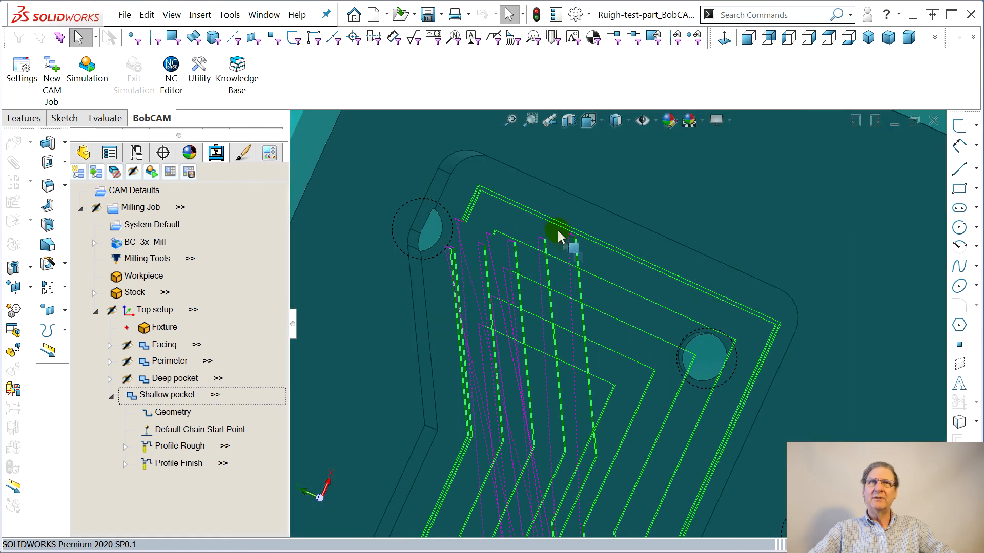
middle_click_drag(632, 288, 636, 287)
scroll(582, 233, "up", 10)
mouse_move(606, 308)
middle_mouse_down()
mouse_move(652, 373)
mouse_move(636, 371)
middle_mouse_up()
left_click(623, 447)
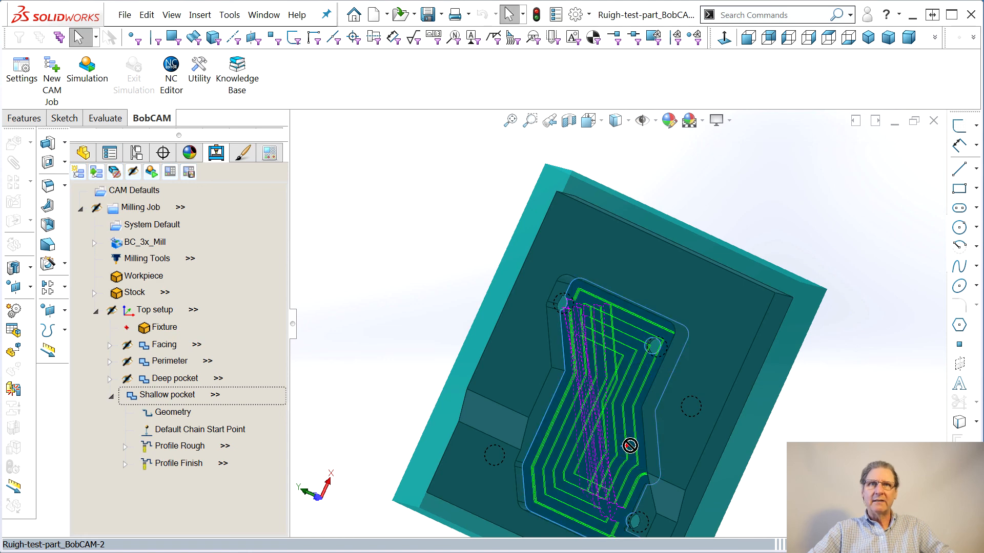
left_click(596, 450)
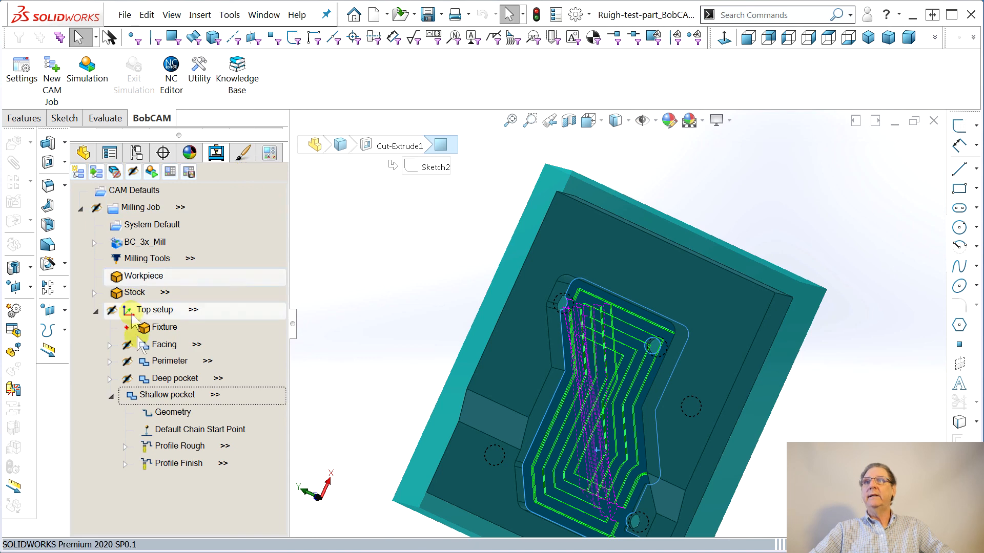
Step: Set the Shallow pocket's Profile Rough pattern to 6 passes, recompute the toolpath and inspect the outermost passes
right_click(150, 399)
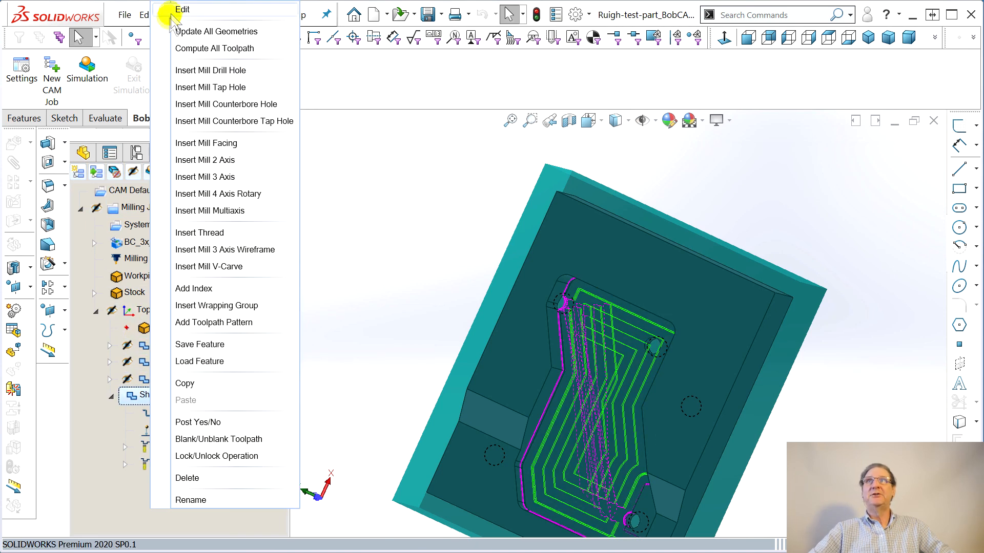
left_click(179, 11)
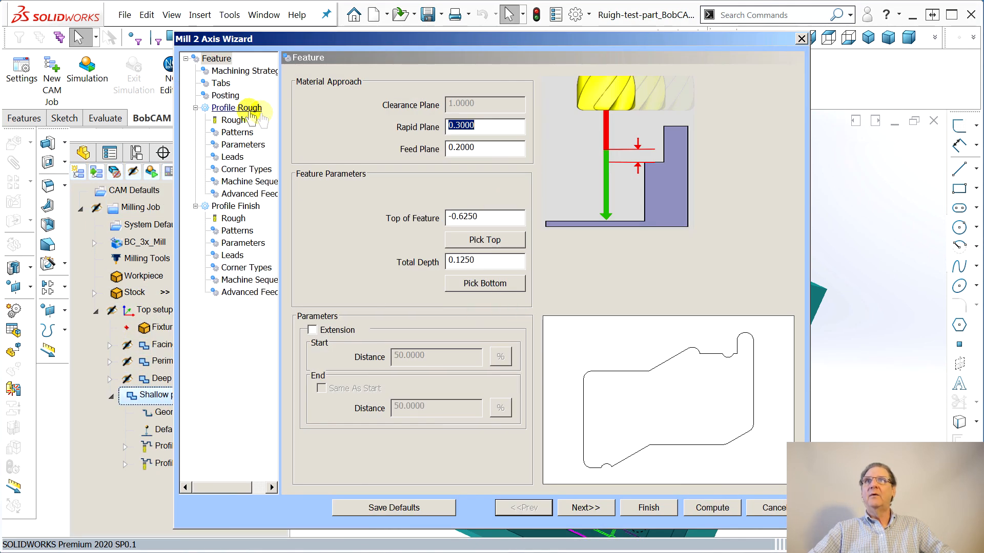
left_click(231, 121)
left_click(235, 132)
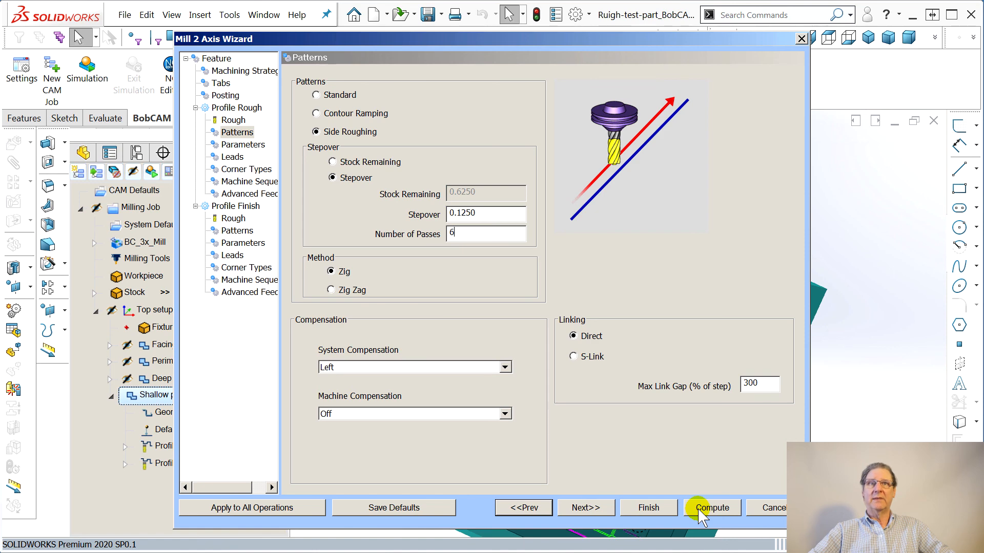
left_click(699, 507)
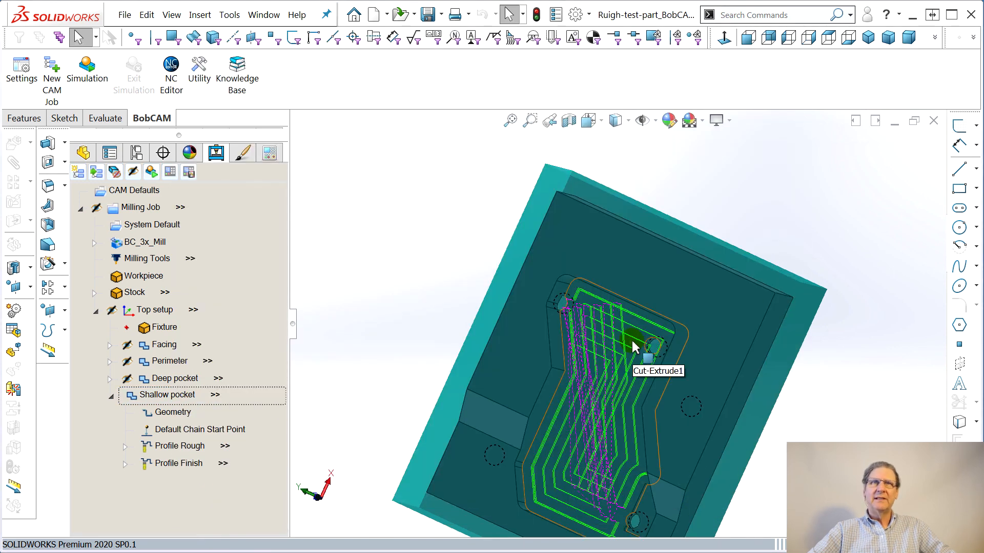
left_click(621, 313)
scroll(620, 312, "down", 3)
scroll(620, 313, "down", 2)
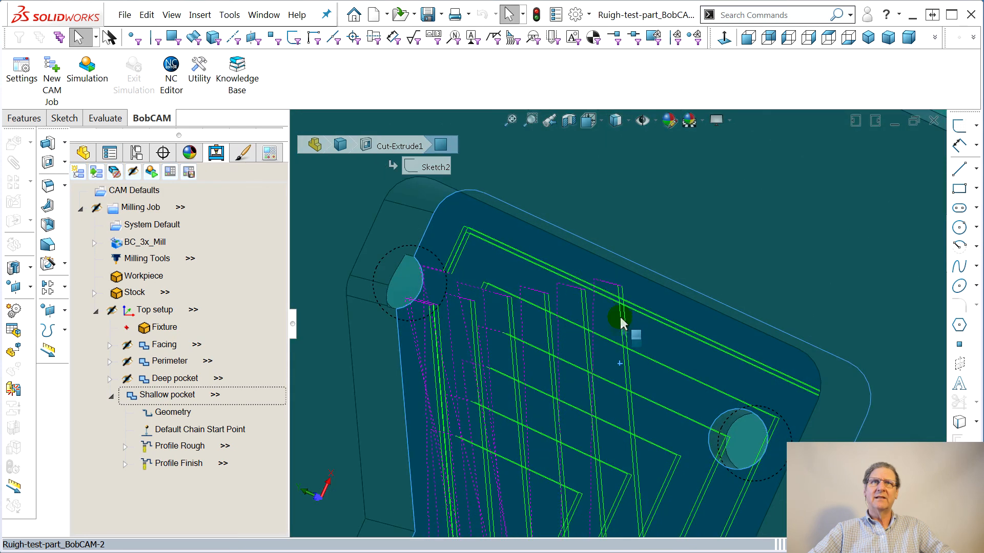
scroll(670, 402, "up", 4)
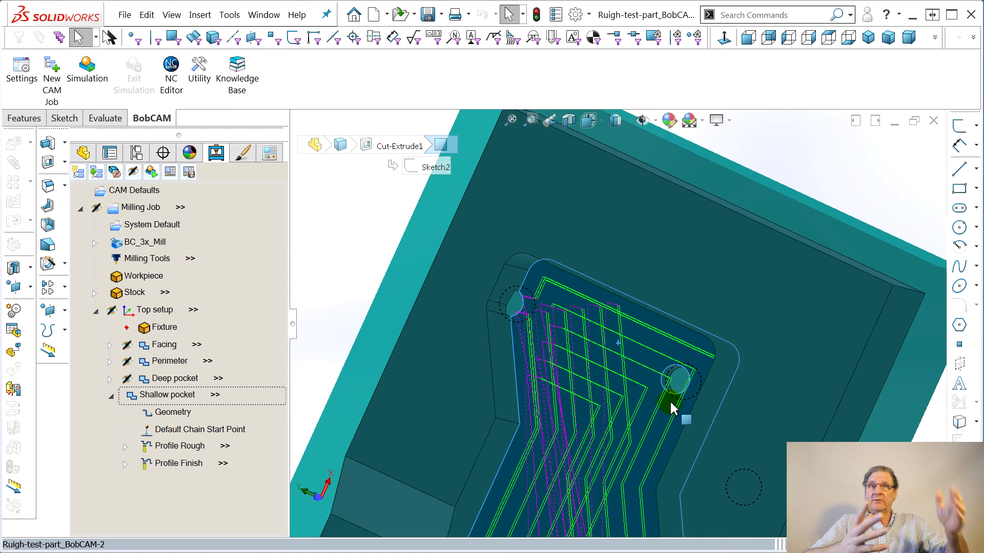
Step: Switch the Shallow pocket's Profile Rough stepover method to Stock Remaining and recompute all of the feature's toolpath
right_click(182, 395)
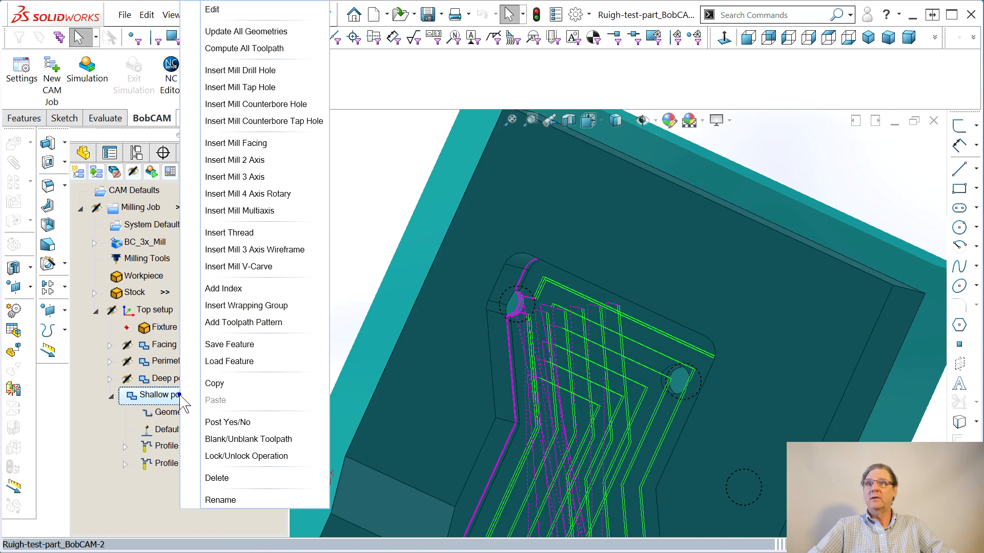
left_click(213, 10)
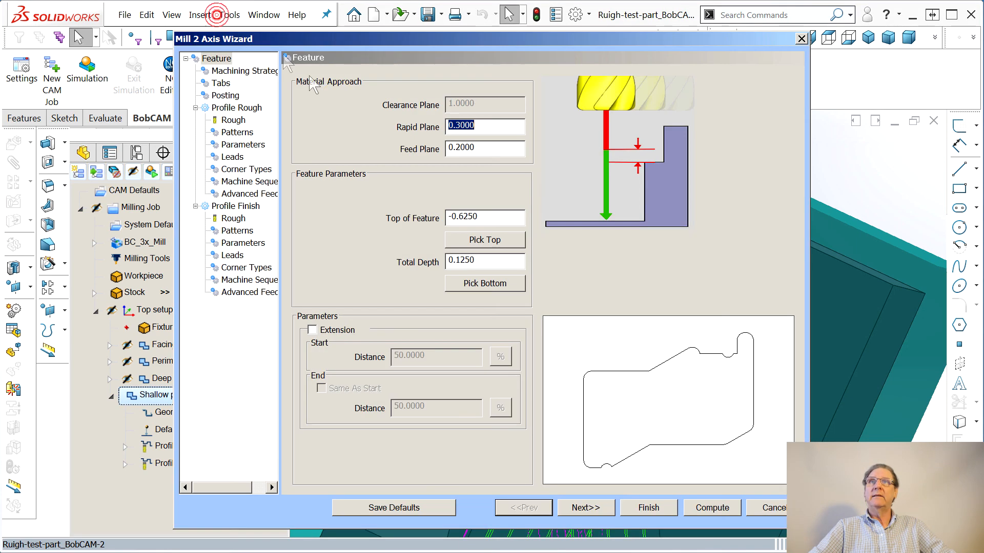
left_click(232, 133)
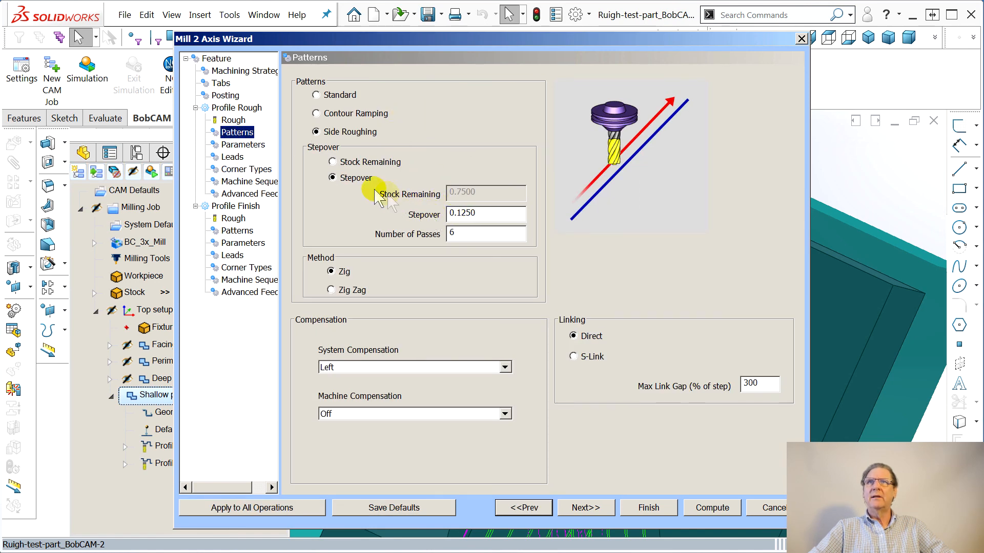
left_click(333, 162)
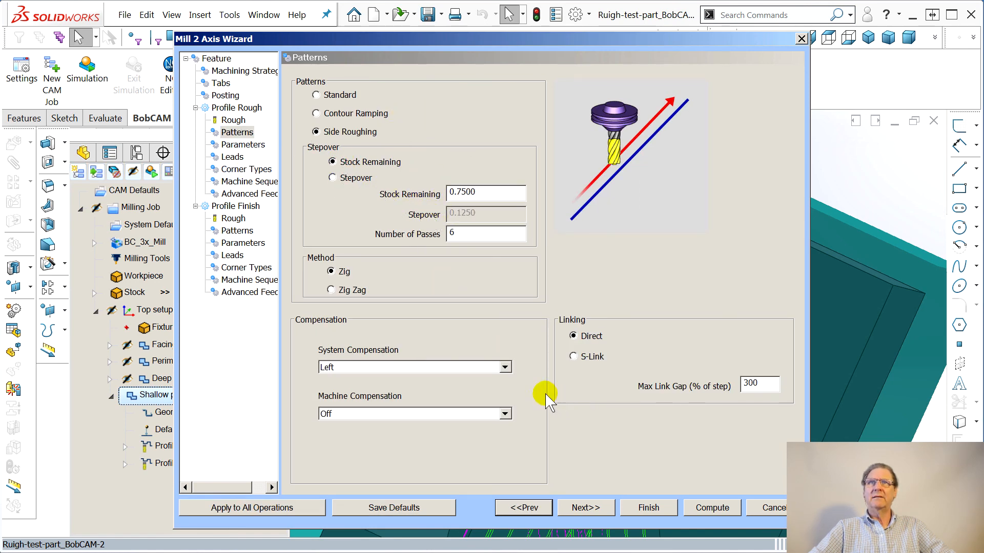
left_click(664, 513)
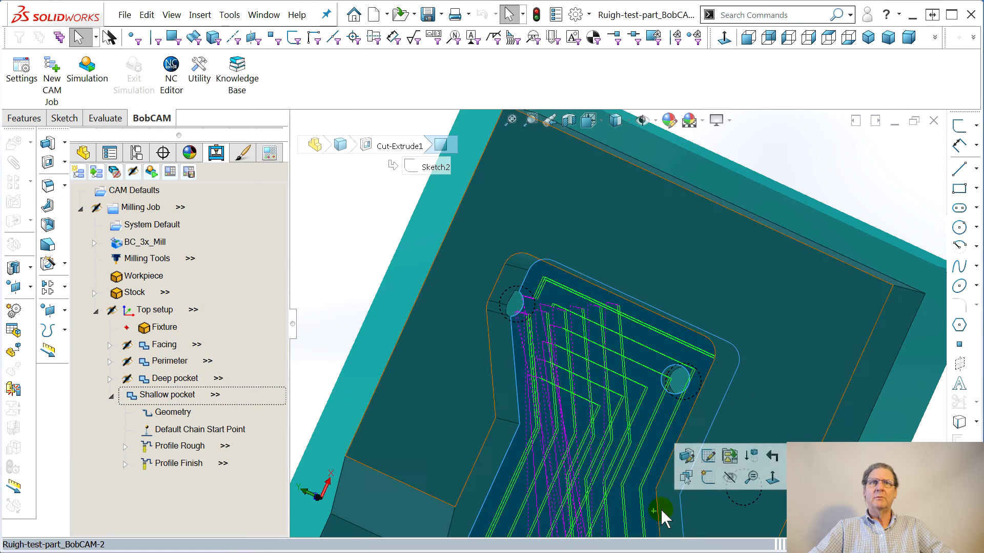
right_click(179, 396)
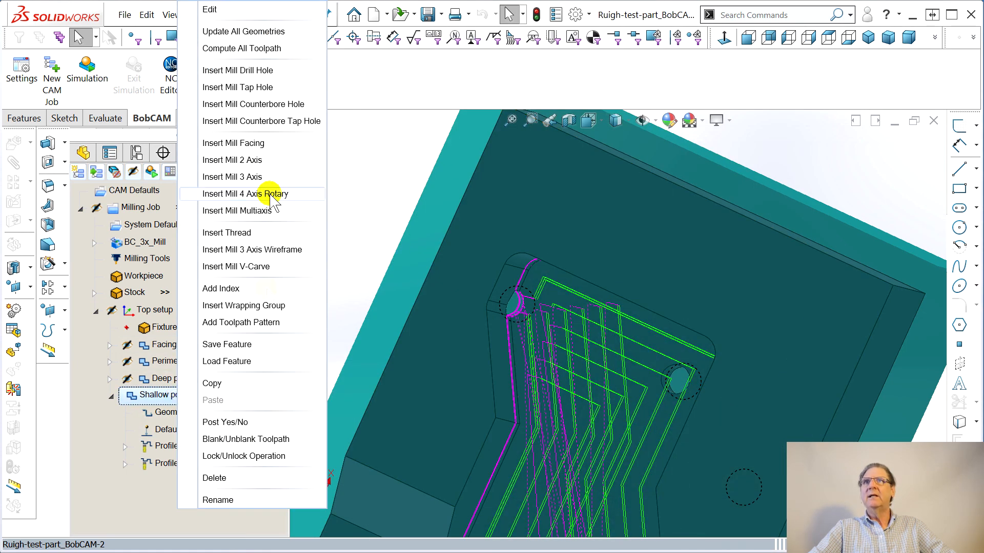
left_click(276, 33)
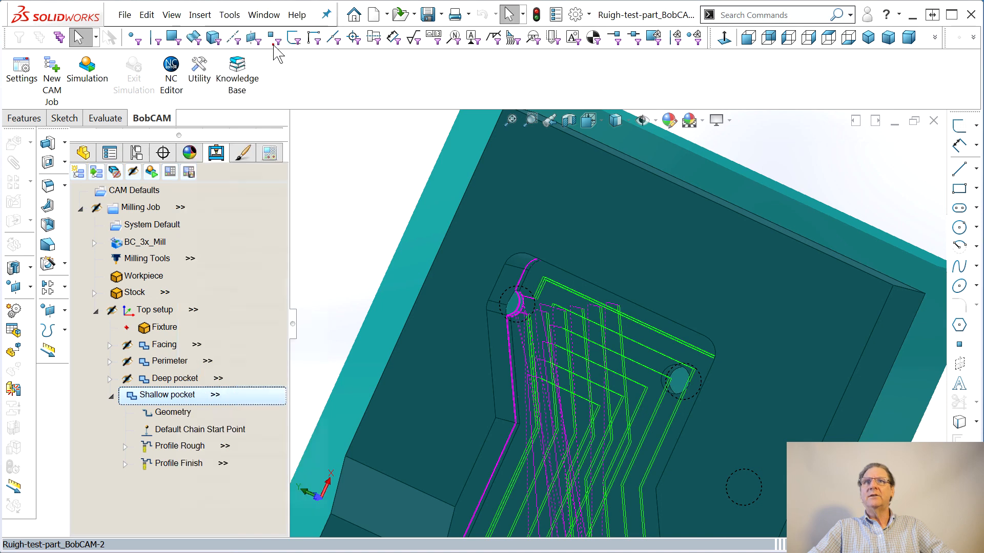
Step: Examine the shallow pocket's roughing passes and linking moves close up and across the whole pocket
middle_click_drag(717, 372, 727, 357)
scroll(633, 394, "up", 3)
scroll(631, 394, "up", 2)
scroll(629, 399, "down", 2)
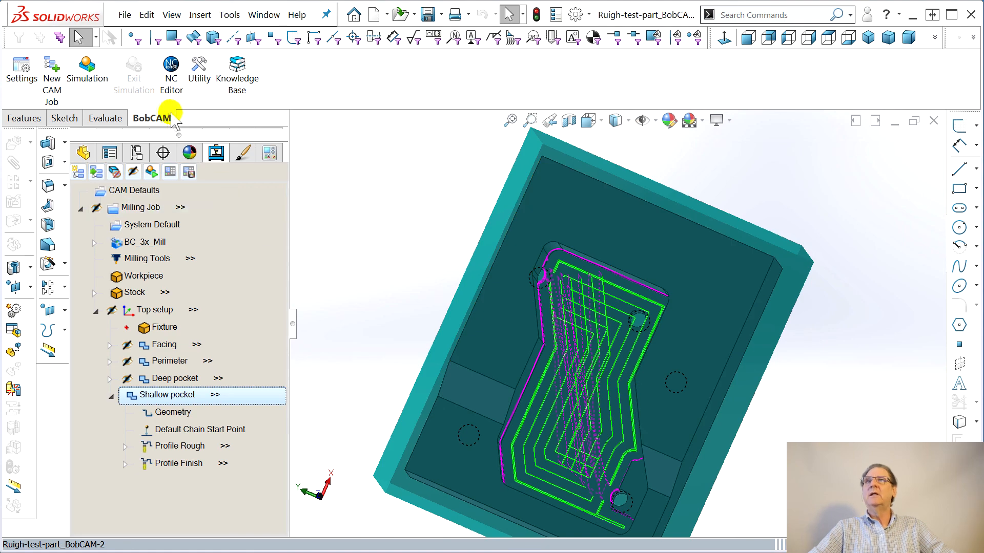
scroll(536, 262, "down", 5)
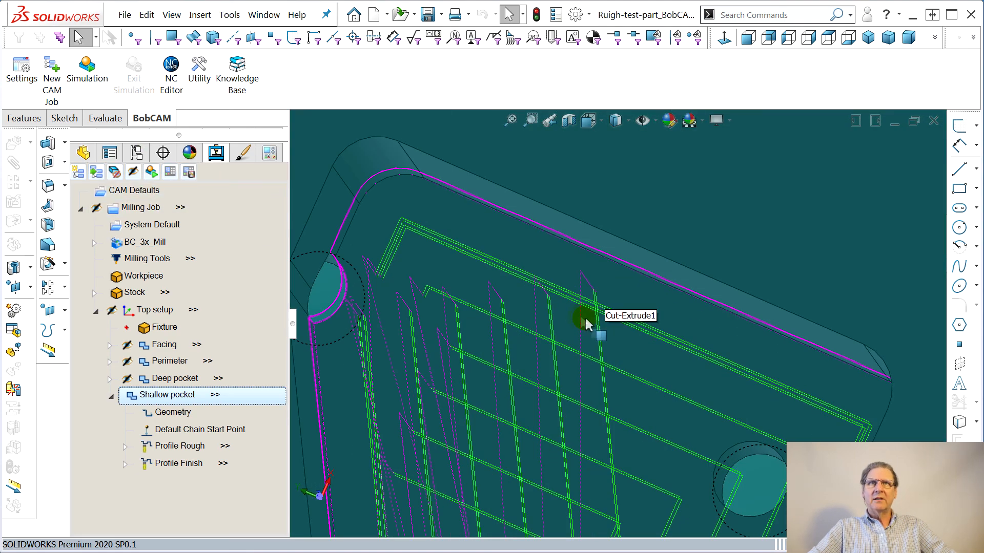
middle_click_drag(584, 325, 590, 331)
scroll(584, 324, "up", 8)
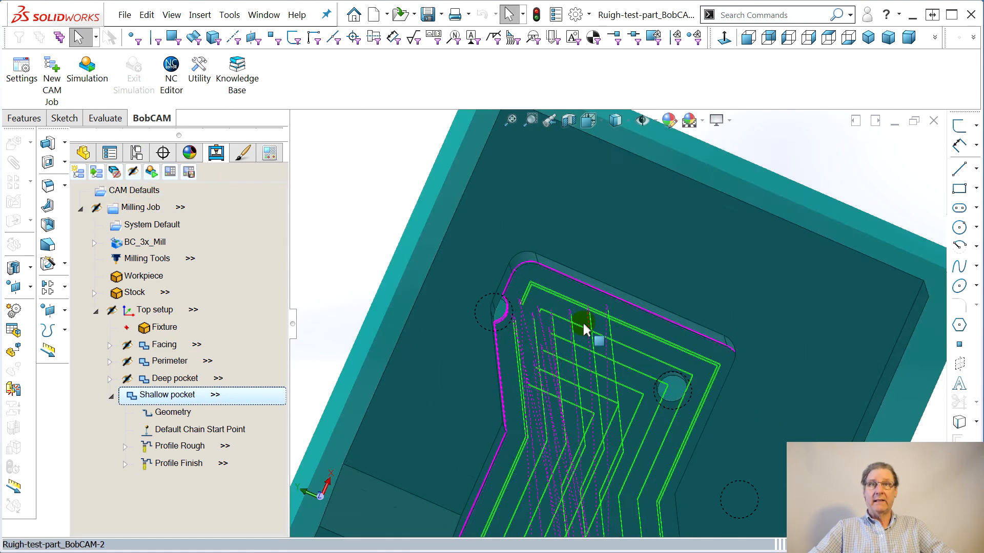
scroll(556, 302, "down", 5)
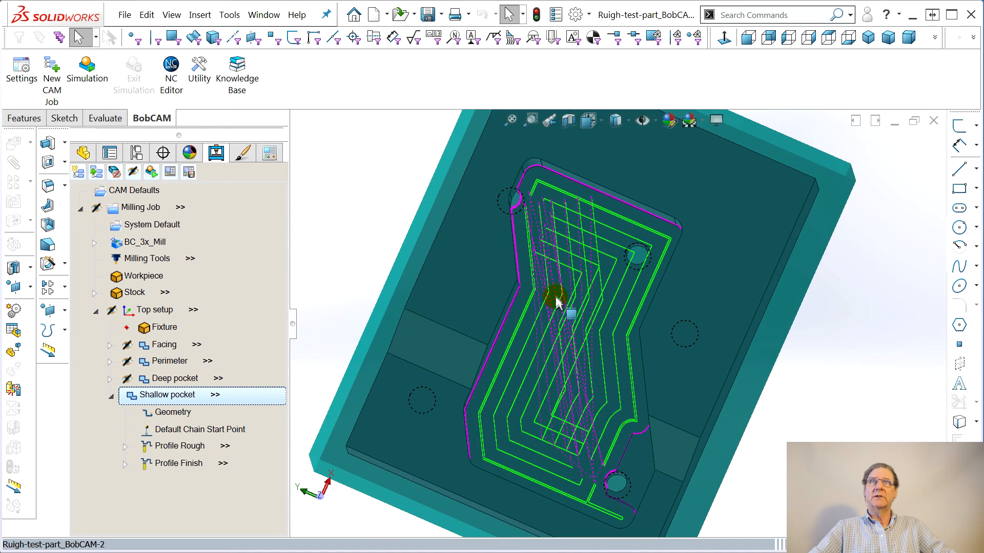
Step: Switch the Shallow pocket's Profile Rough side-roughing stepover method to Stepover with 5 passes
left_click(220, 307)
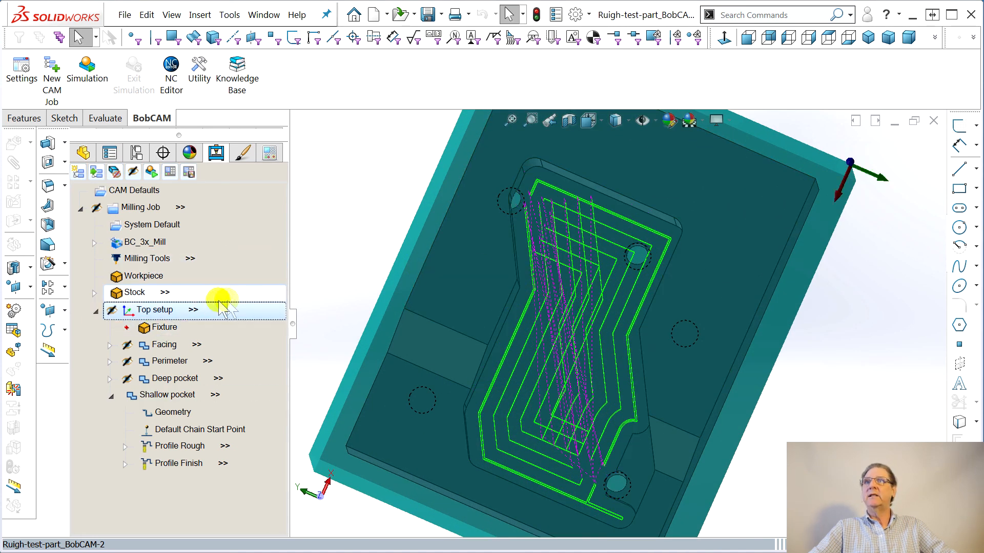
right_click(167, 394)
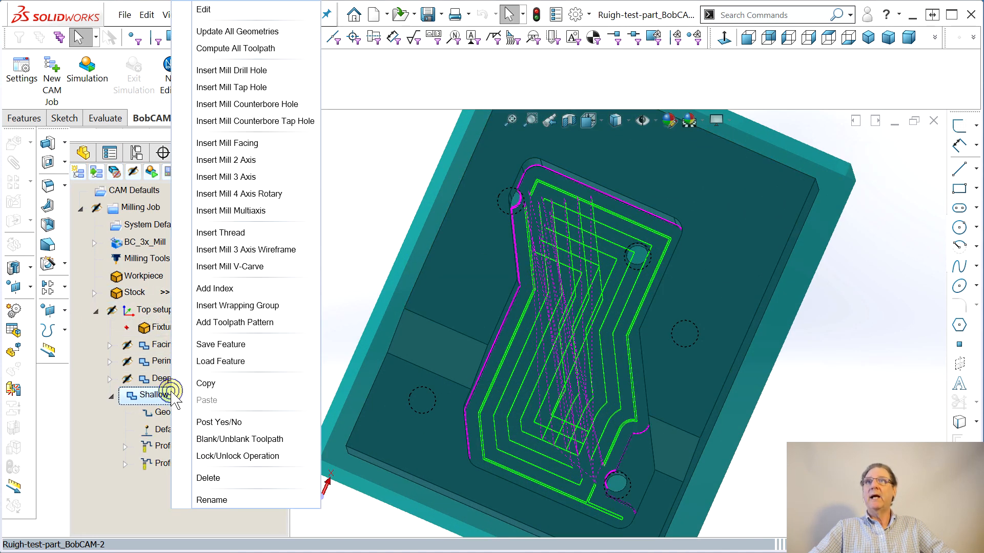
left_click(203, 10)
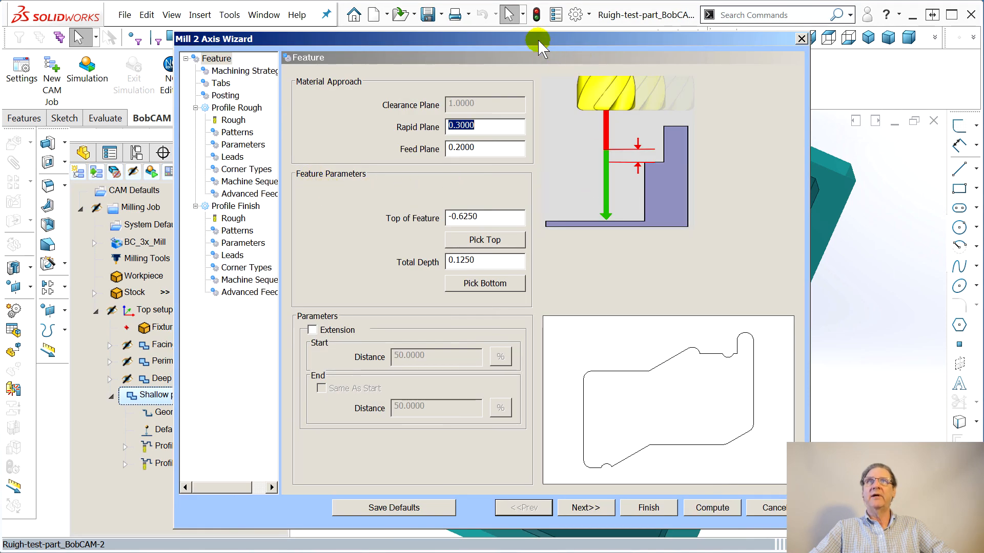
left_click_drag(538, 40, 416, 43)
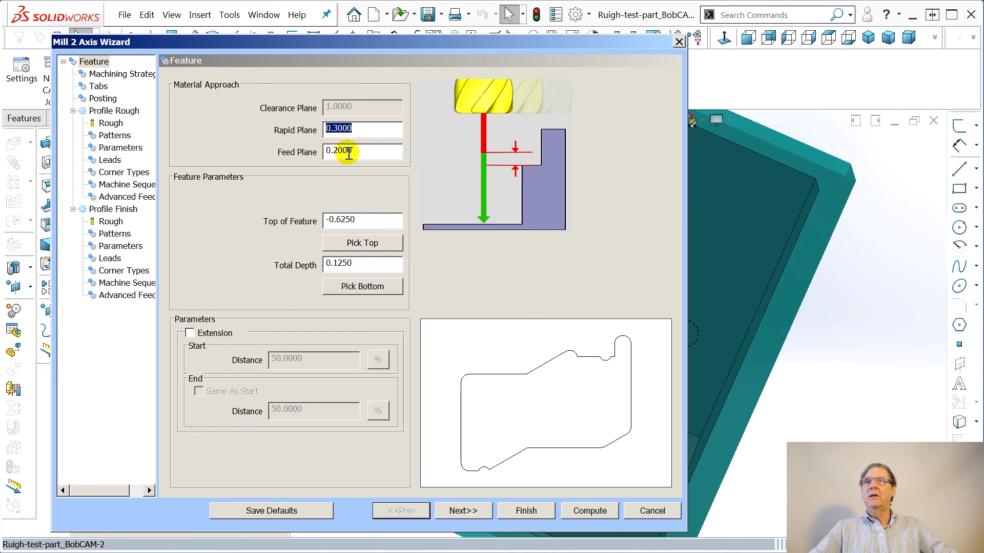
left_click(99, 136)
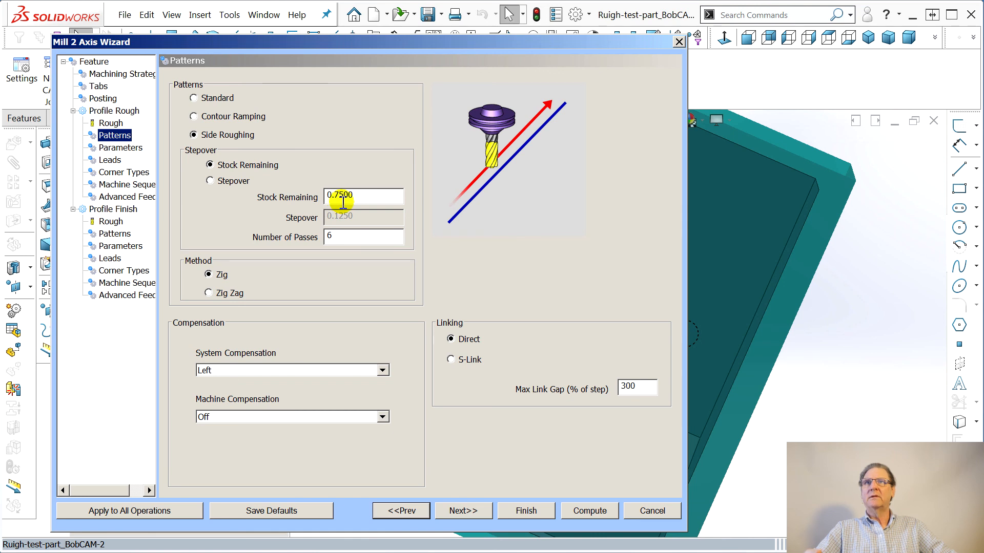
left_click(224, 182)
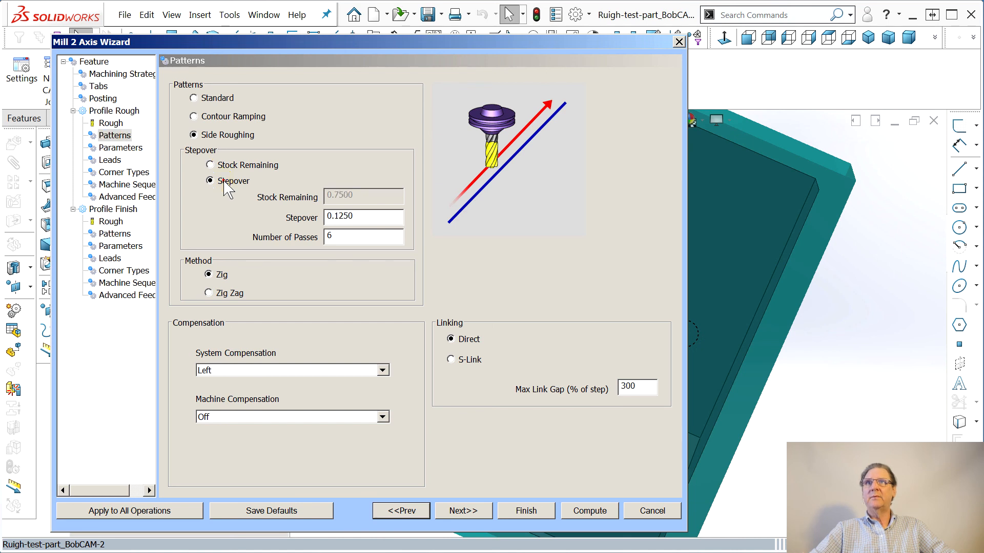
left_click(358, 236)
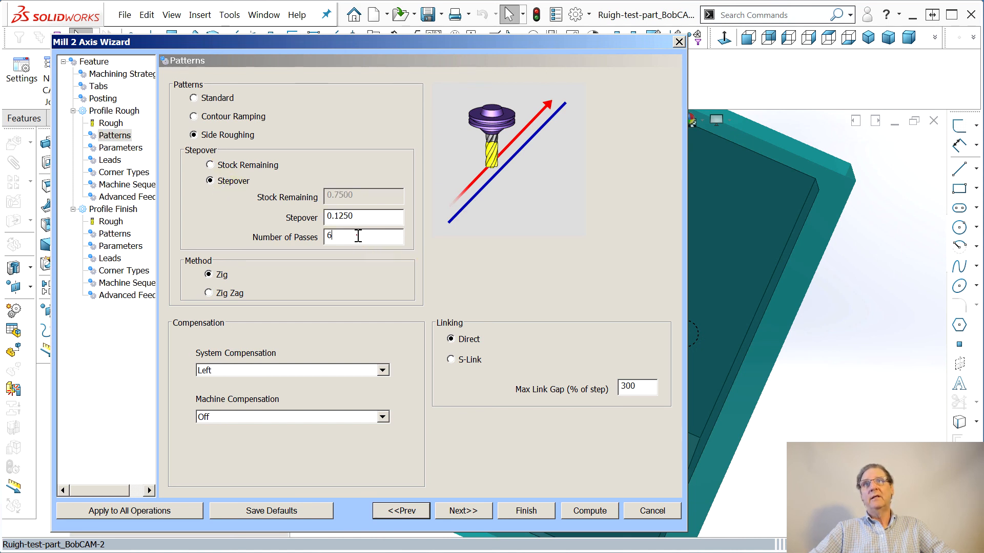
key("BackSpace")
type("5")
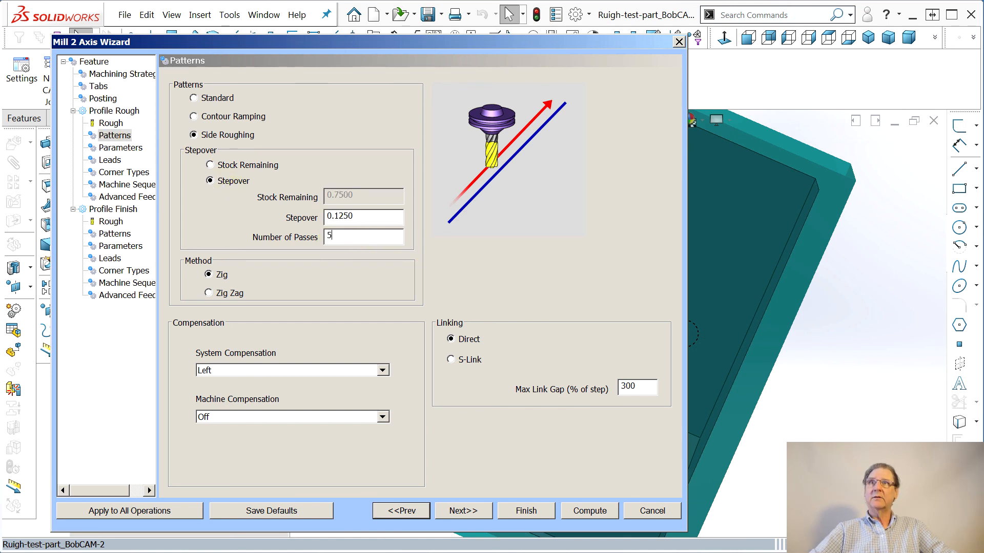
left_click(524, 512)
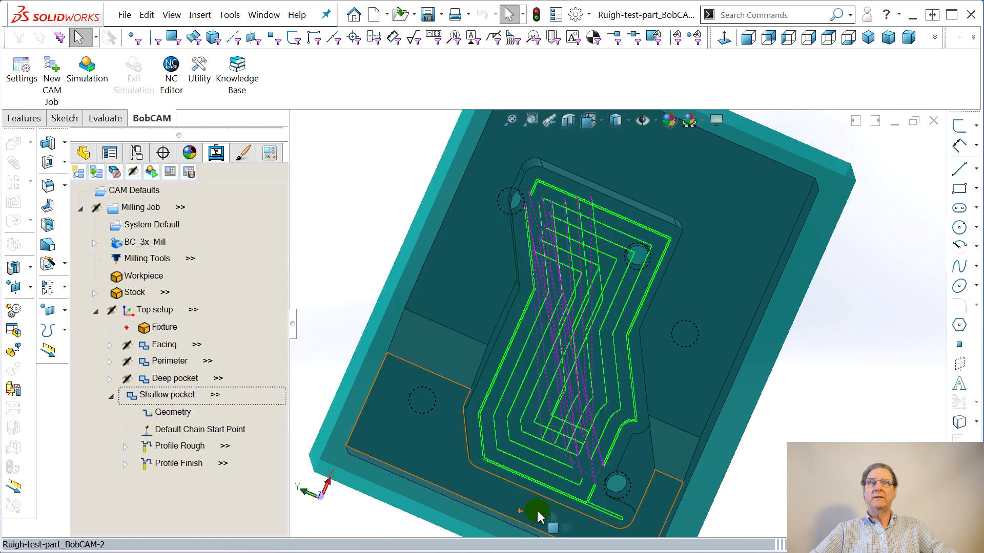
Step: Recompute all of the Shallow pocket's toolpath and save the part
left_click(146, 393)
right_click(148, 394)
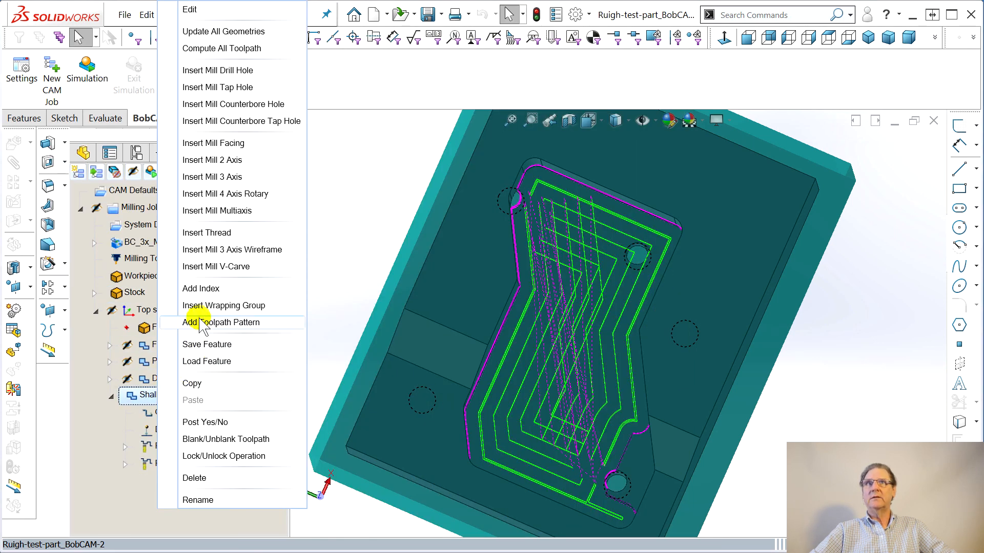
left_click(245, 49)
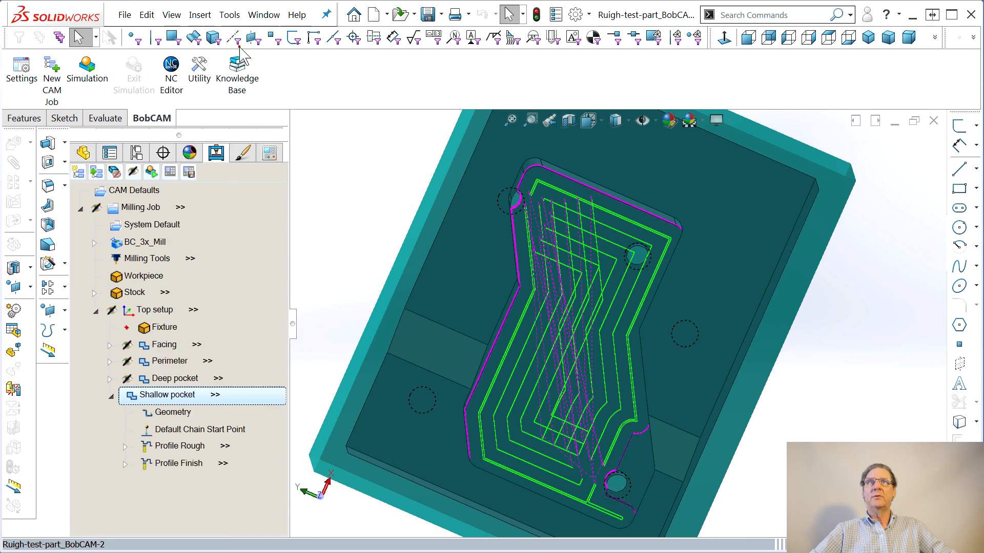
left_click(123, 15)
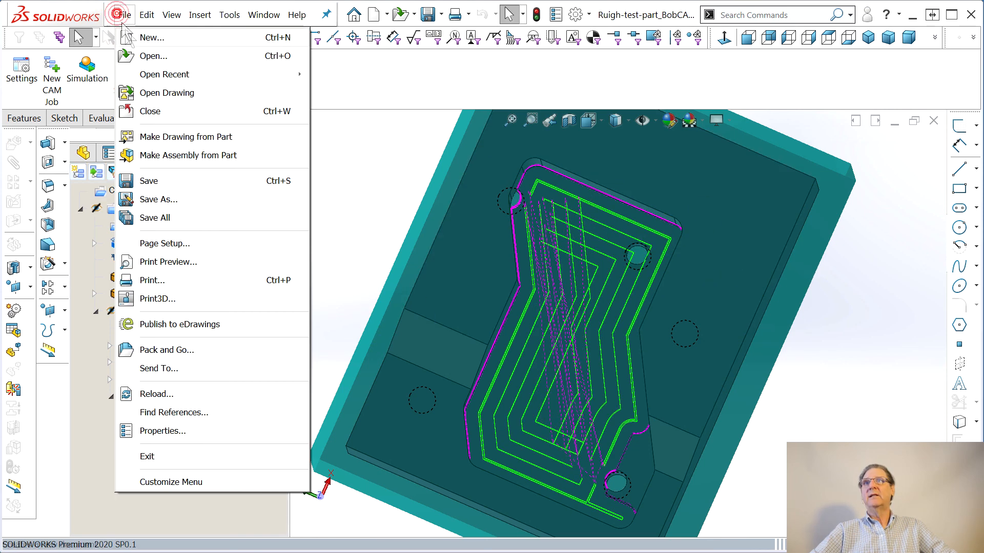
left_click(148, 181)
left_click(600, 359)
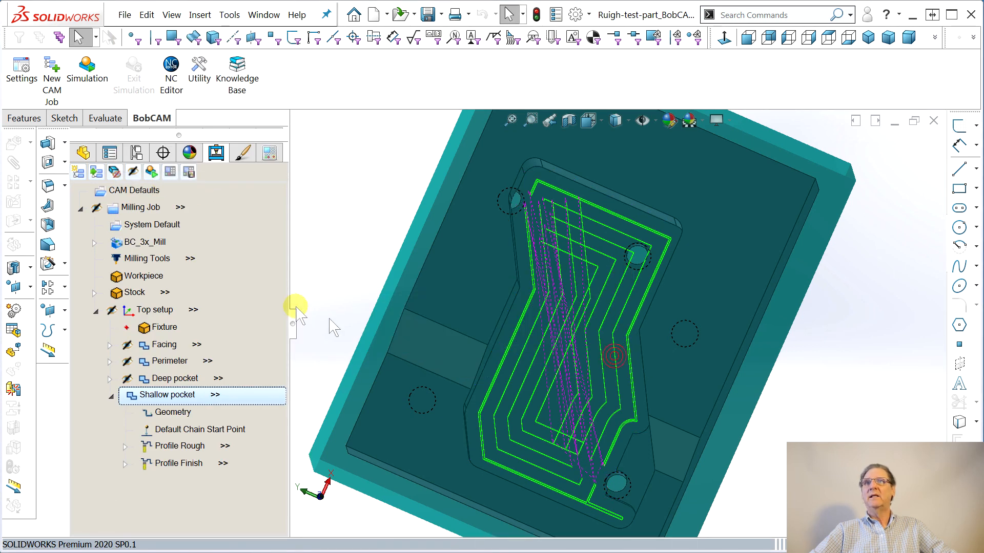
Step: Start the machining simulation, skip ahead through the operations to the shallow pocket's cuts, and run it to the end
left_click(210, 260)
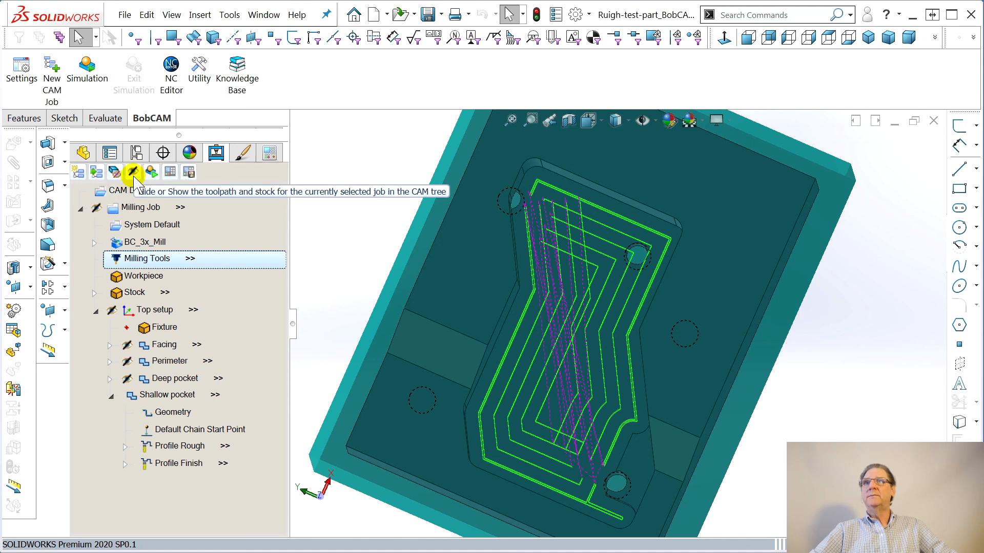
left_click(151, 172)
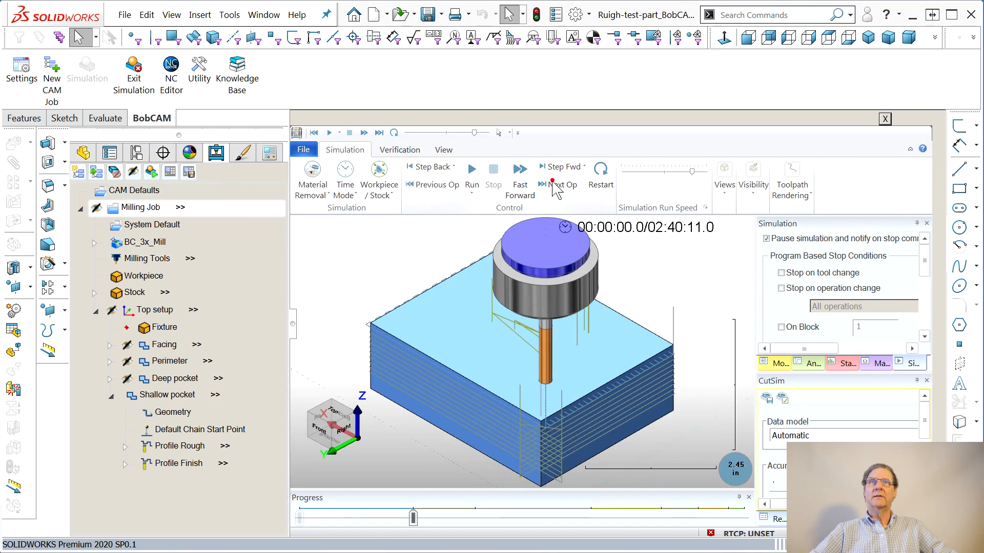
left_click(557, 185)
left_click(557, 186)
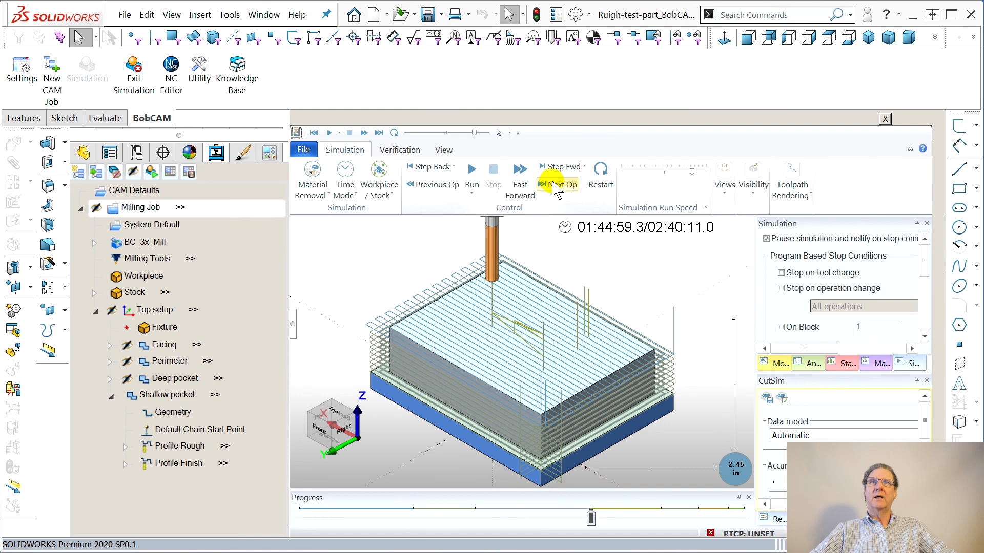
left_click(557, 186)
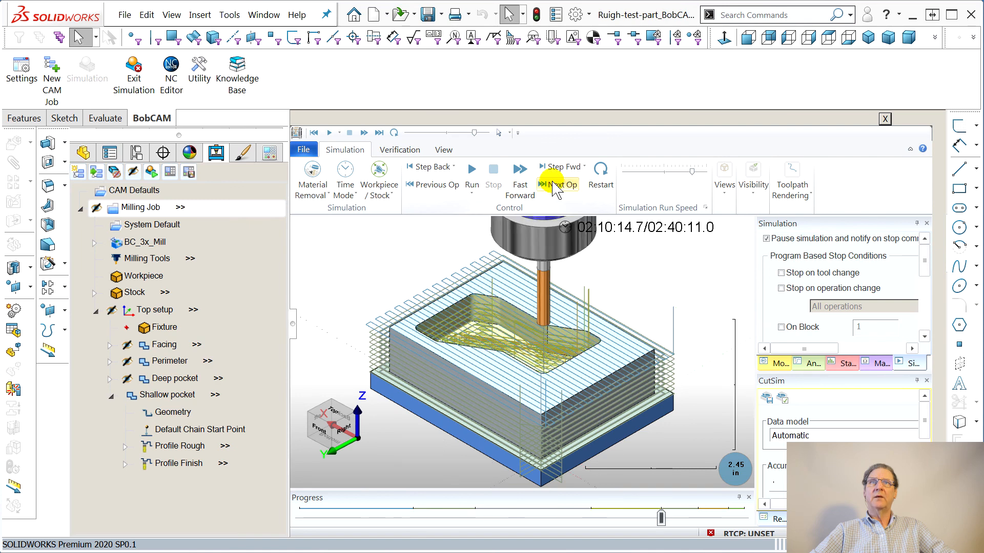
left_click(557, 185)
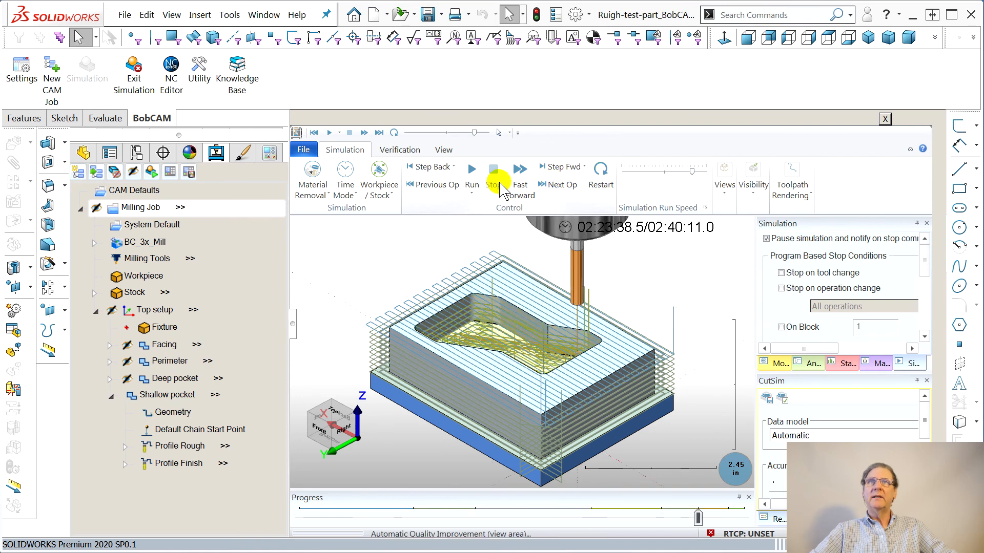
left_click(471, 177)
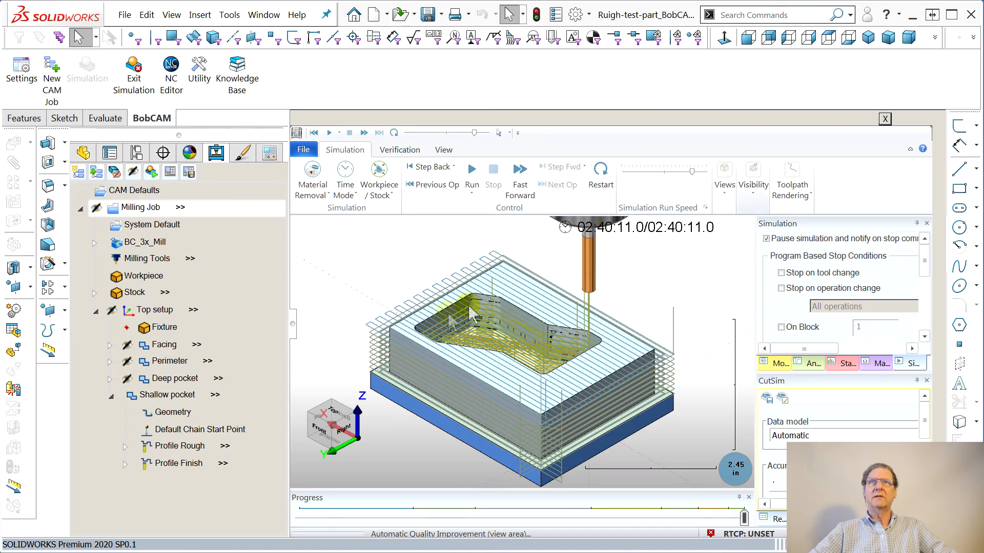
Step: Examine the simulated pocket toolpaths from above and from several angles, close up around the shallow pocket's corners and walls
middle_click_drag(428, 330, 442, 365)
scroll(473, 327, "down", 3)
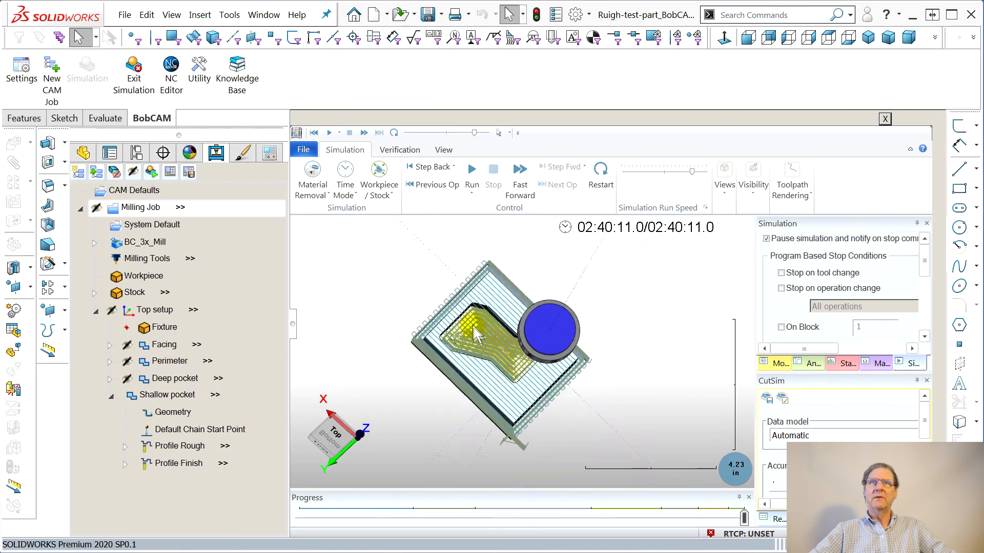
scroll(477, 336, "up", 5)
mouse_move(452, 417)
left_mouse_down()
mouse_move(414, 409)
mouse_move(437, 409)
mouse_move(437, 417)
left_mouse_up()
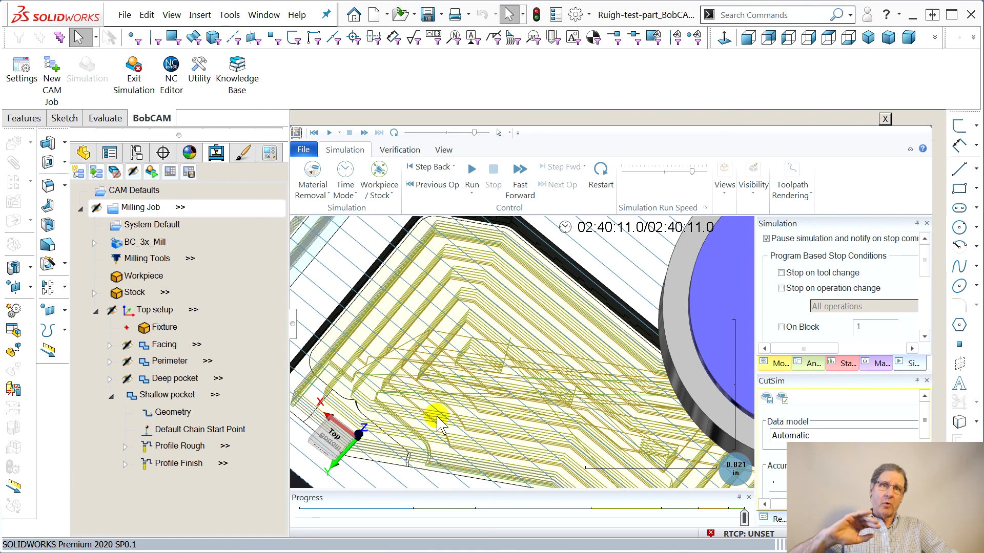
scroll(439, 455, "down", 3)
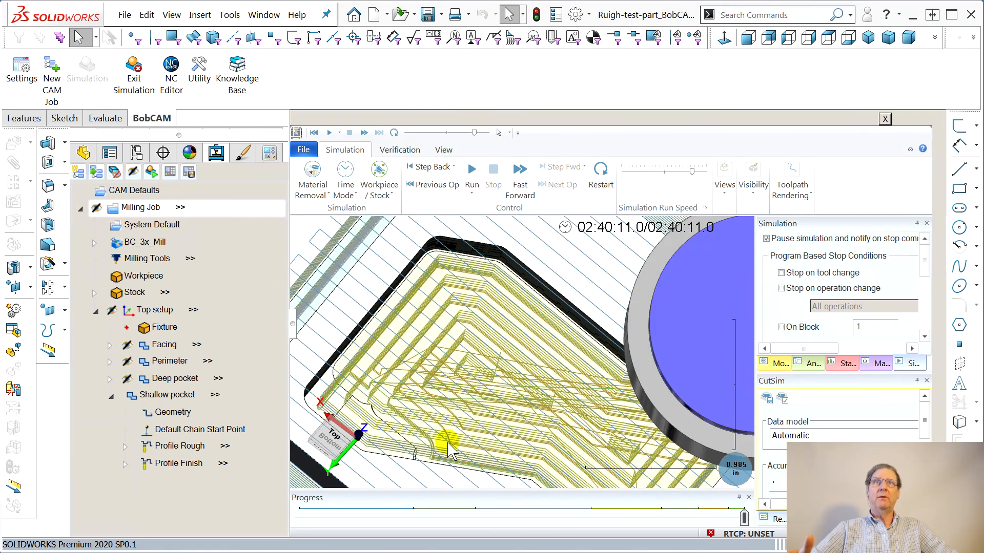
scroll(445, 451, "down", 3)
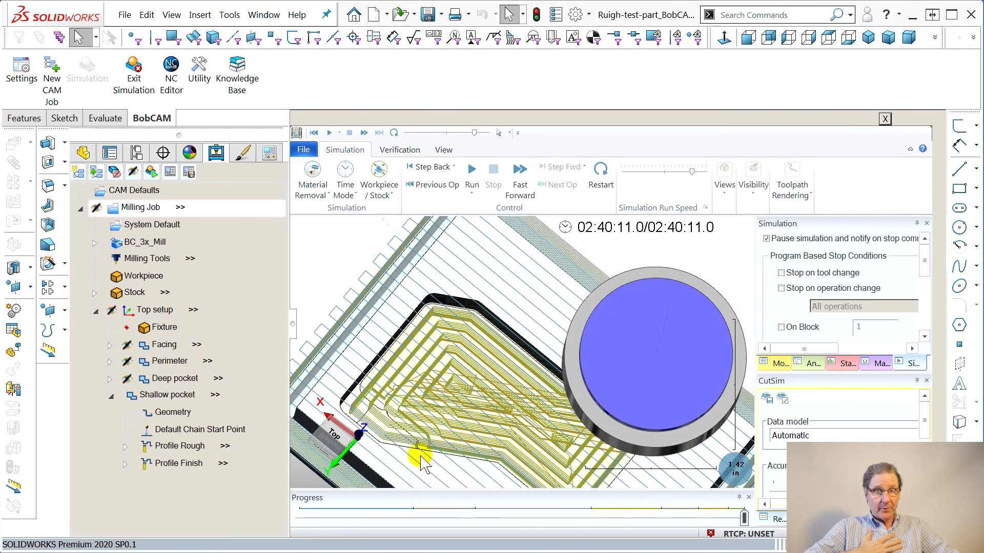
middle_click_drag(389, 453, 470, 475)
scroll(399, 407, "up", 5)
scroll(398, 419, "down", 4)
scroll(398, 419, "down", 2)
middle_click_drag(398, 419, 552, 373)
left_click_drag(463, 425, 505, 425)
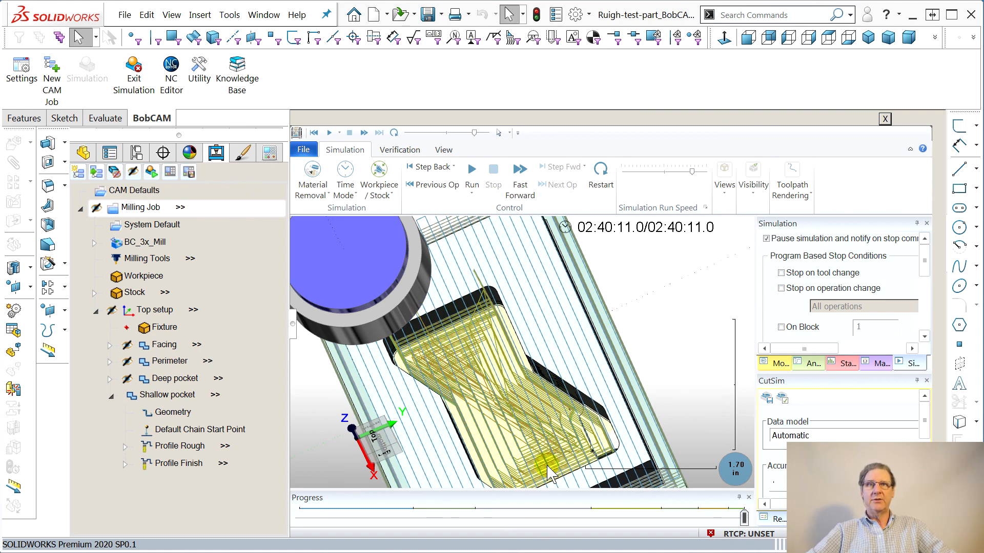
mouse_move(502, 420)
middle_mouse_down()
mouse_move(452, 425)
mouse_move(502, 420)
middle_mouse_up()
scroll(502, 429, "down", 3)
scroll(502, 429, "up", 8)
middle_click_drag(628, 424, 615, 439)
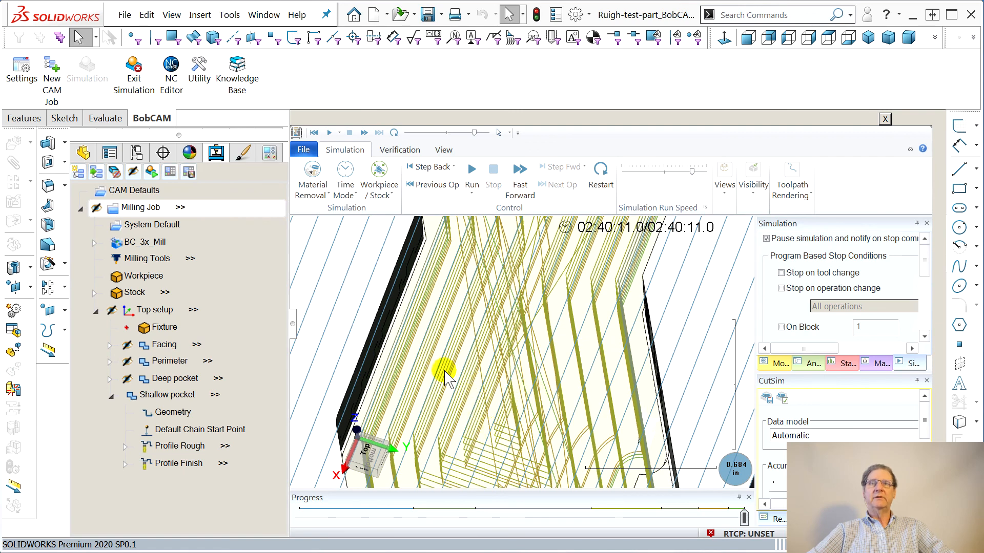
scroll(525, 378, "down", 2)
scroll(525, 379, "down", 3)
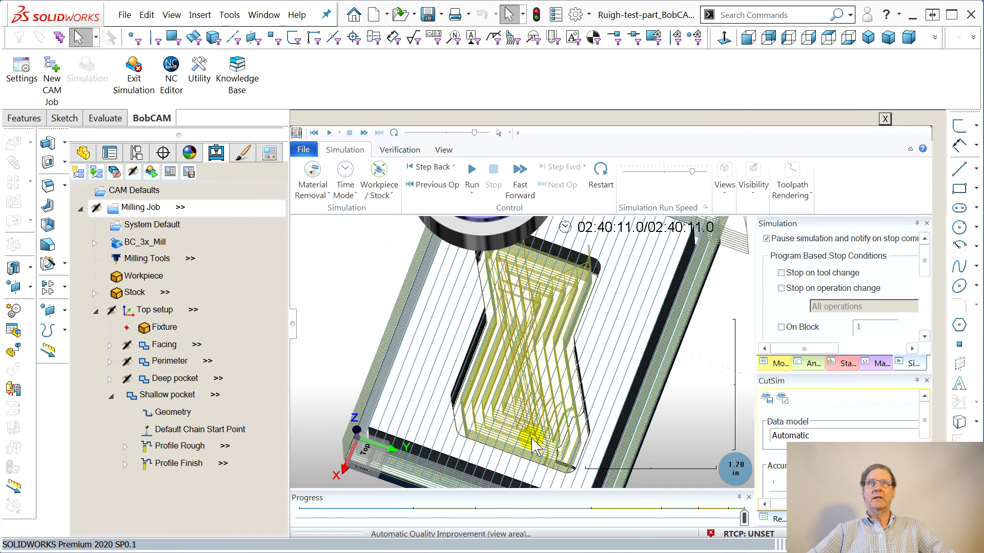
mouse_move(525, 429)
left_mouse_down()
mouse_move(494, 407)
mouse_move(518, 422)
left_mouse_up()
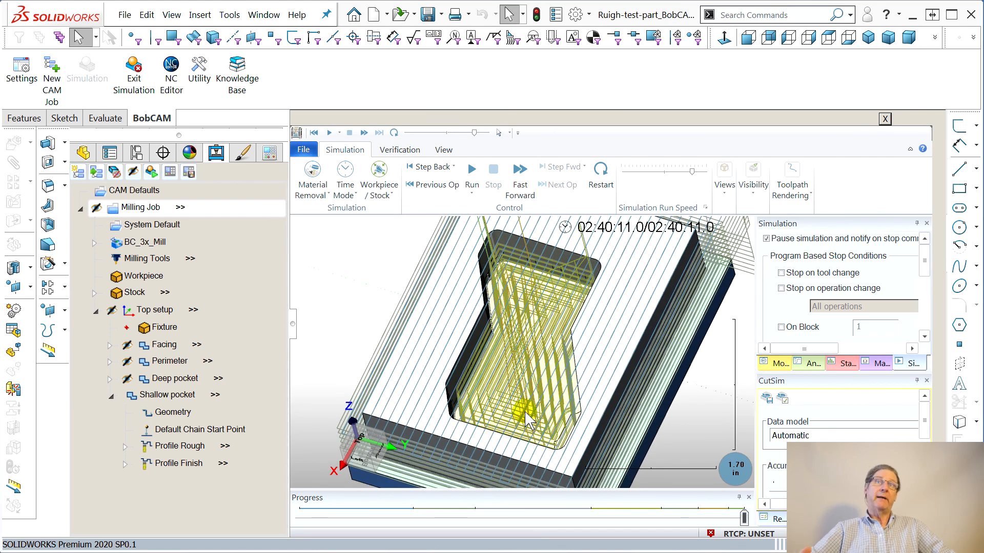
Step: Collapse the Shallow pocket feature in the CAM tree and hide the toolpath in the simulation to expose the machined stock
left_click(137, 311)
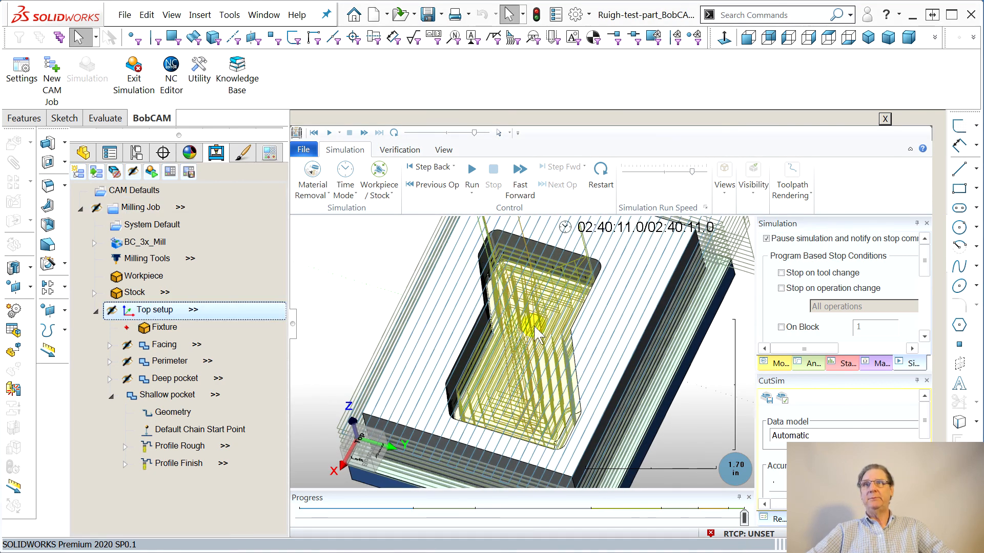
left_click(112, 398)
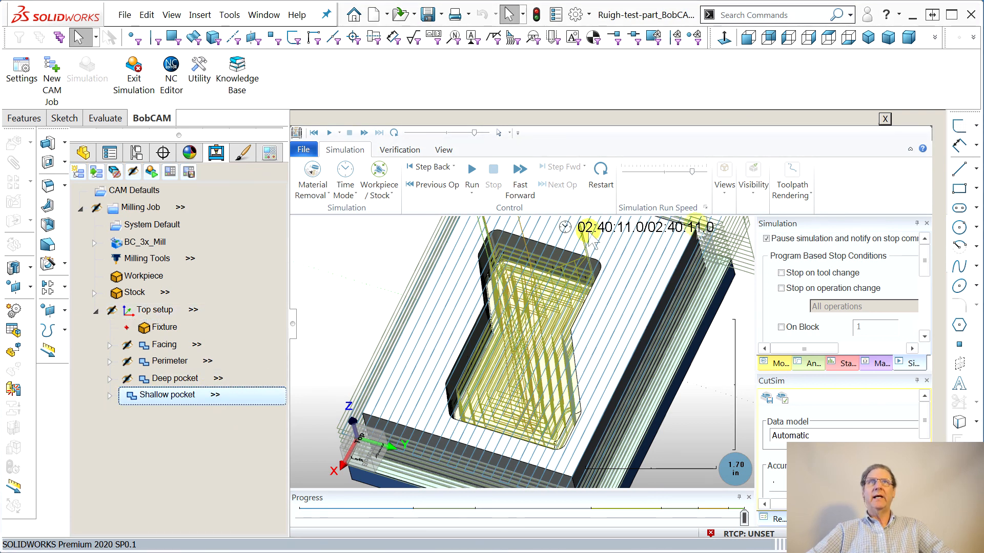
left_click(752, 180)
left_click(763, 233)
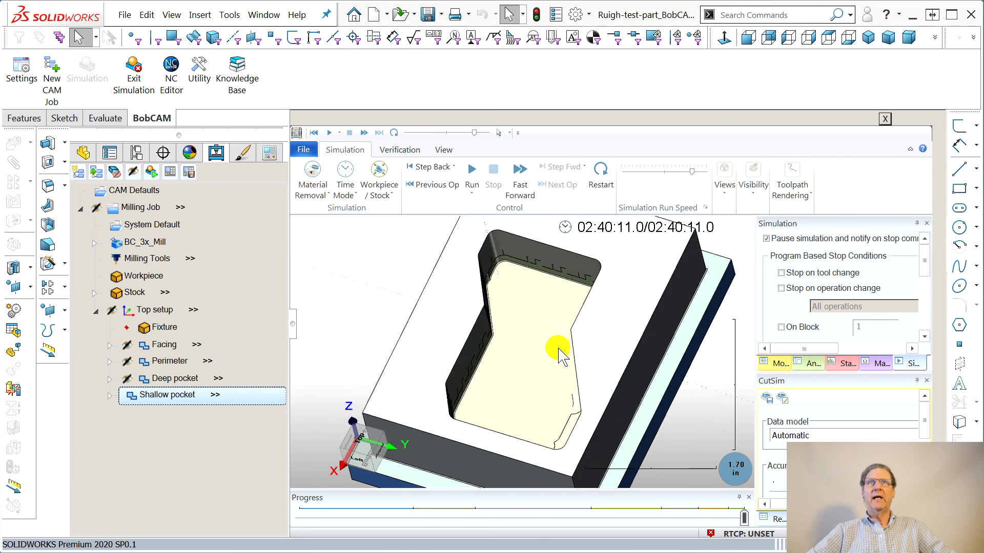
scroll(526, 321, "up", 1)
scroll(526, 320, "down", 3)
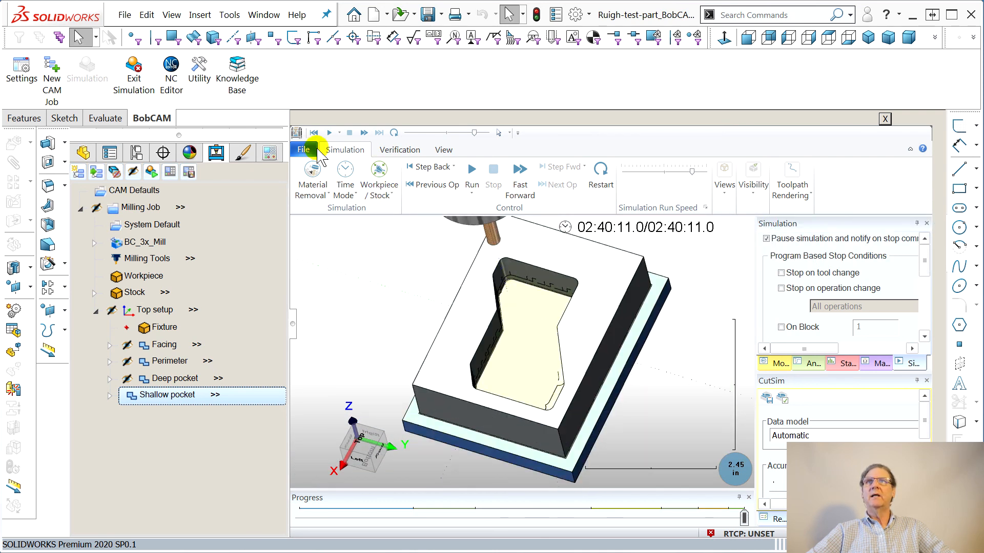
Step: Generate the Gouge & Excess Report, show the excesses and inspect the material around the shallow pocket's corner
left_click(397, 149)
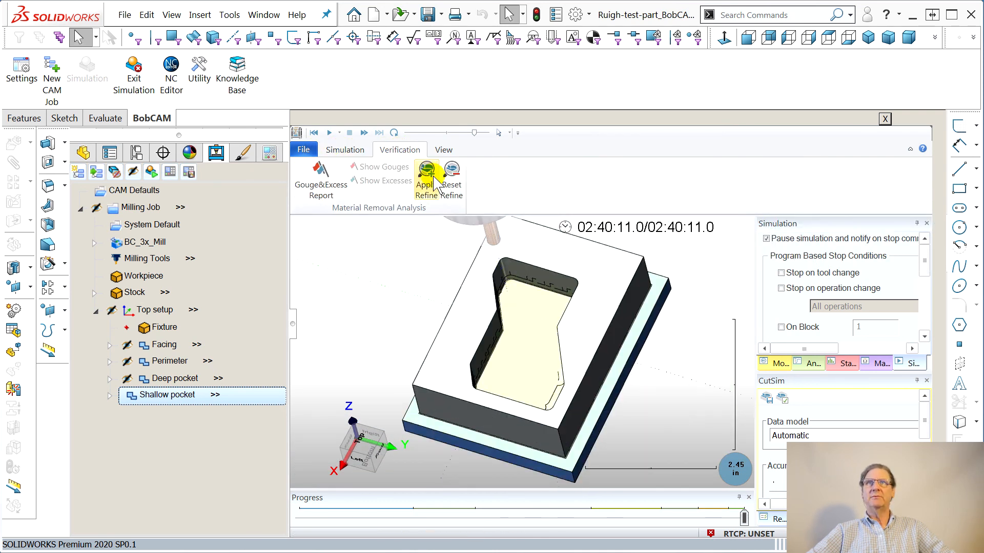
left_click(315, 176)
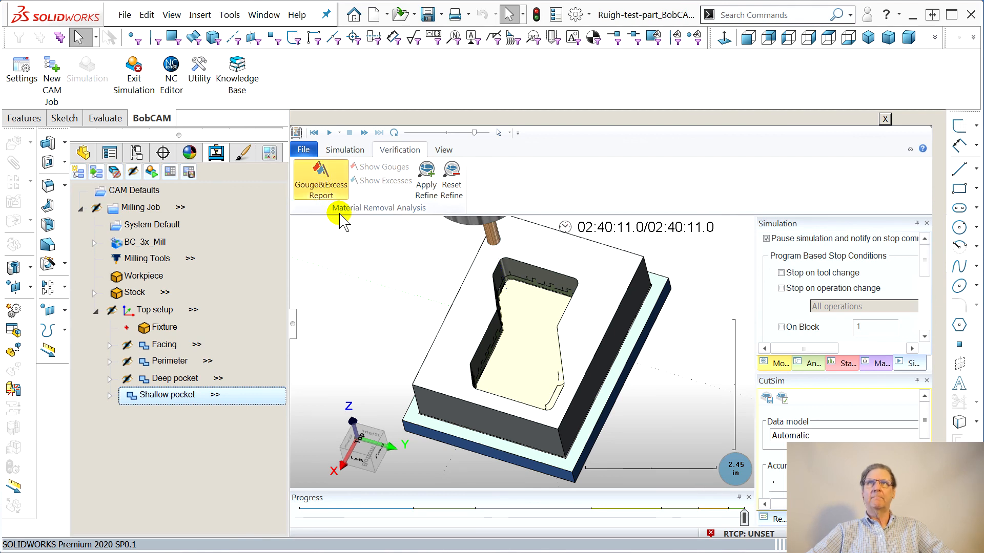
left_click(383, 179)
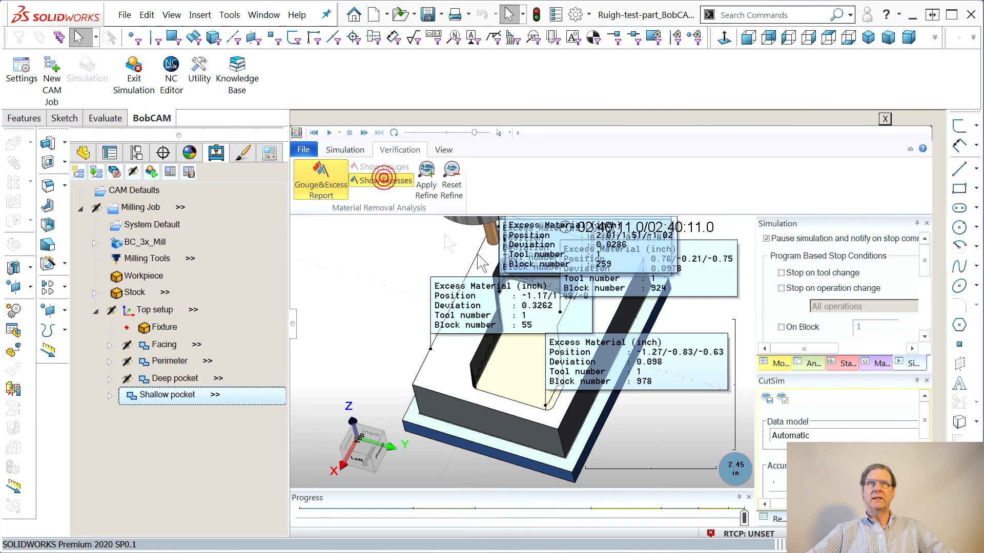
scroll(671, 337, "up", 2)
middle_click_drag(415, 302, 435, 317)
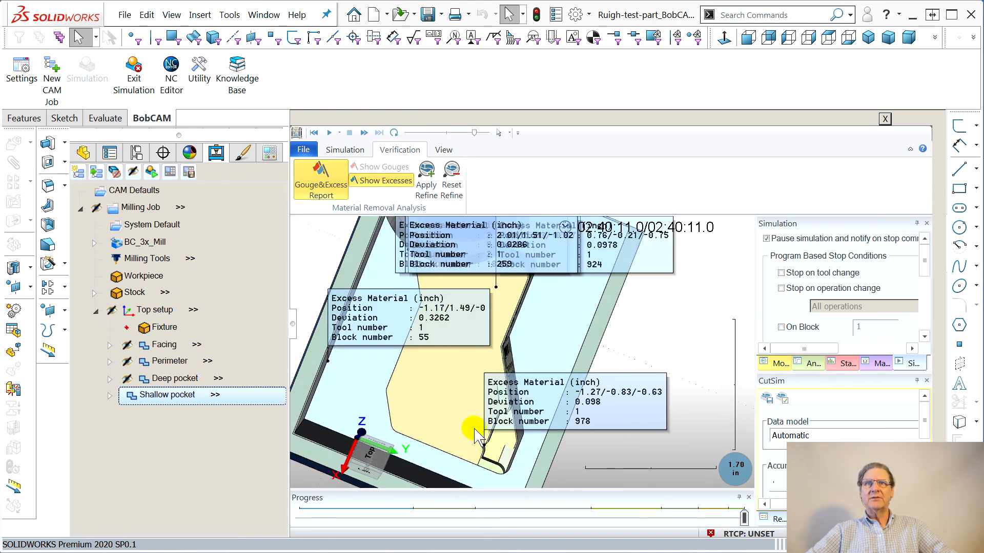
Step: Examine the excess material around the shallow pocket's notched corner and walls from above and at an angle, close up and zoomed out
middle_click_drag(473, 428, 487, 448)
scroll(497, 470, "up", 3)
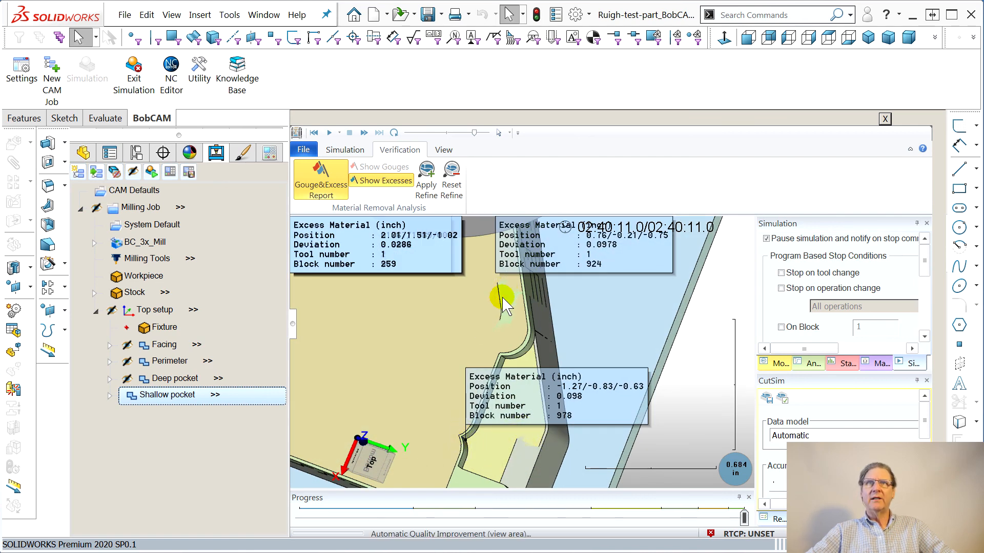
scroll(498, 388, "up", 1)
scroll(451, 374, "down", 3)
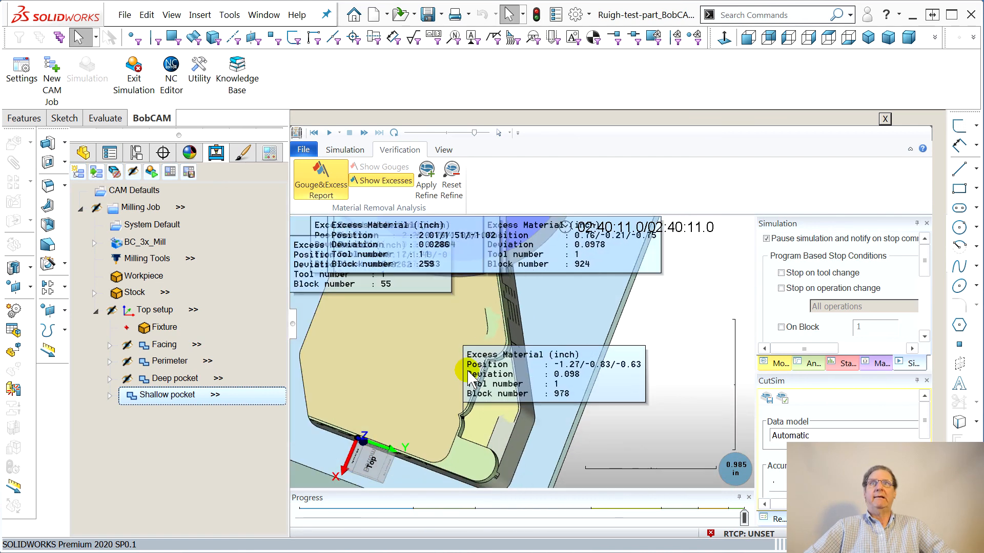
scroll(328, 317, "up", 2)
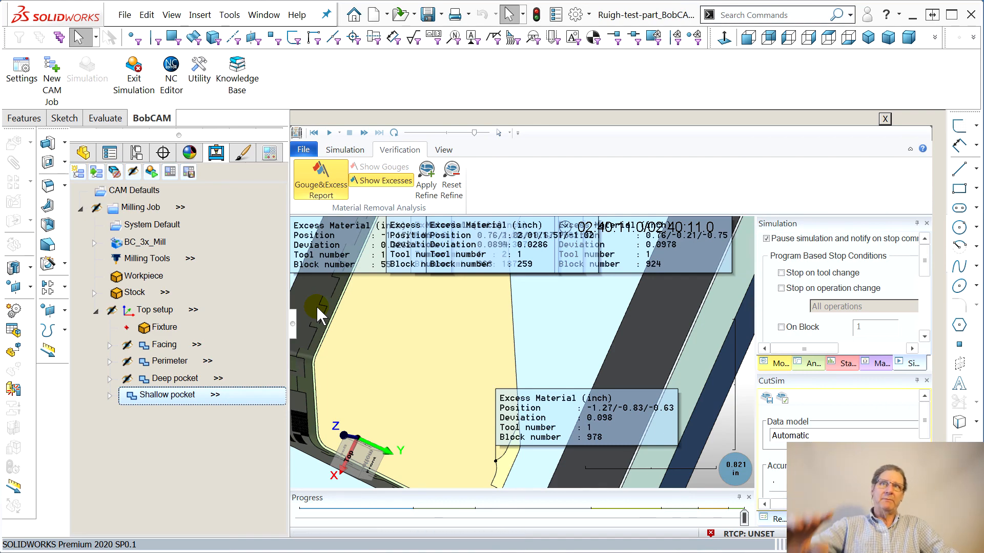
middle_click_drag(383, 324, 501, 362)
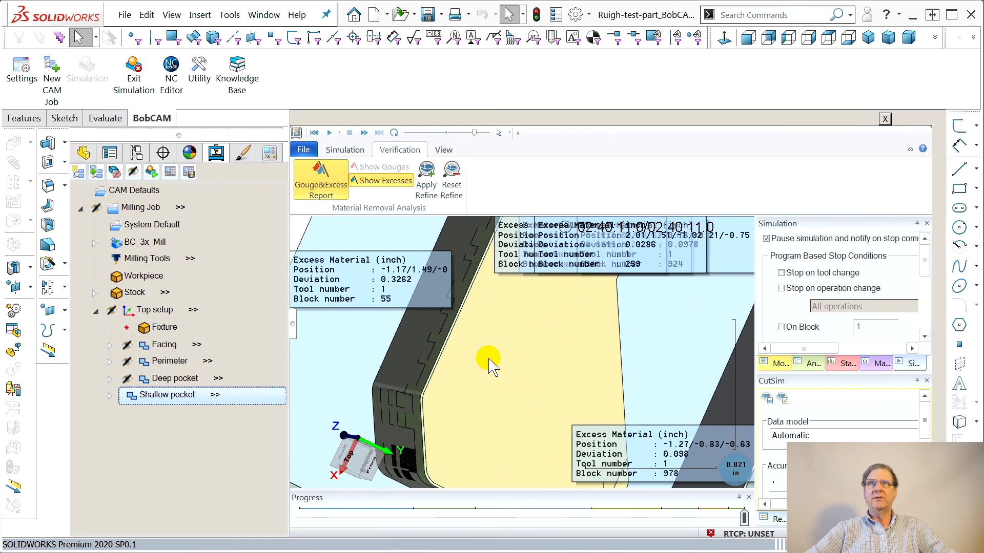
scroll(488, 359, "up", 3)
scroll(488, 359, "down", 5)
scroll(488, 359, "down", 1)
middle_click_drag(455, 364, 501, 364)
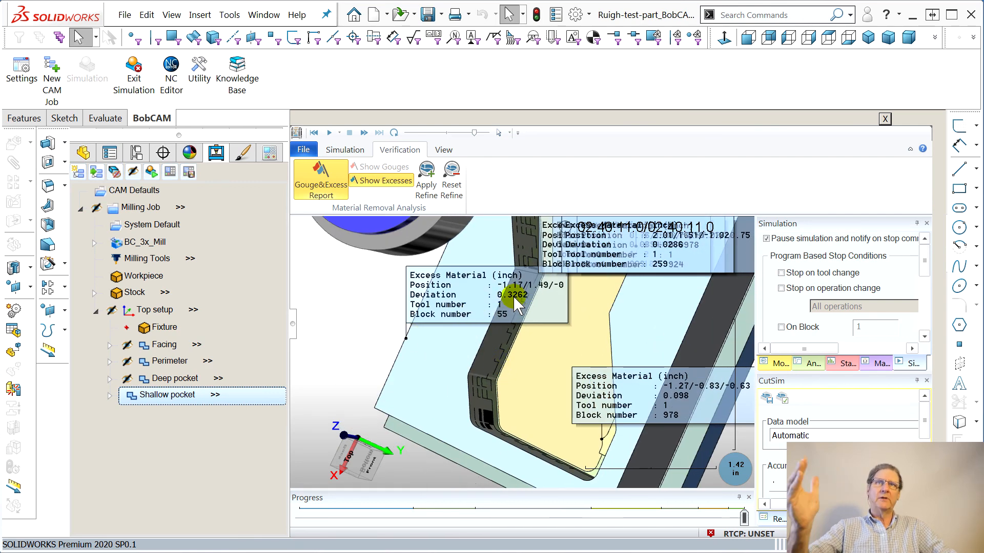
mouse_move(399, 350)
middle_mouse_down()
mouse_move(422, 363)
mouse_move(397, 322)
middle_mouse_up()
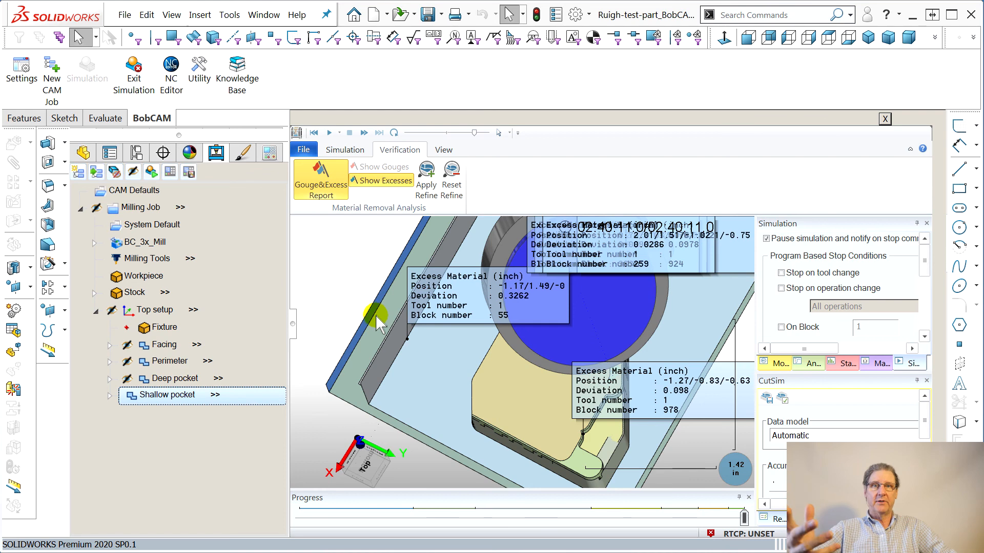
scroll(554, 353, "down", 2)
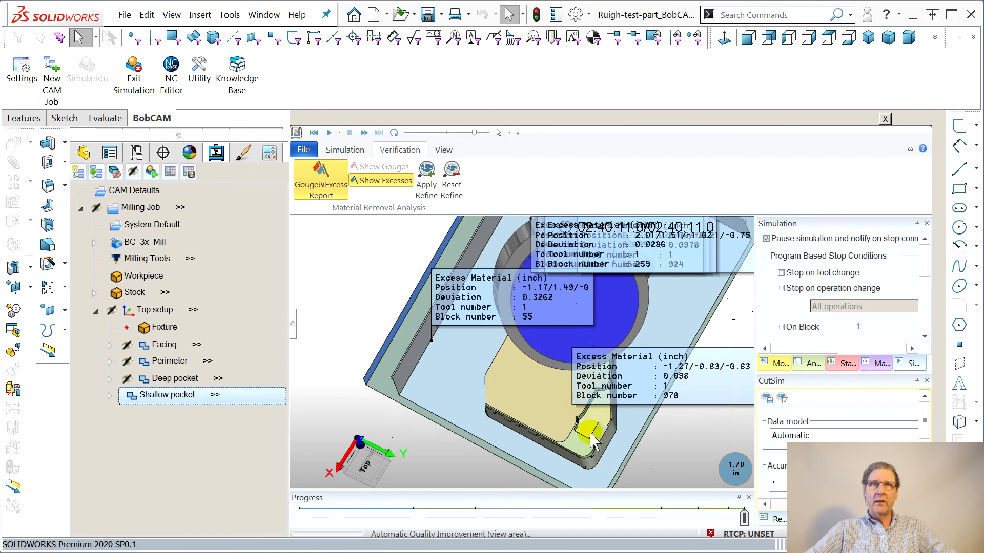
scroll(589, 425, "up", 5)
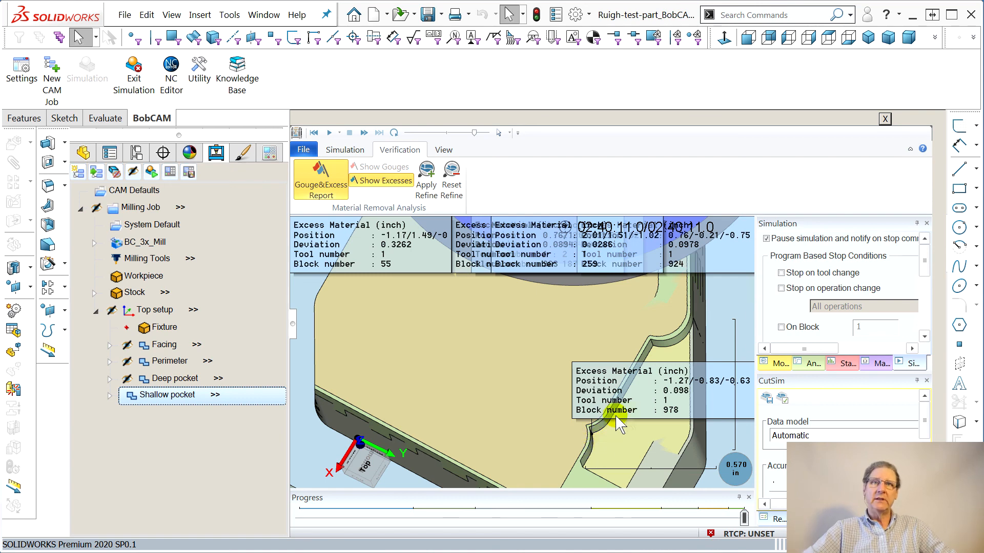
scroll(586, 464, "up", 5)
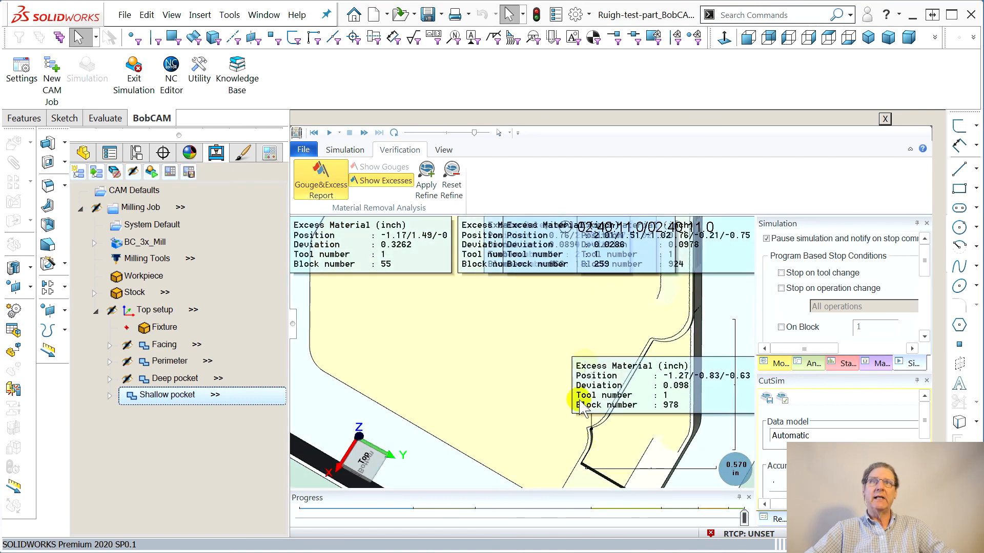
scroll(574, 328, "down", 8)
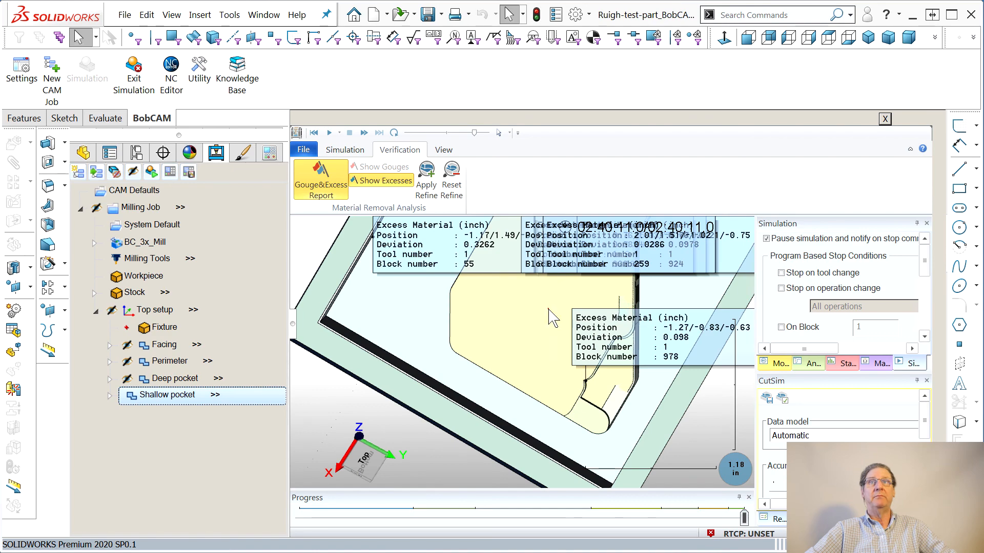
Step: Inspect the excess material at the pocket's opposite corner, where the hole cuts into the wall, from several angles
middle_click_drag(532, 321, 460, 461)
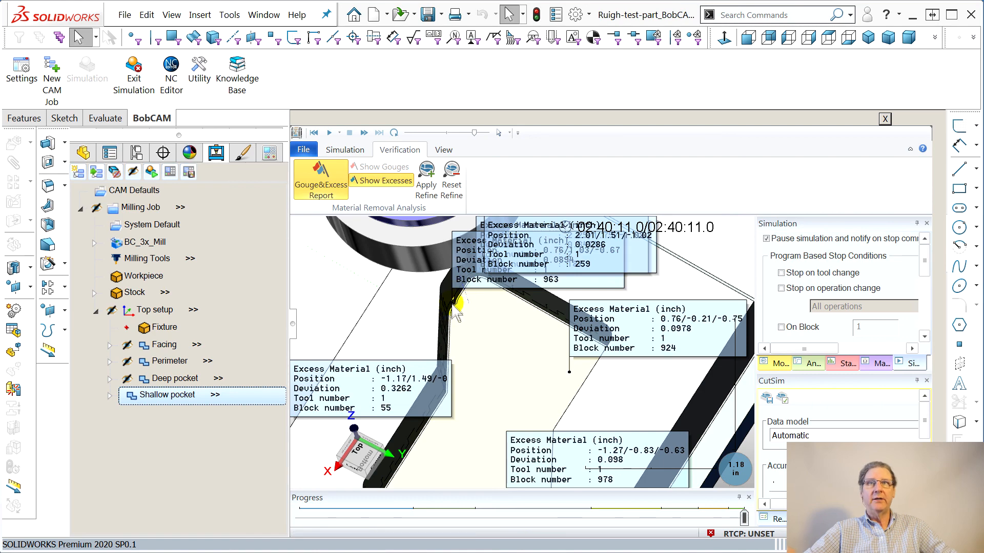
scroll(455, 308, "up", 6)
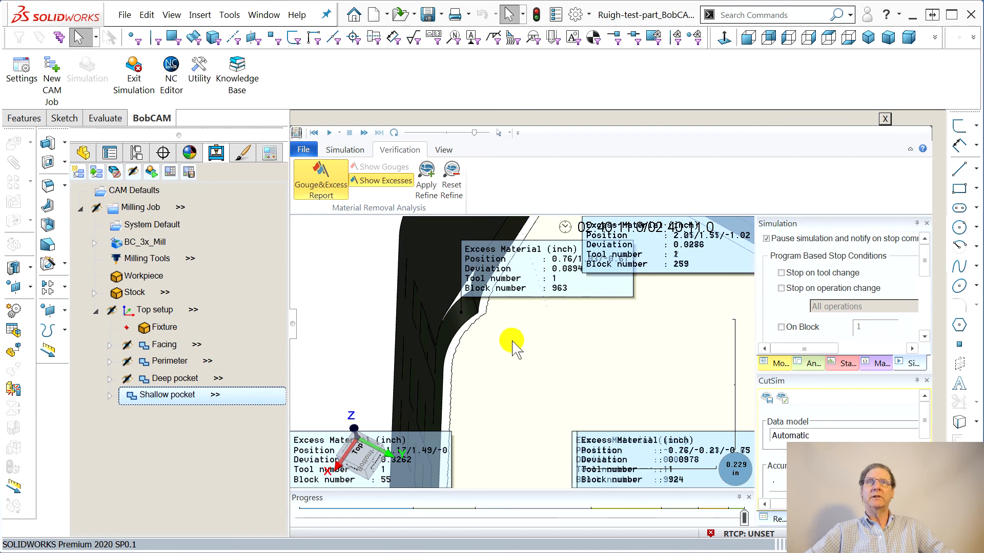
middle_click_drag(492, 336, 489, 303)
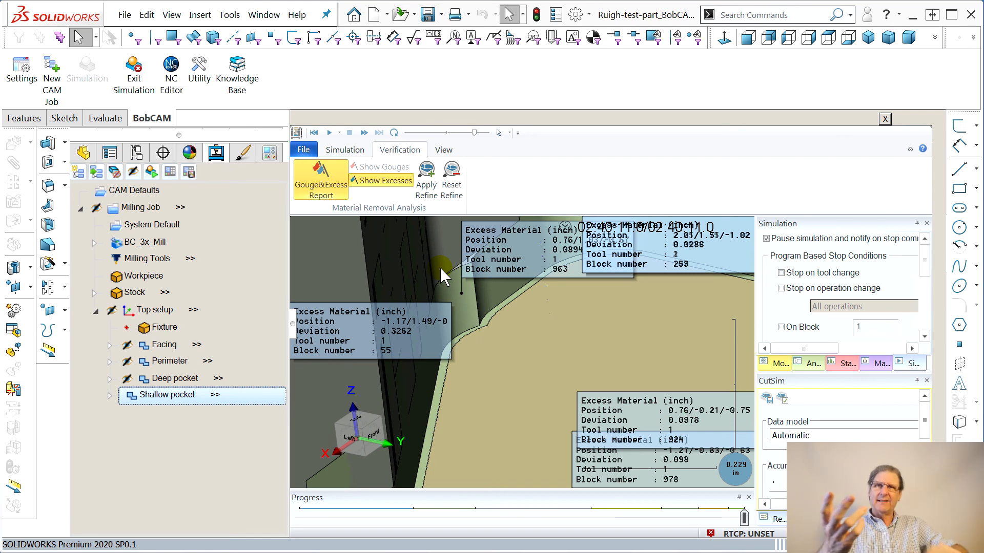
mouse_move(518, 340)
middle_mouse_down()
mouse_move(499, 334)
mouse_move(516, 347)
middle_mouse_up()
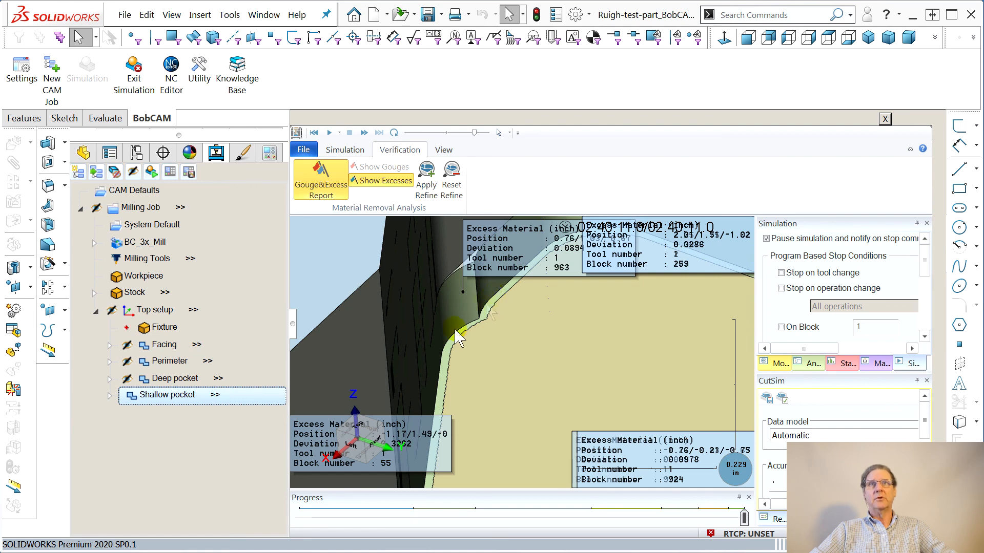
scroll(502, 320, "up", 3)
scroll(502, 321, "down", 3)
scroll(498, 373, "down", 4)
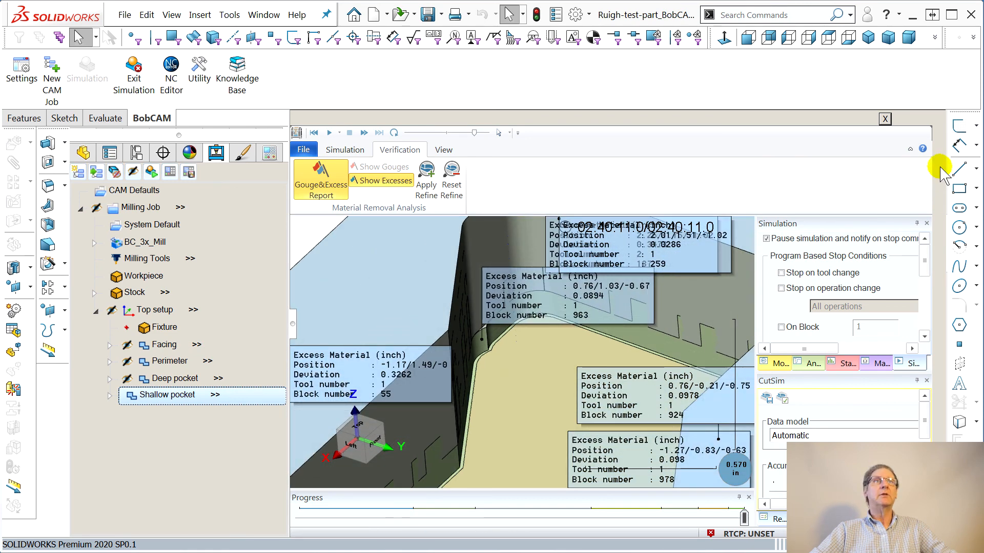
Step: Close the machining simulation, look at the part's feature tree and return to the CAM tree
left_click(885, 120)
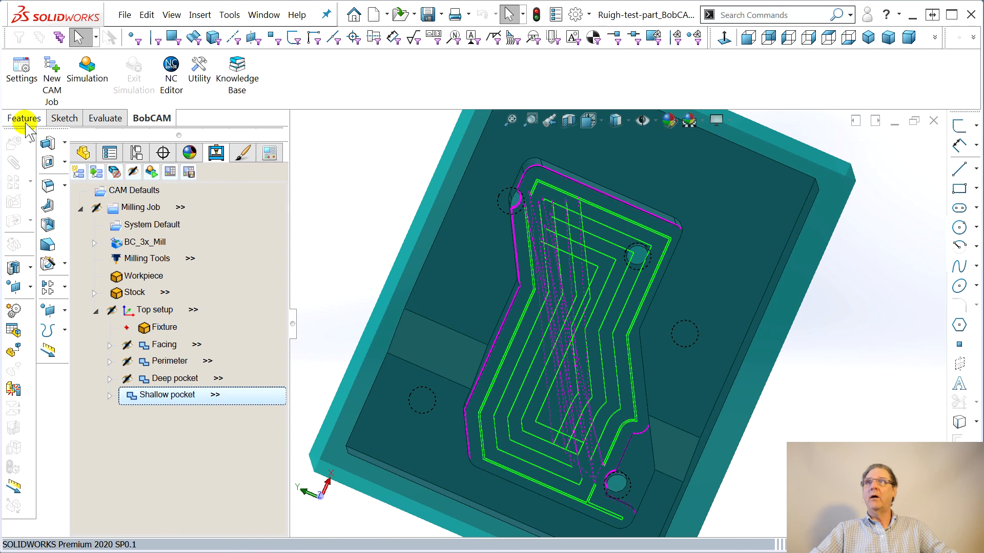
left_click(83, 152)
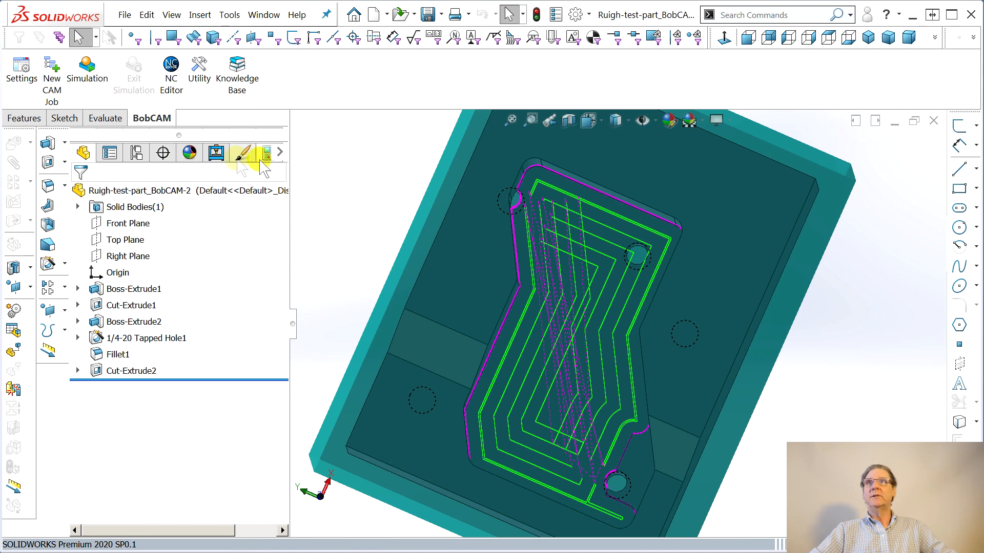
left_click(216, 153)
left_click(81, 154)
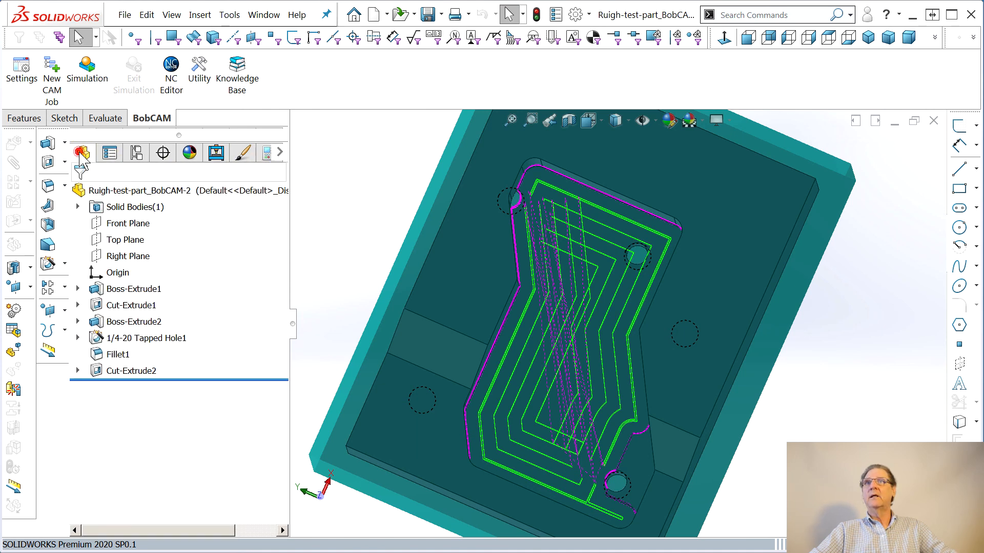
left_click(216, 153)
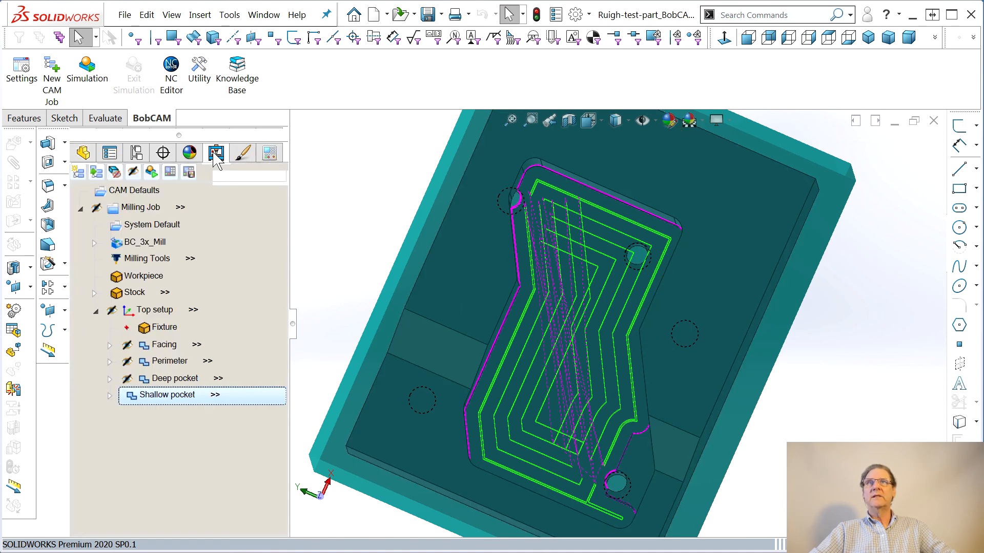
Step: Blank the Shallow pocket toolpath and the stock, and clear the highlighted pocket geometry to show the bare part
middle_click_drag(418, 291, 419, 244)
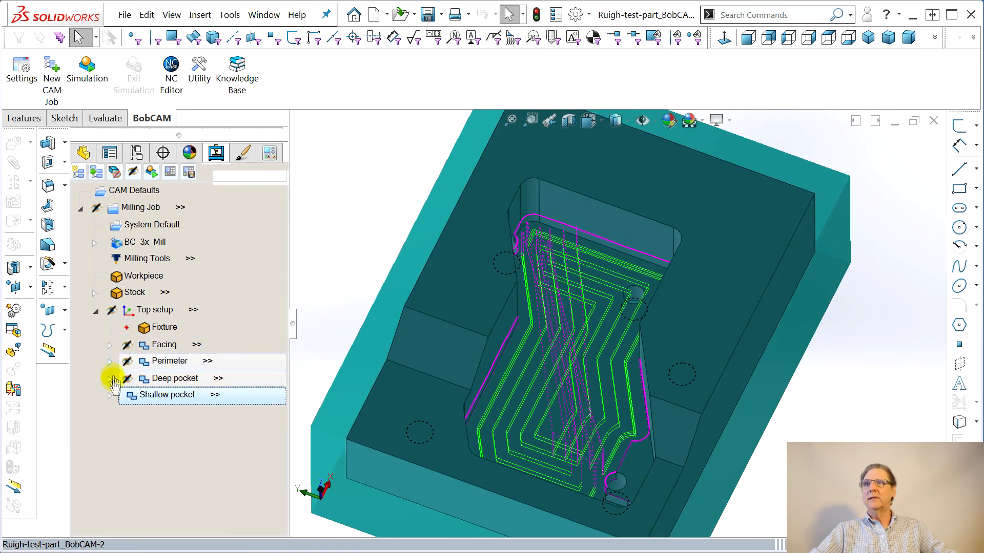
right_click(161, 395)
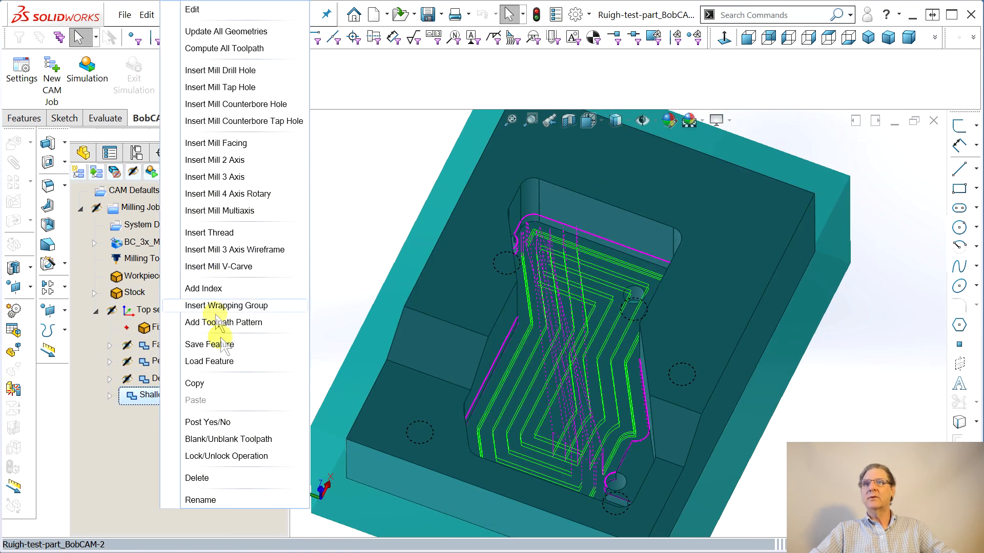
left_click(233, 440)
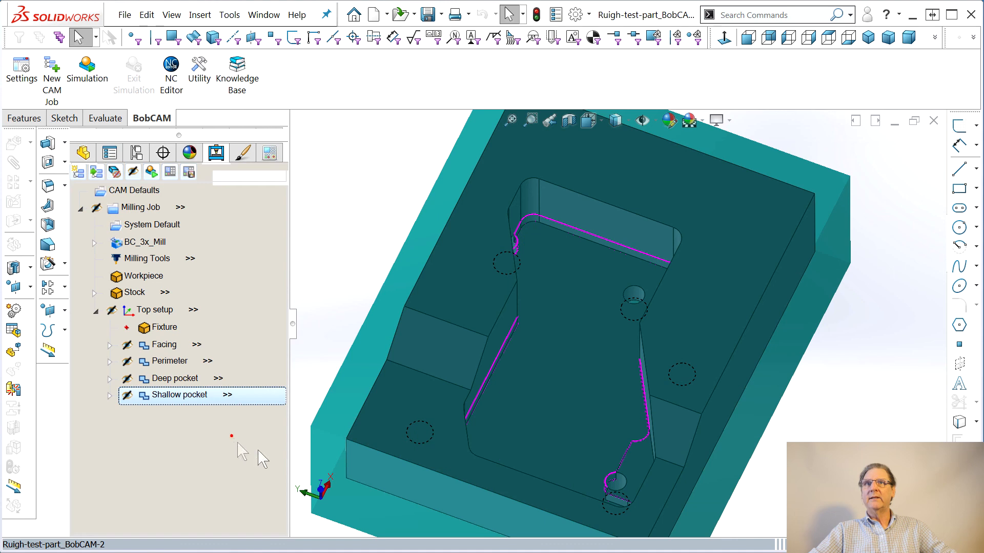
left_click(182, 207)
right_click(139, 294)
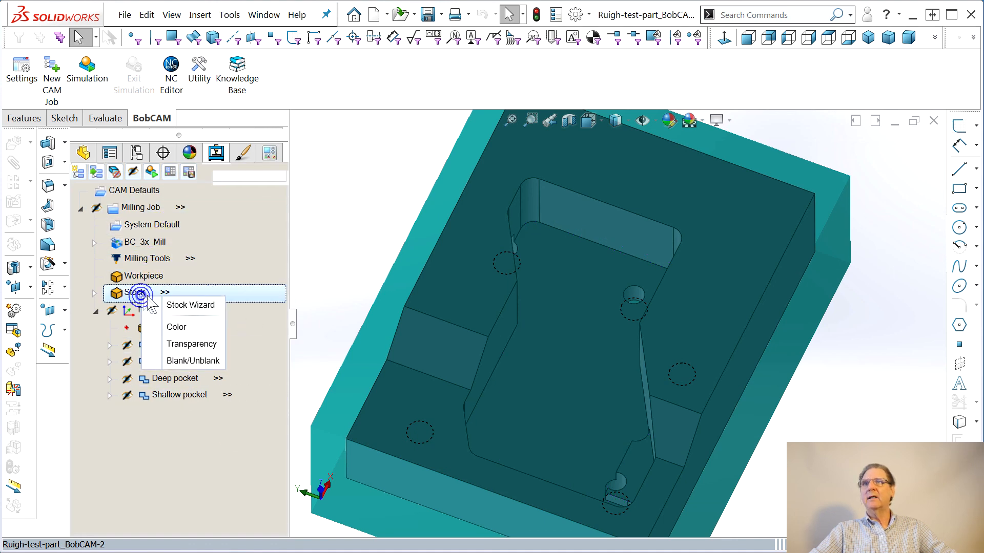
left_click(208, 359)
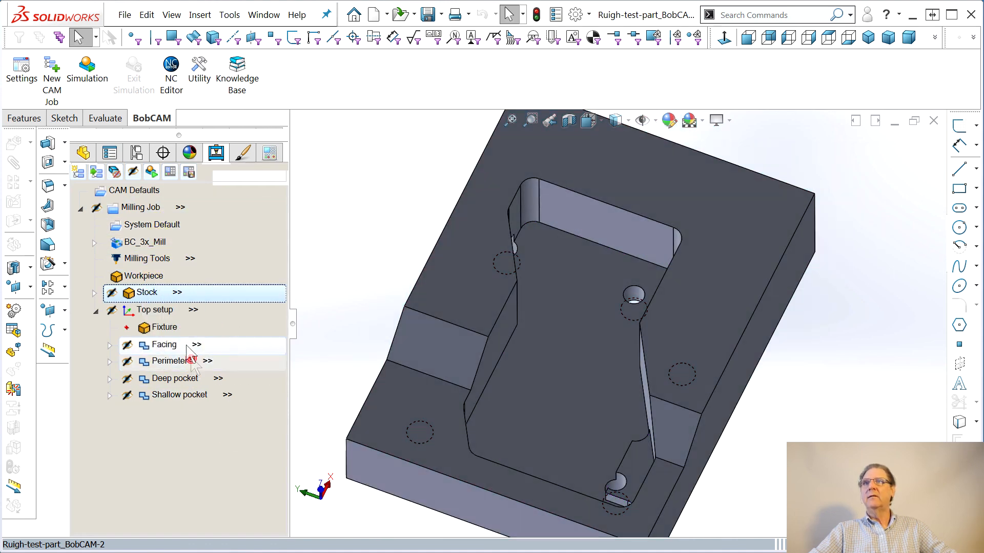
Step: Start a sketch on the shallow pocket's floor face and convert the face's outline into sketch entities
left_click(83, 153)
left_click(579, 321)
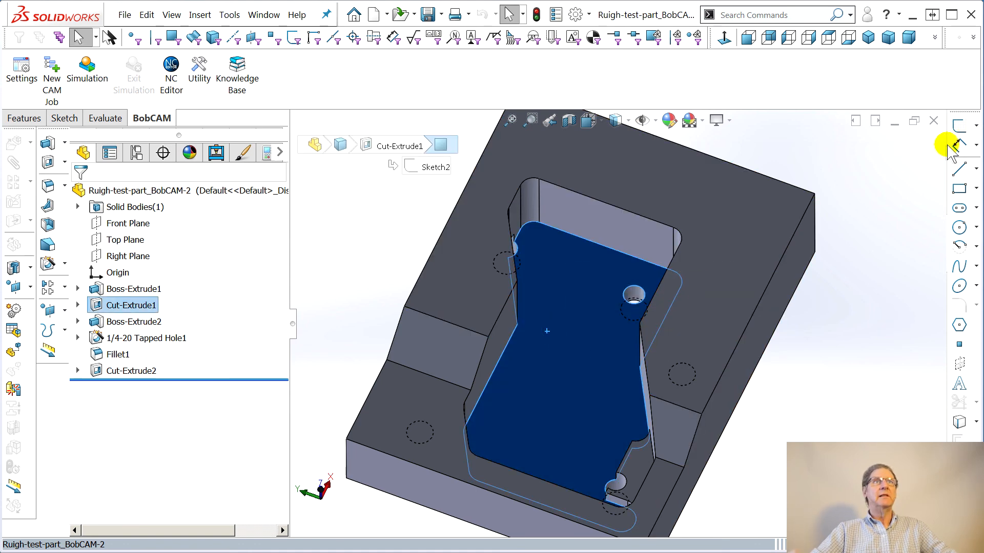
left_click(959, 129)
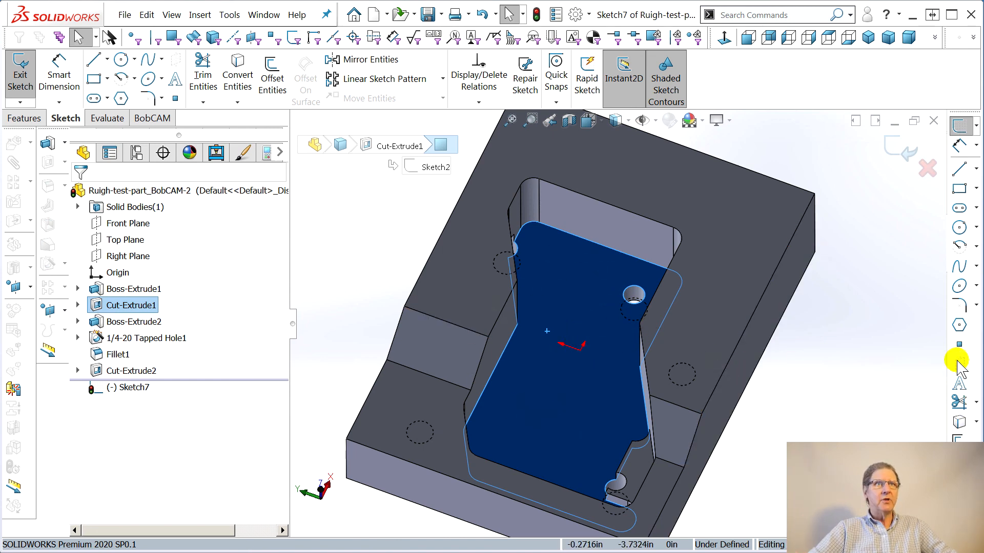
left_click(959, 423)
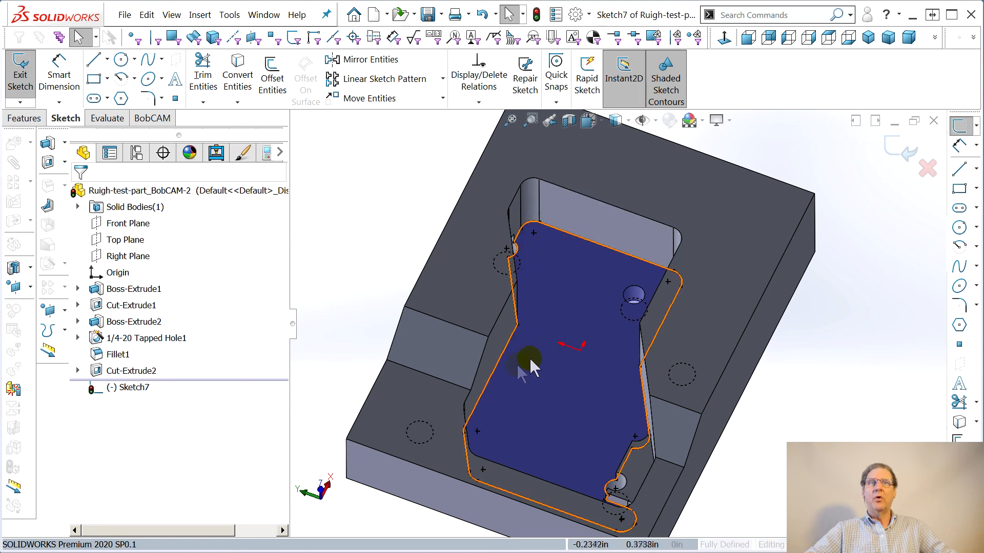
Step: Delete the converted arc where the hole cuts into the pocket wall, along with the two lines adjoining it
middle_click_drag(535, 416, 521, 391)
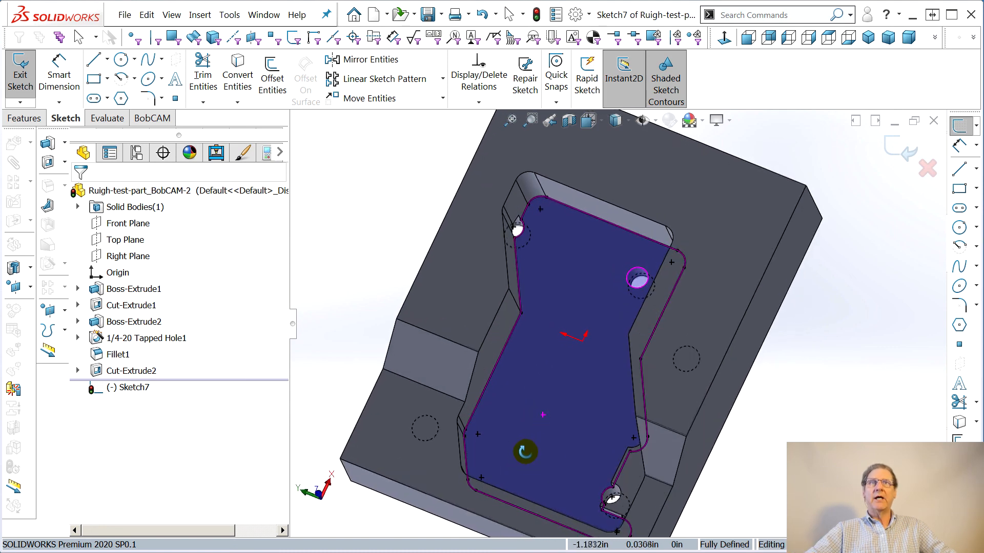
scroll(523, 225, "down", 4)
scroll(521, 220, "down", 3)
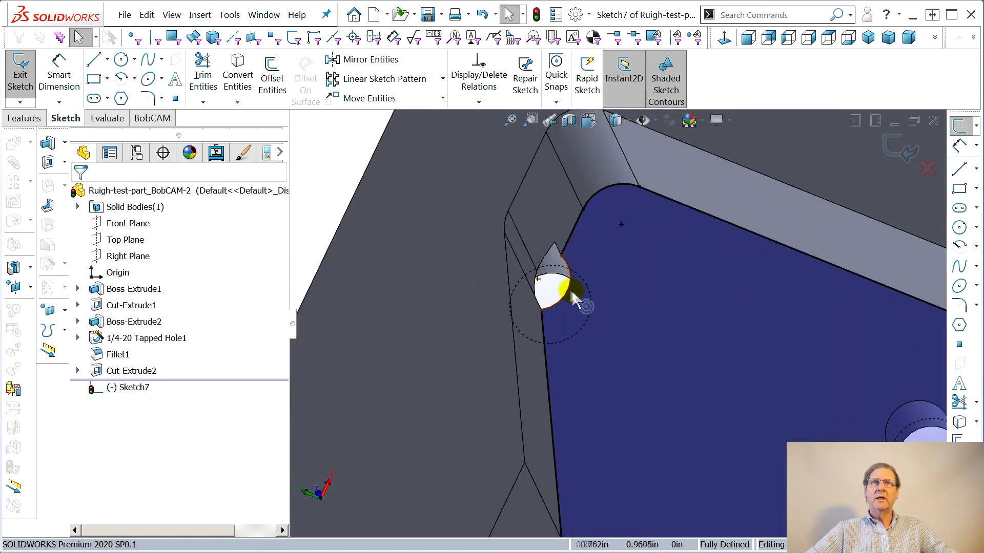
left_click(567, 290)
key("Escape")
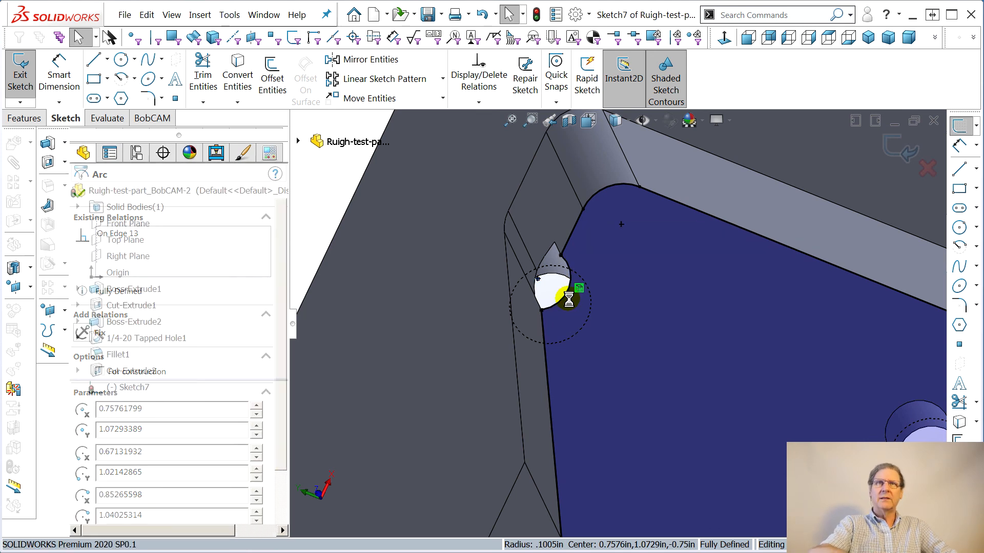
left_click(573, 247)
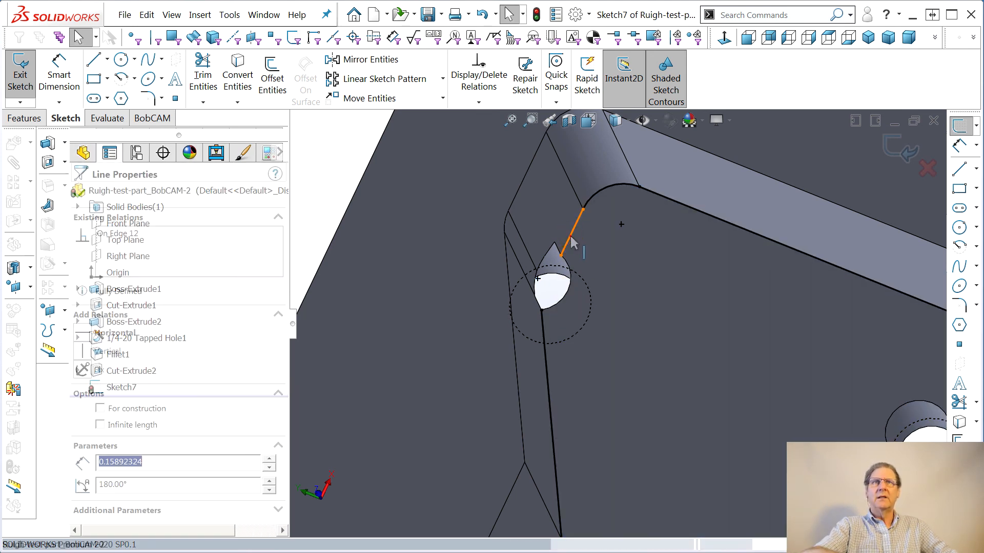
key("Escape")
left_click(543, 337)
key("Escape")
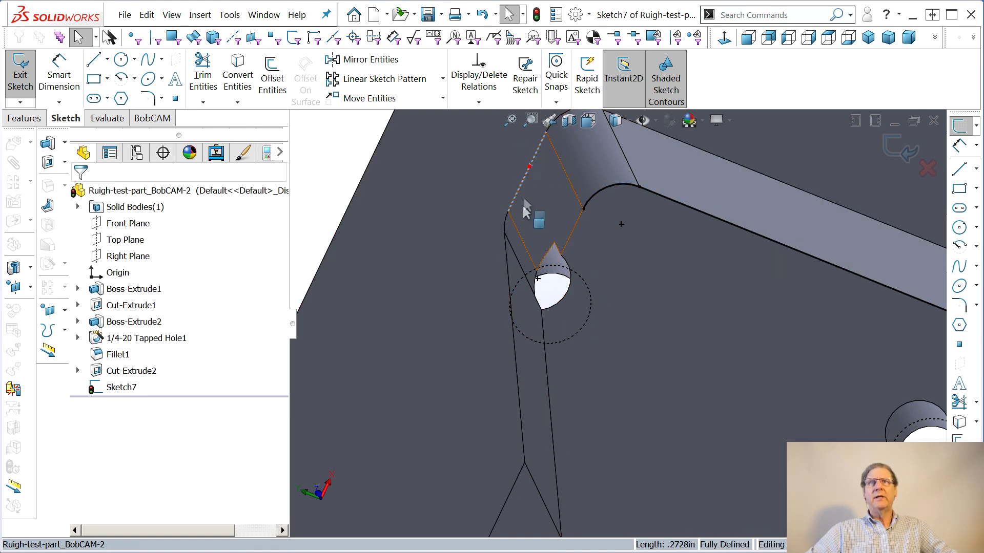
Step: Convert the pocket wall's three upper edges beside the hole into the sketch to close the gap in the outline
left_click(505, 256, "ctrl")
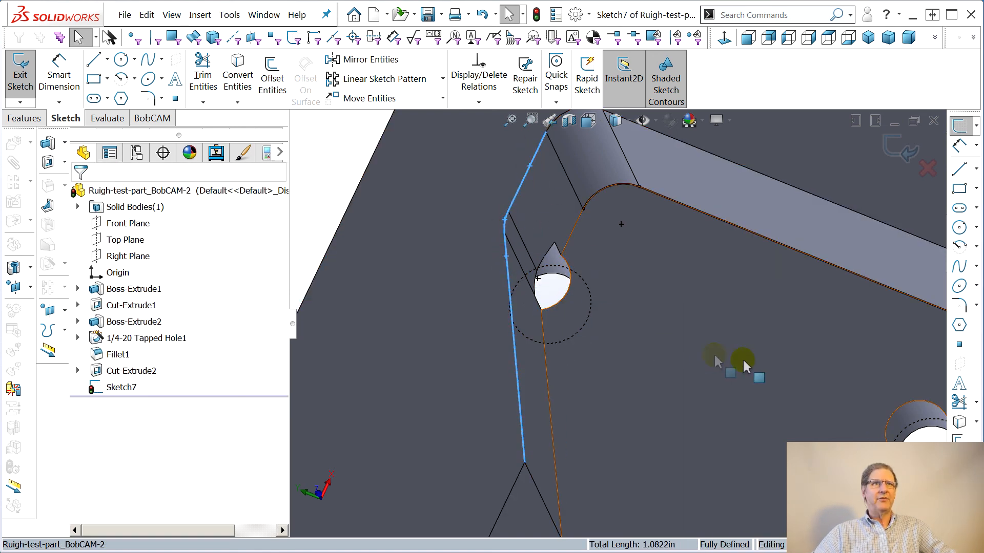
left_click(957, 424)
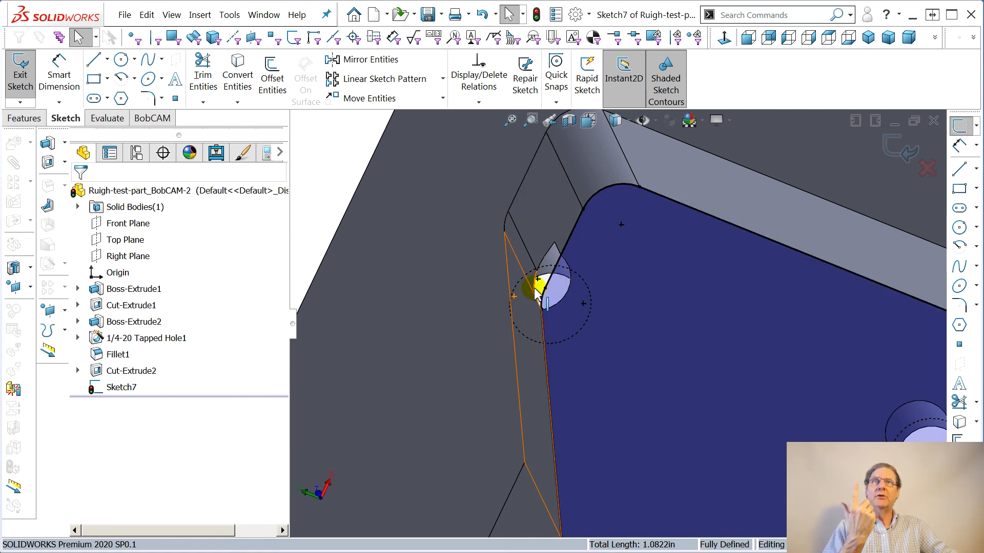
scroll(550, 285, "up", 5)
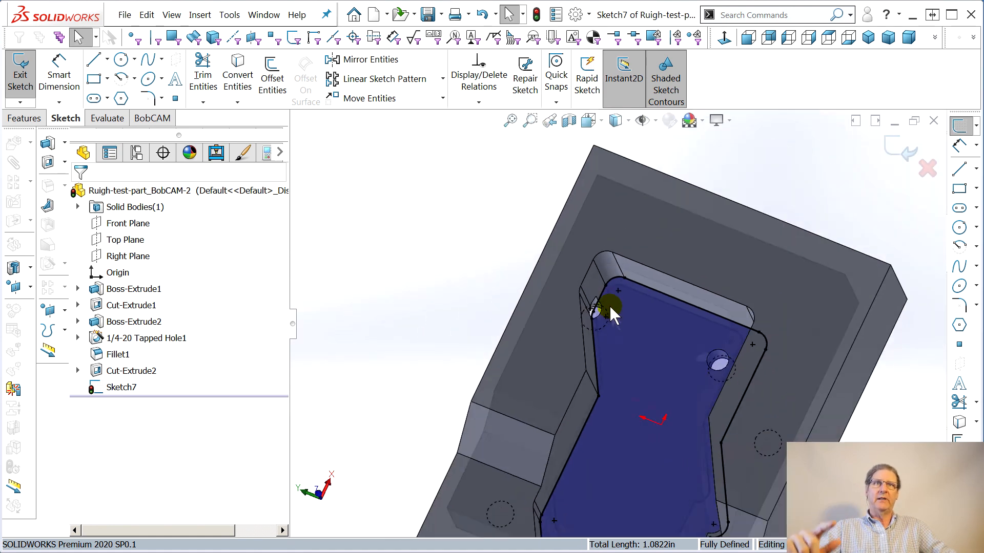
Step: Replace the converted arc where the lower hole cuts into the pocket wall with a straight line between its endpoints
middle_click_drag(454, 358, 516, 403)
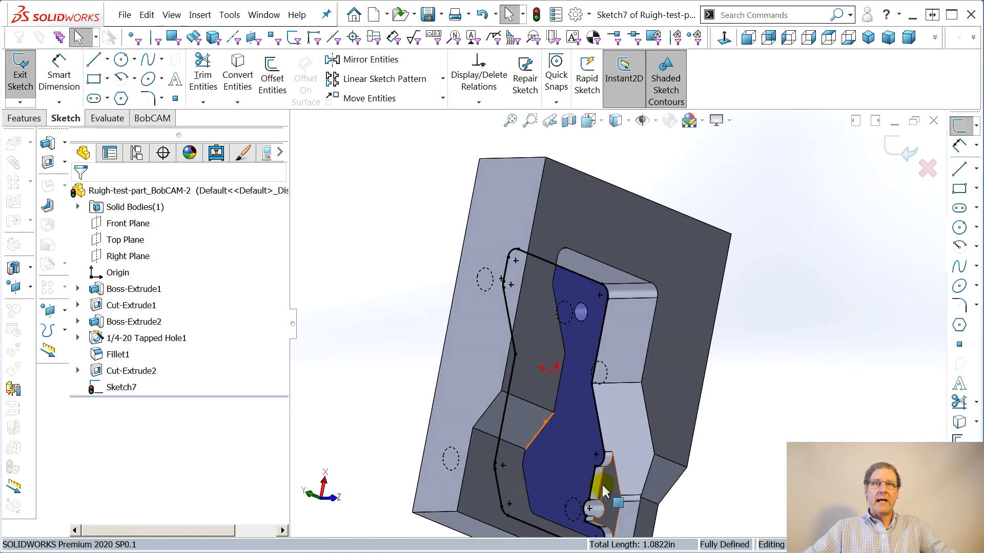
scroll(584, 504, "down", 3)
scroll(583, 503, "down", 8)
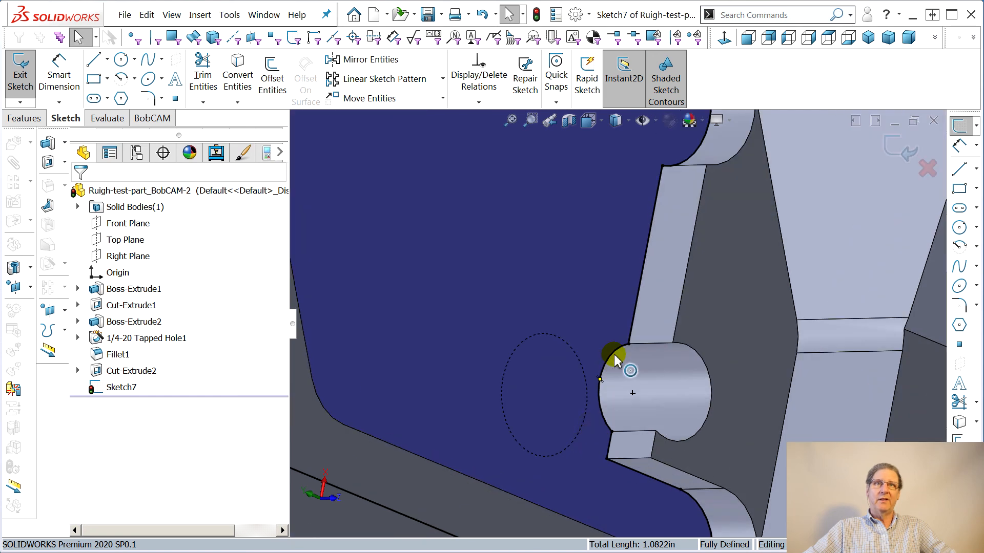
left_click(603, 366)
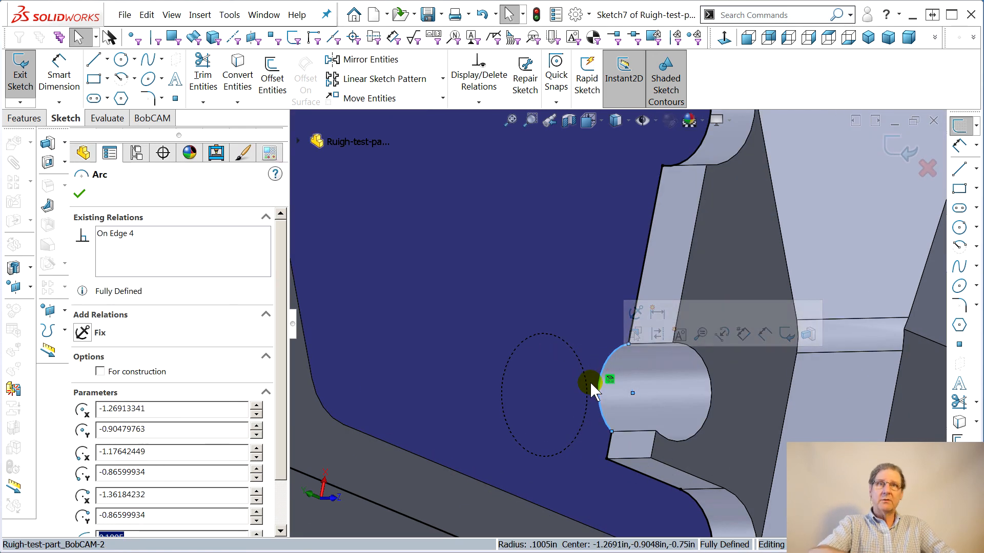
key("Escape")
left_click_drag(629, 347, 611, 431)
middle_click_drag(545, 306, 489, 243)
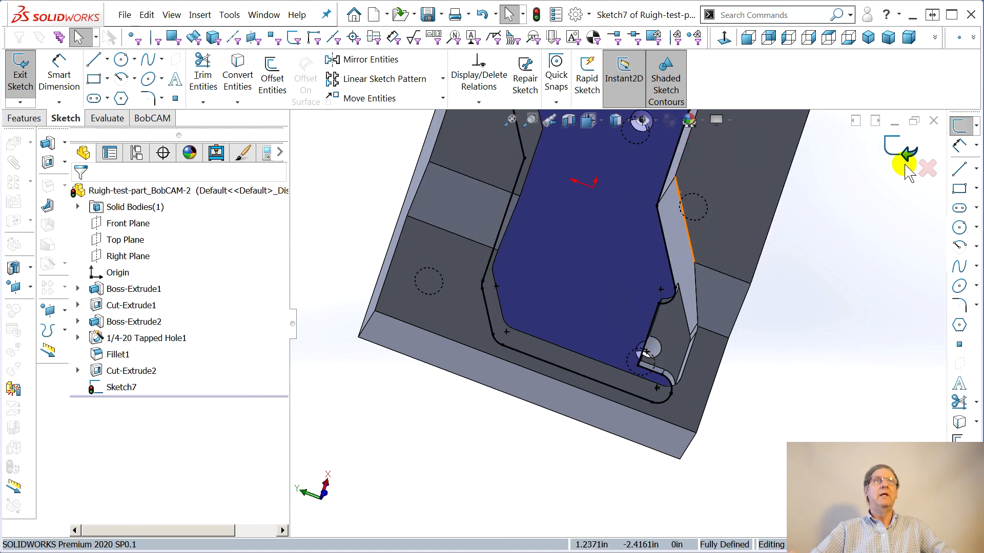
Step: Exit the sketch and rename it "Shallow pocket kludge"
left_click(900, 146)
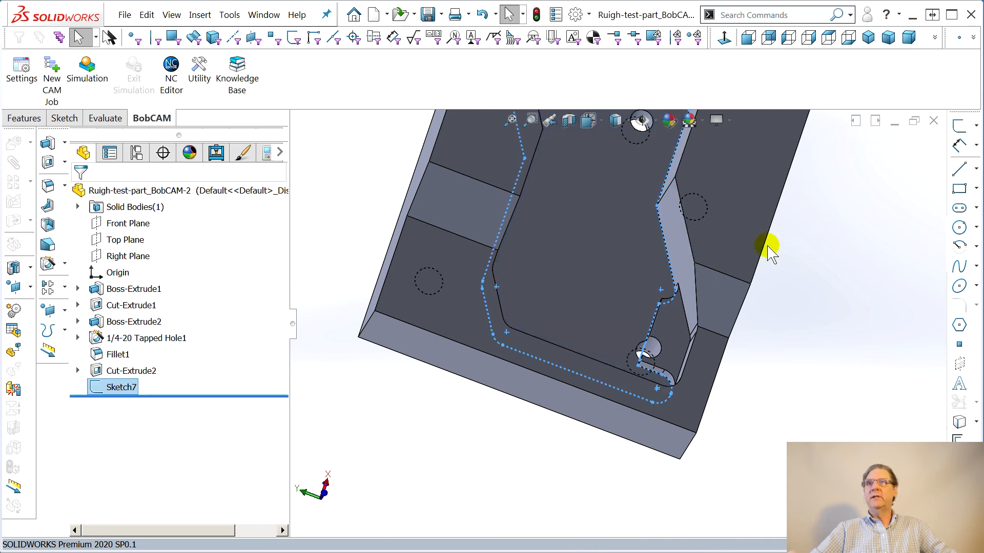
left_click(111, 391)
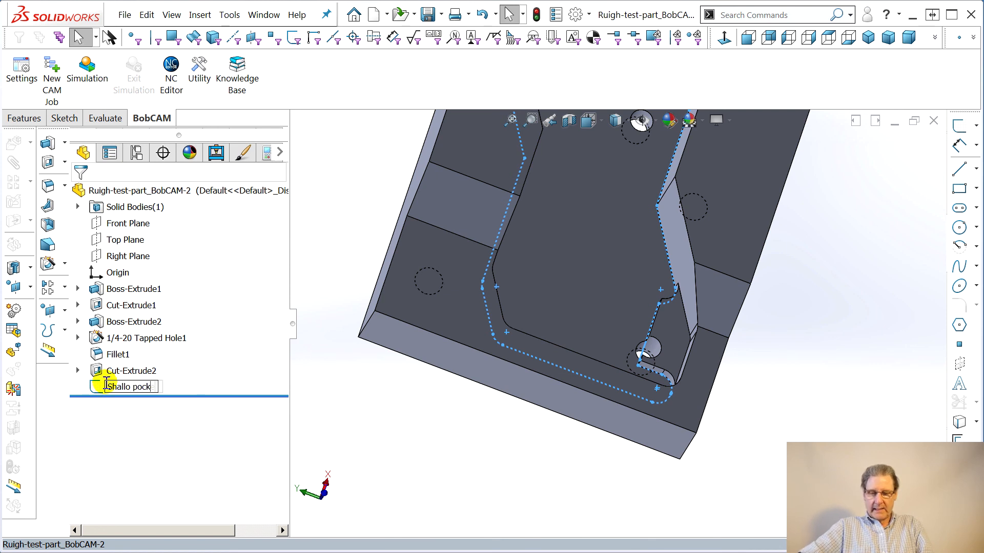
type("Shallo pocket kludge")
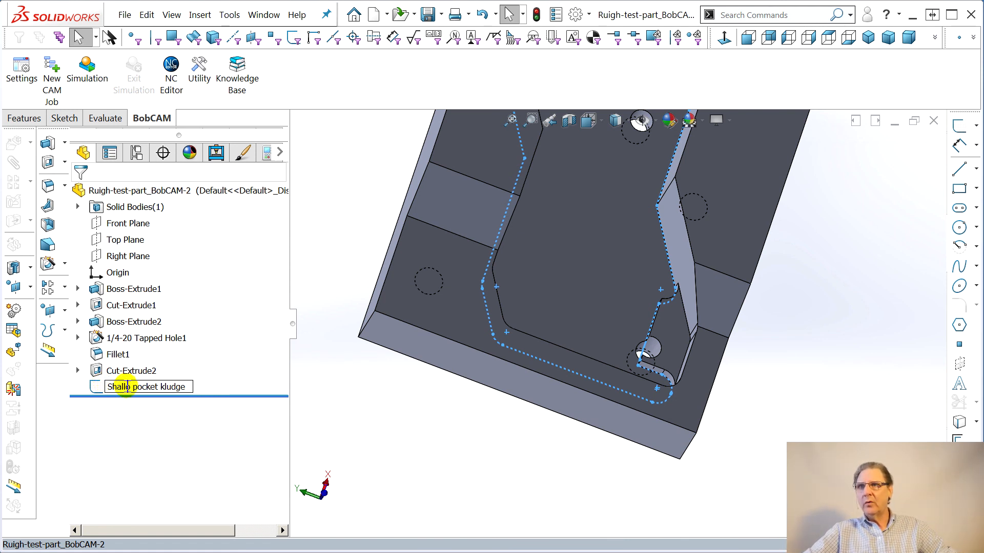
type("w")
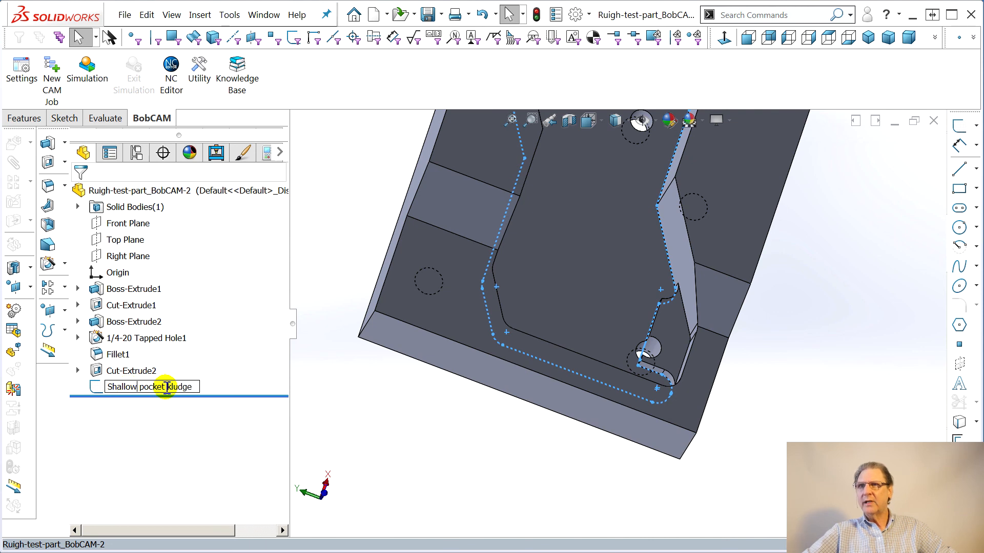
key("Return")
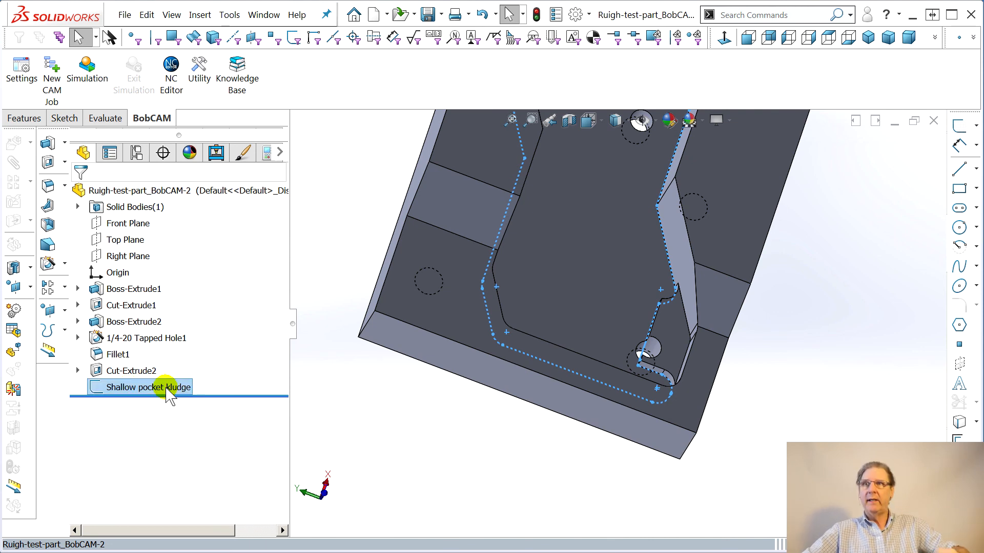
Step: Hide the Shallow pocket kludge sketch in the model
right_click(139, 387)
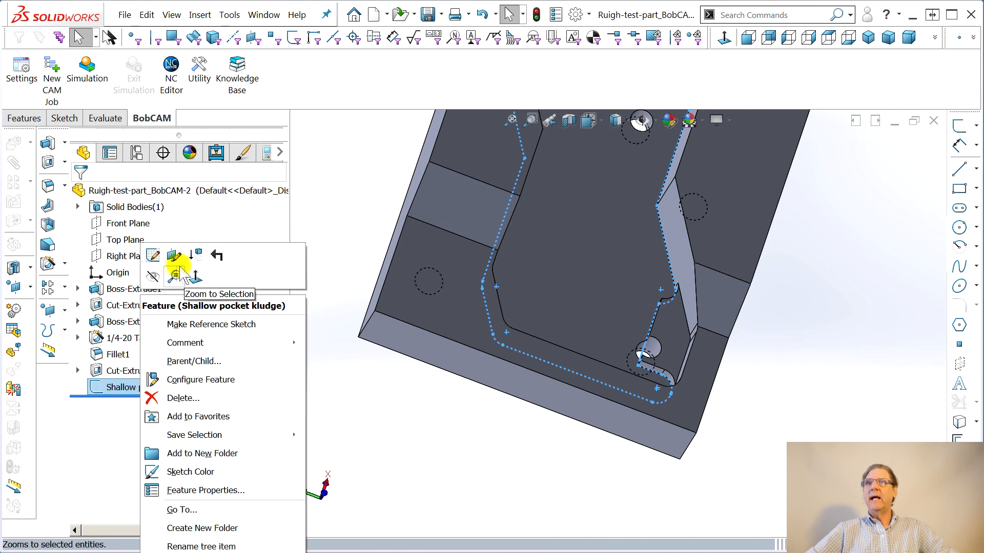
left_click(152, 277)
mouse_move(599, 259)
middle_mouse_down()
mouse_move(644, 202)
mouse_move(628, 225)
mouse_move(633, 200)
middle_mouse_up()
scroll(635, 201, "up", 3)
scroll(644, 226, "down", 4)
scroll(600, 354, "up", 3)
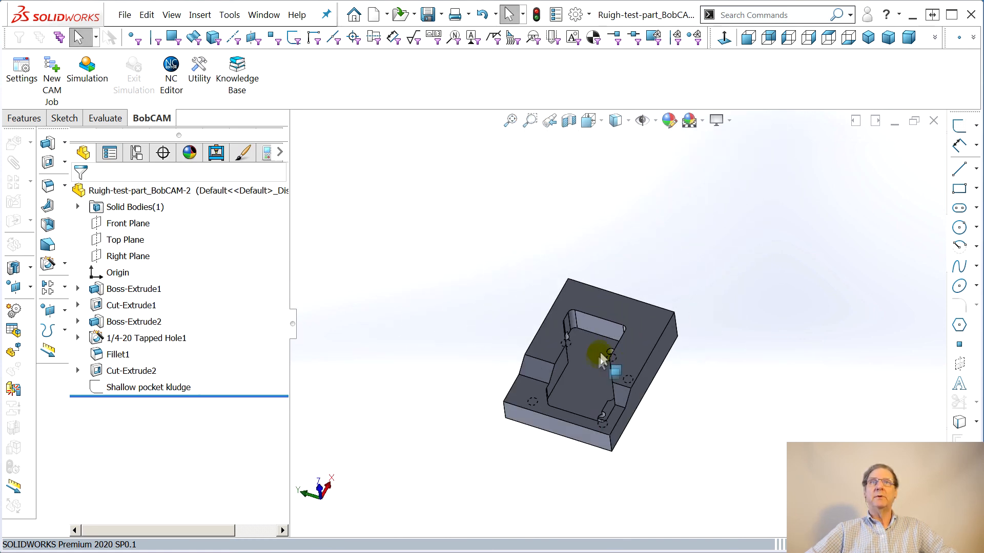
scroll(589, 407, "down", 3)
scroll(590, 409, "up", 1)
scroll(602, 362, "down", 1)
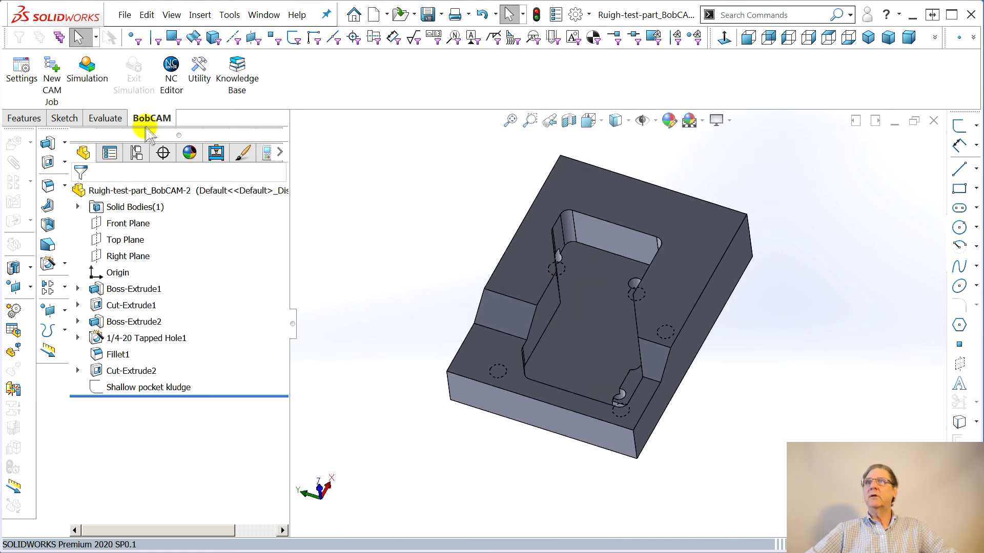
Step: Save the part and return to the CAM tree, declining its auto-update for the modified model geometry
left_click(125, 15)
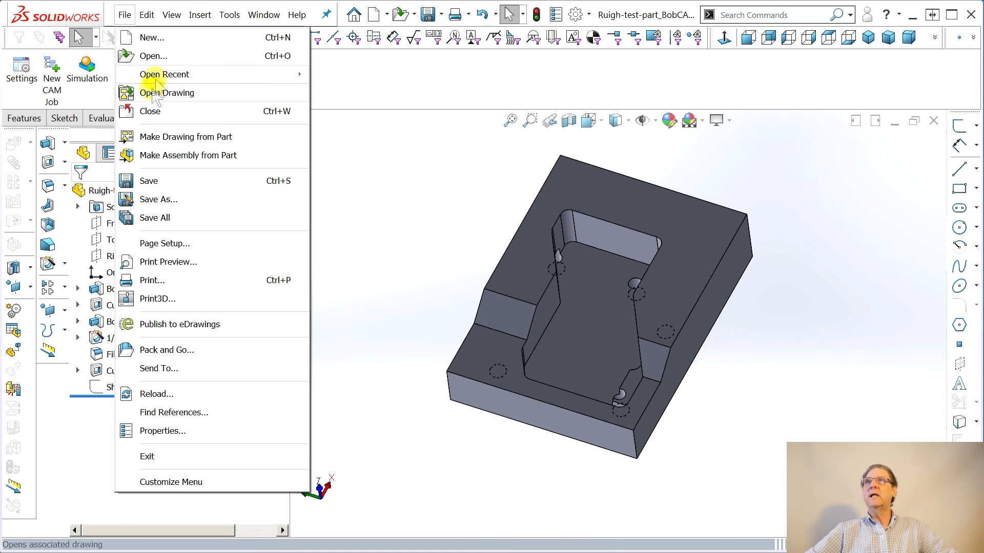
left_click(149, 181)
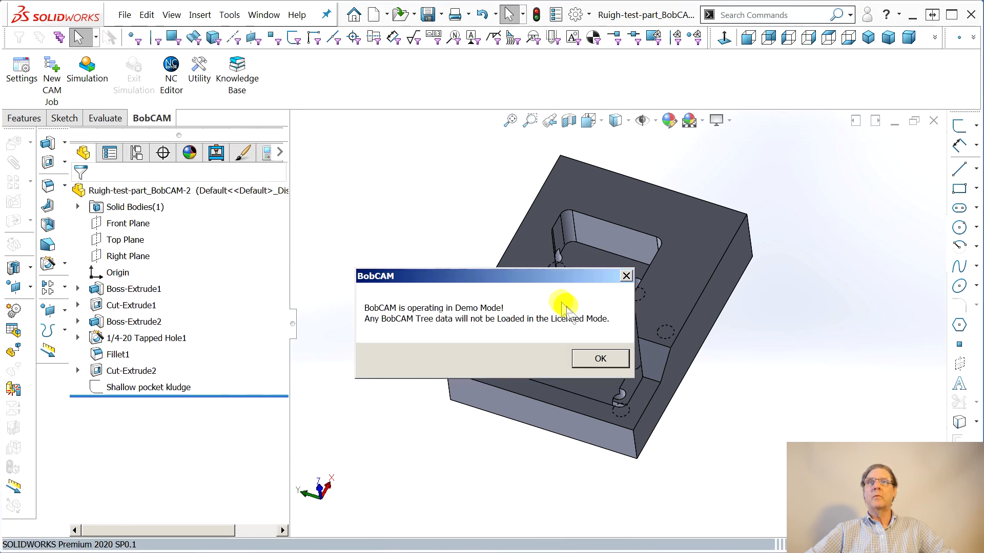
left_click(588, 365)
left_click(216, 152)
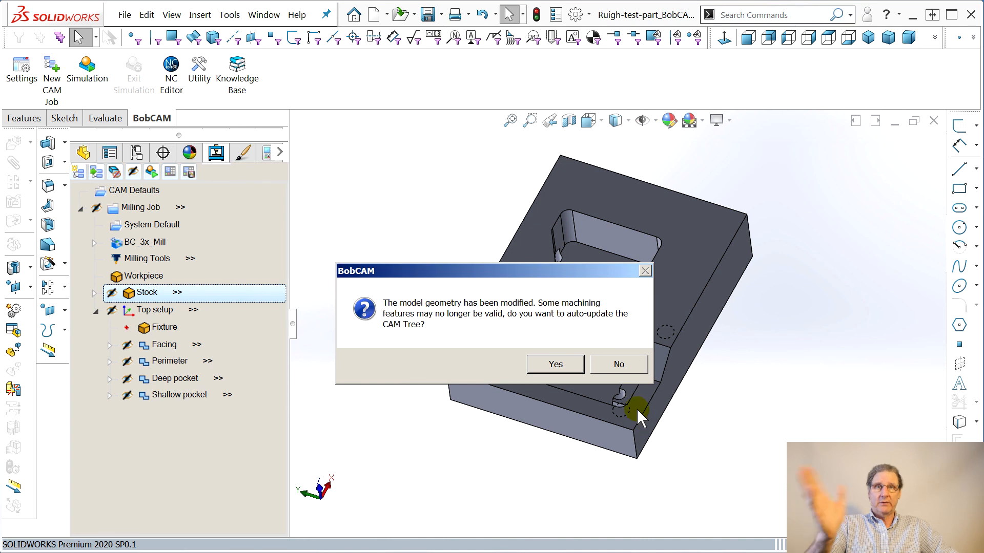
left_click(622, 366)
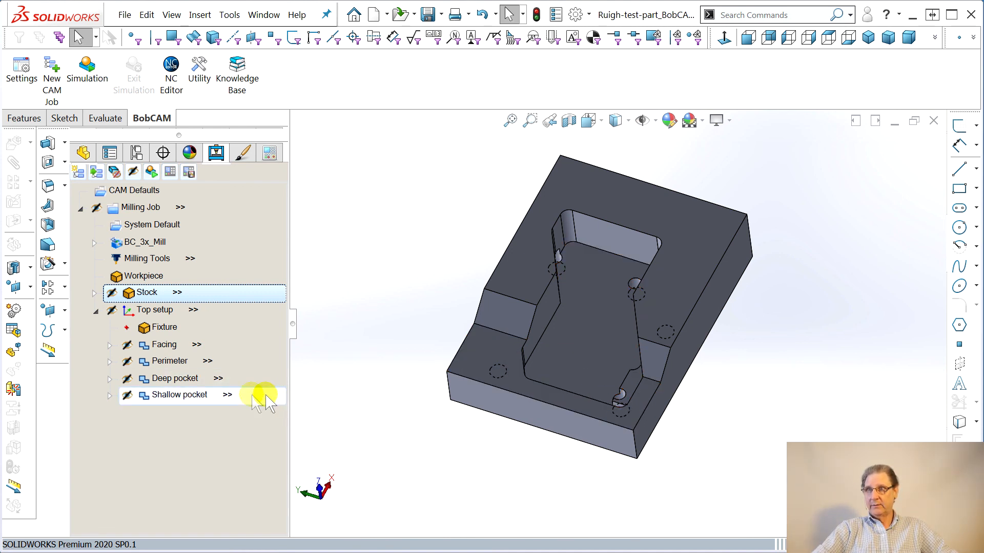
left_click(188, 397)
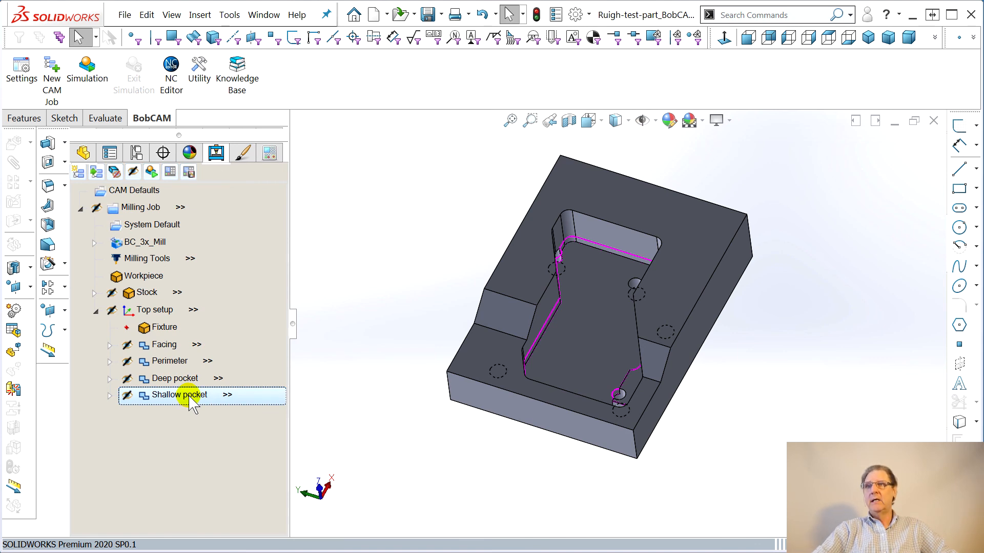
right_click(191, 403)
left_click(220, 9)
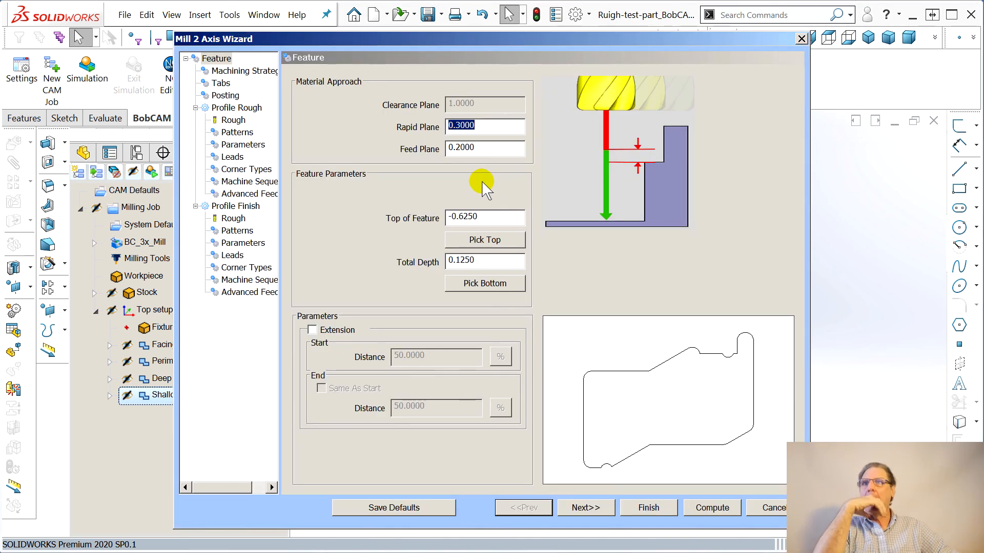
left_click(802, 39)
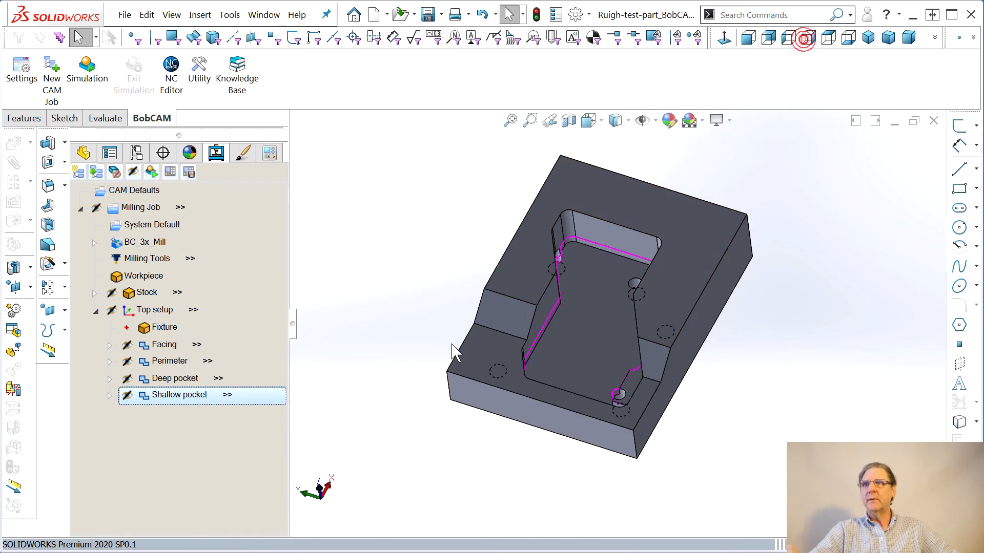
Step: Start reselecting the Shallow pocket feature's geometry and remove the pocket floor face from the selected items
left_click(111, 395)
left_click(169, 412)
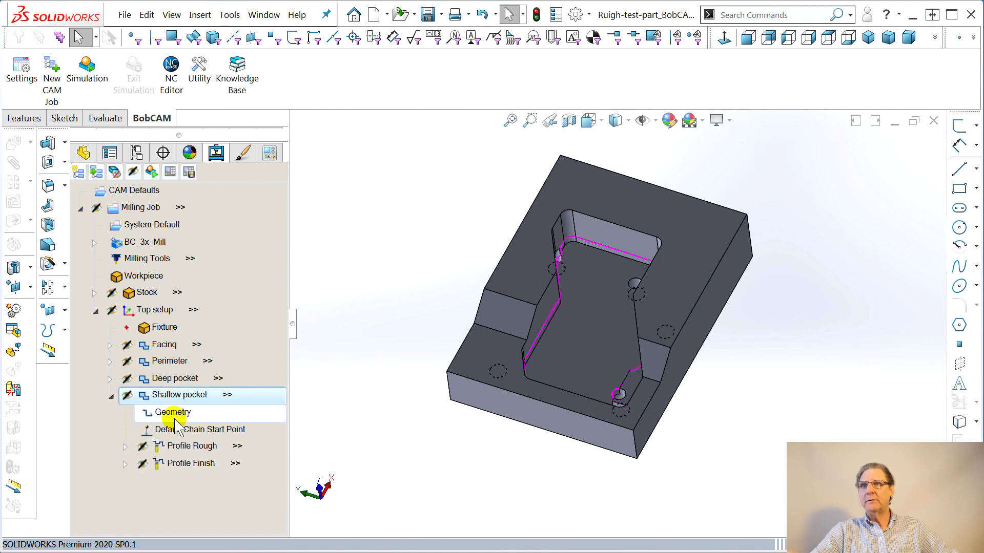
right_click(177, 411)
left_click(210, 413)
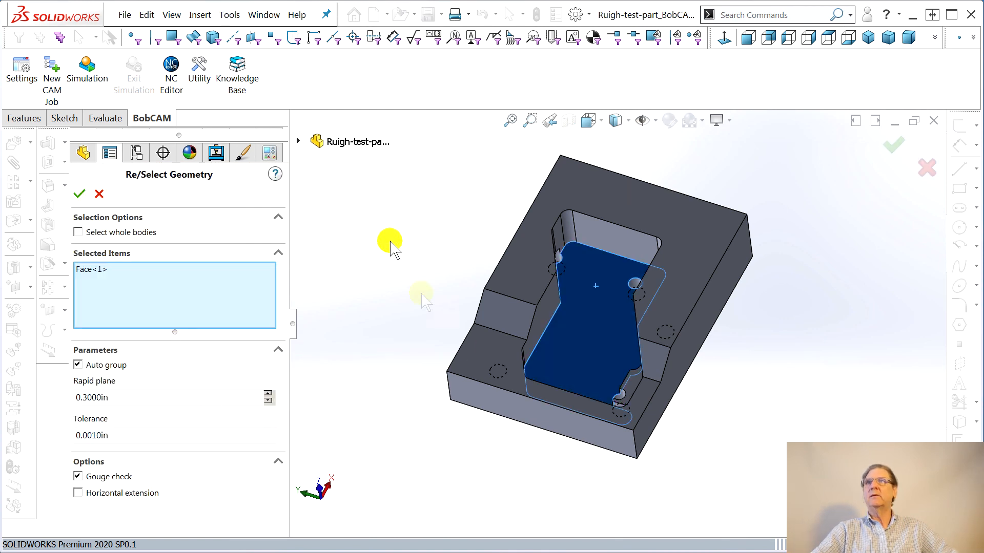
left_click(88, 271)
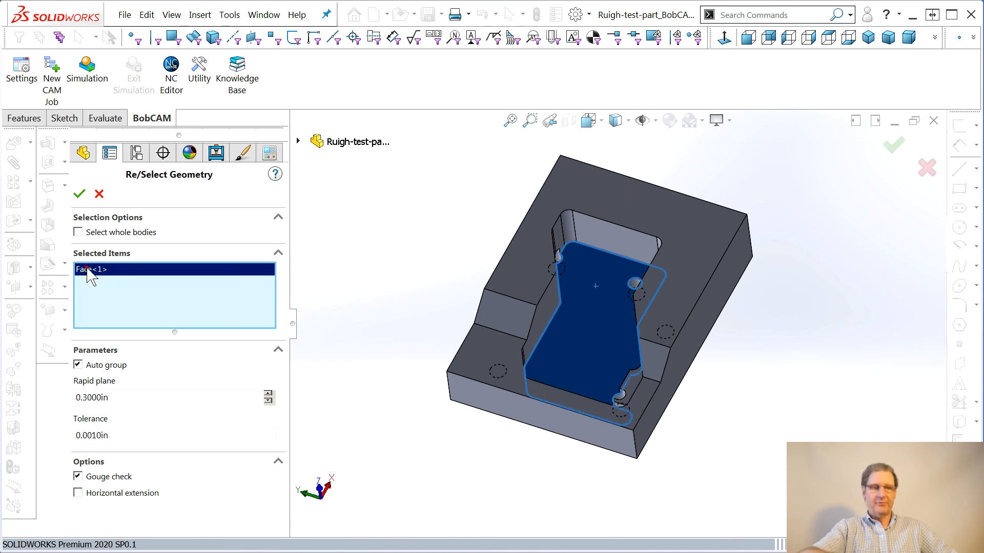
key("Delete")
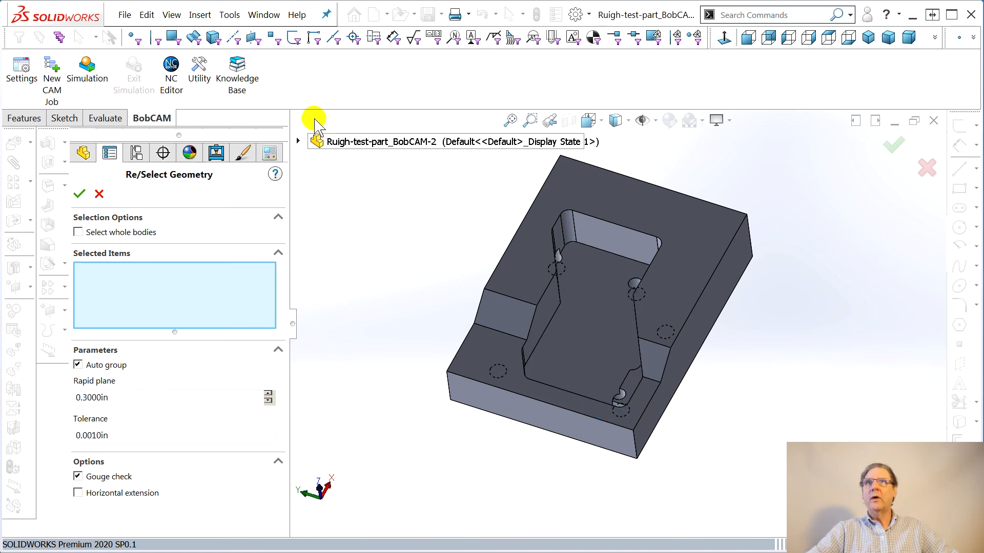
Step: Assign the Shallow pocket kludge sketch as the feature's machining geometry and accept the selection
left_click(297, 141)
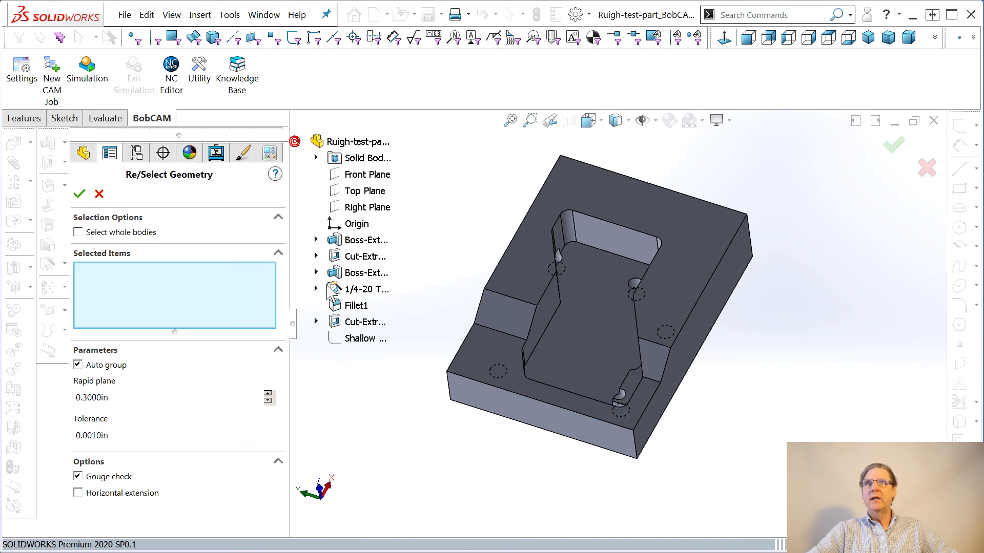
left_click(356, 338)
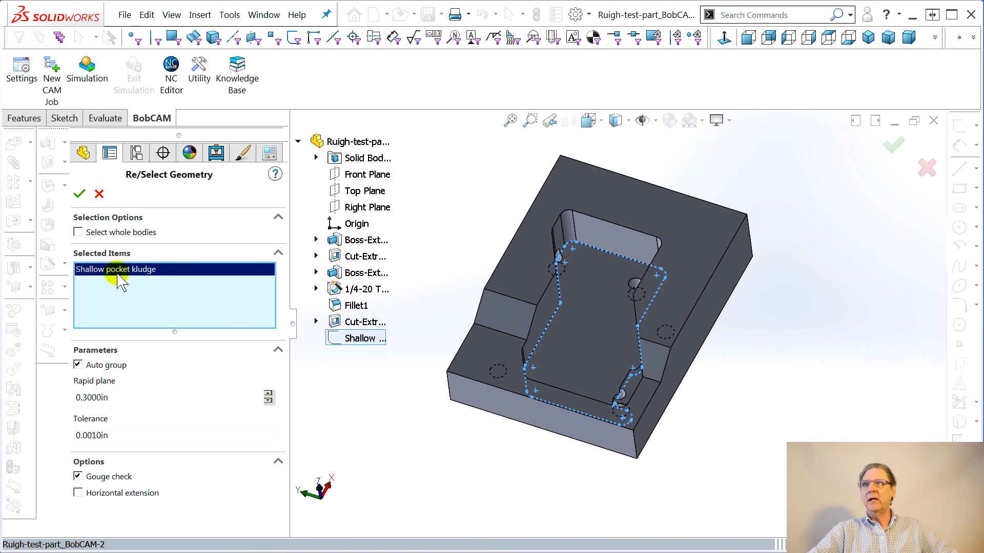
left_click(79, 194)
left_click(231, 259)
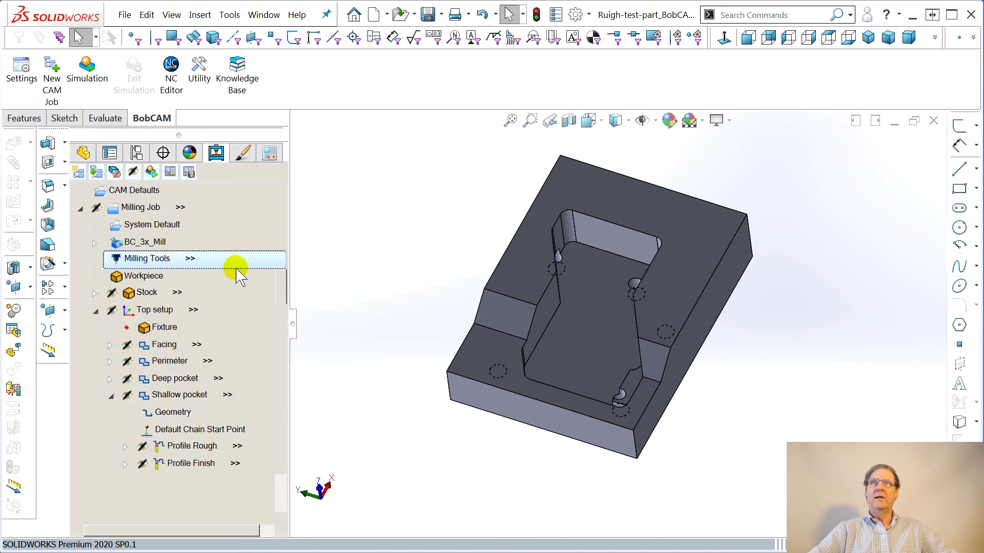
Step: Examine the Shallow pocket's Profile Finish toolpath along the pocket walls and corners
left_click(192, 463)
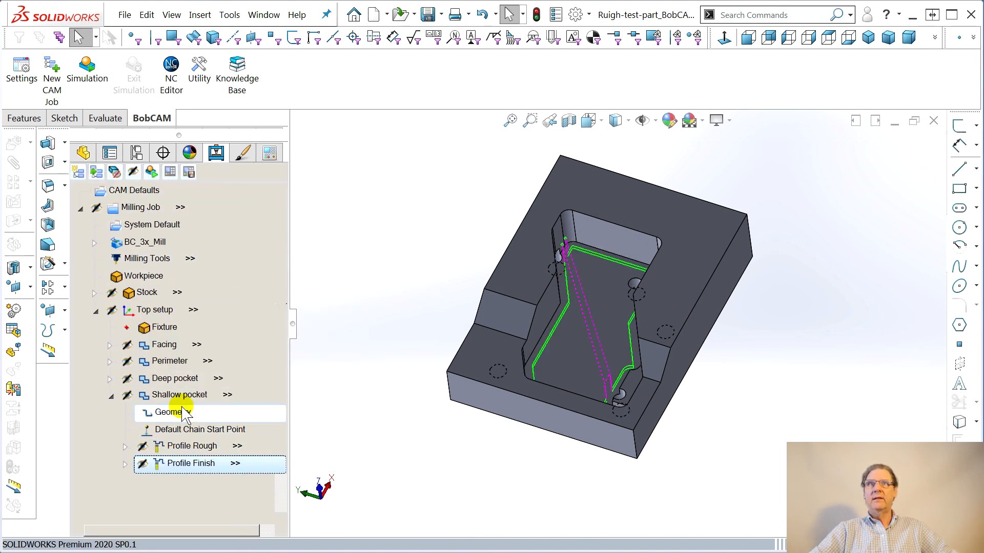
middle_click_drag(488, 402, 493, 480)
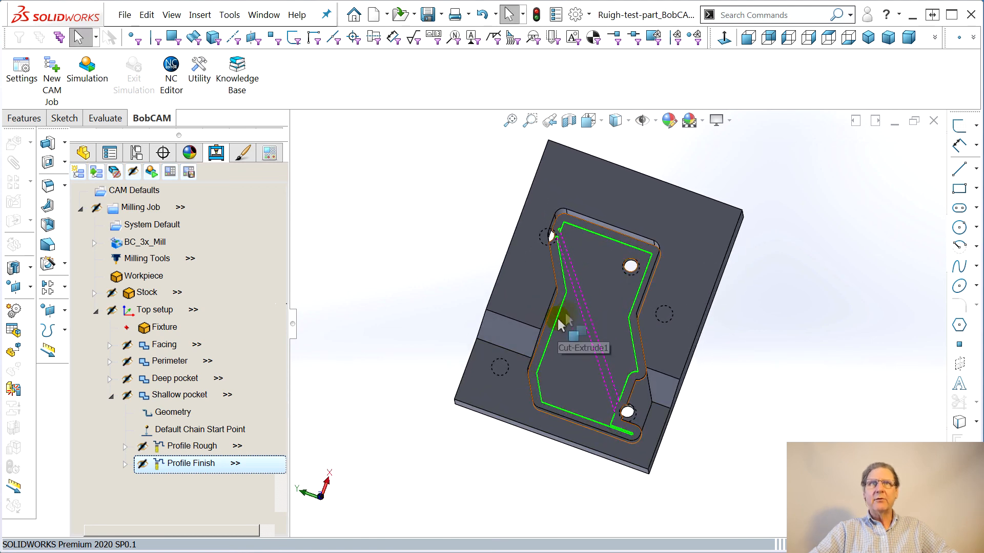
scroll(509, 401, "down", 10)
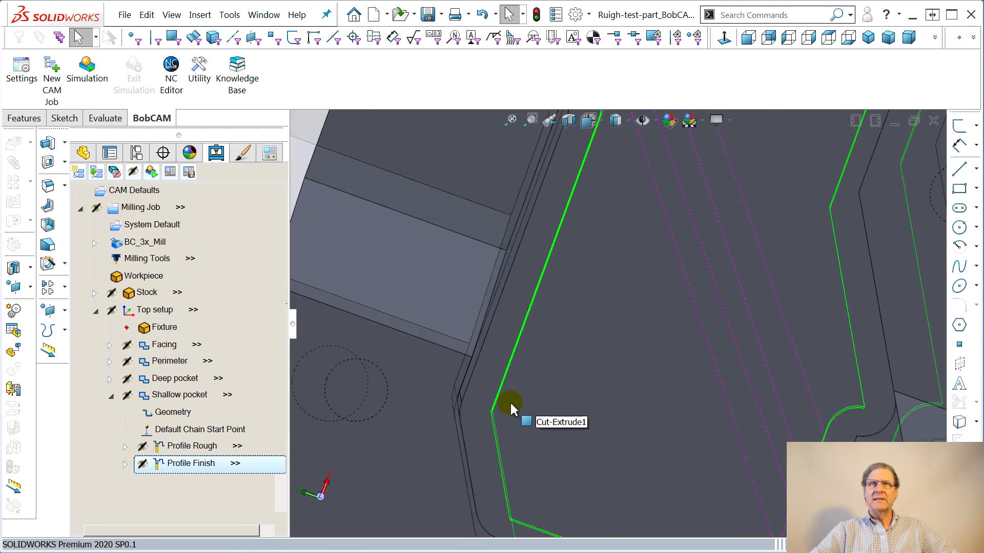
mouse_move(510, 403)
middle_mouse_down()
mouse_move(540, 419)
mouse_move(528, 411)
middle_mouse_up()
left_click_drag(520, 378, 558, 303)
key("Escape")
scroll(639, 278, "up", 3)
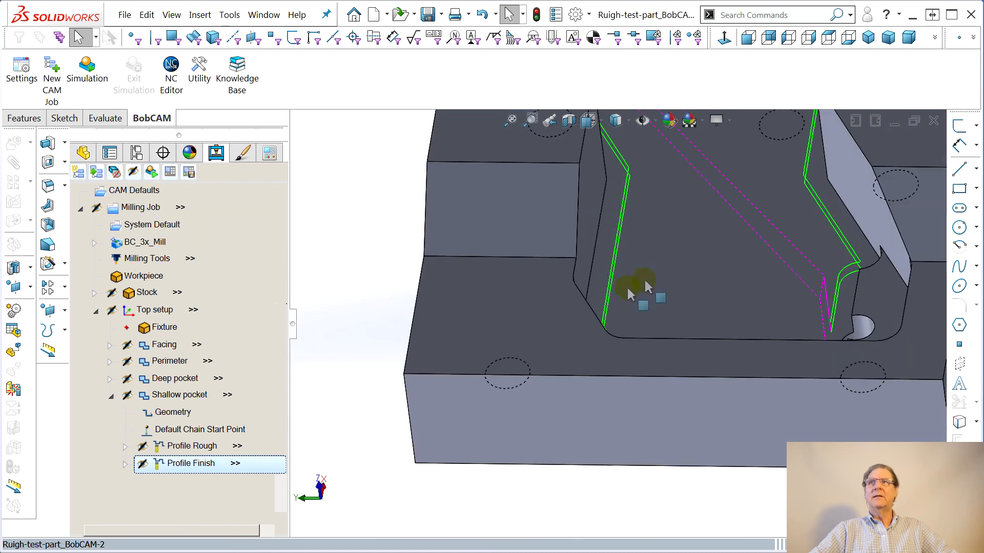
Step: Unblank the Shallow pocket toolpaths and examine them around the hole that cuts into the upper pocket wall
left_click(175, 448)
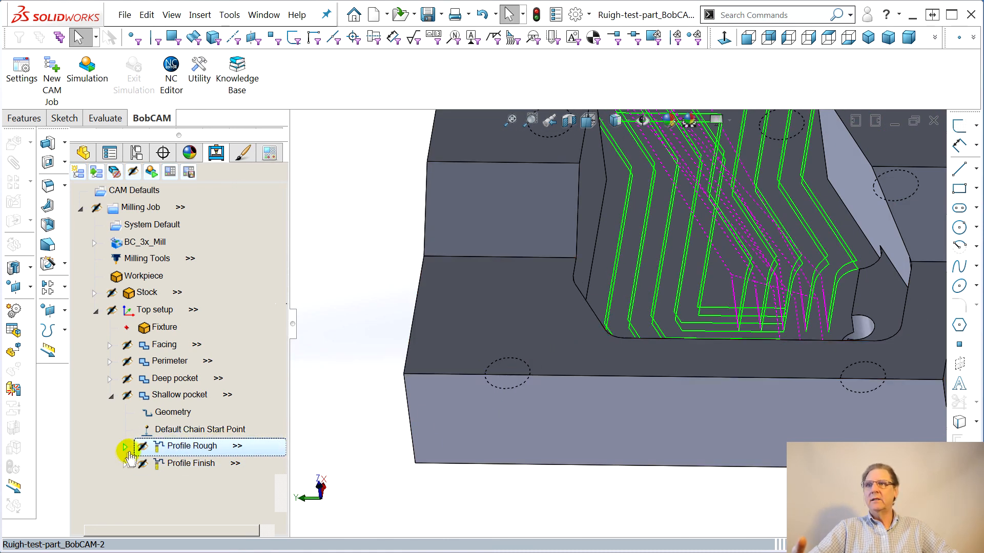
right_click(129, 395)
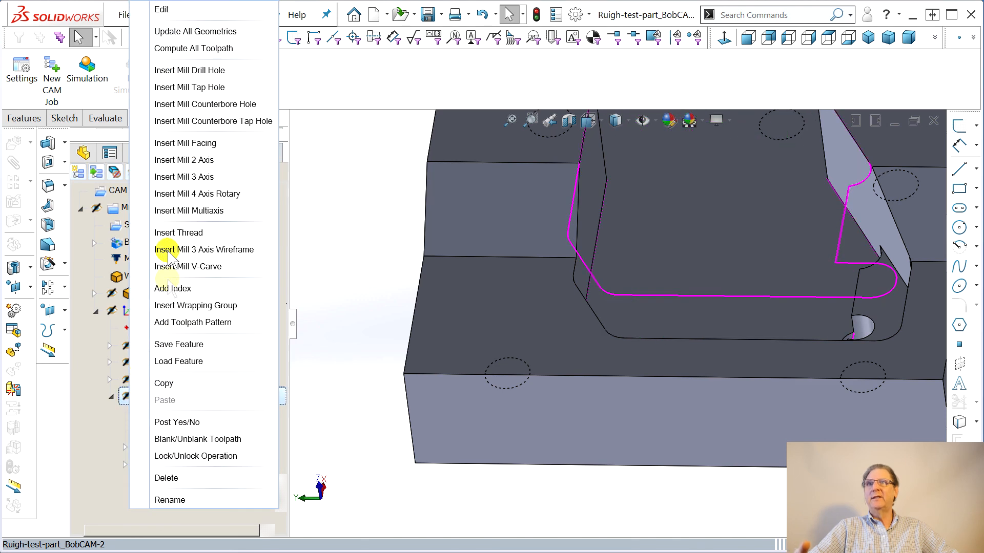
left_click(198, 439)
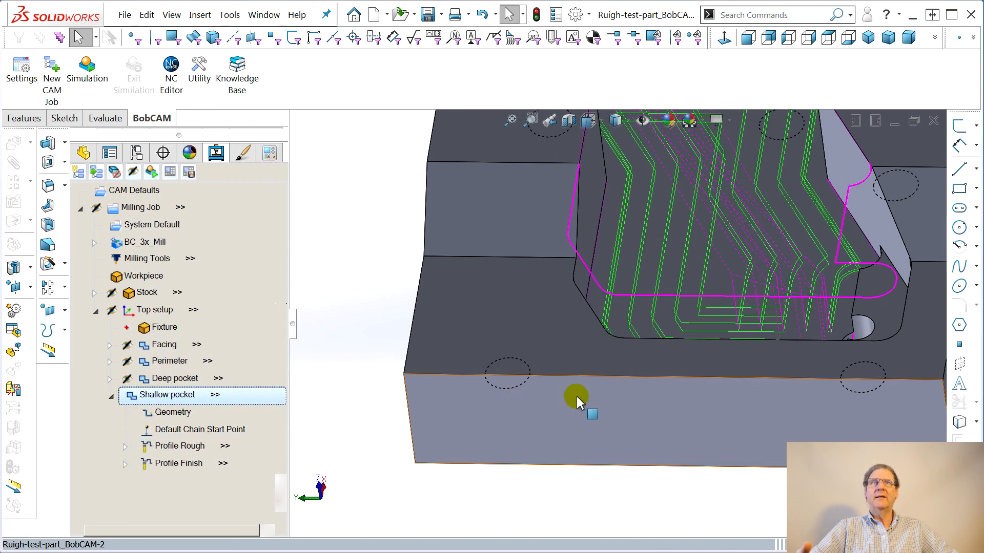
middle_click_drag(582, 402, 629, 348)
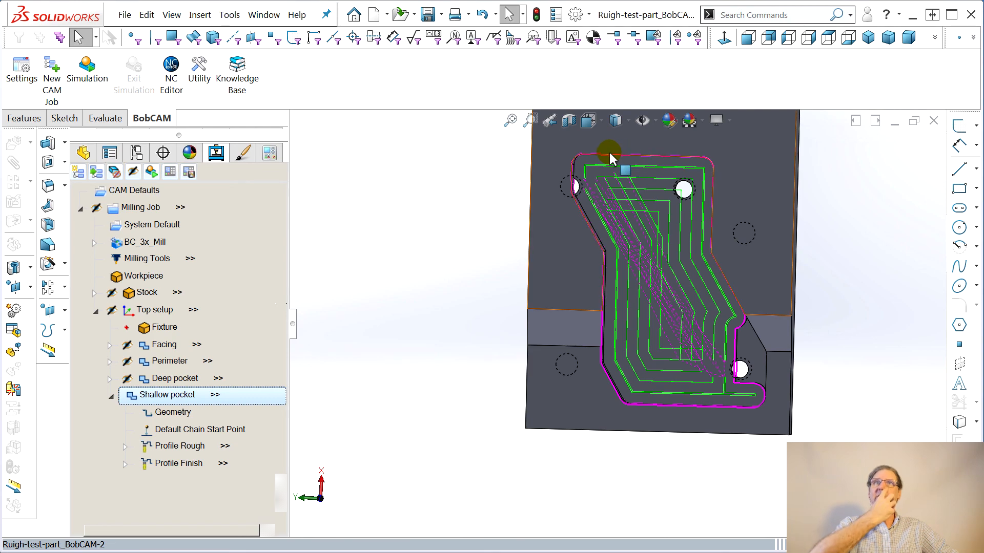
scroll(582, 198, "down", 6)
mouse_move(631, 291)
middle_mouse_down()
mouse_move(613, 299)
mouse_move(628, 283)
middle_mouse_up()
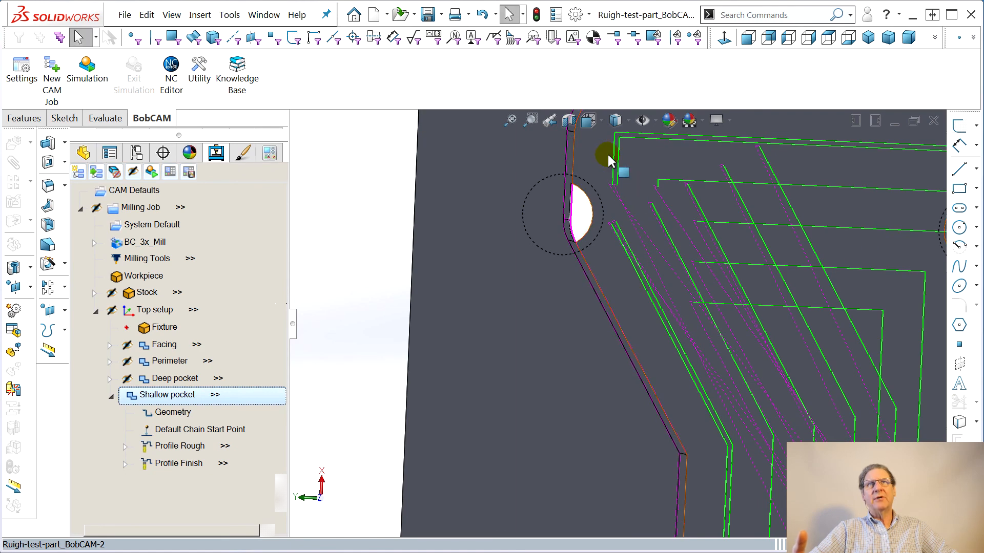
Step: Compute all toolpaths of the Shallow pocket feature and examine the uncleared areas between the roughing passes
right_click(145, 395)
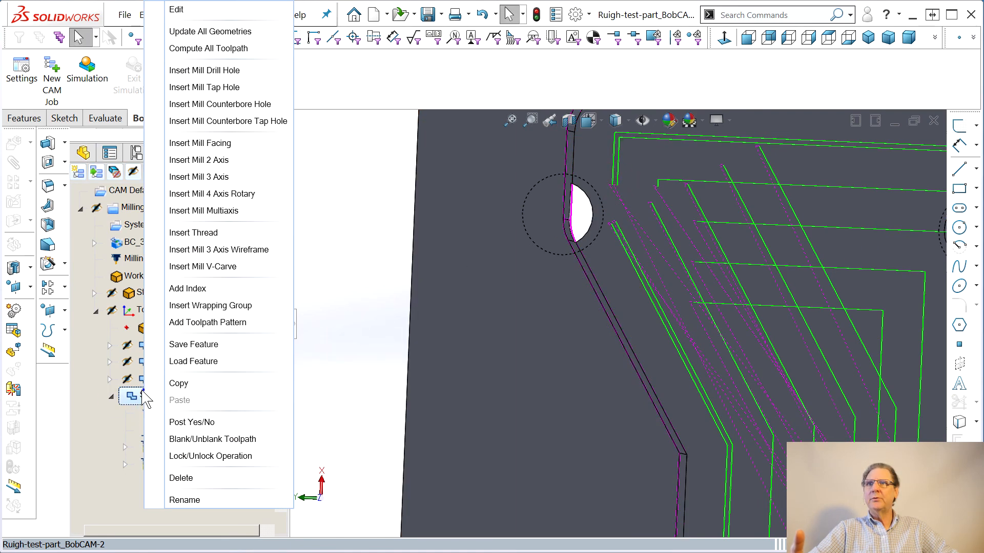
left_click(219, 49)
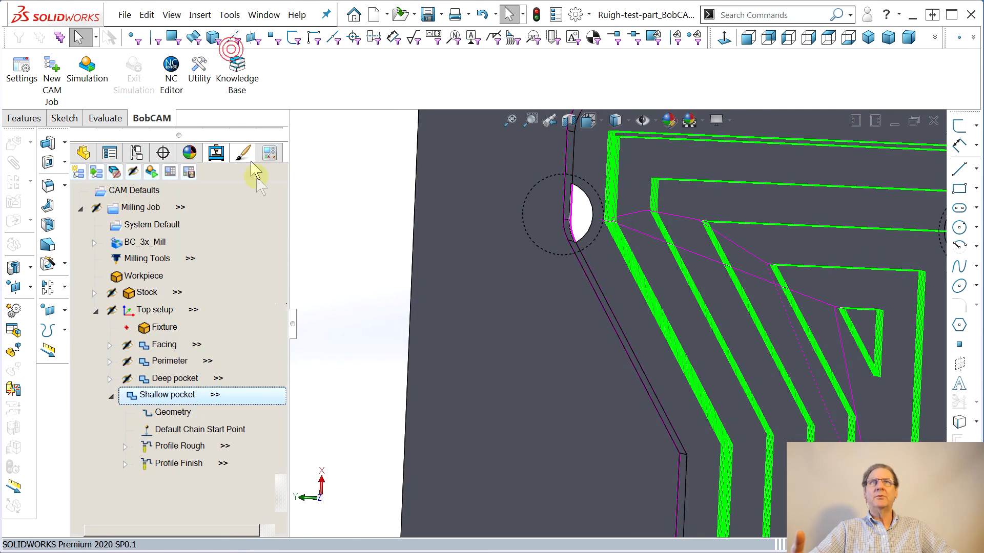
scroll(816, 325, "up", 5)
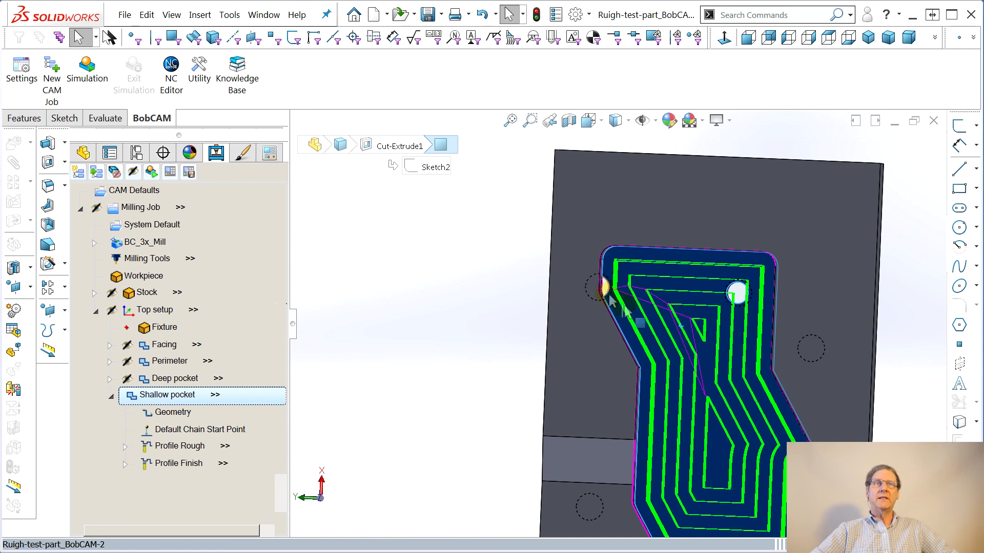
left_click(402, 412)
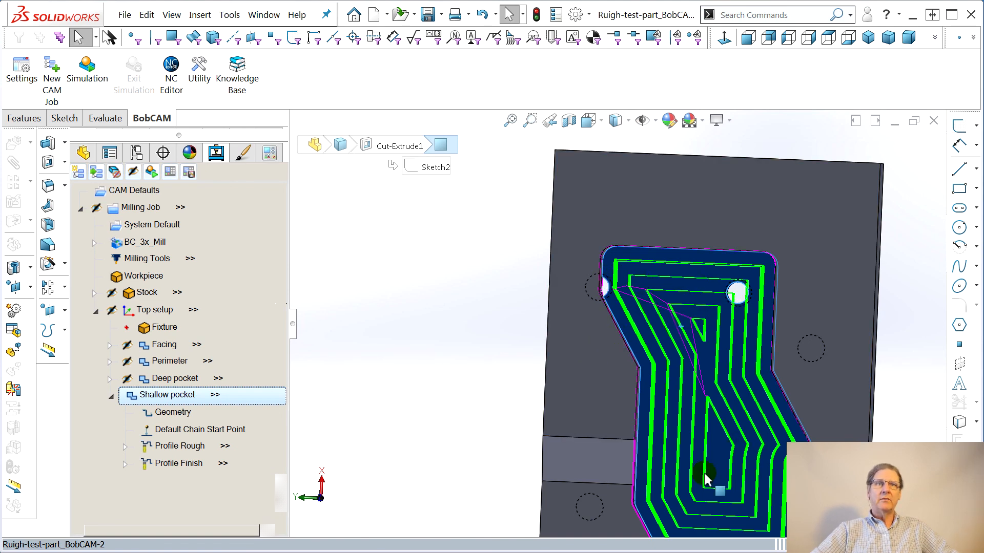
left_click(203, 446)
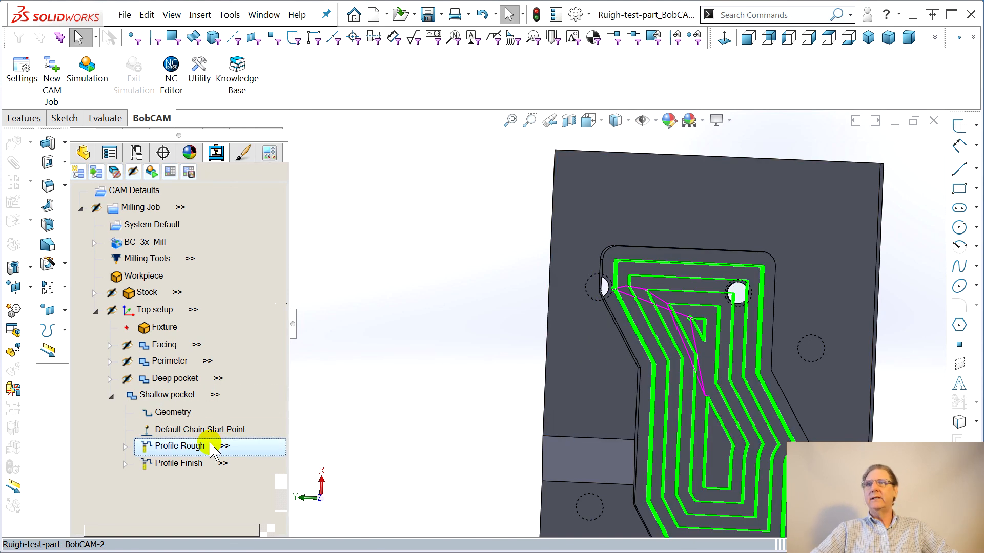
Step: Set the Shallow pocket's side roughing pattern to 6 passes with a 0.1250 stepover
right_click(158, 395)
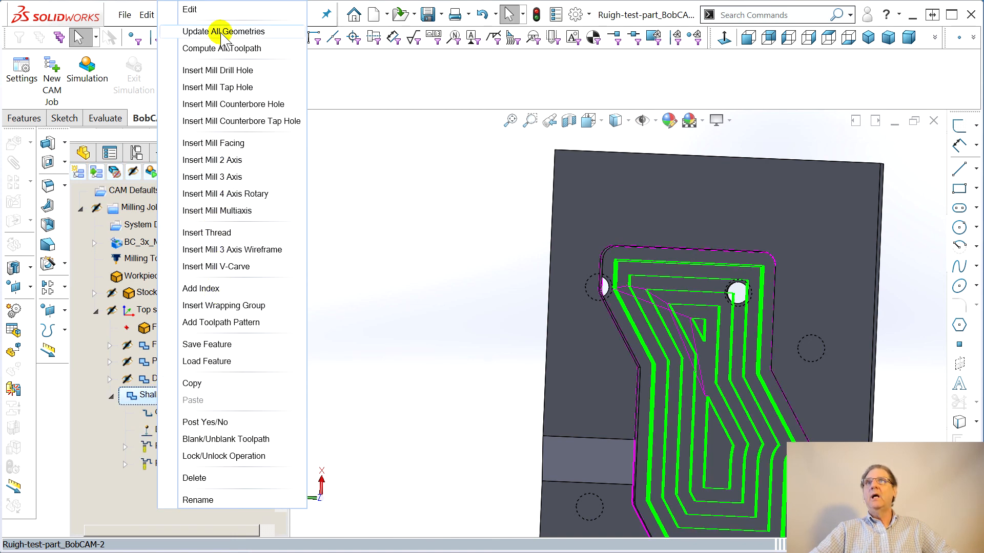
left_click(198, 9)
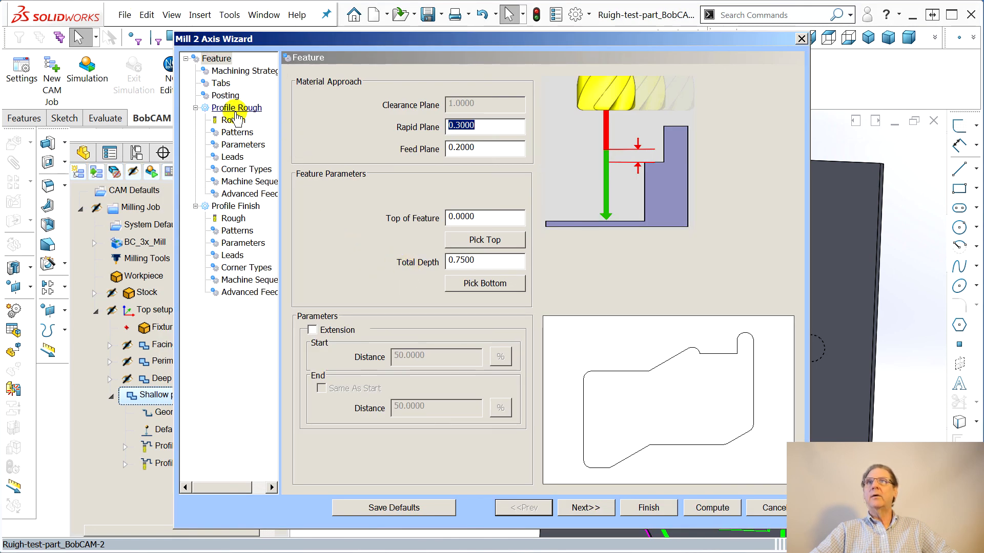
left_click(233, 134)
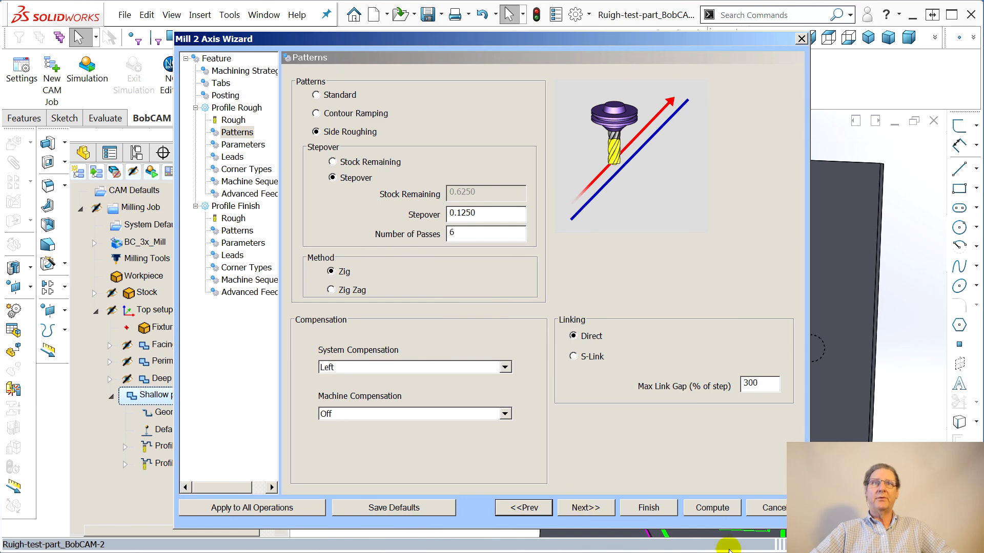
left_click(689, 511)
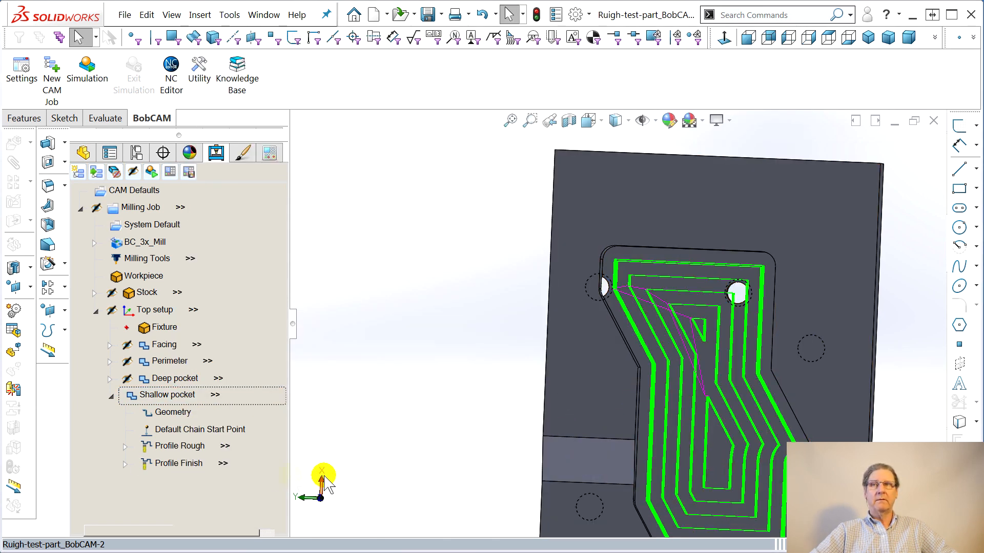
Step: Recheck the Shallow pocket's Profile Rough pattern, recompute the feature's toolpaths, and examine the cutting levels in the pocket
left_click(169, 465)
right_click(159, 395)
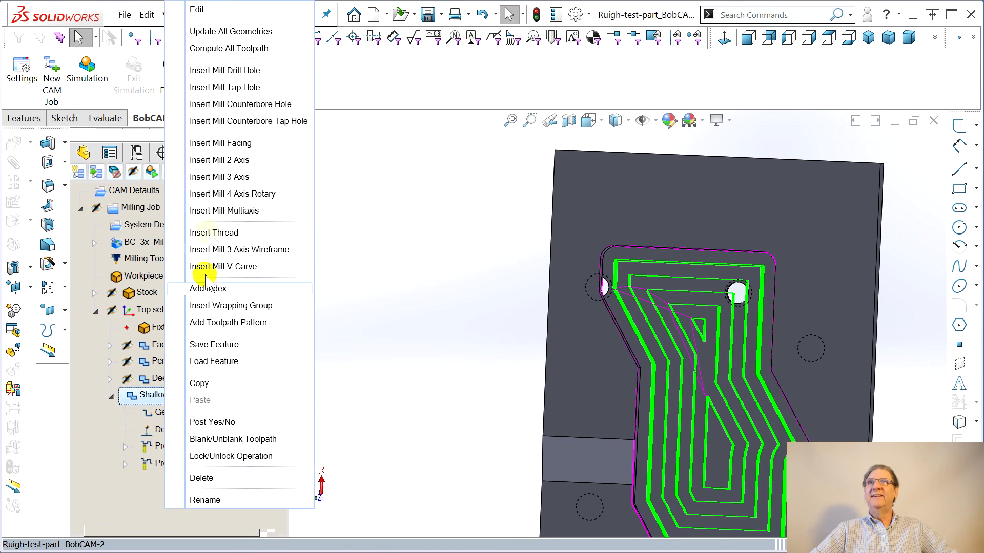
left_click(197, 10)
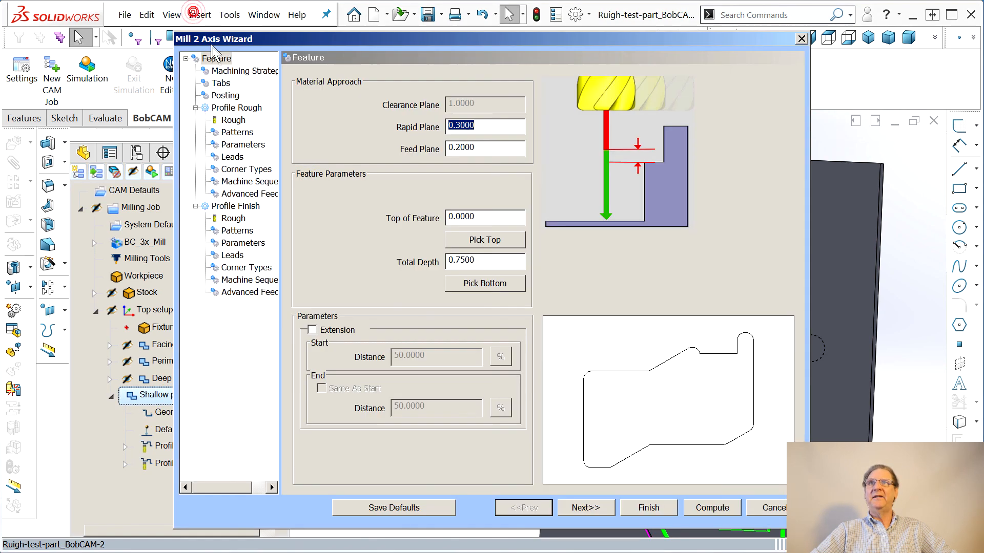
left_click(238, 131)
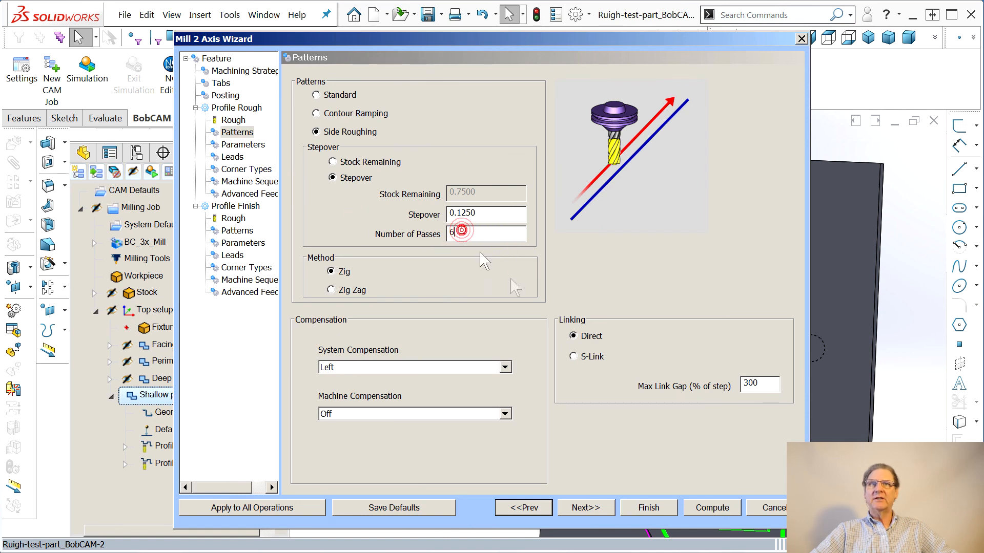
left_click(705, 508)
middle_click_drag(720, 471, 722, 430)
scroll(768, 434, "up", 2)
scroll(781, 442, "down", 2)
scroll(758, 404, "up", 3)
scroll(660, 307, "down", 2)
scroll(640, 205, "down", 1)
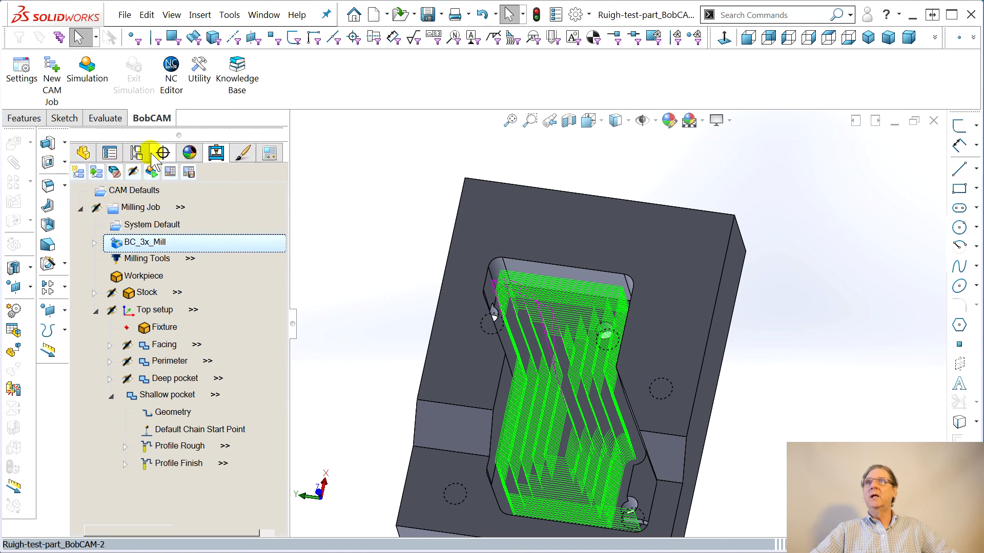
Step: Save the part file and acknowledge the demo mode notice
left_click(125, 14)
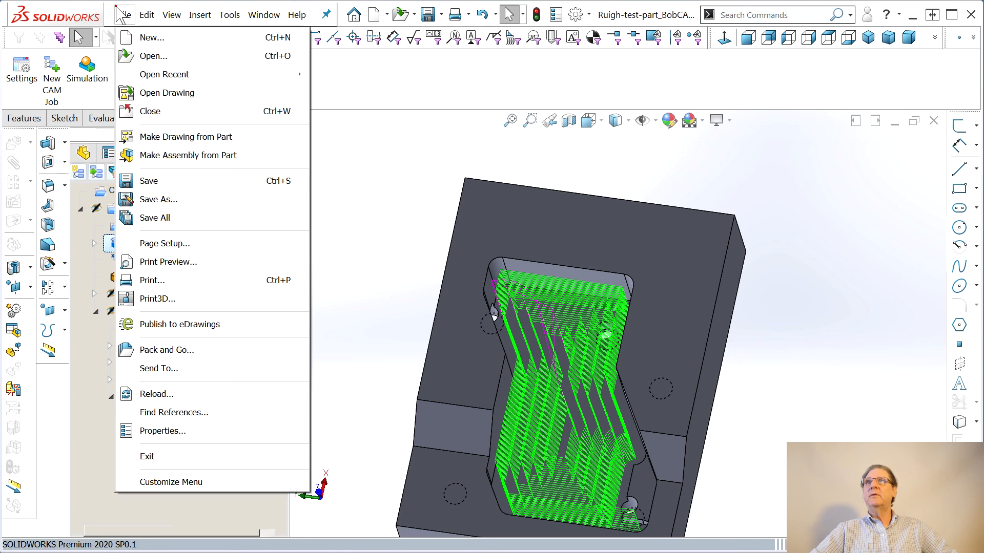
left_click(146, 182)
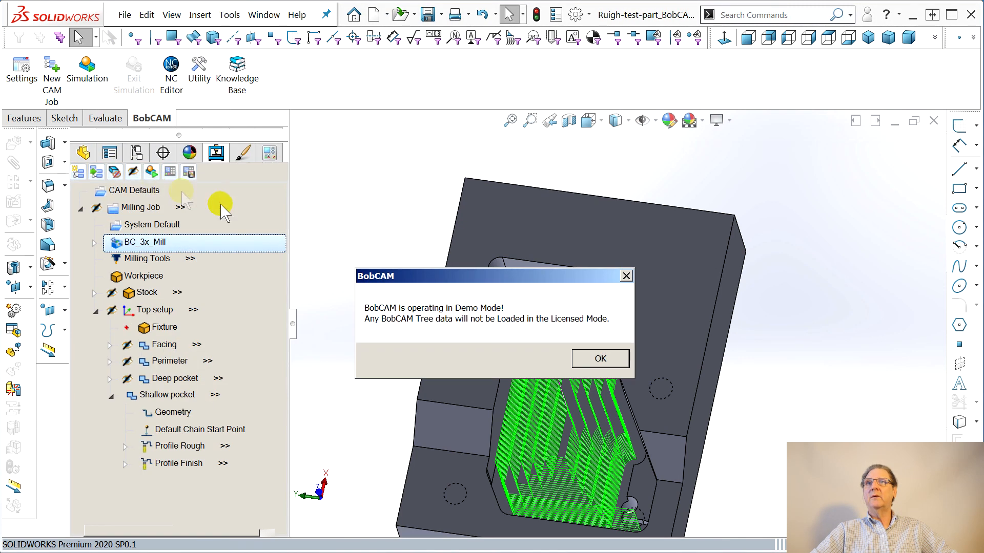
left_click(599, 359)
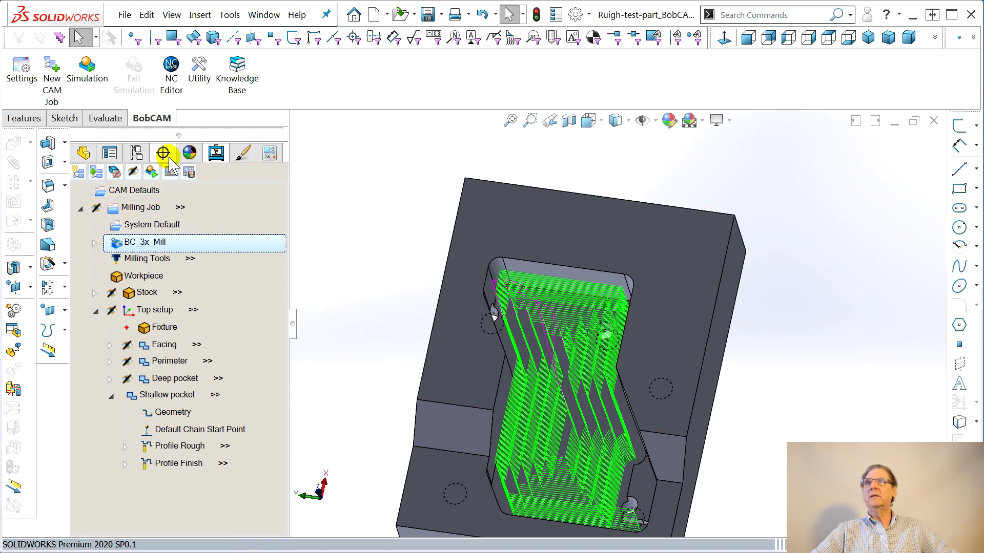
Step: Start the machining simulation, skip ahead to the Shallow pocket cuts, and run them
left_click(151, 173)
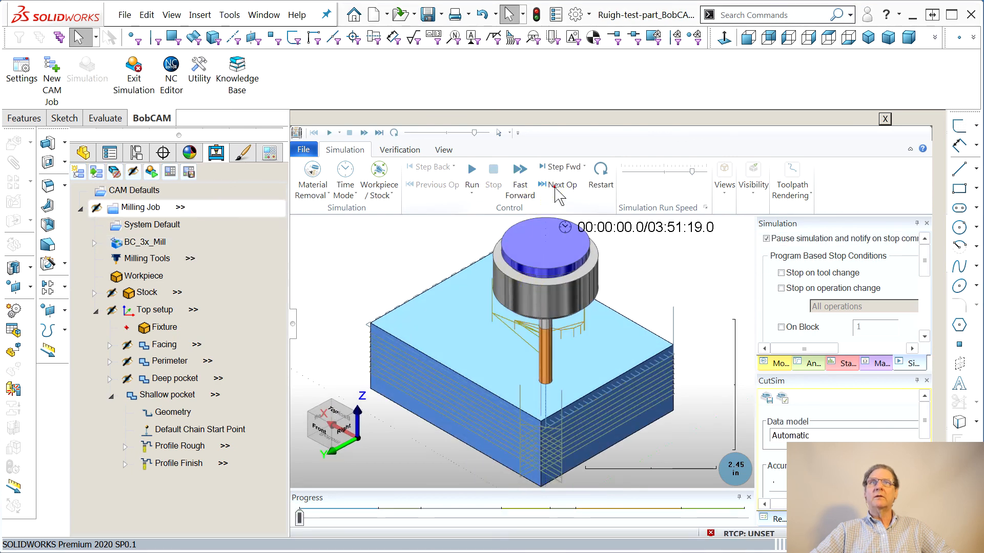
left_click(558, 187)
left_click(556, 188)
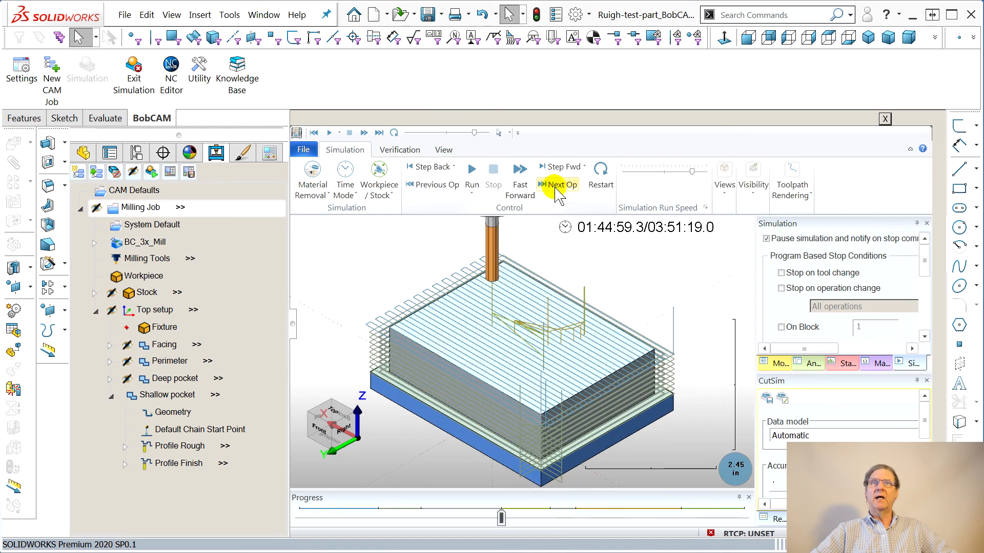
left_click(559, 189)
left_click(555, 188)
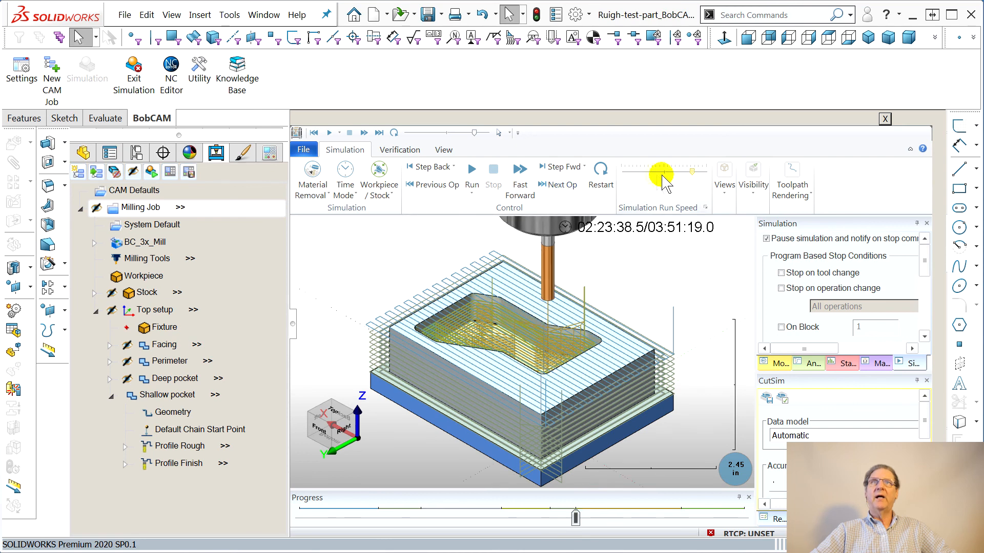
left_click(474, 176)
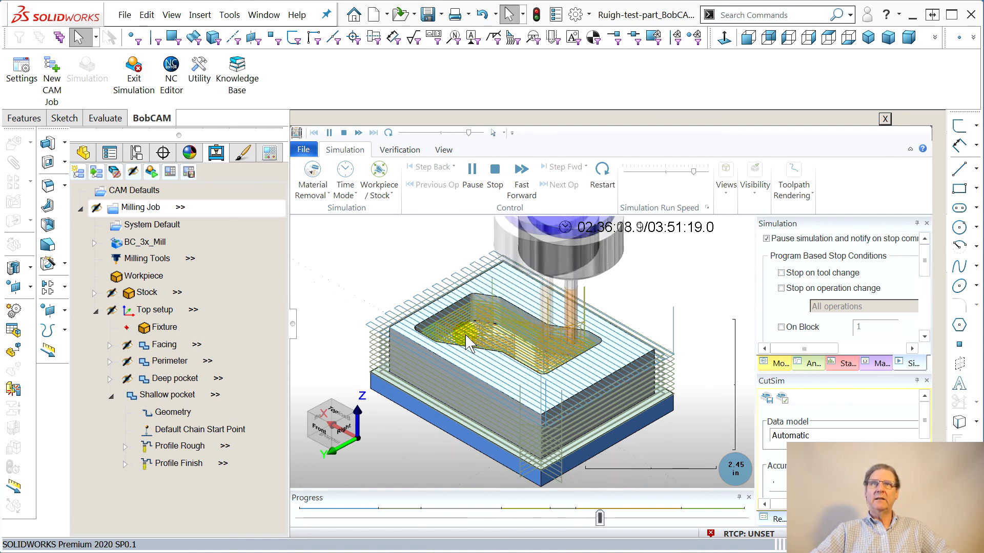
Step: Hide the toolpath lines in the simulation, watch the cutter in the pocket from several angles, and exit the simulation
left_click(755, 176)
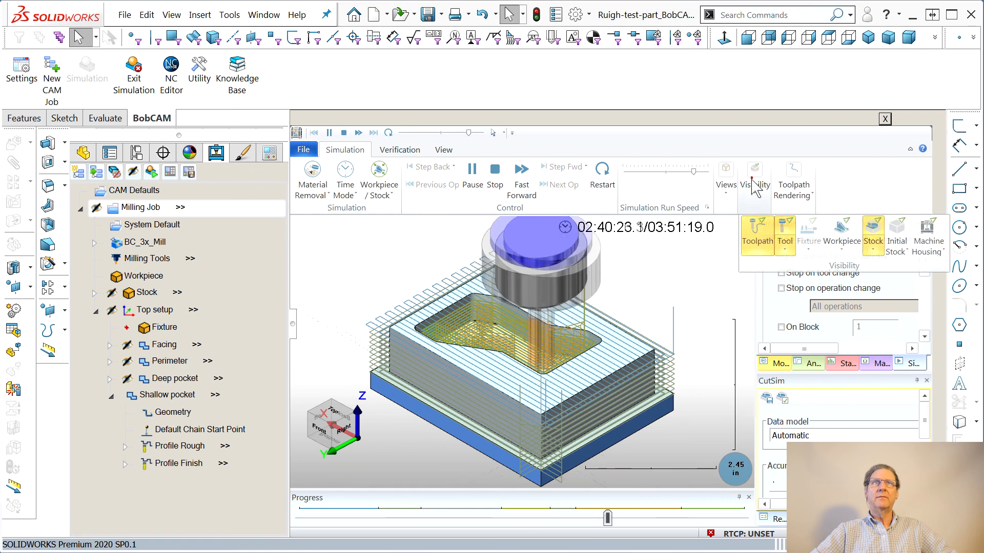
left_click(761, 235)
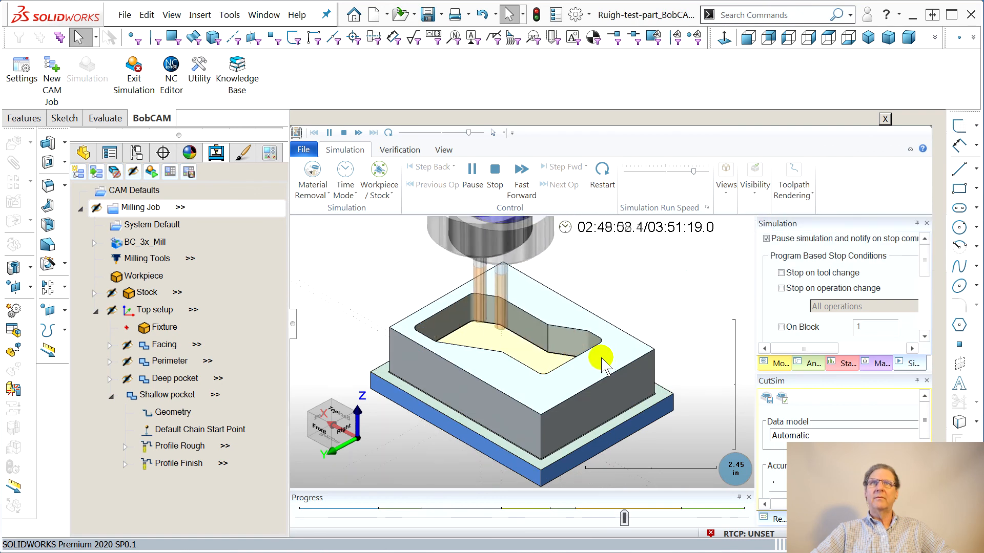
middle_click_drag(426, 367, 423, 386)
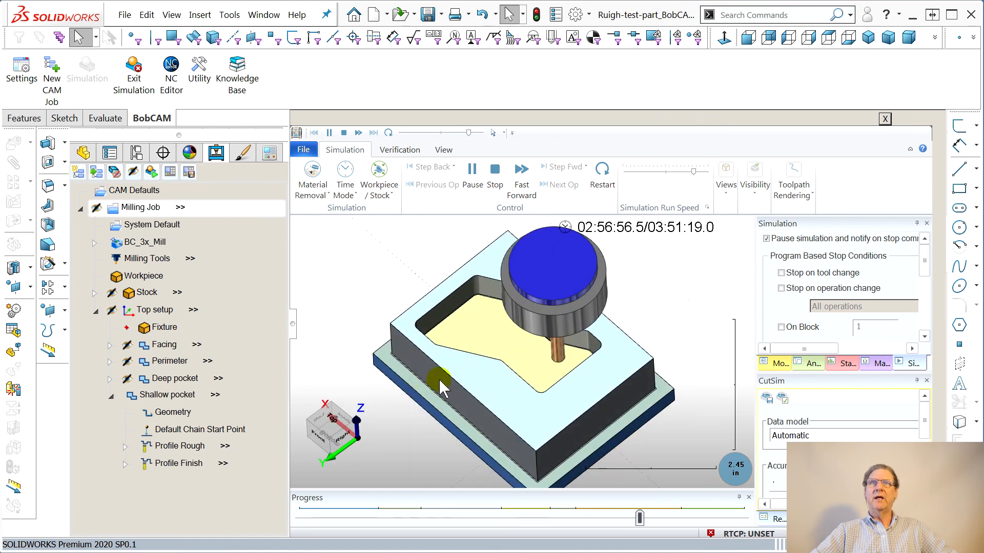
middle_click_drag(446, 385, 541, 394)
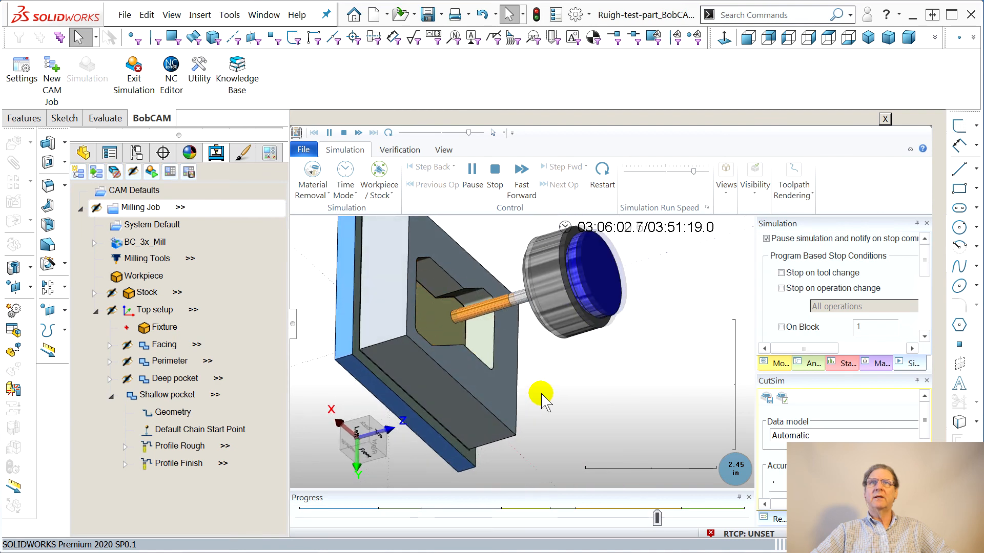
left_click(883, 118)
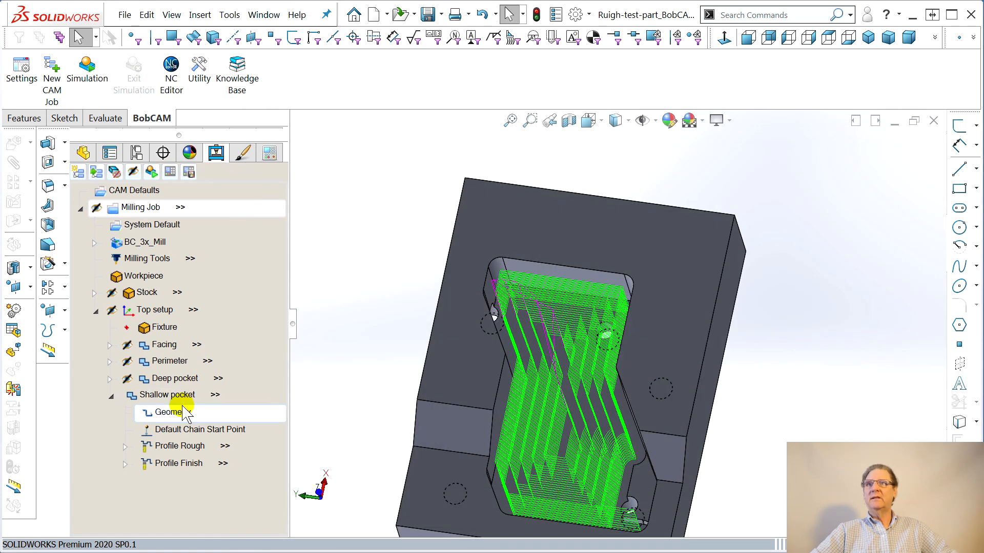
Step: Edit the Shallow pocket feature and pick its top of feature at the upper vertex of the shallow step's edge, at -0.6250
right_click(160, 397)
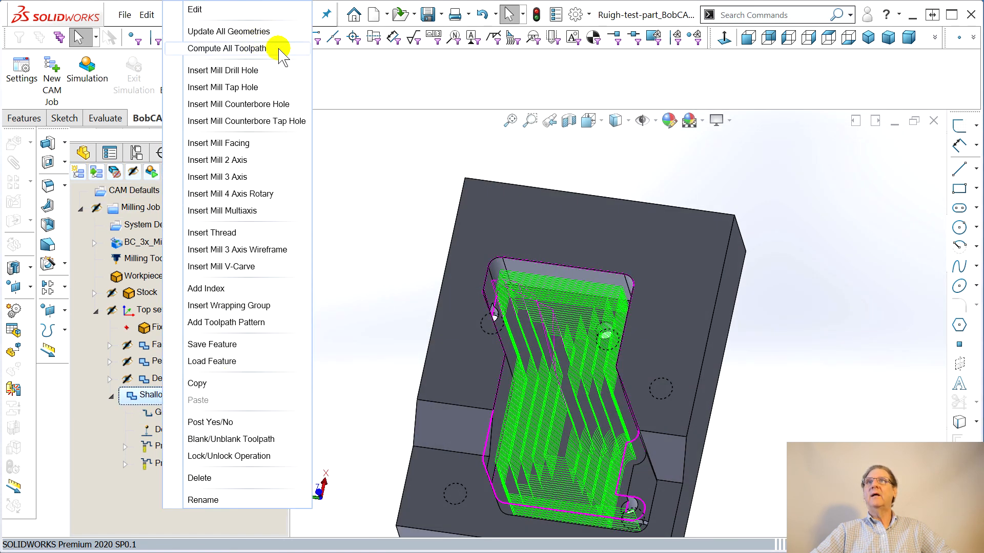
left_click(231, 12)
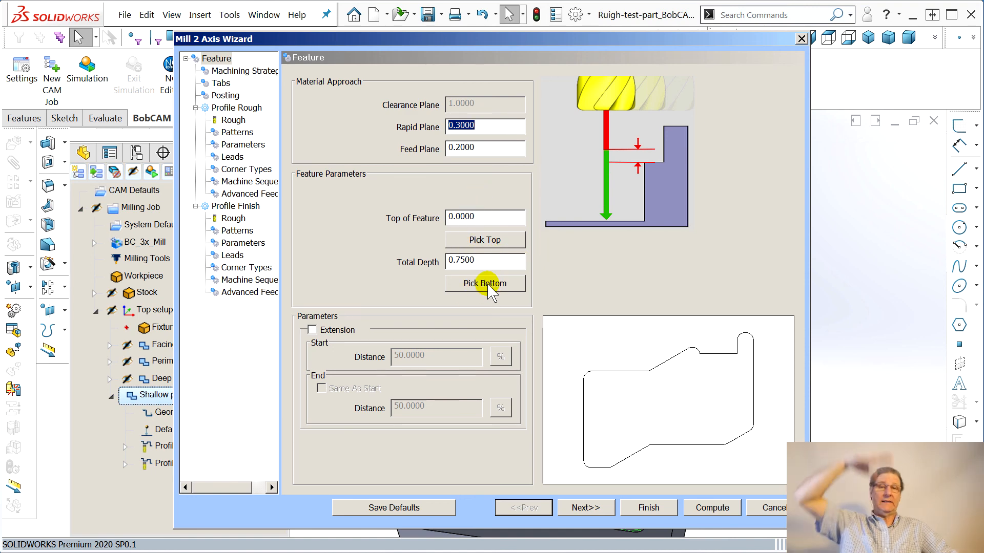
left_click(485, 242)
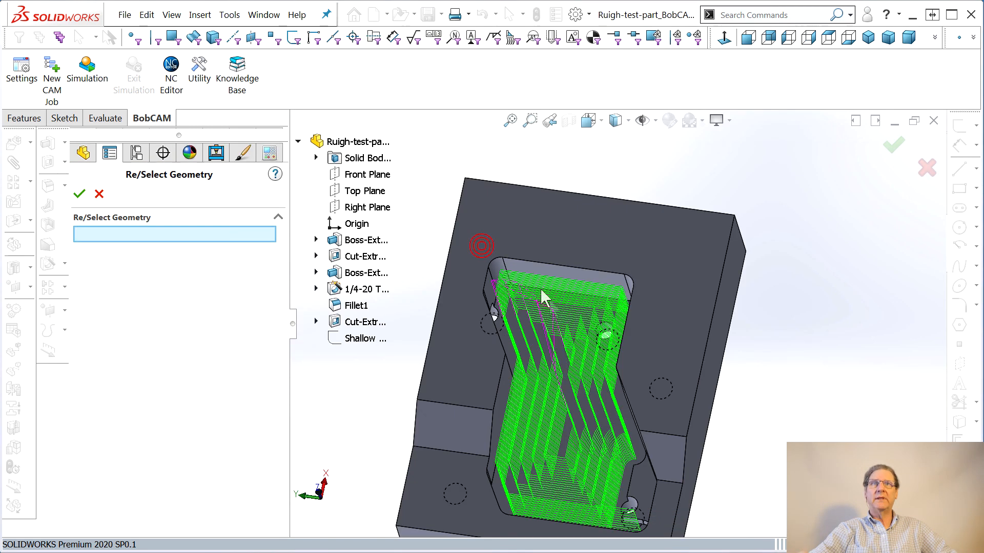
middle_click_drag(559, 451, 593, 468)
scroll(639, 470, "down", 5)
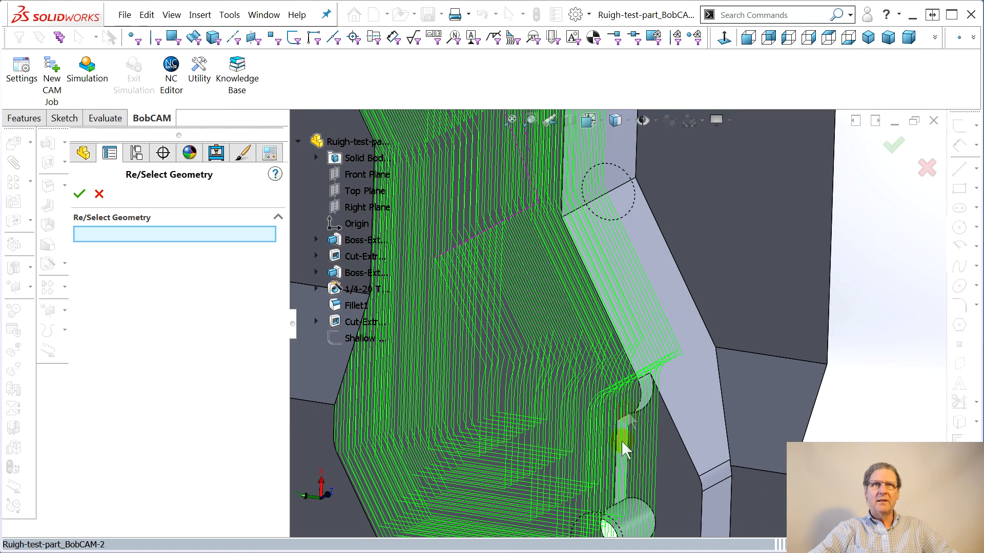
left_click(630, 416)
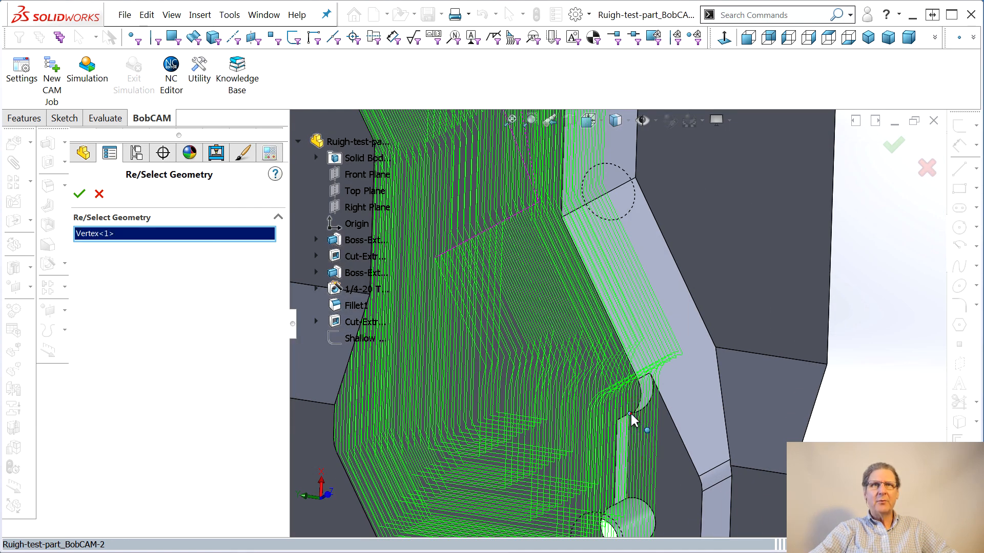
left_click(80, 194)
Step: Pick the Shallow pocket's bottom at the lower vertex of the shallow step, for a total depth of 0.1250
left_click(487, 282)
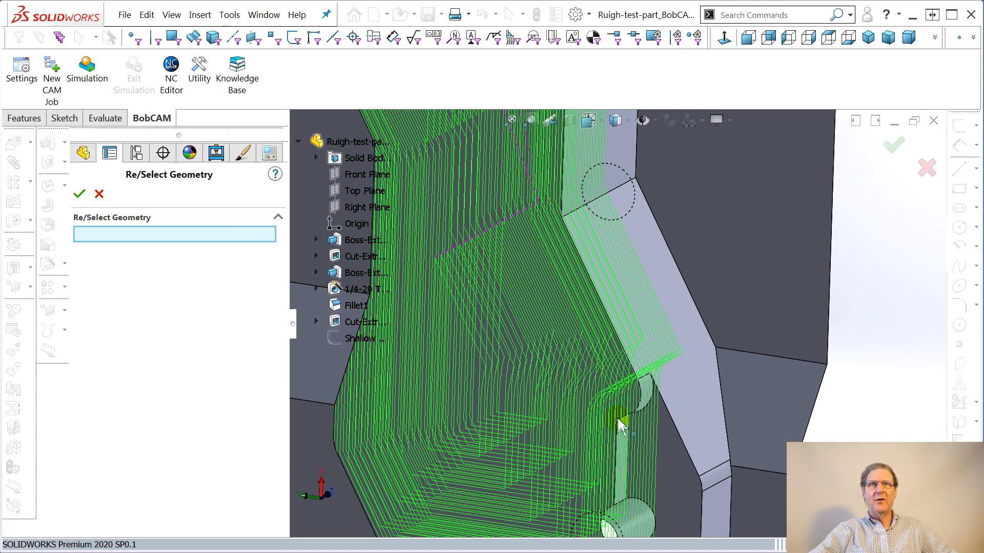
left_click(618, 421)
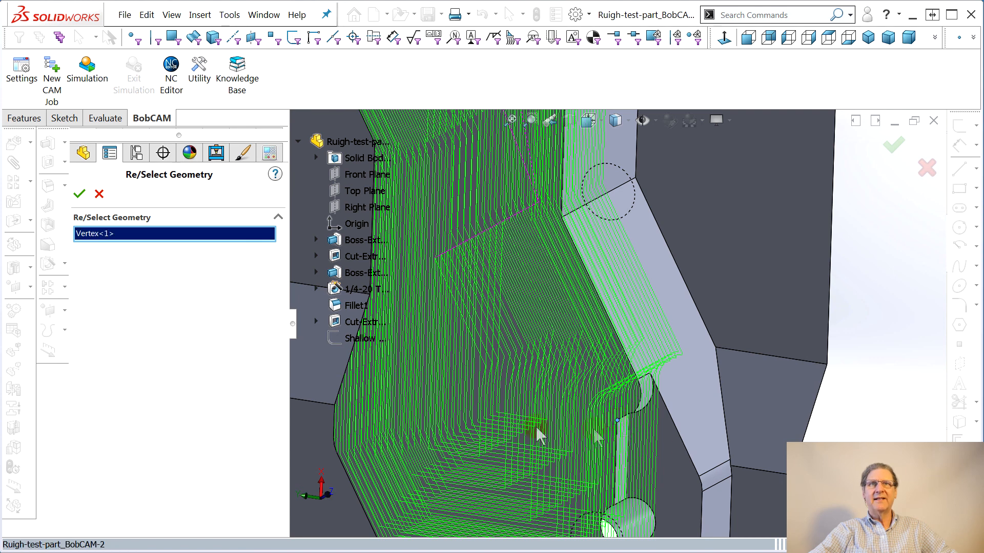
left_click(79, 194)
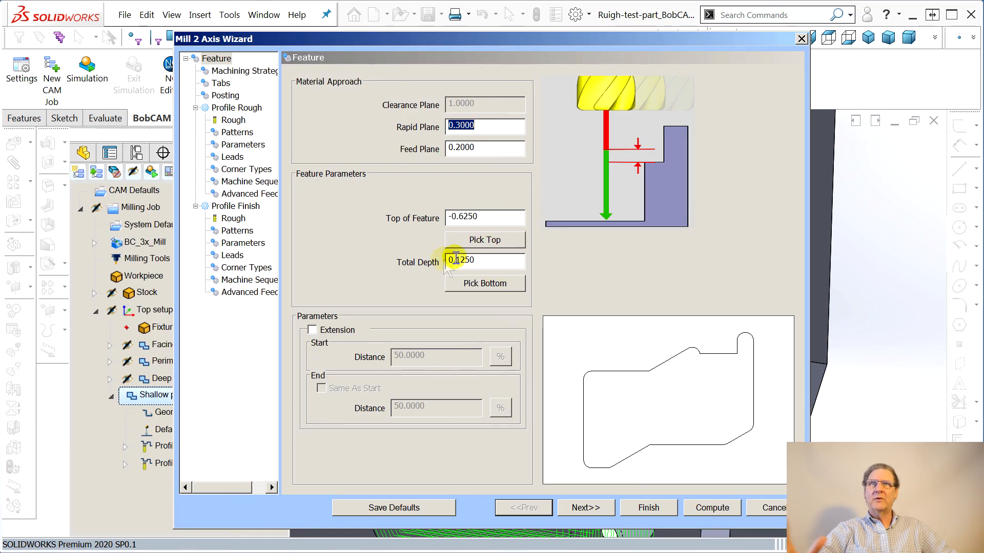
Step: Check the Shallow pocket's roughing pattern and its roughing and finishing parameters, and compute the toolpaths
left_click(238, 133)
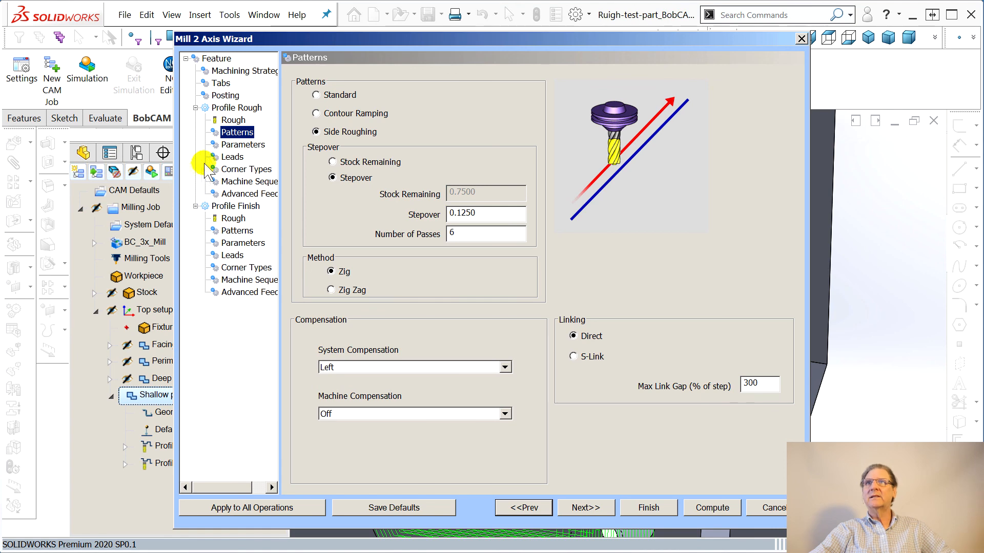
left_click(234, 145)
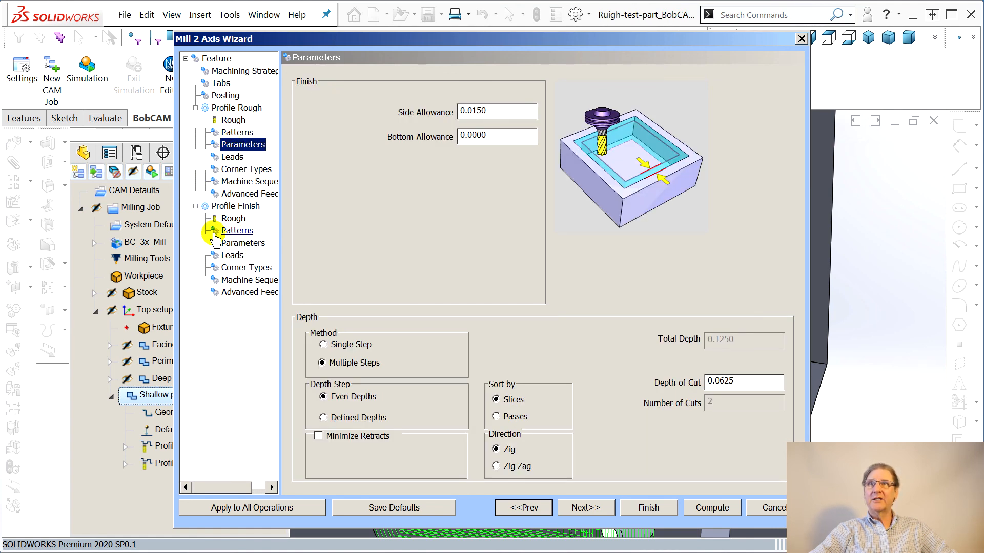
left_click(226, 248)
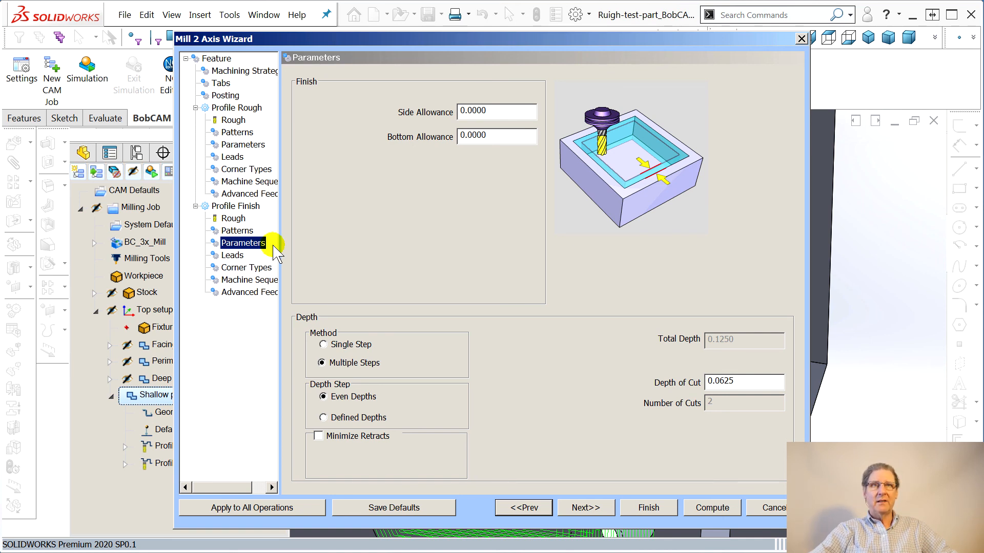
left_click(716, 510)
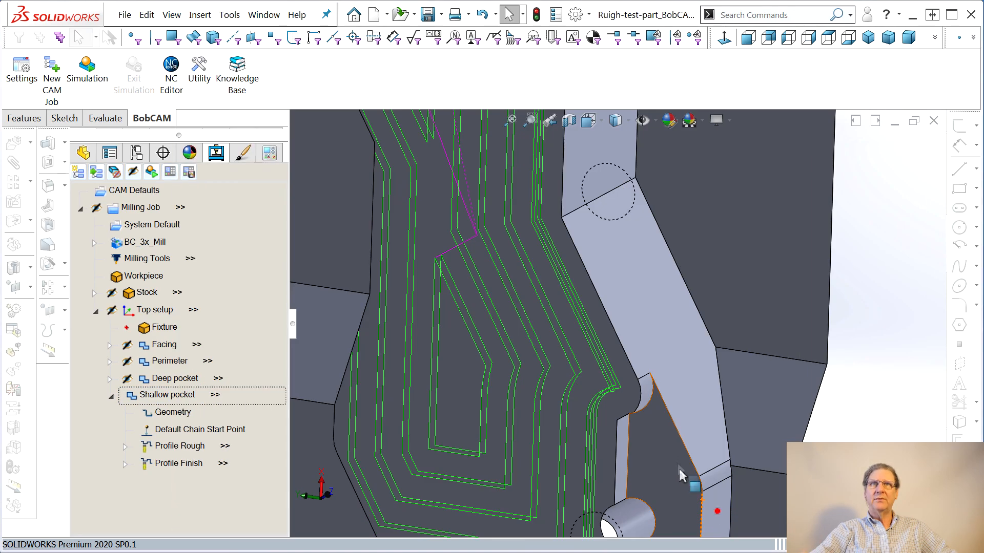
Step: Examine the recomputed Shallow pocket toolpaths around the pocket's corners, the holes and the narrow slot end
middle_click_drag(564, 320, 559, 360)
middle_click_drag(439, 206, 430, 360)
scroll(414, 189, "up", 3)
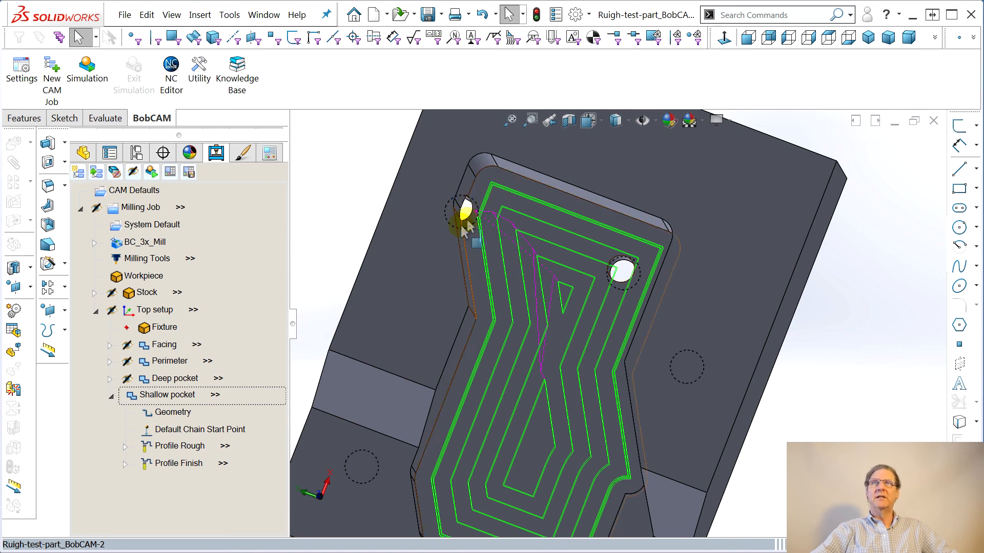
middle_click_drag(476, 189, 622, 478)
scroll(621, 478, "down", 6)
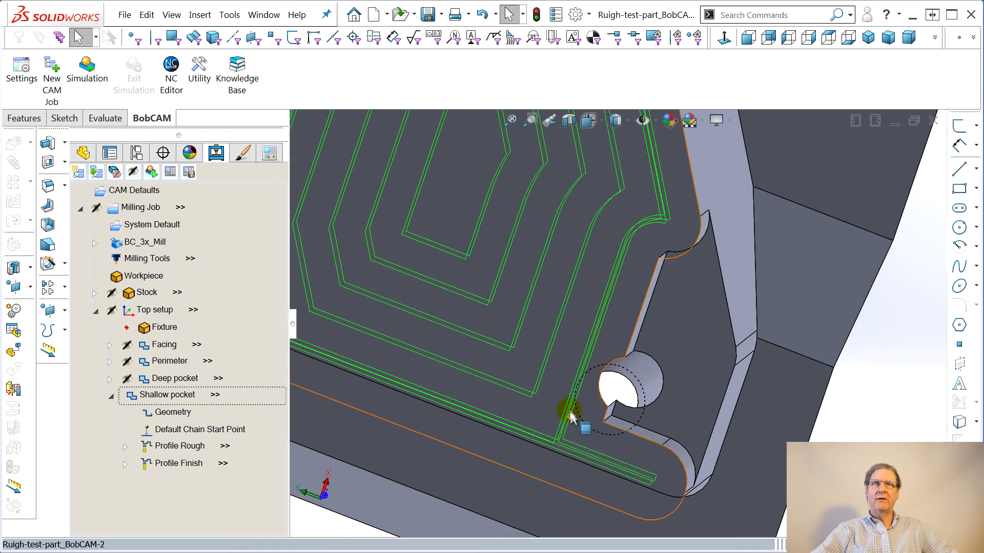
middle_click_drag(606, 412, 515, 461)
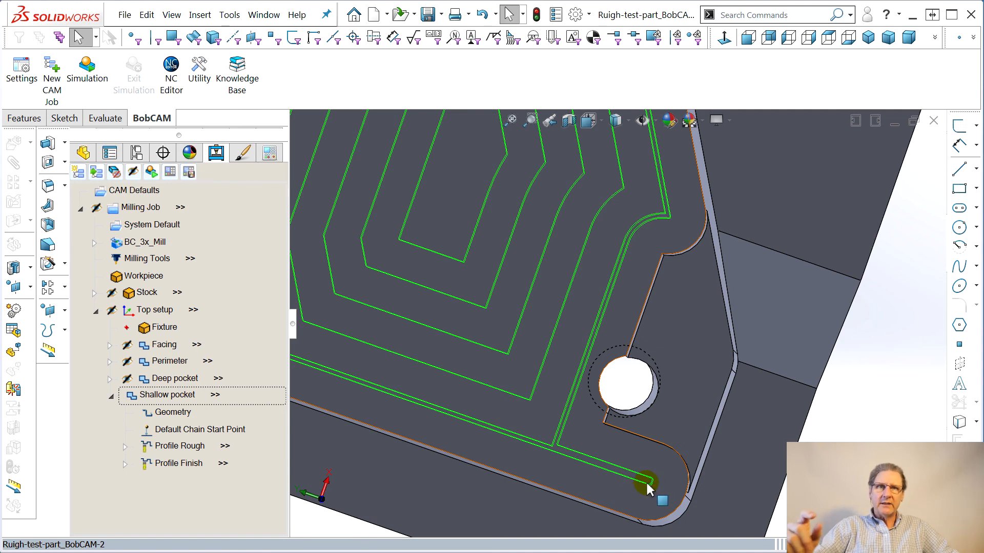
scroll(648, 489, "down", 5)
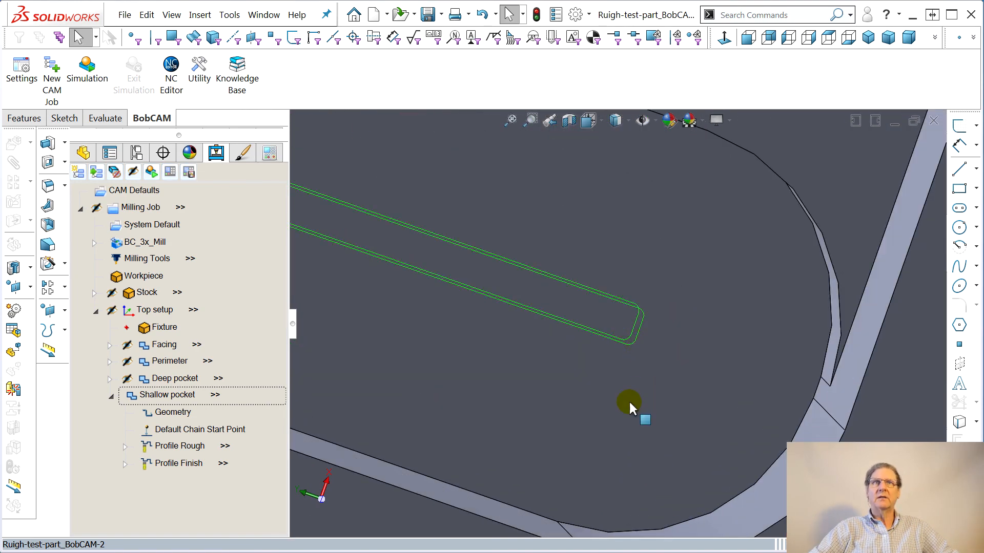
scroll(630, 403, "up", 15)
scroll(629, 143, "down", 4)
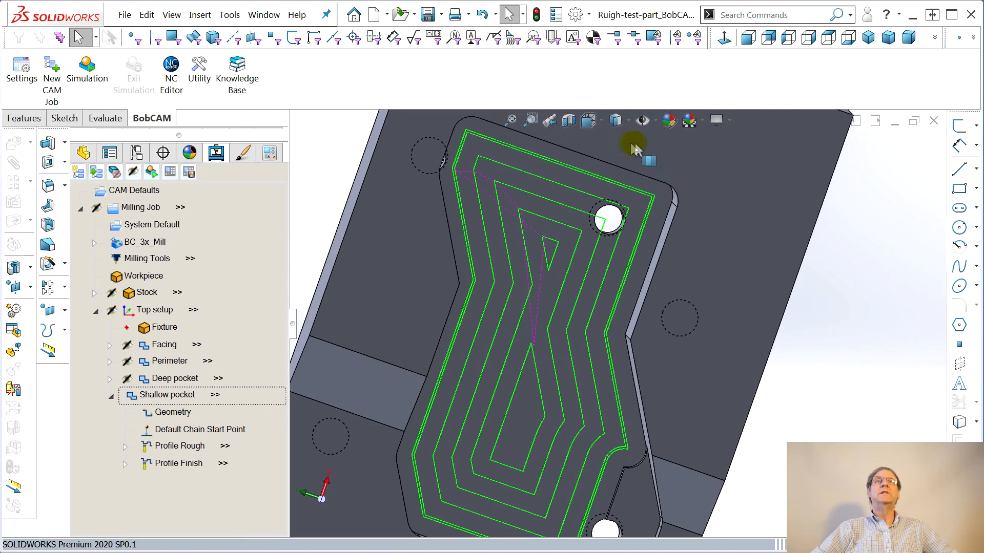
scroll(630, 146, "down", 8)
middle_click_drag(607, 239, 643, 241)
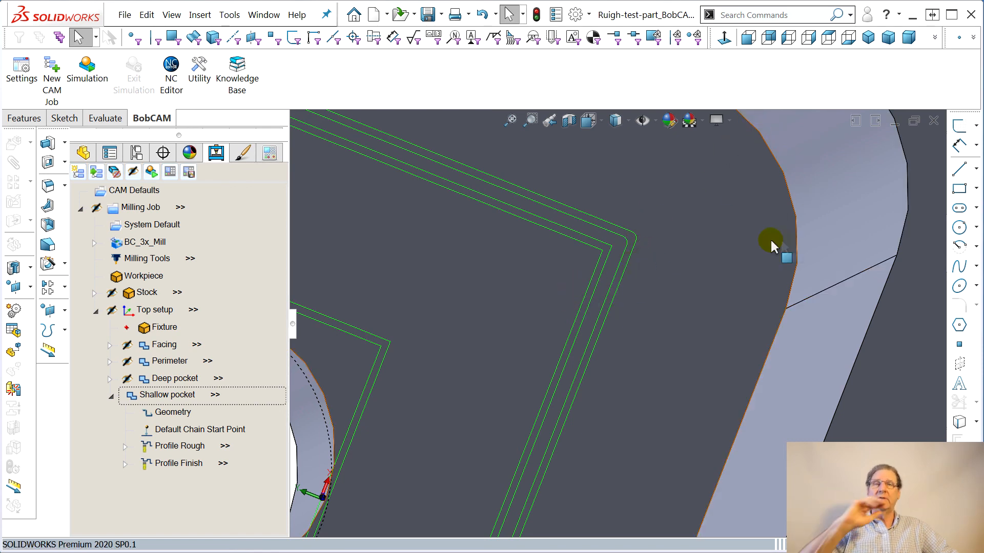
scroll(695, 262, "up", 8)
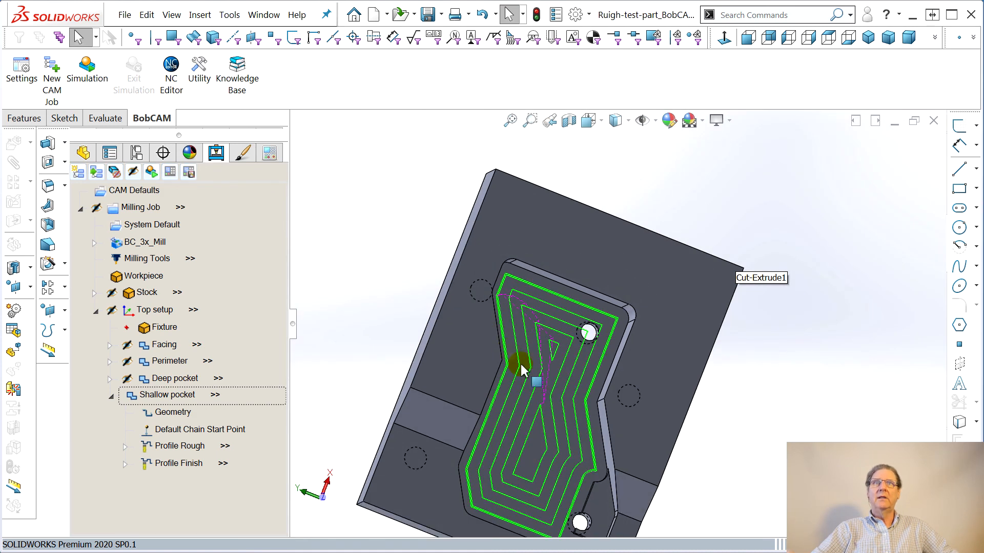
Step: Save the part with the updated milling job
left_click(125, 15)
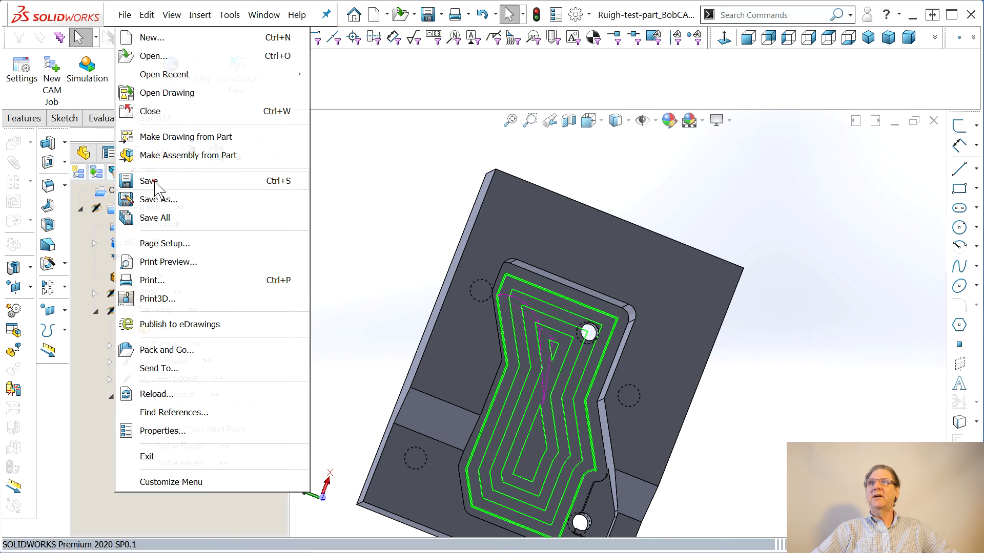
left_click(154, 180)
left_click(599, 358)
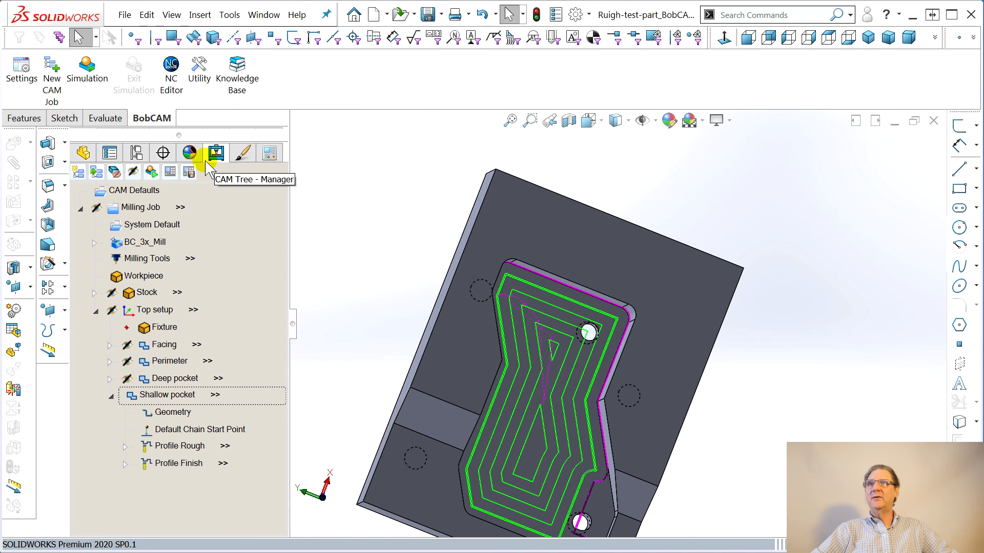
Step: Simulate the milling job again, skipping the earlier operations and running the Shallow pocket cuts
left_click(152, 172)
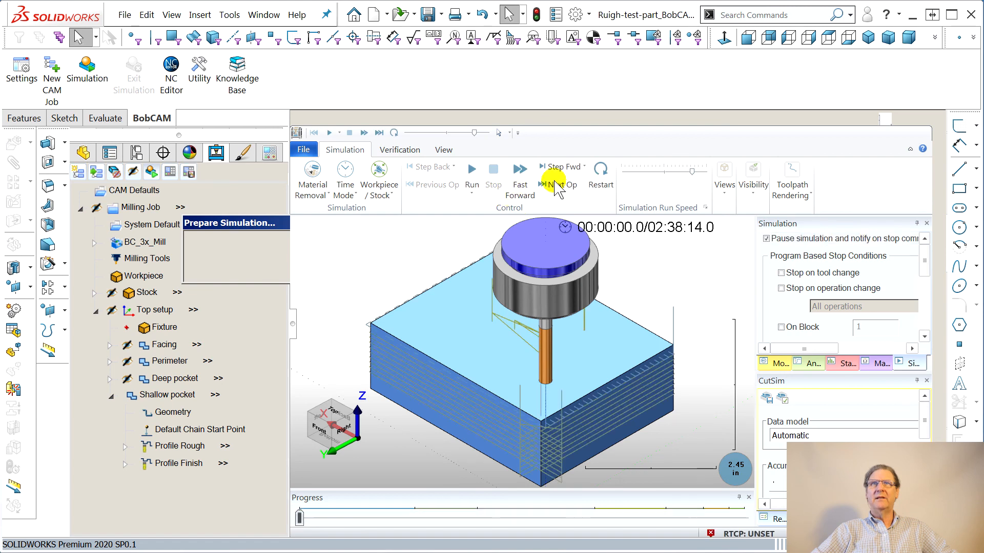
left_click(554, 183)
left_click(555, 185)
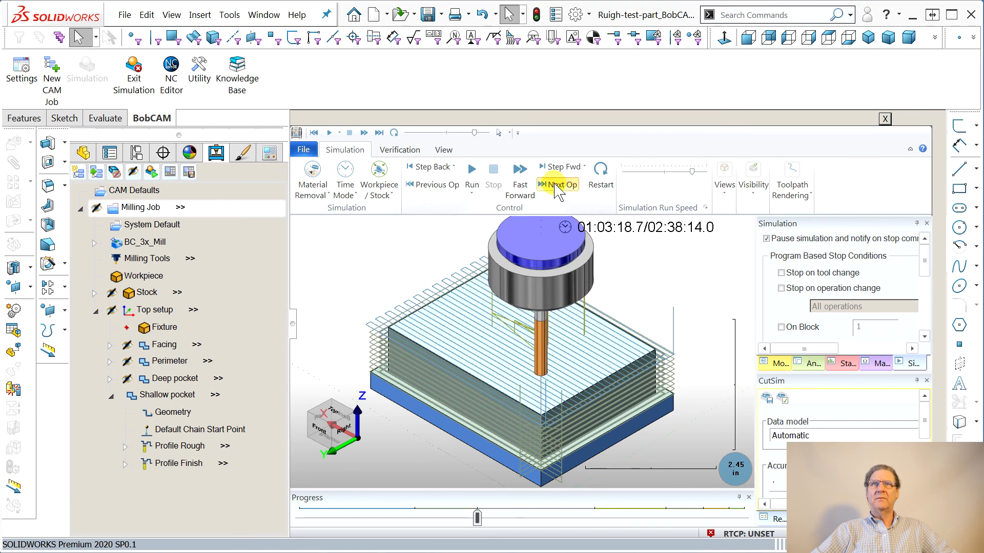
left_click(555, 185)
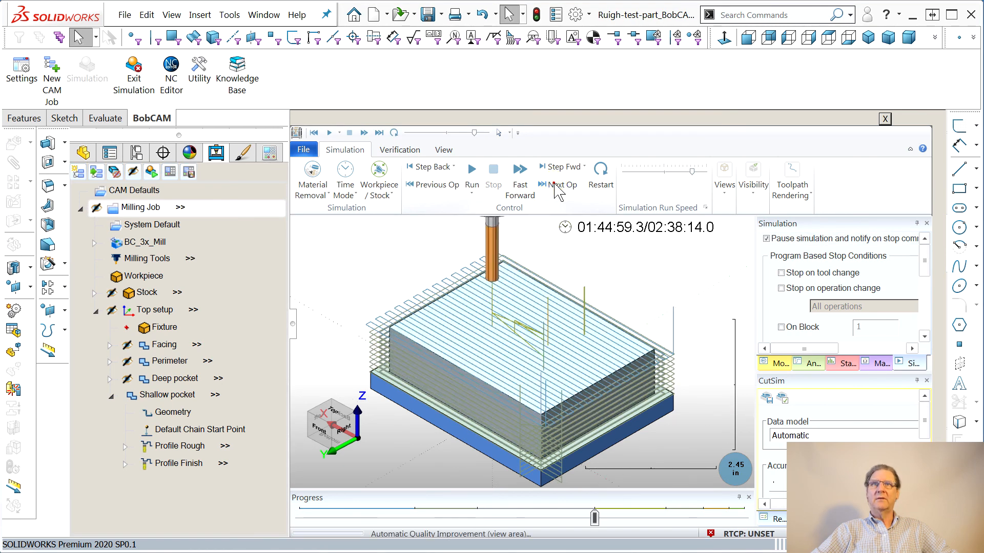
left_click(555, 186)
left_click(555, 185)
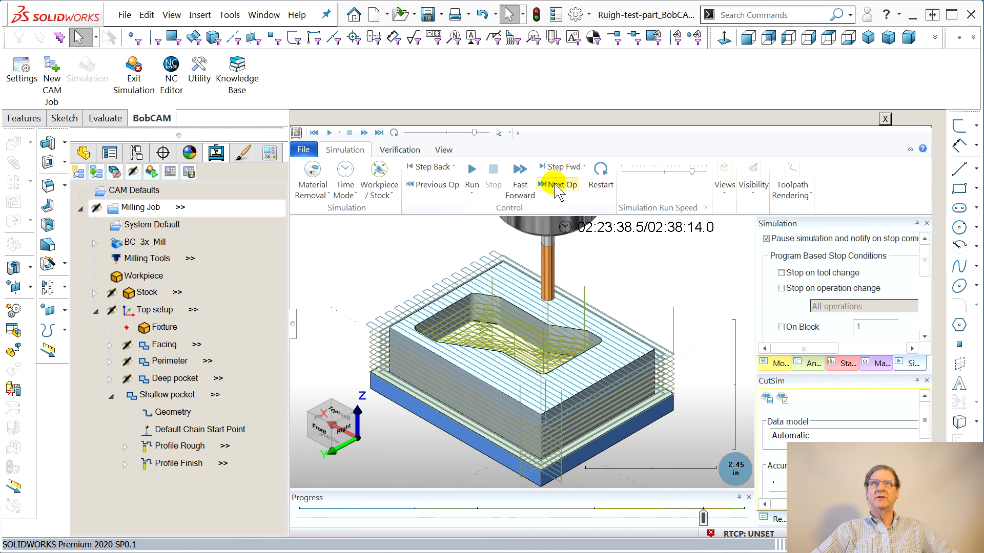
left_click(471, 173)
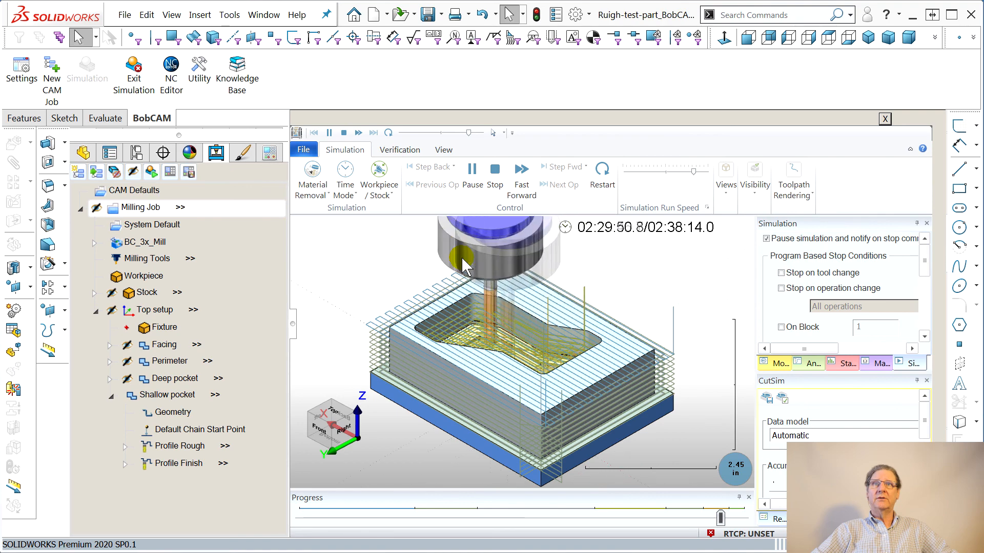
Step: Hide the toolpath lines in the simulation and examine the machined pocket's walls and floor from several angles
mouse_move(435, 289)
left_mouse_down()
mouse_move(422, 282)
mouse_move(430, 309)
mouse_move(430, 293)
left_mouse_up()
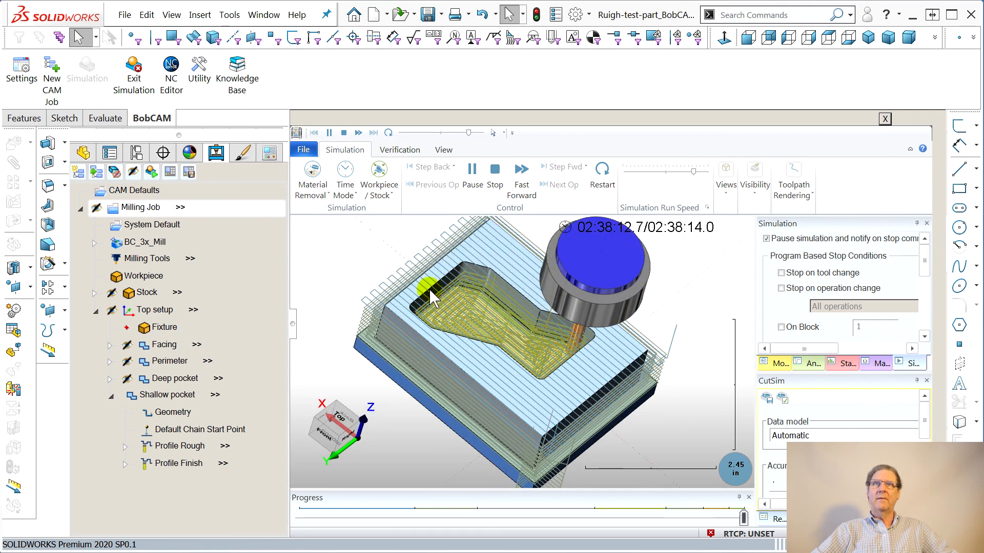
left_click(753, 183)
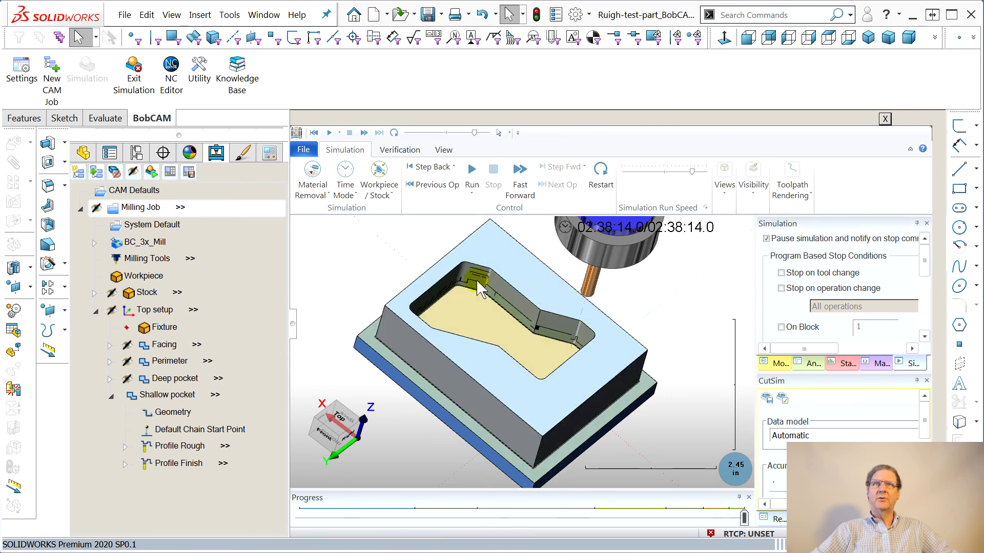
scroll(446, 283, "up", 5)
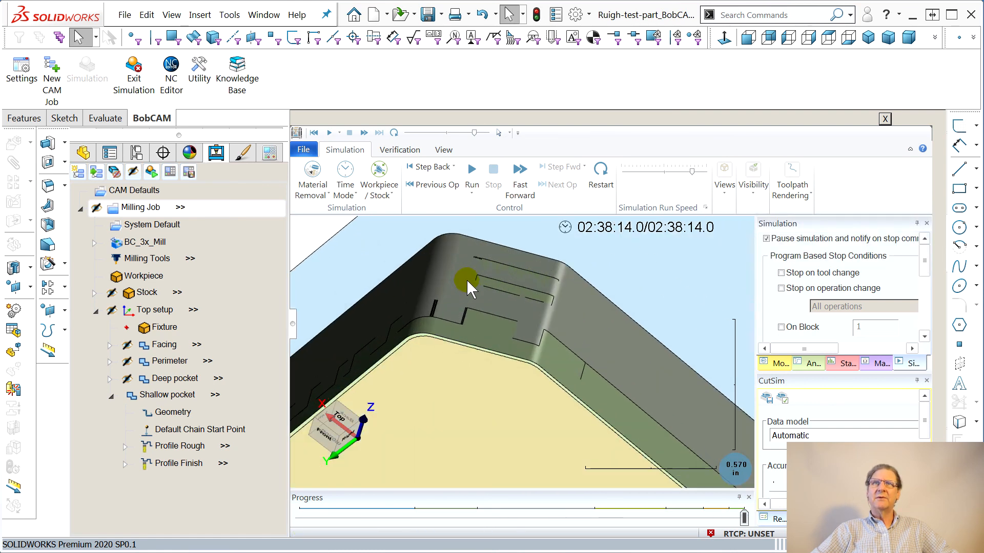
left_click_drag(445, 300, 615, 342)
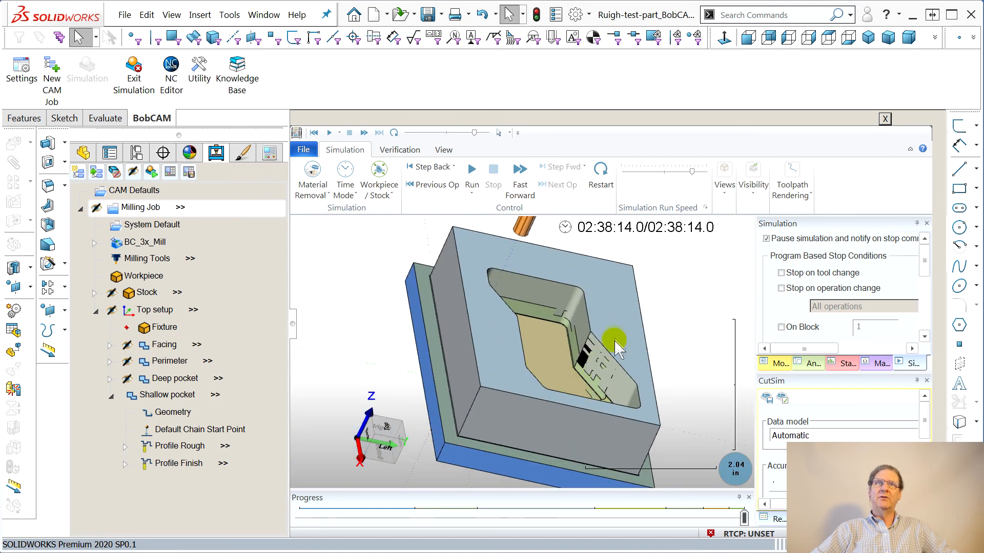
left_click_drag(462, 366, 618, 522)
left_click_drag(562, 432, 584, 350)
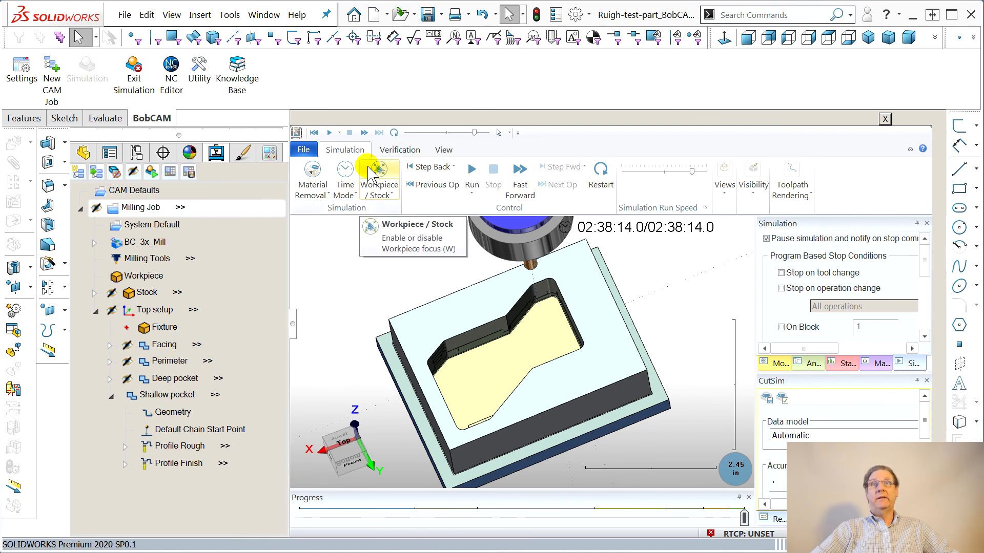
Step: Run the Gouge & Excess Report, show the excess material callouts on the stock, and examine them from another angle
left_click(406, 146)
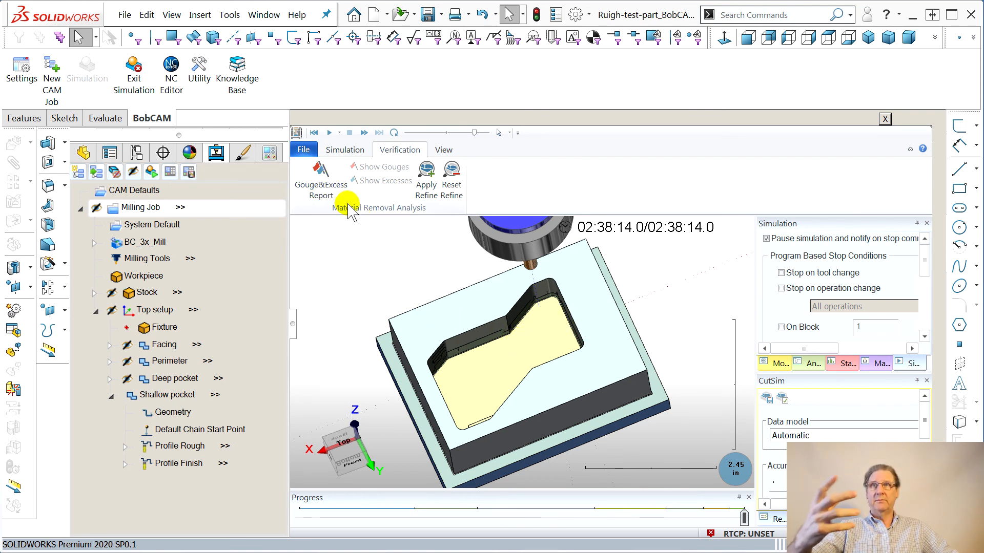
left_click(322, 173)
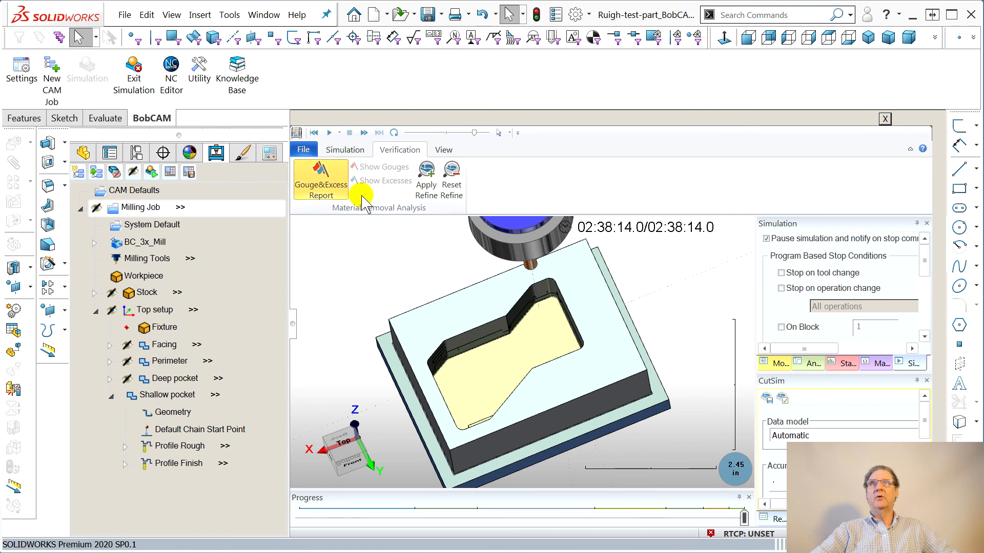
left_click(381, 181)
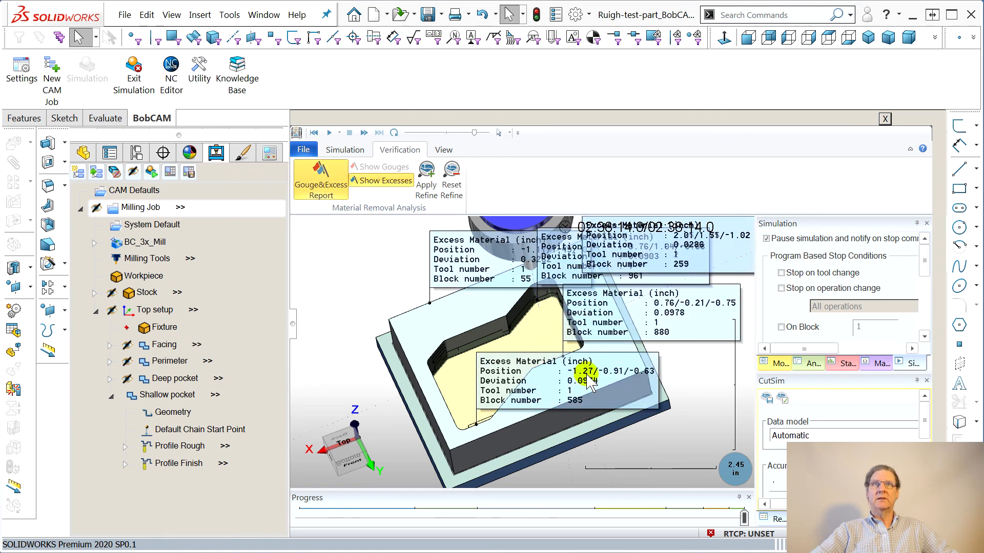
middle_click_drag(546, 352, 568, 354)
middle_click_drag(492, 324, 425, 318)
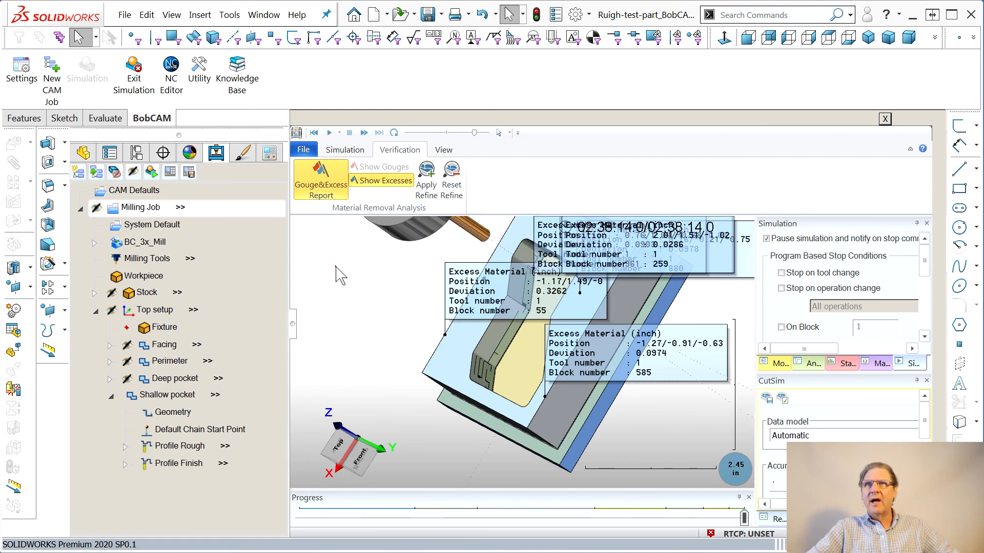
Step: Review the Machine Simulator options for simulation, verification, graphics and background, customization, quick access toolbar and capture, and close them
left_click(443, 150)
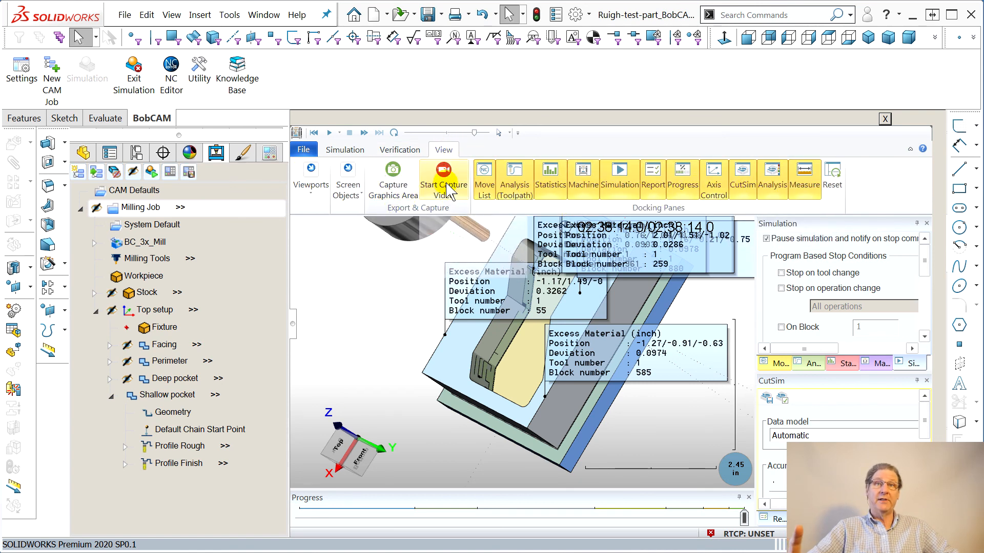
left_click(346, 150)
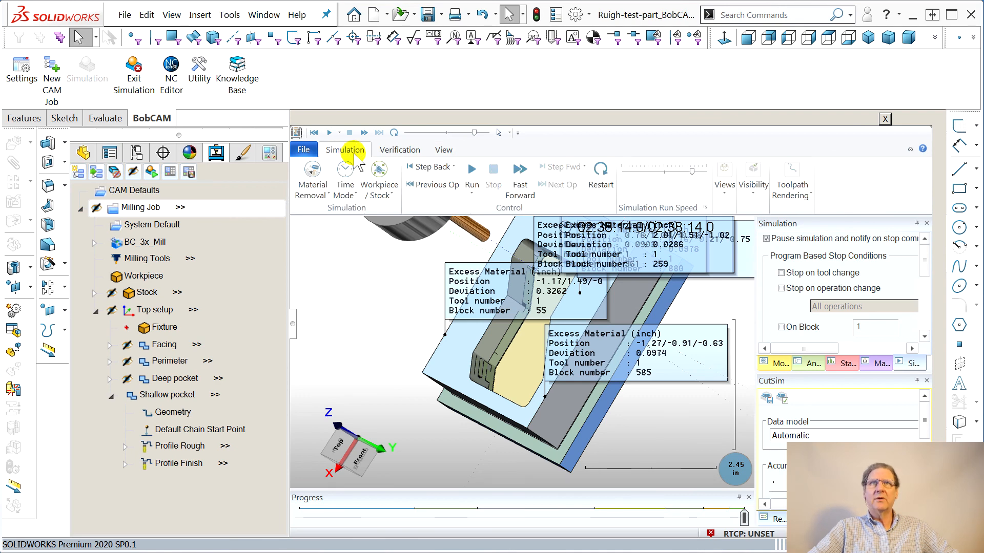
left_click(304, 150)
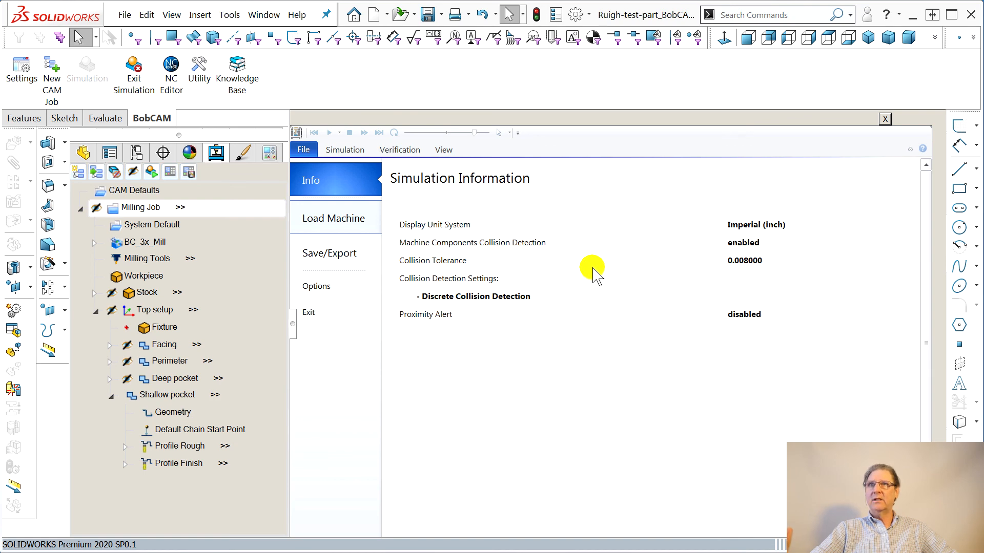
left_click(316, 286)
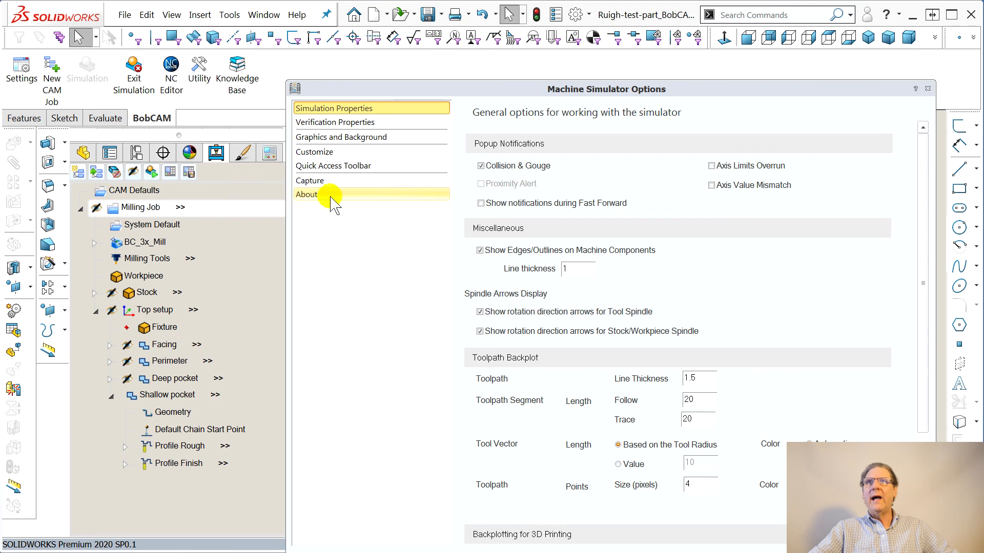
left_click(328, 123)
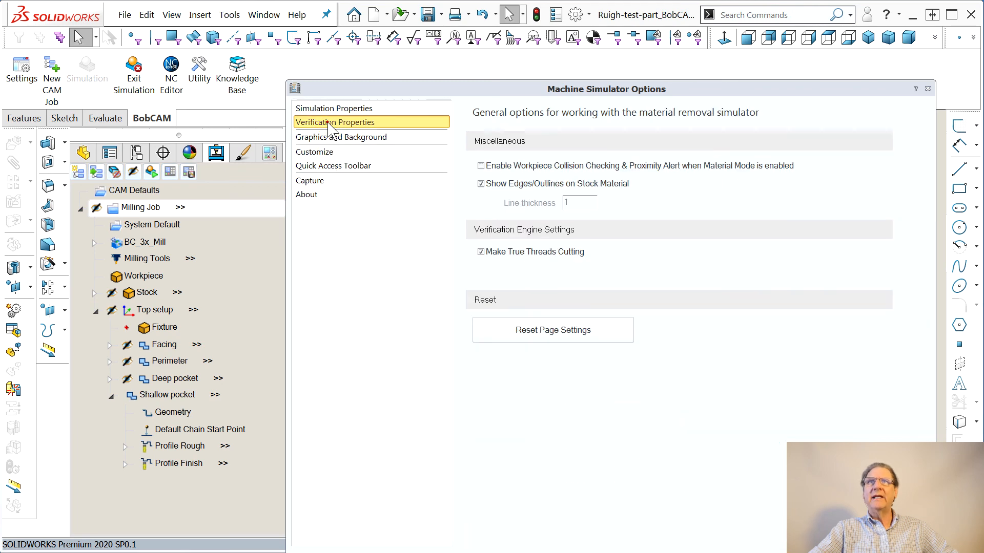
left_click(328, 137)
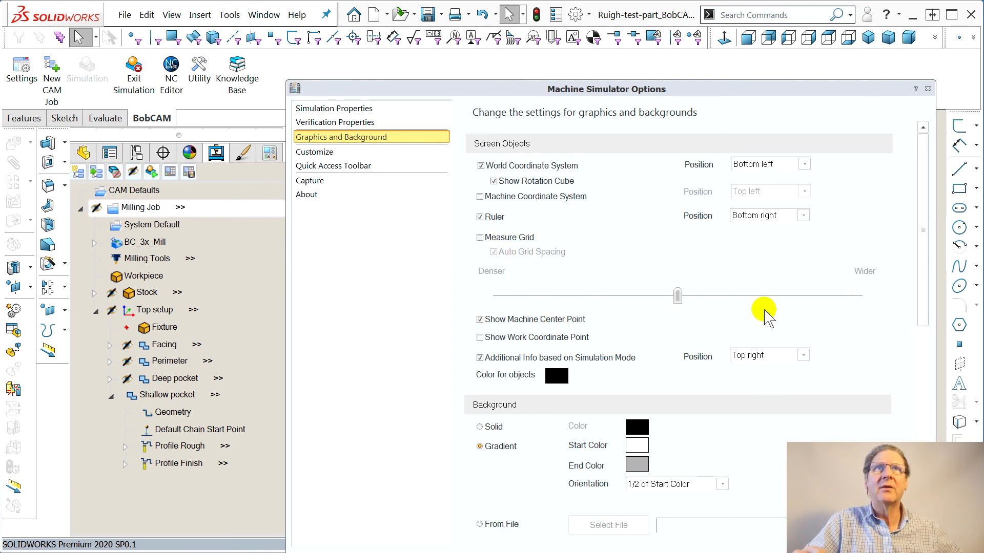
left_click(323, 152)
left_click(328, 166)
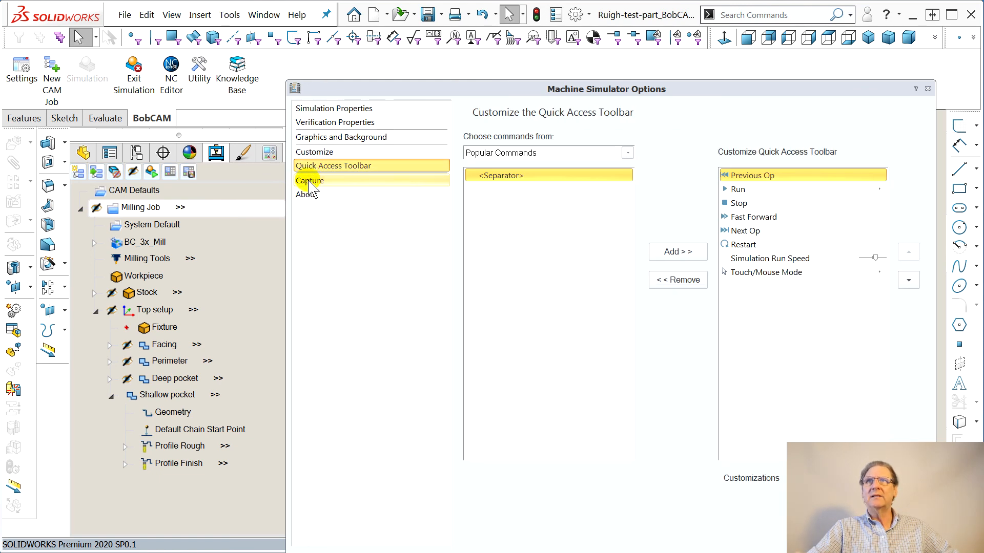
left_click(308, 180)
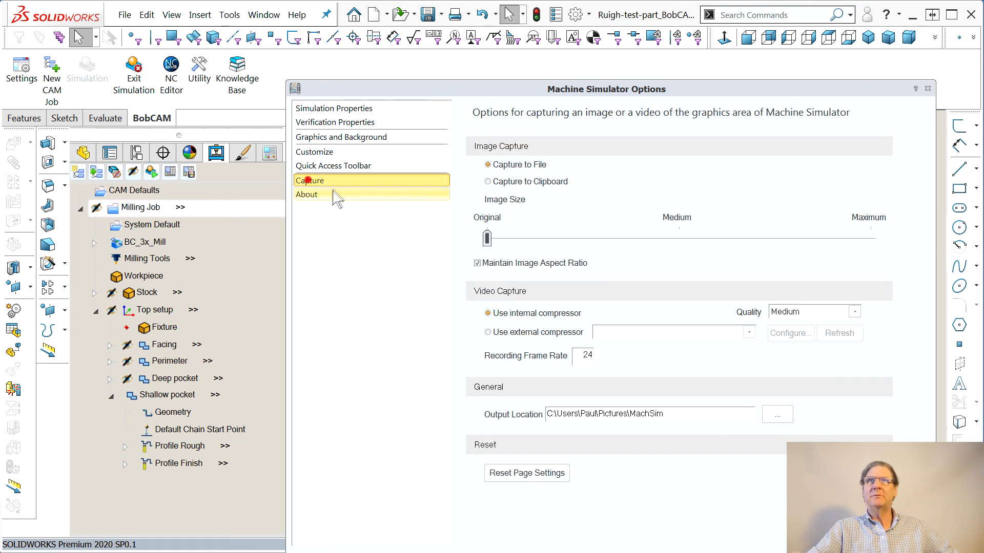
left_click(927, 90)
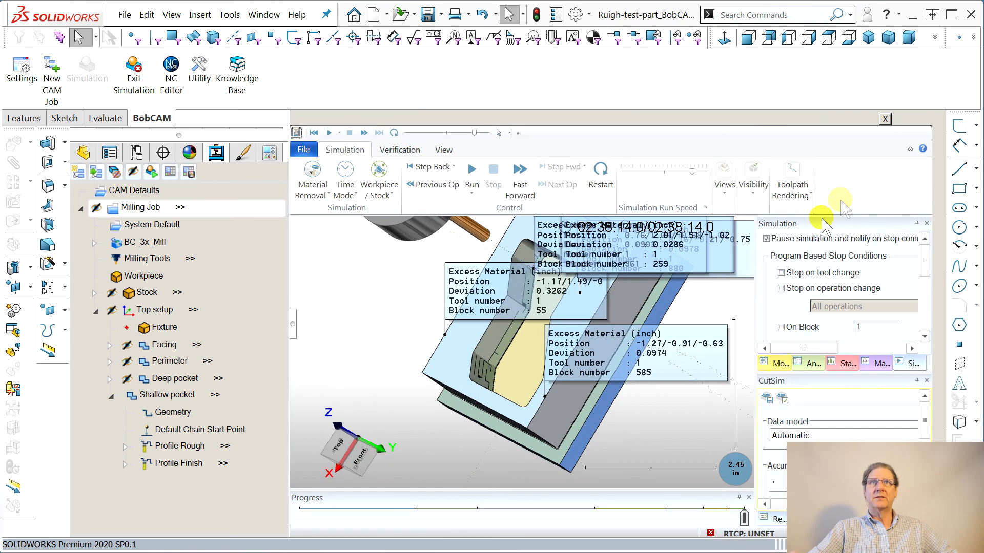
Step: Examine the machined pocket's wall and corner up close and from above, along with the excess material callouts
scroll(480, 365, "up", 6)
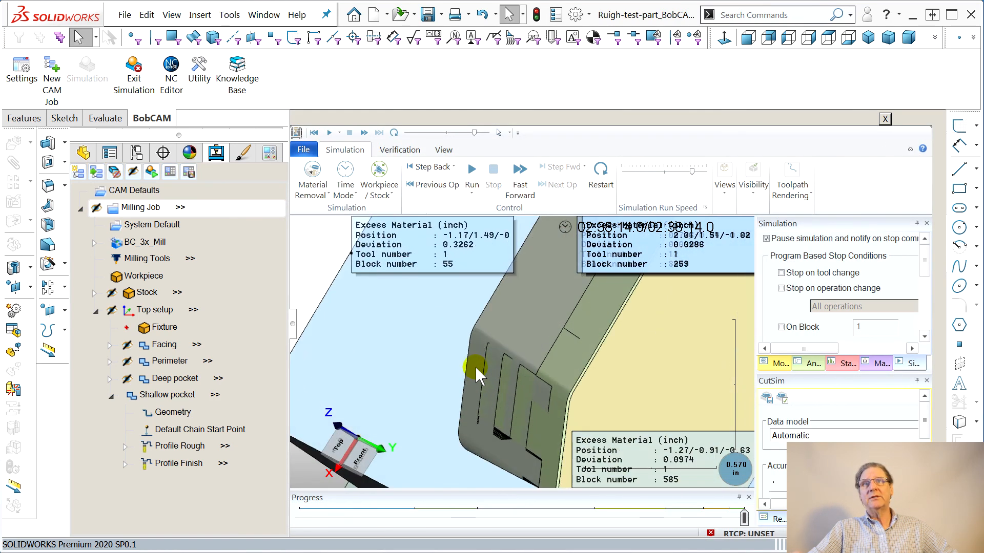
left_click_drag(476, 358, 484, 339)
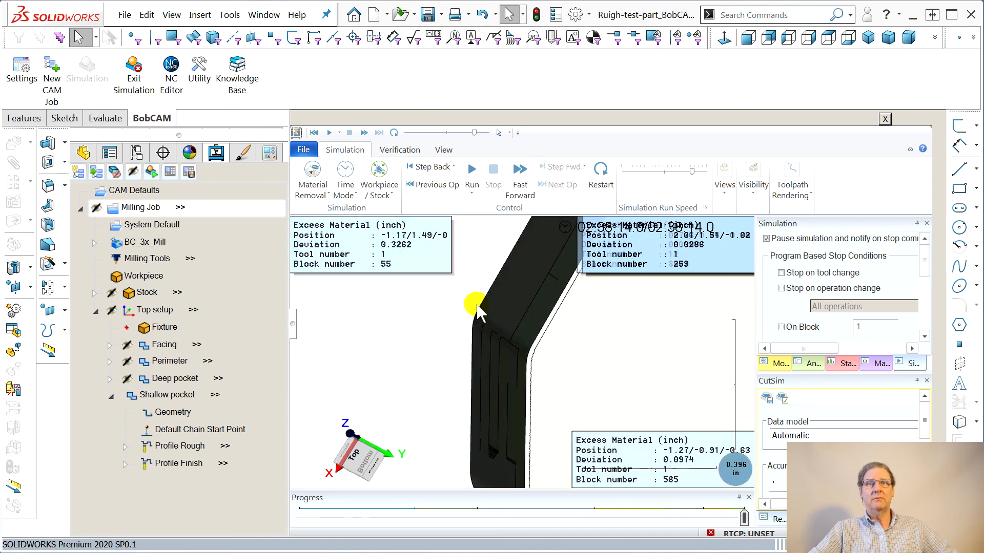
scroll(599, 323, "down", 5)
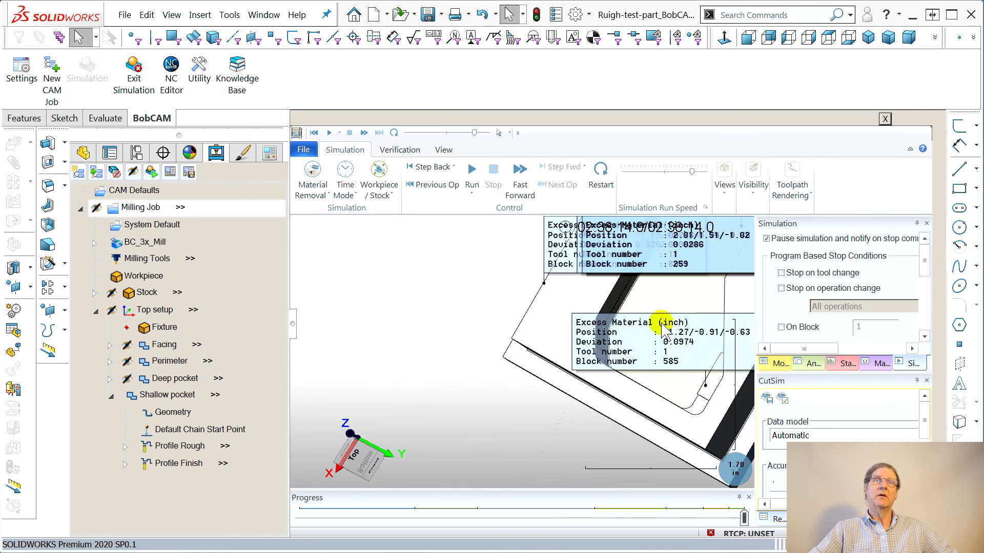
scroll(469, 343, "down", 3)
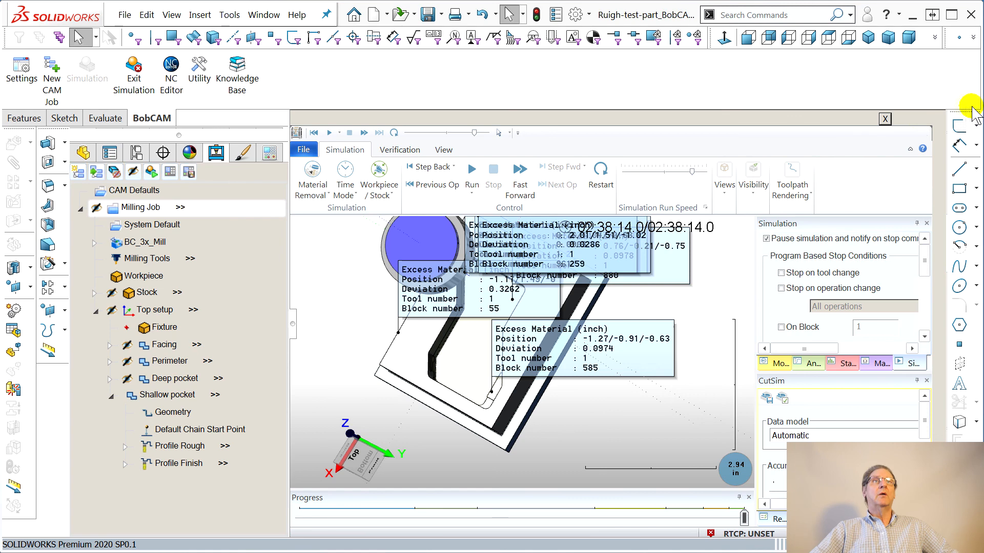
Step: Exit the simulation and save the part, acknowledging the demo mode notice
left_click(885, 119)
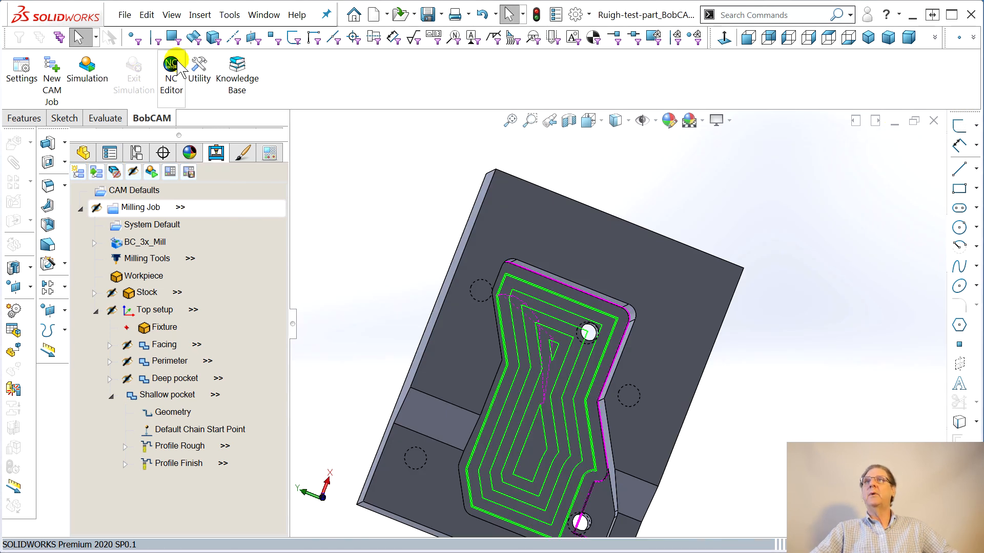
left_click(126, 17)
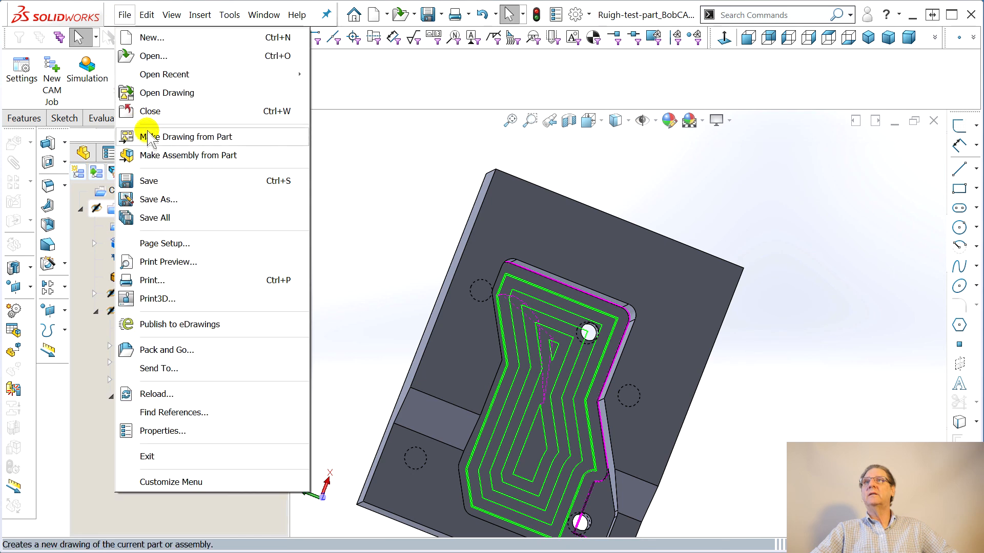
left_click(147, 183)
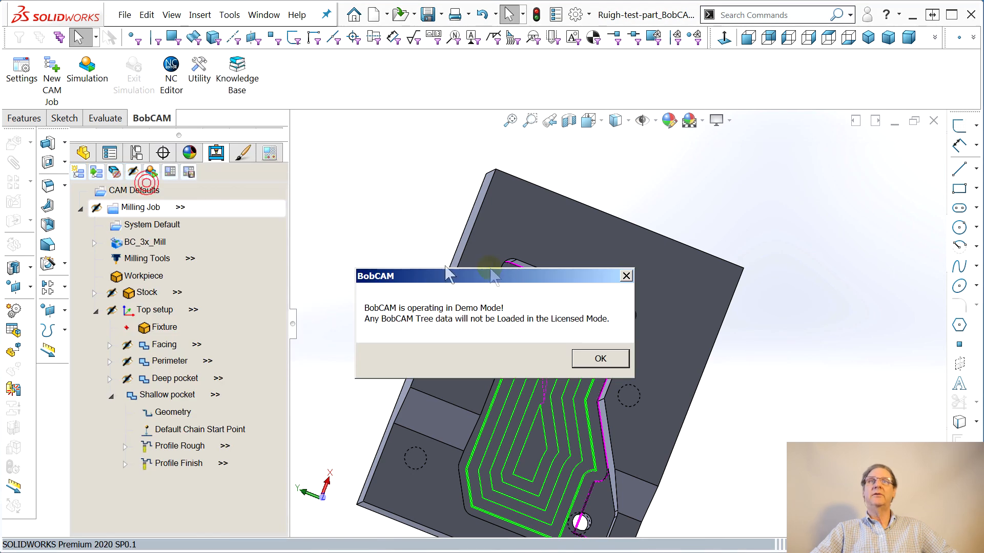
left_click(603, 358)
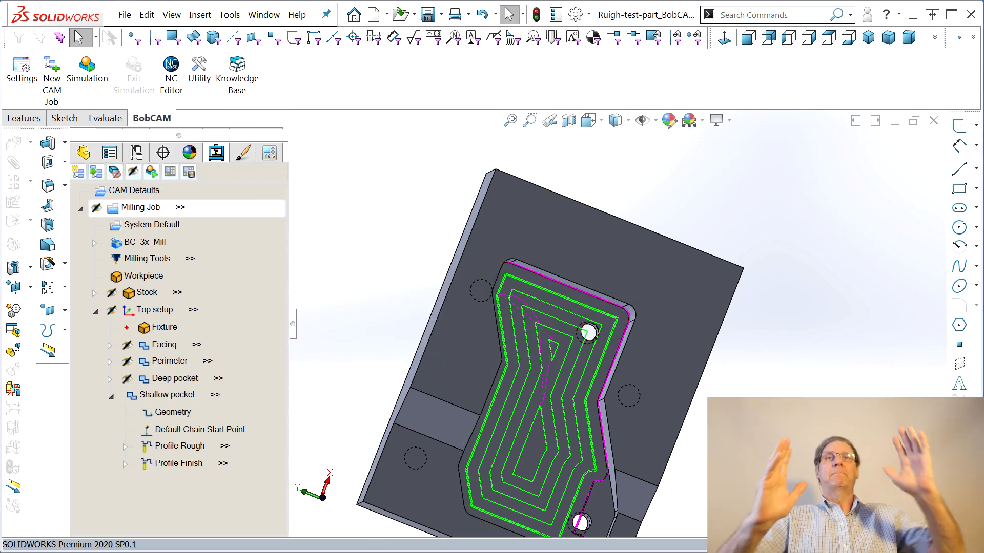